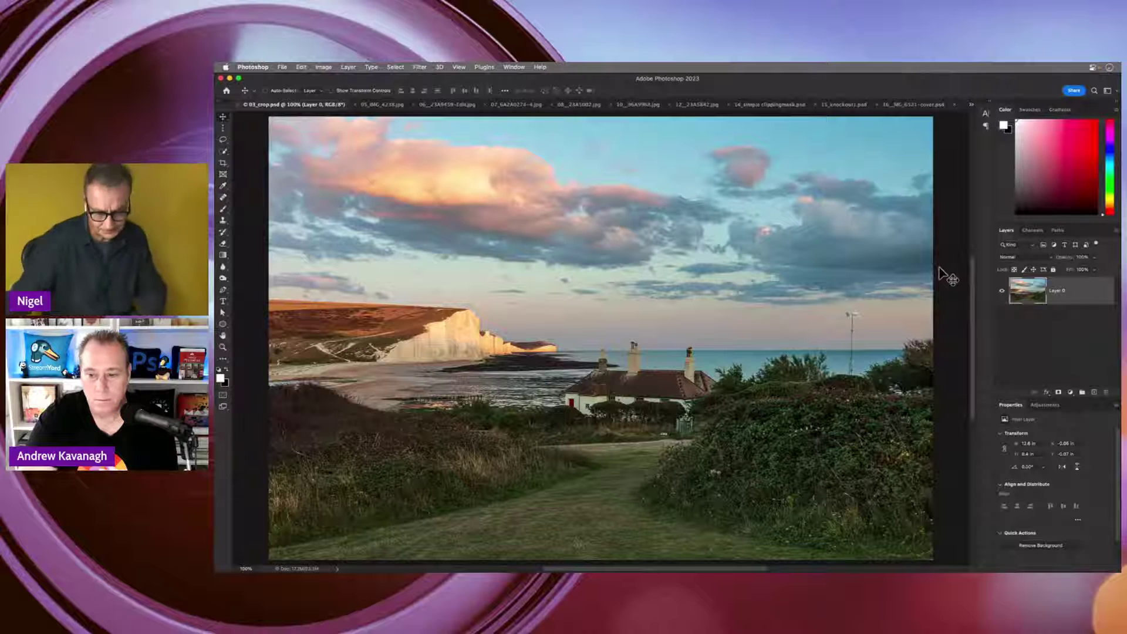
Start the Crop tool on the coastal photo and apply the 1:1 (Square) ratio
key("c")
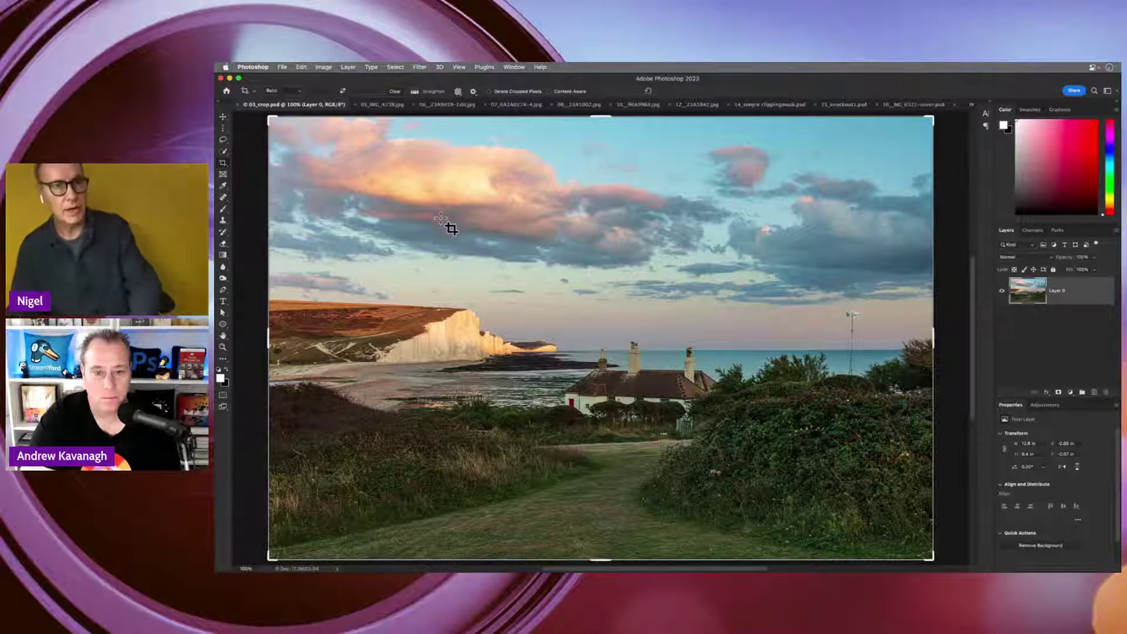
left_click(294, 91)
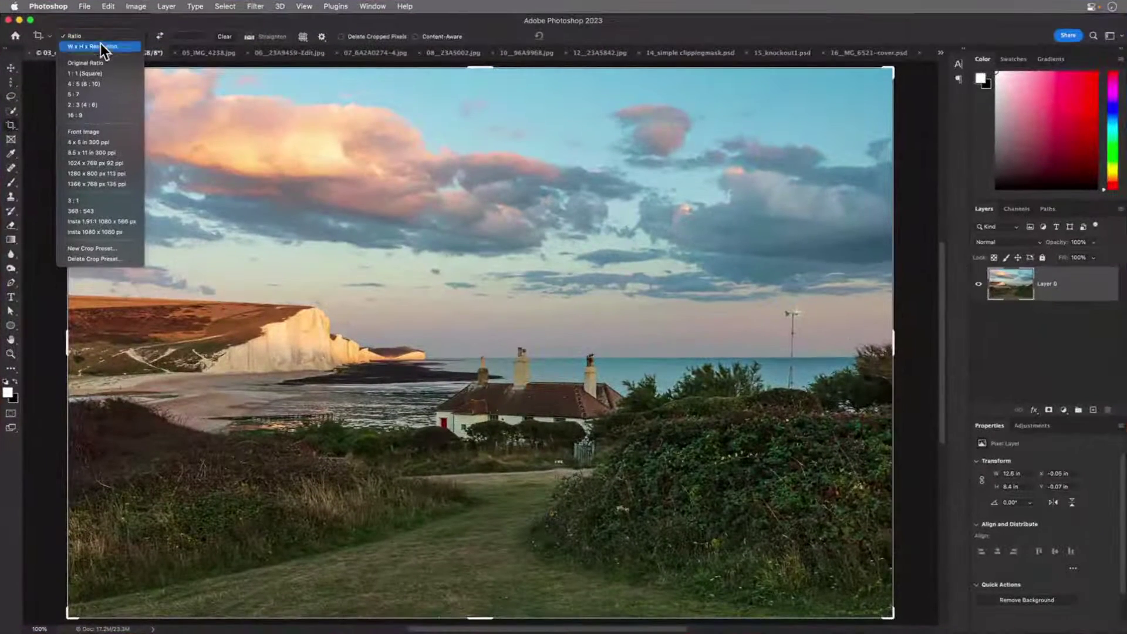
left_click(104, 72)
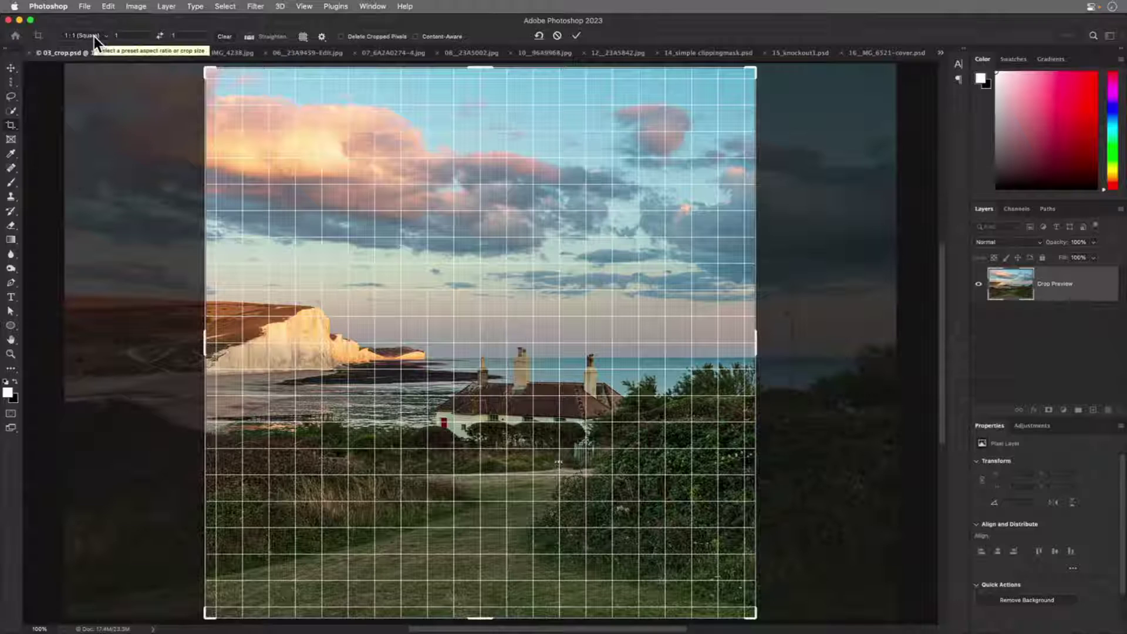
Try the 4:5 (8:10) crop ratio, swapping it to landscape and back to portrait orientation
left_click(94, 37)
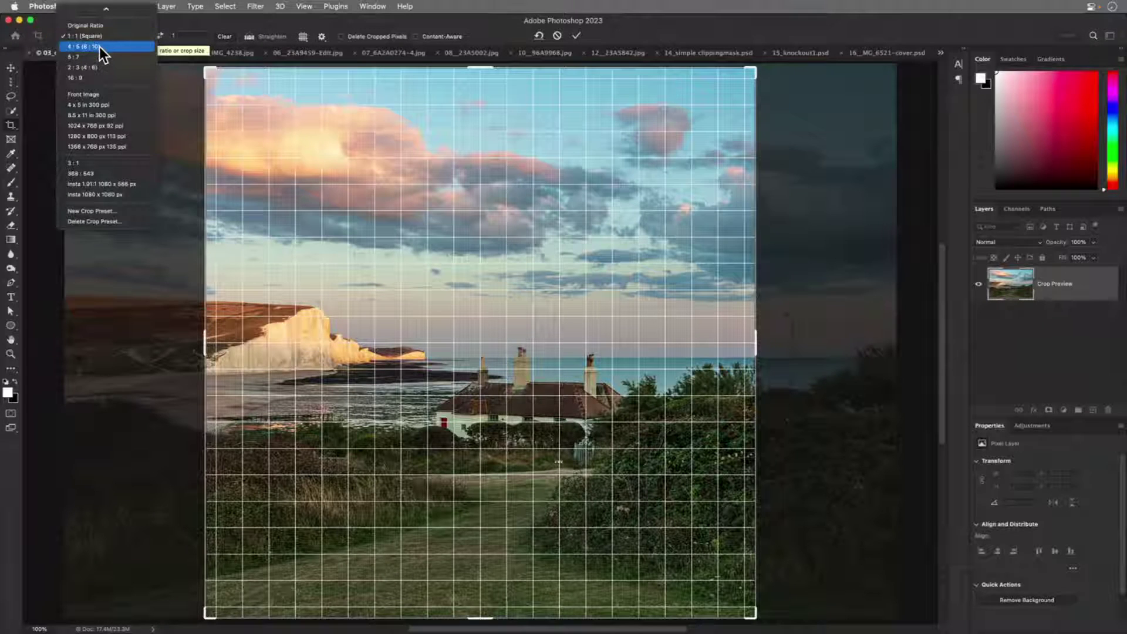
left_click(100, 47)
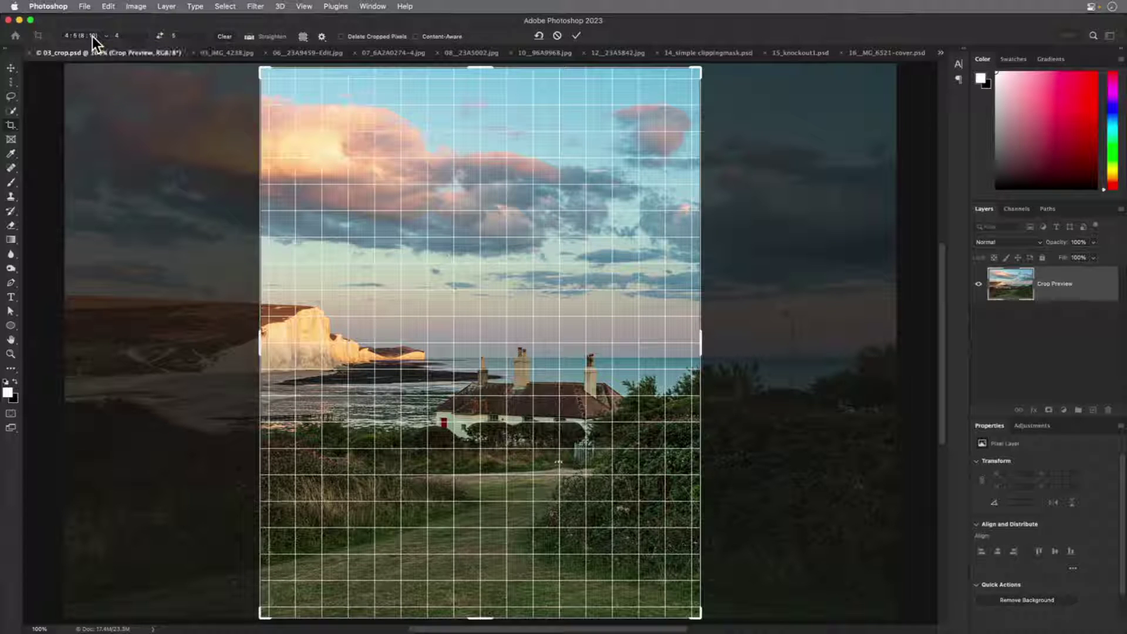
key("x")
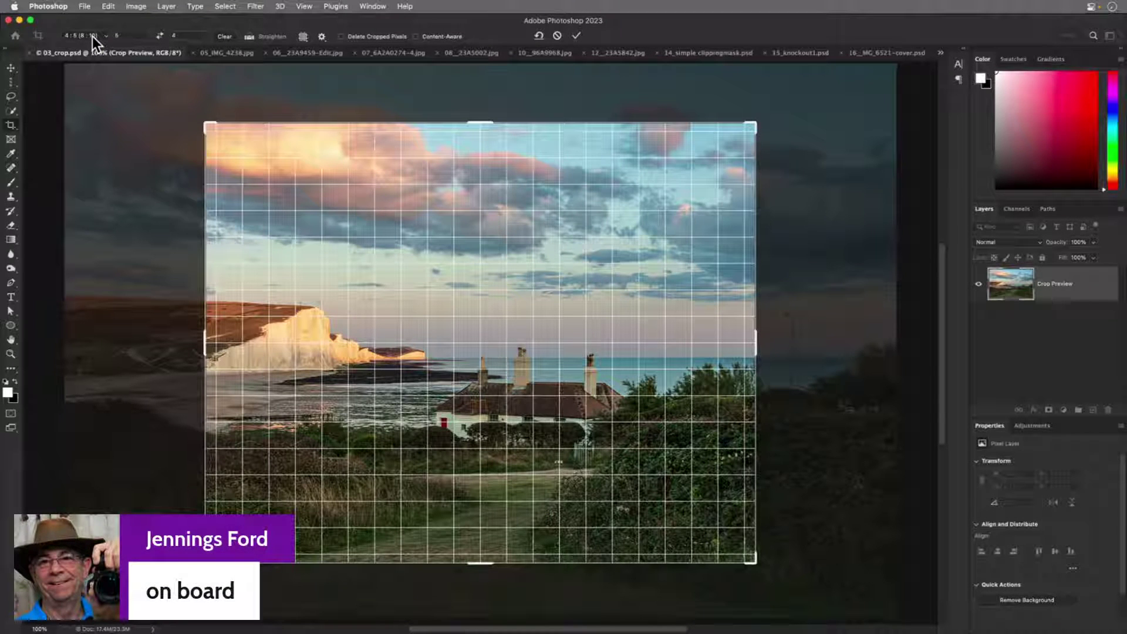
key("x")
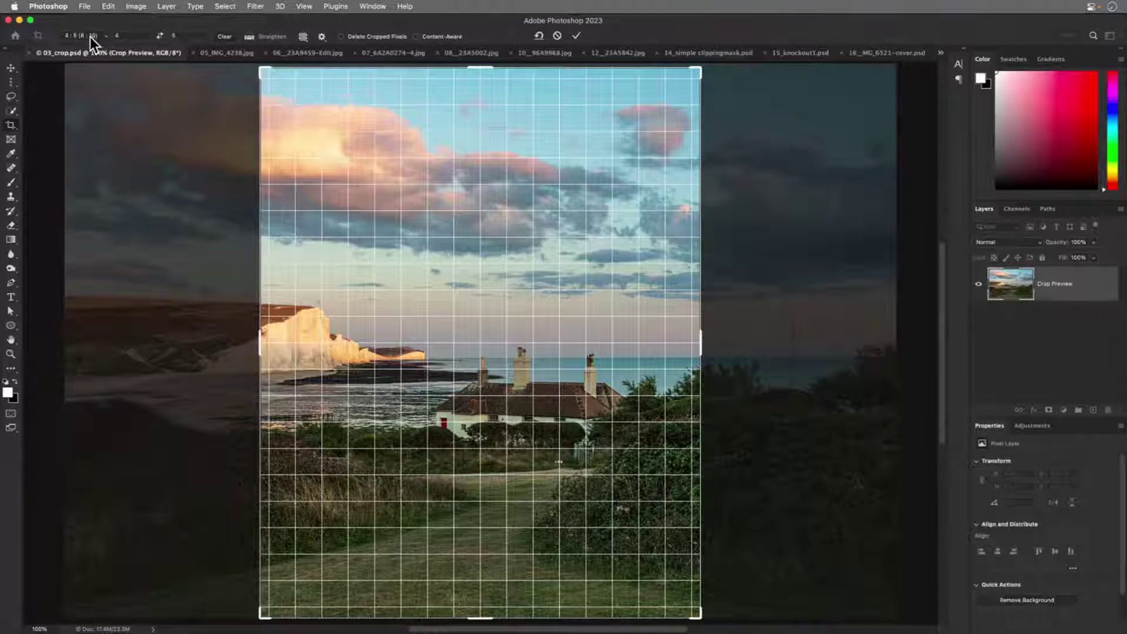
Try the 5:7 crop ratio, followed by the 2:3 (4:6) ratio
left_click(90, 36)
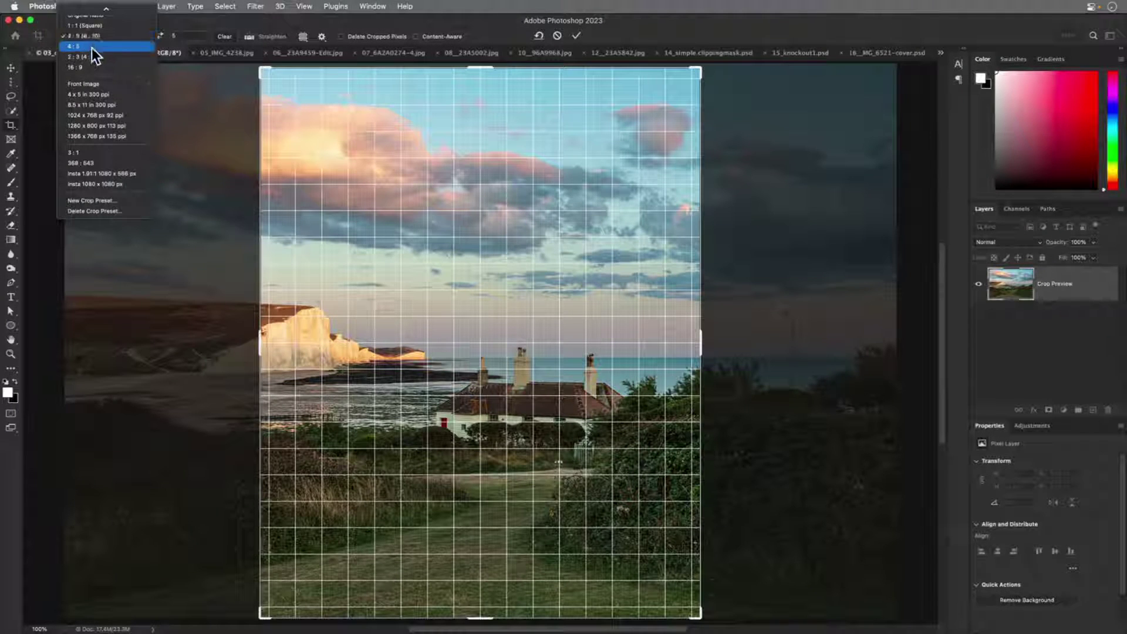
left_click(93, 46)
left_click(101, 34)
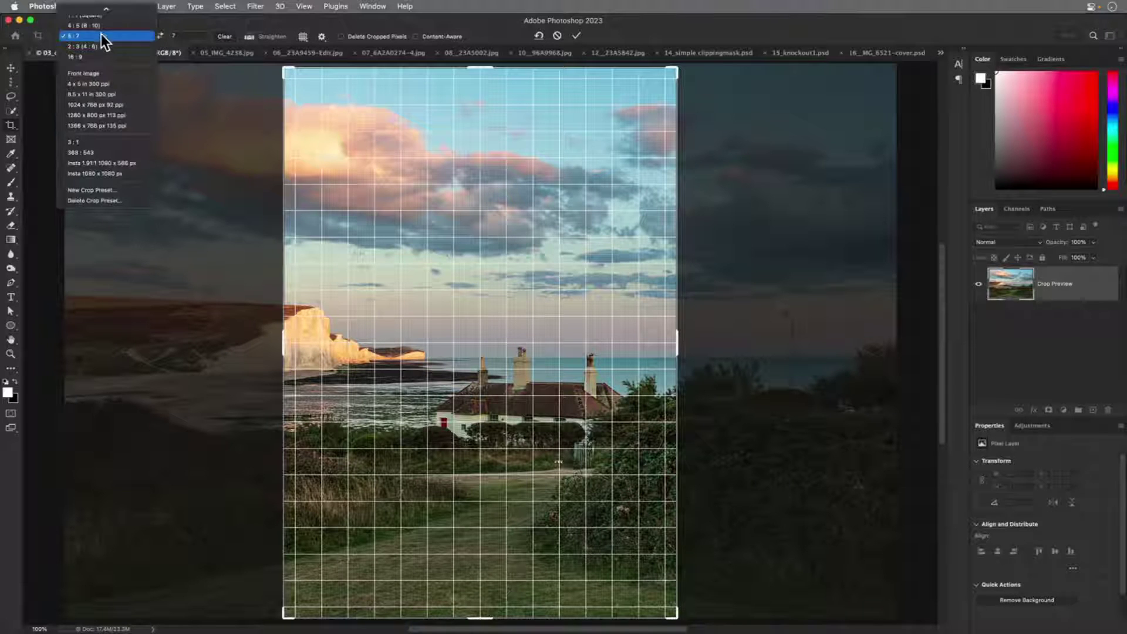
left_click(96, 48)
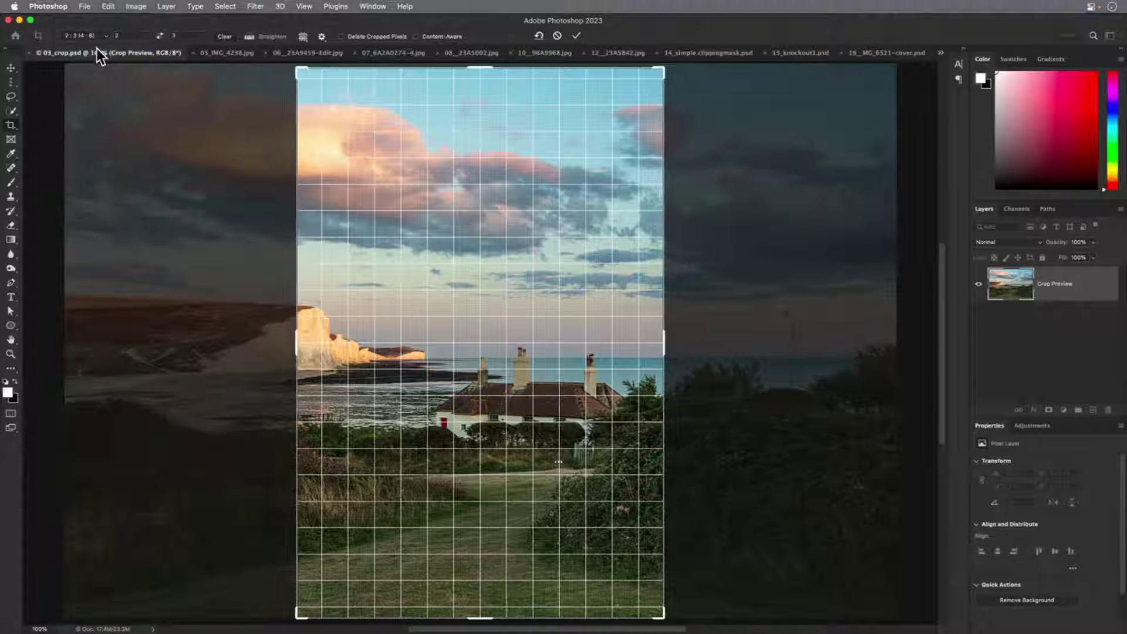
Apply the 16:9 crop ratio, enlarge the crop box across most of the photo, and shift the image slightly upward within it
left_click(97, 34)
left_click(96, 47)
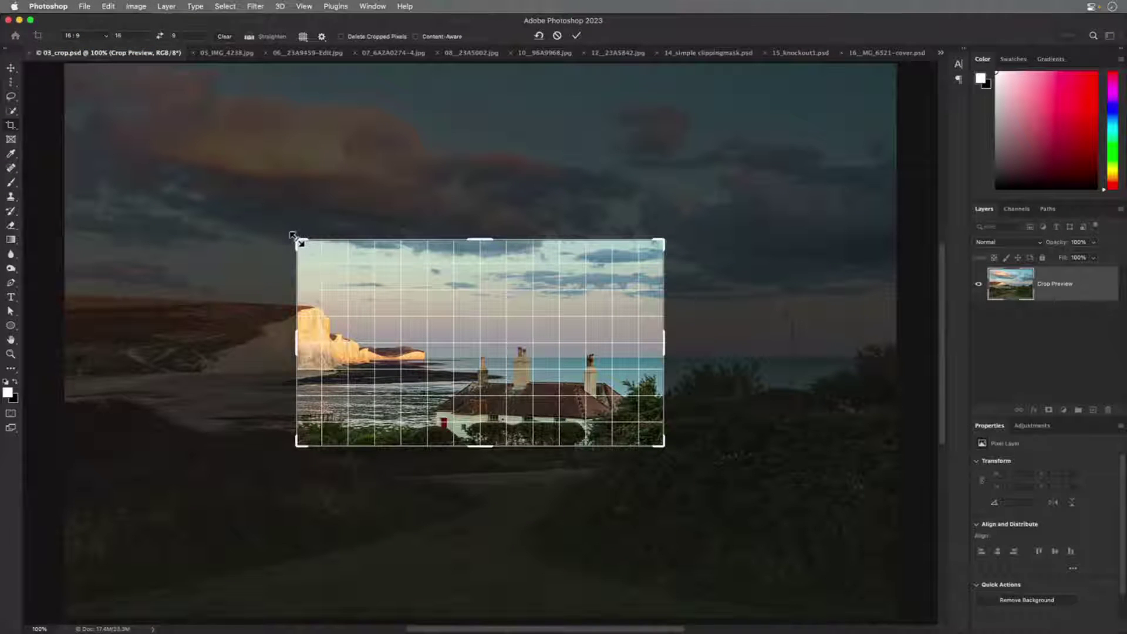
left_click_drag(297, 240, 115, 74)
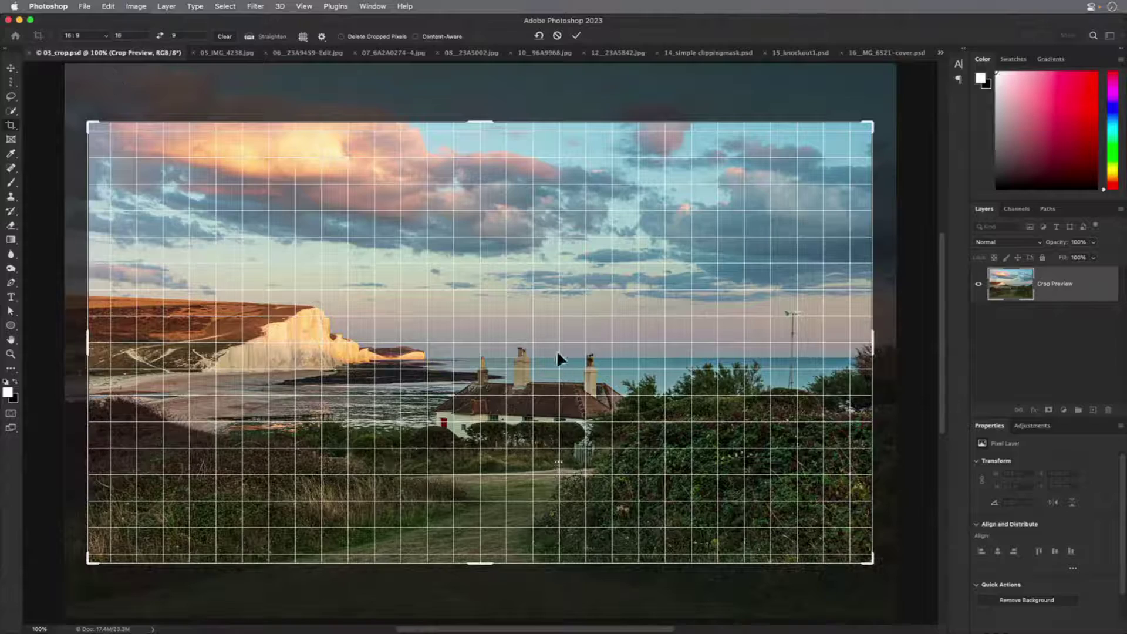
left_click_drag(556, 351, 545, 324)
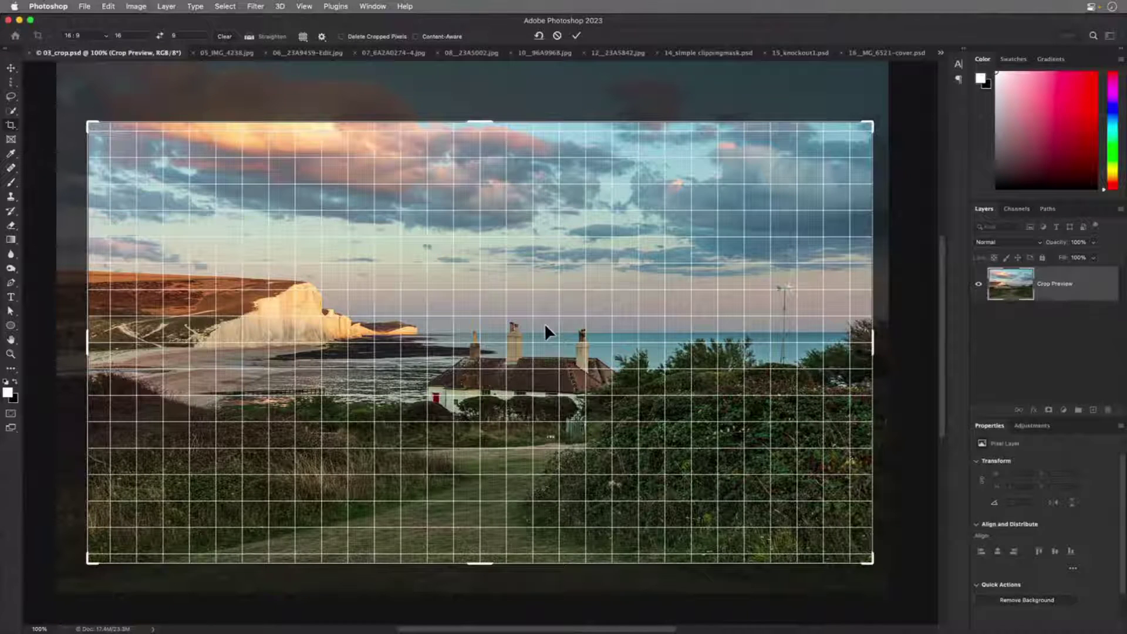
Switch the crop overlay to Diagonal and view the available overlay options
key("o")
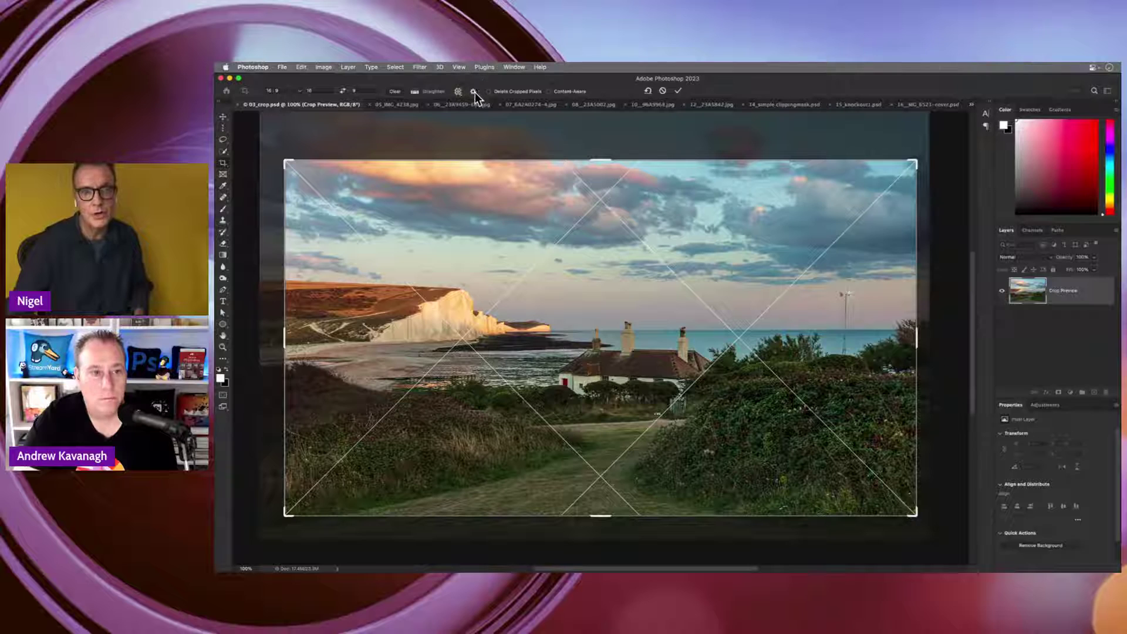
left_click(459, 91)
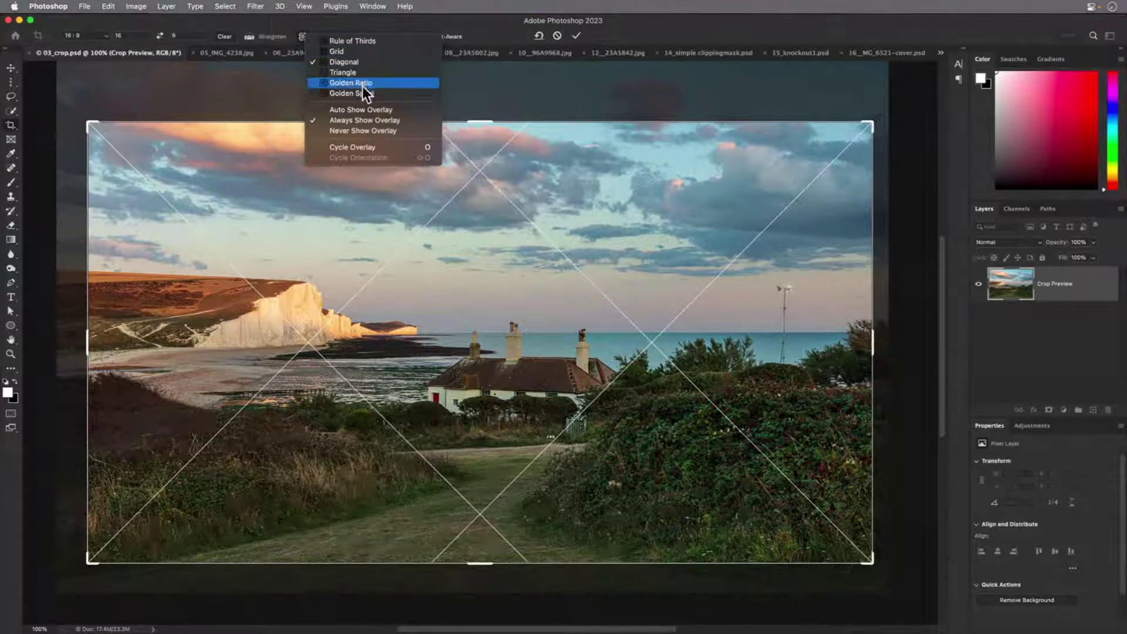
left_click(414, 26)
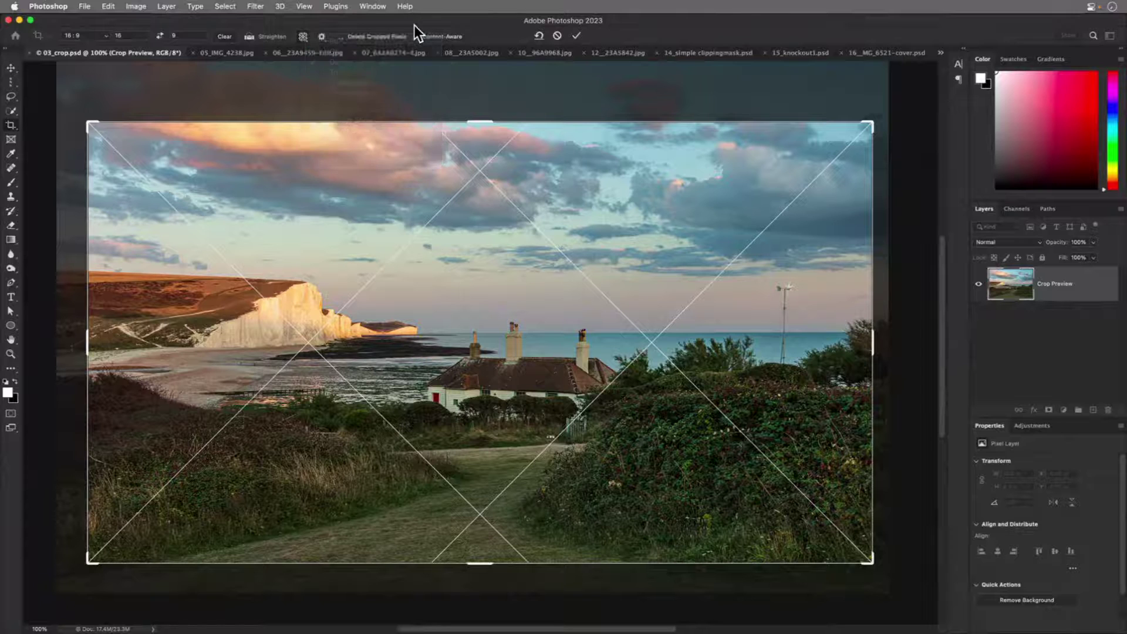
Cycle the crop overlay through all the available guides, finishing on the Golden Spiral
key("o")
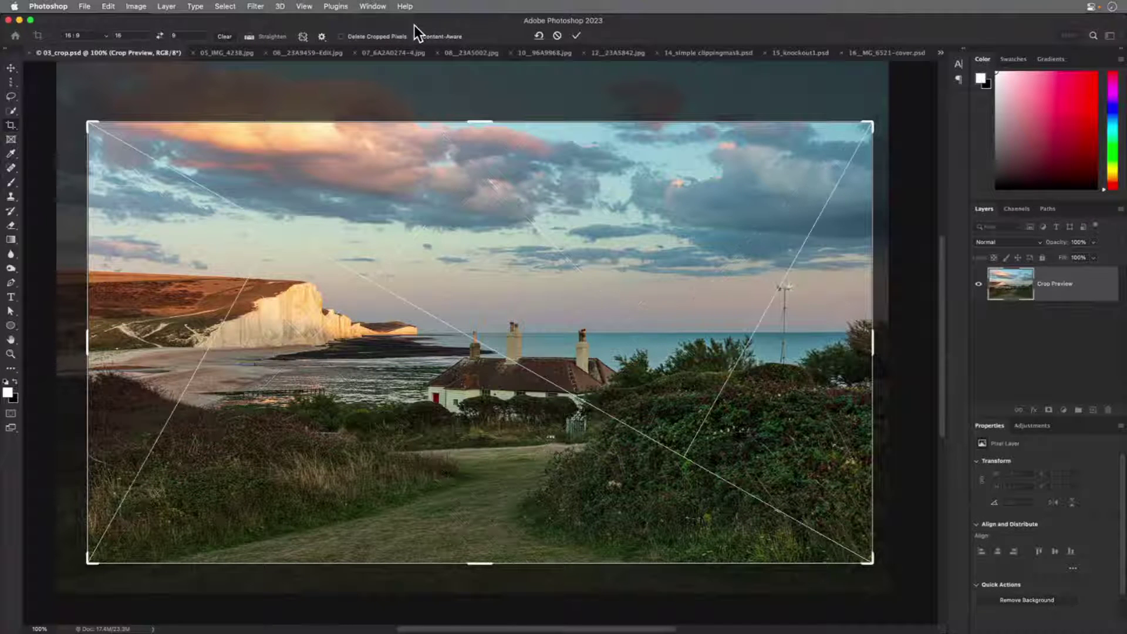
key("o")
key("o")
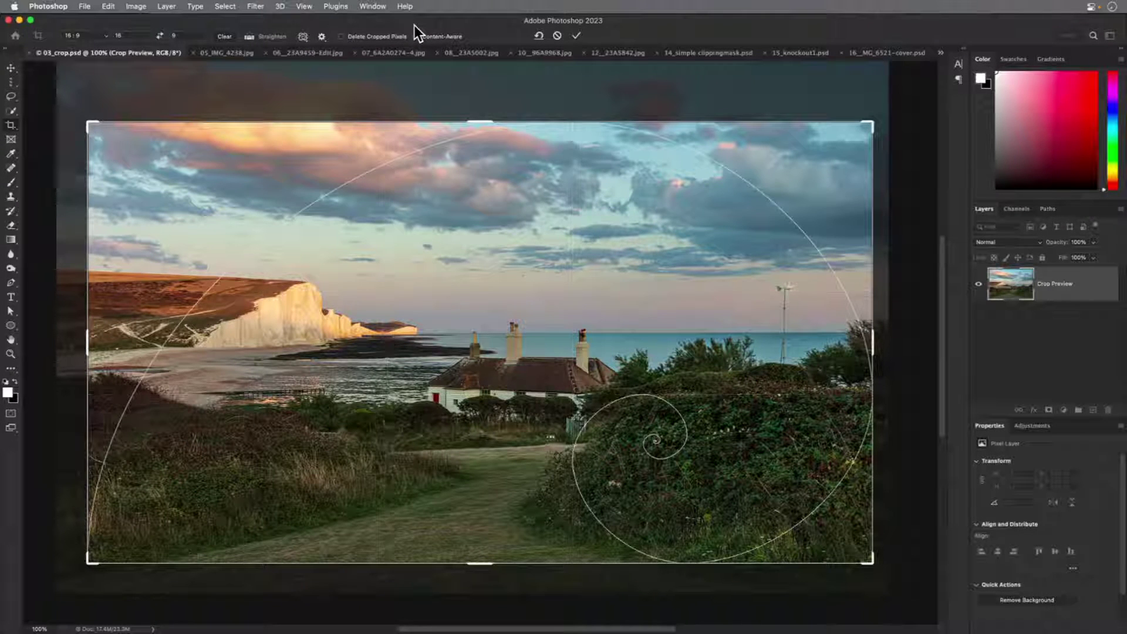
key("o")
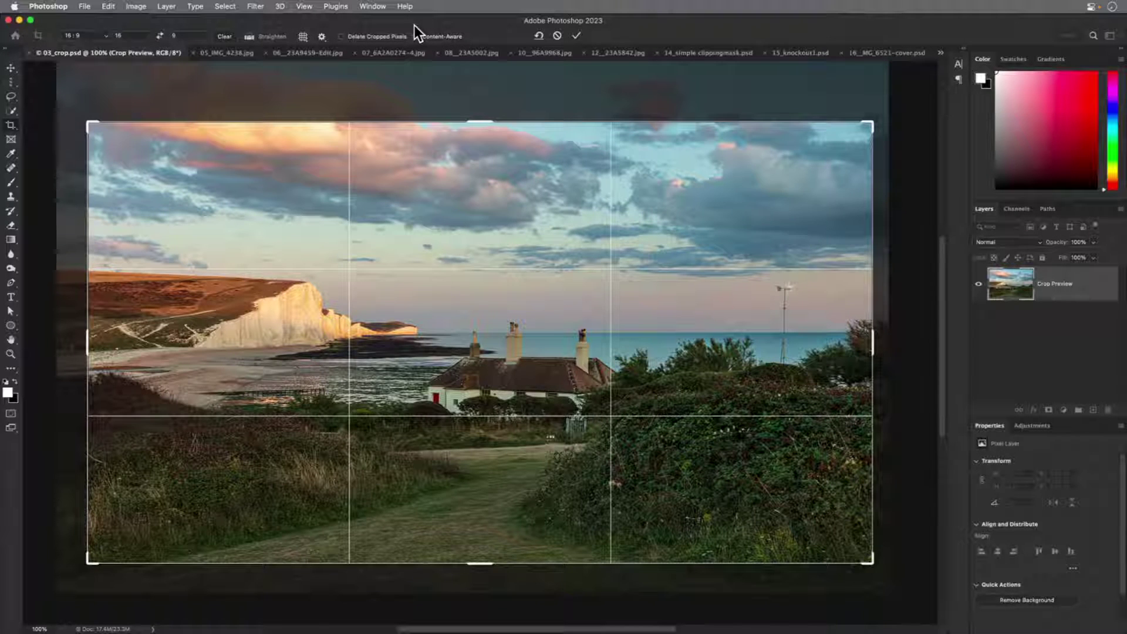
key("o")
key("o")
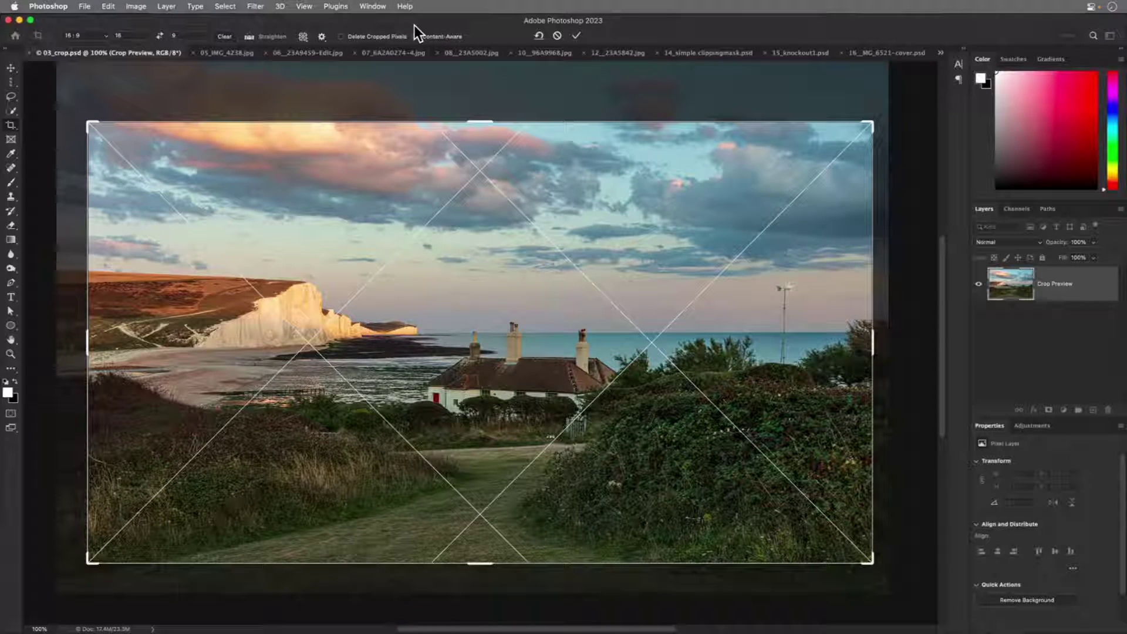
key("o")
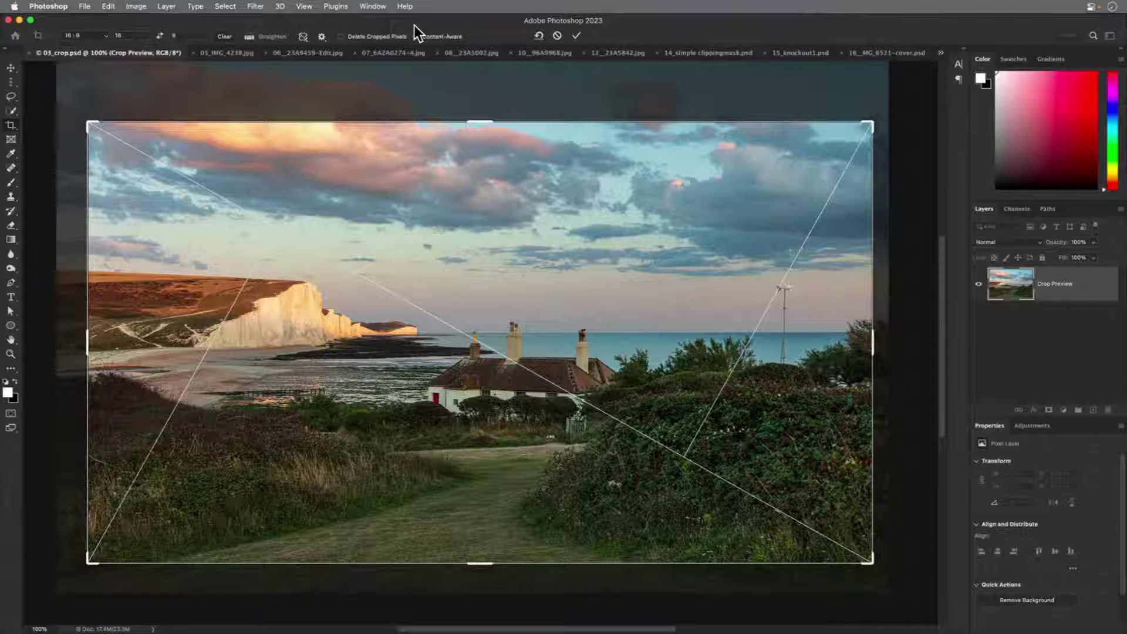
key("o")
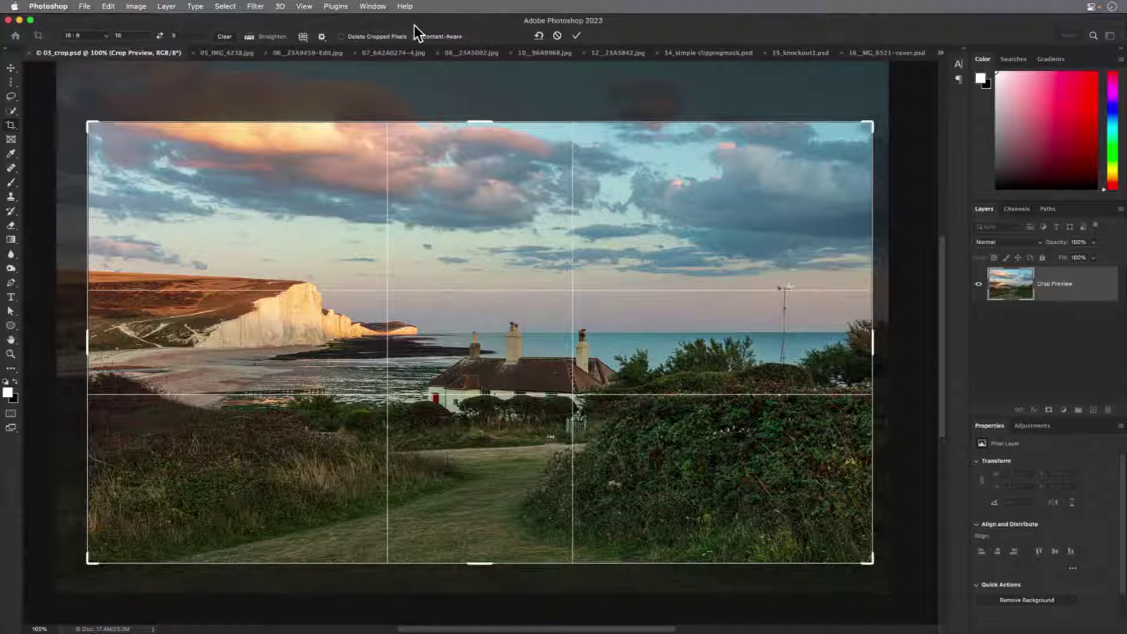
key("o")
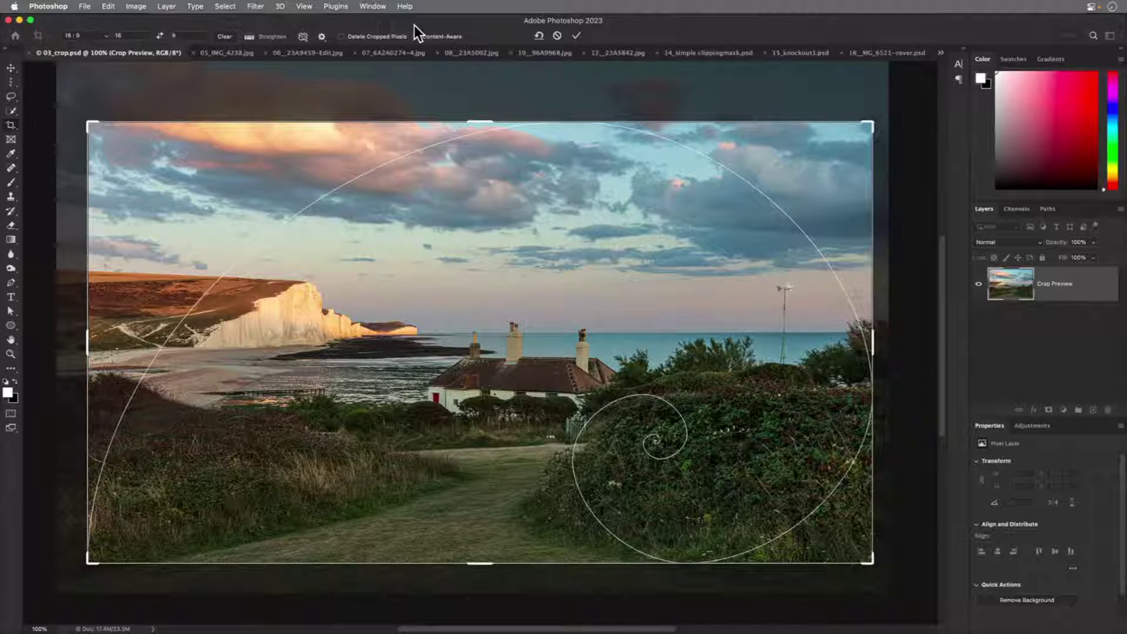
Set a custom crop ratio of 1 to 1.6 and swap it to the landscape orientation
left_click(90, 35)
left_click(155, 37)
double_click(119, 35)
type("1")
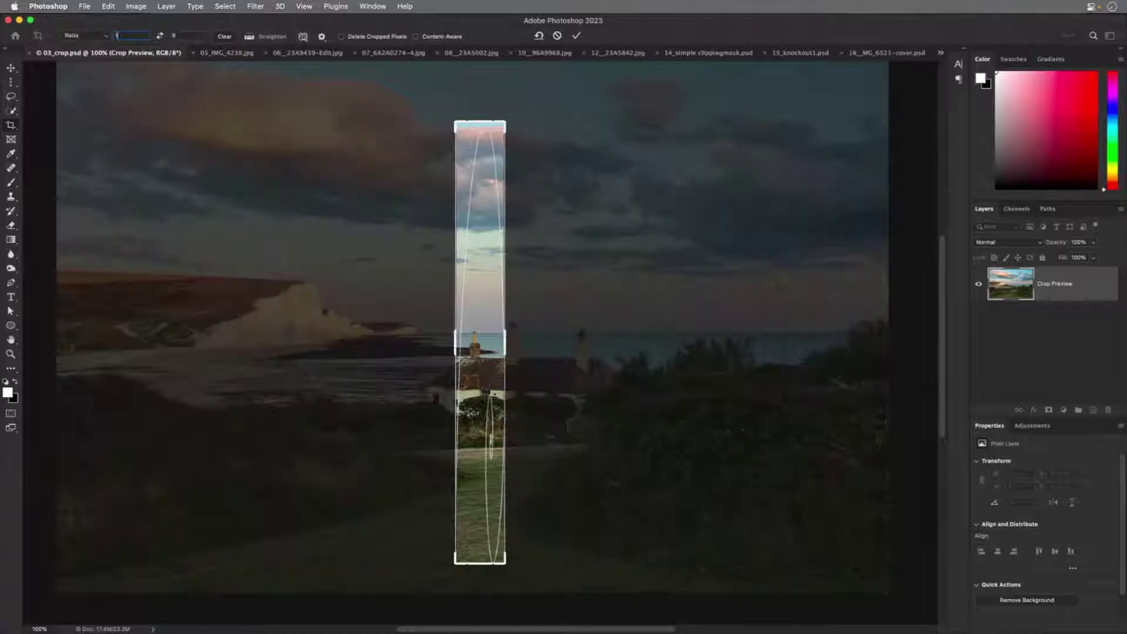
key("Tab")
type("1")
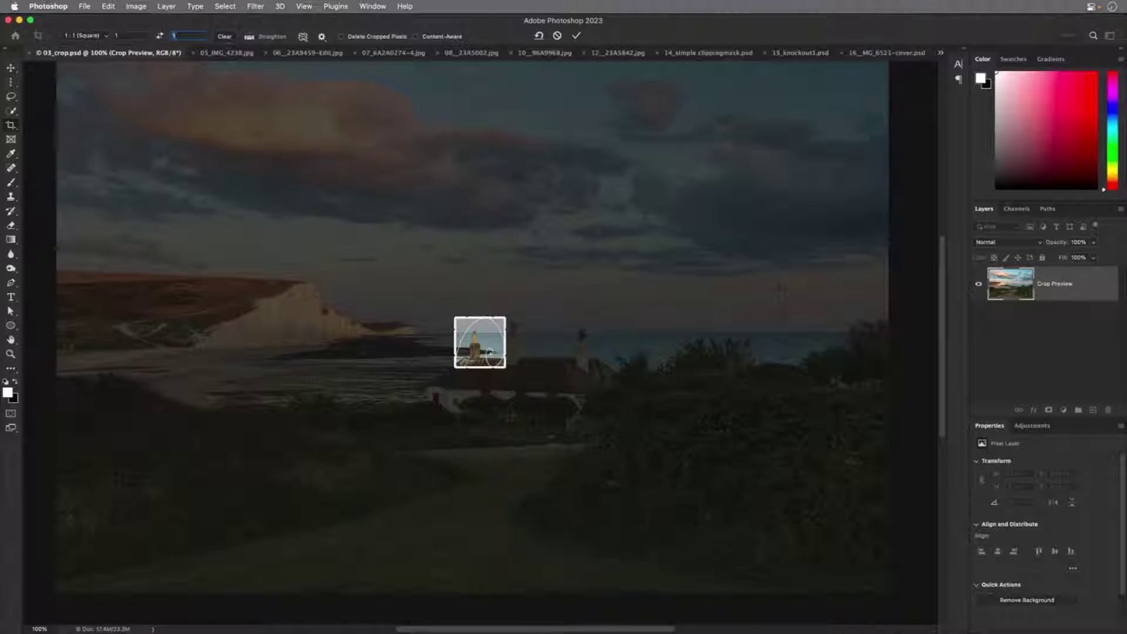
type(".6")
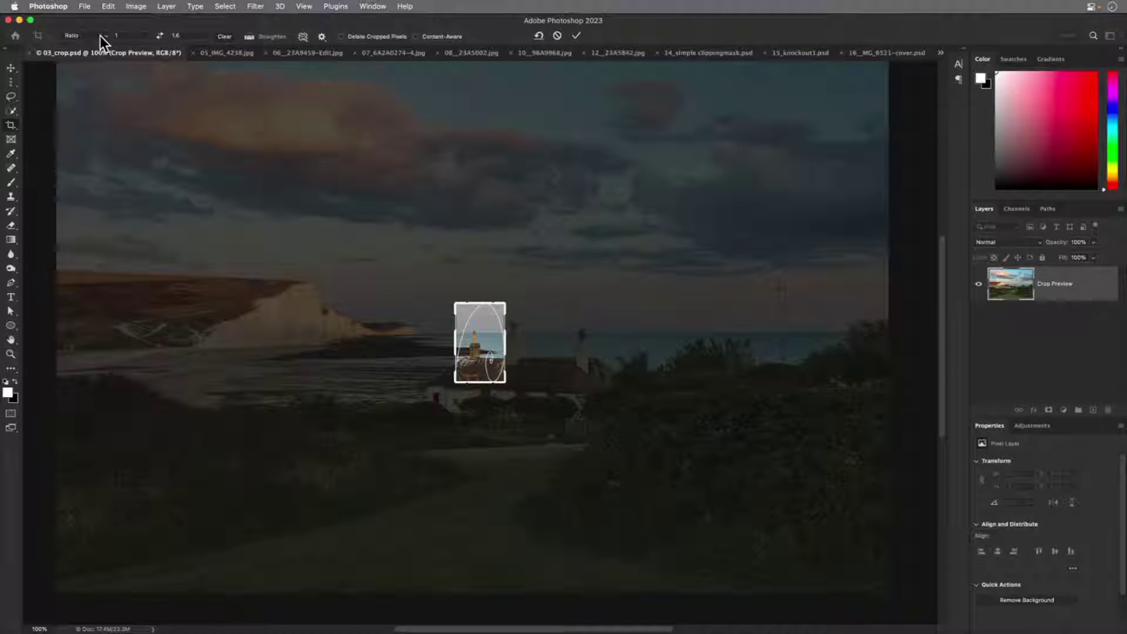
left_click(160, 36)
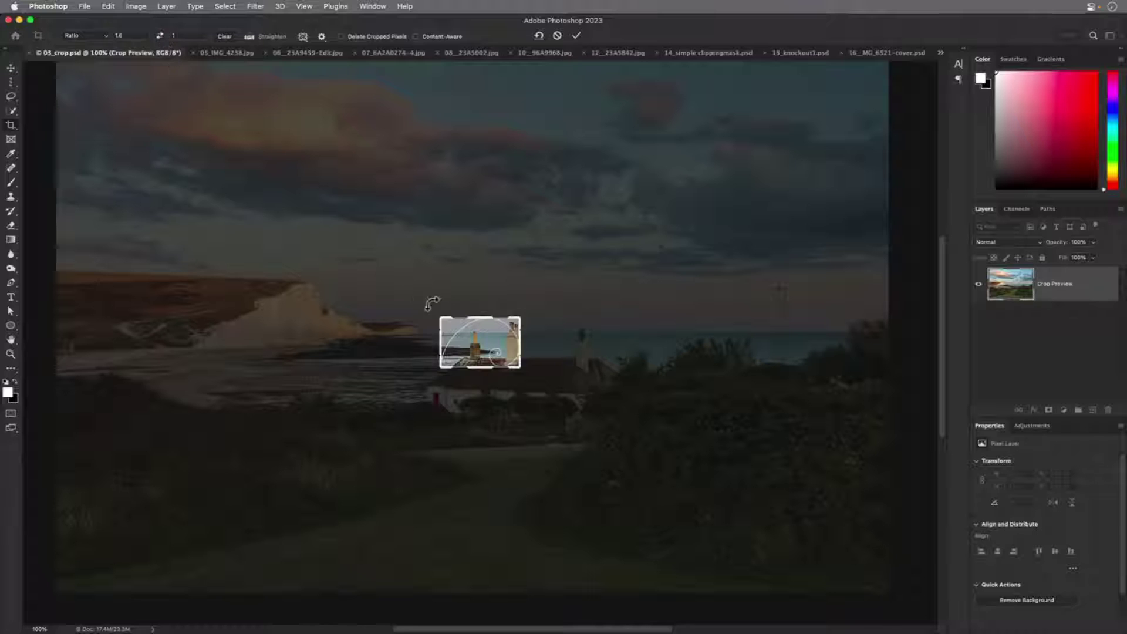
Enlarge the crop box over most of the photo and reposition the image so the spiral's centre falls beside the cottage
left_click_drag(439, 314, 126, 76)
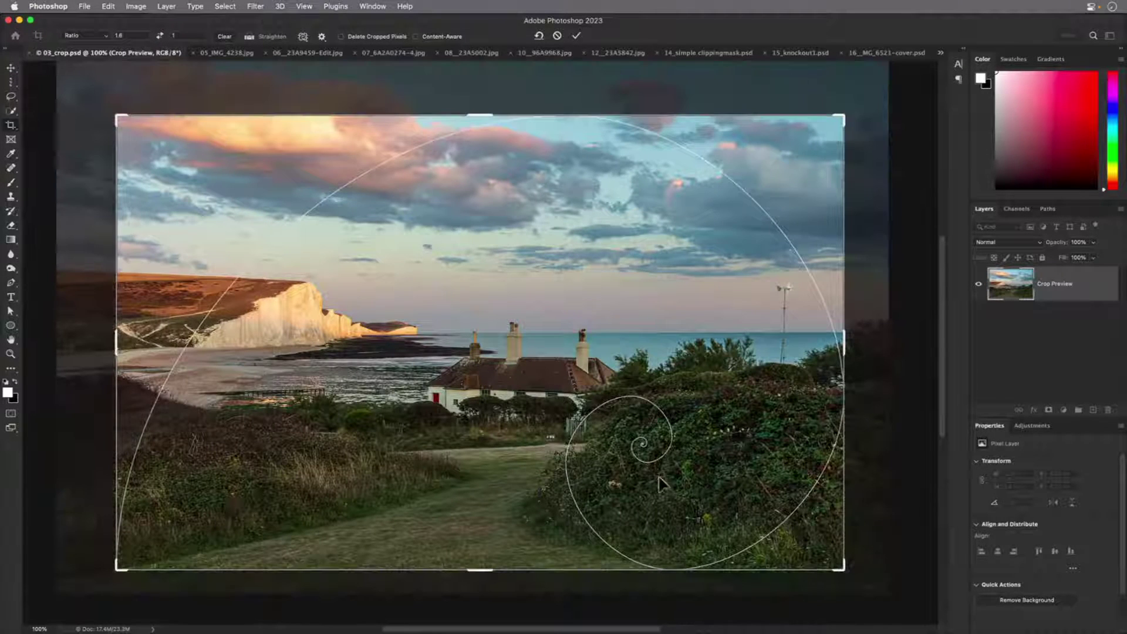
left_click_drag(666, 458, 722, 494)
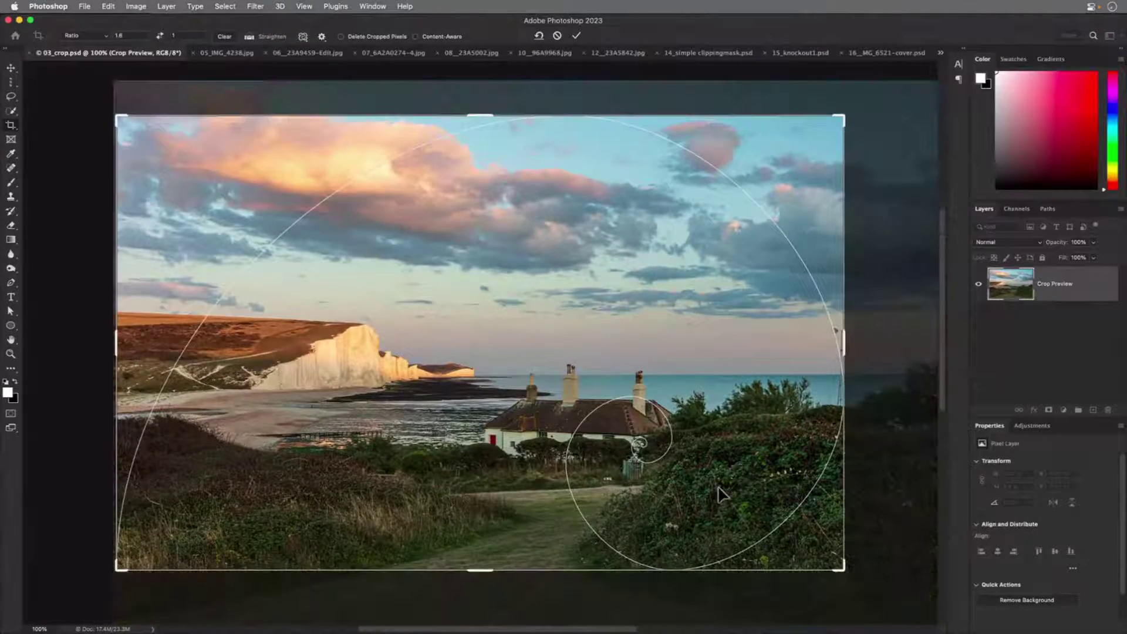
Set the crop shield opacity to 100% to hide the area outside the crop box
left_click(322, 37)
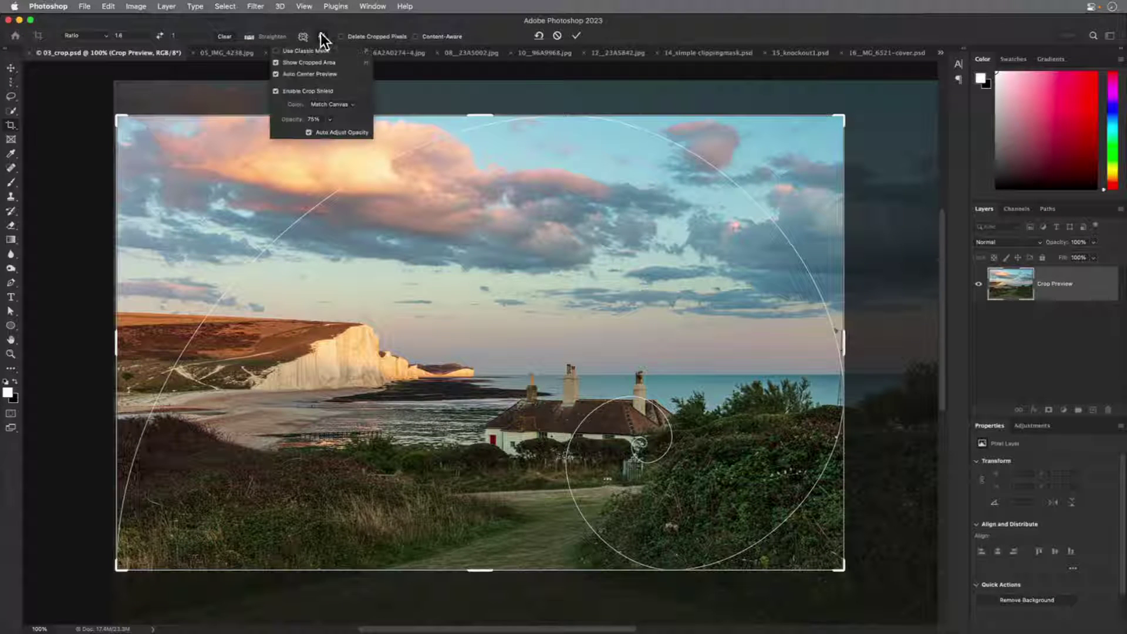
left_click(307, 120)
type("100")
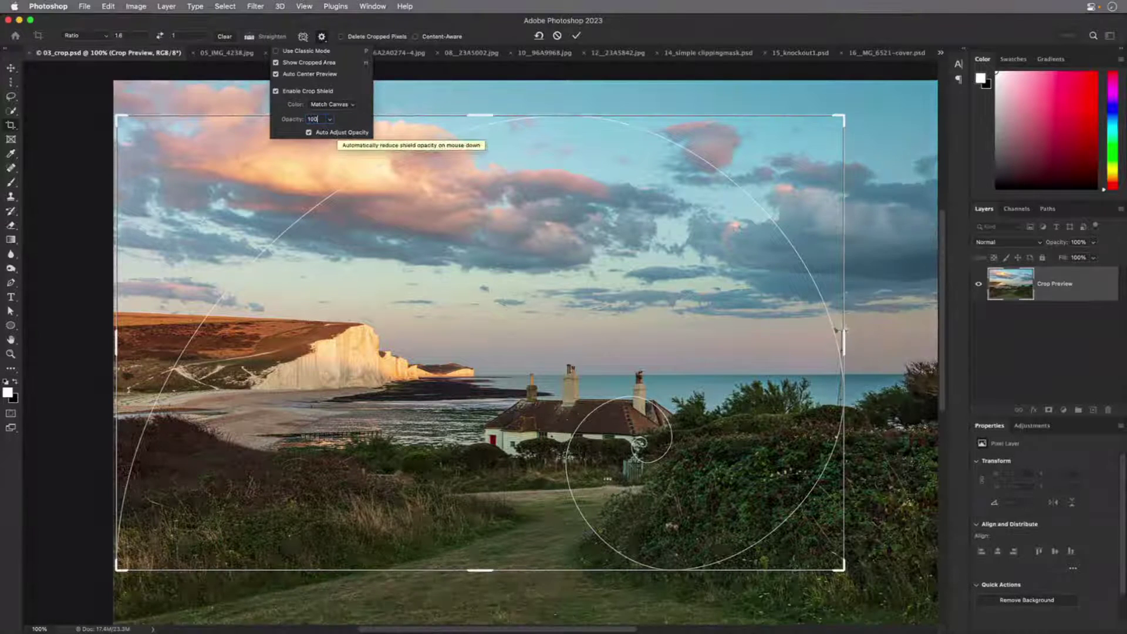
key("Return")
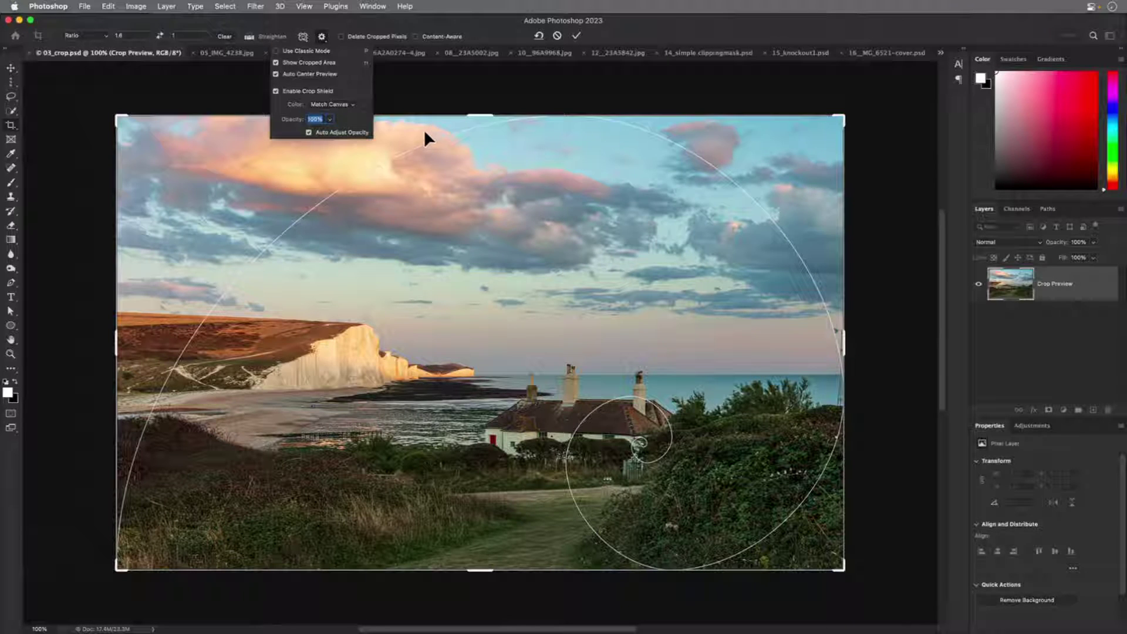
left_click(491, 32)
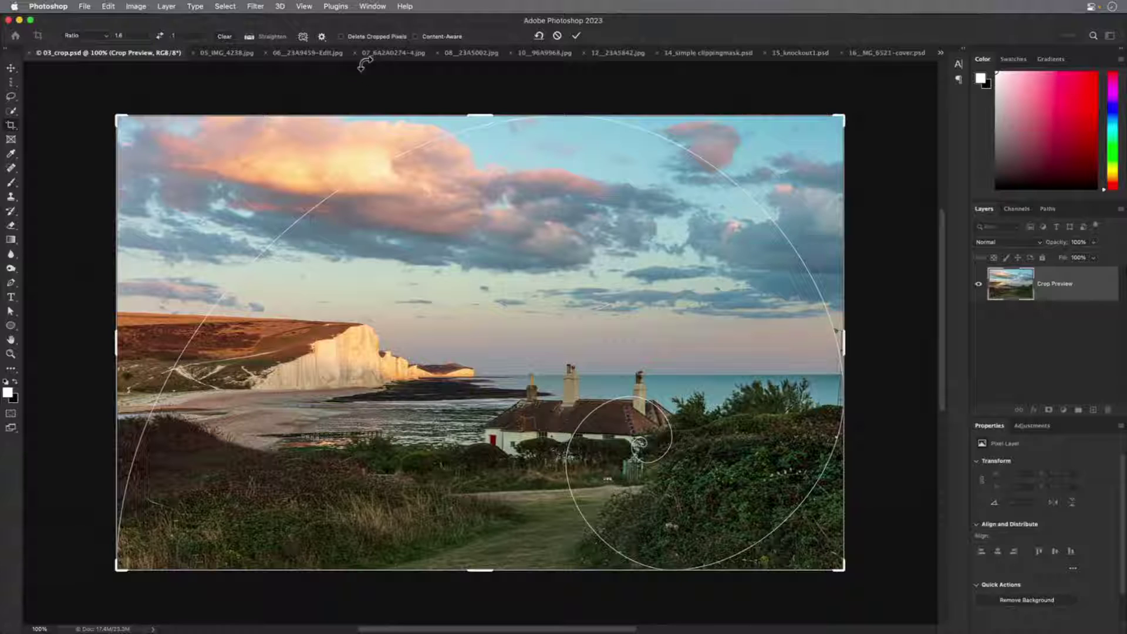
Cycle the Golden Spiral overlay's orientation until its centre lies in the sky above the cottage
key("shift+o")
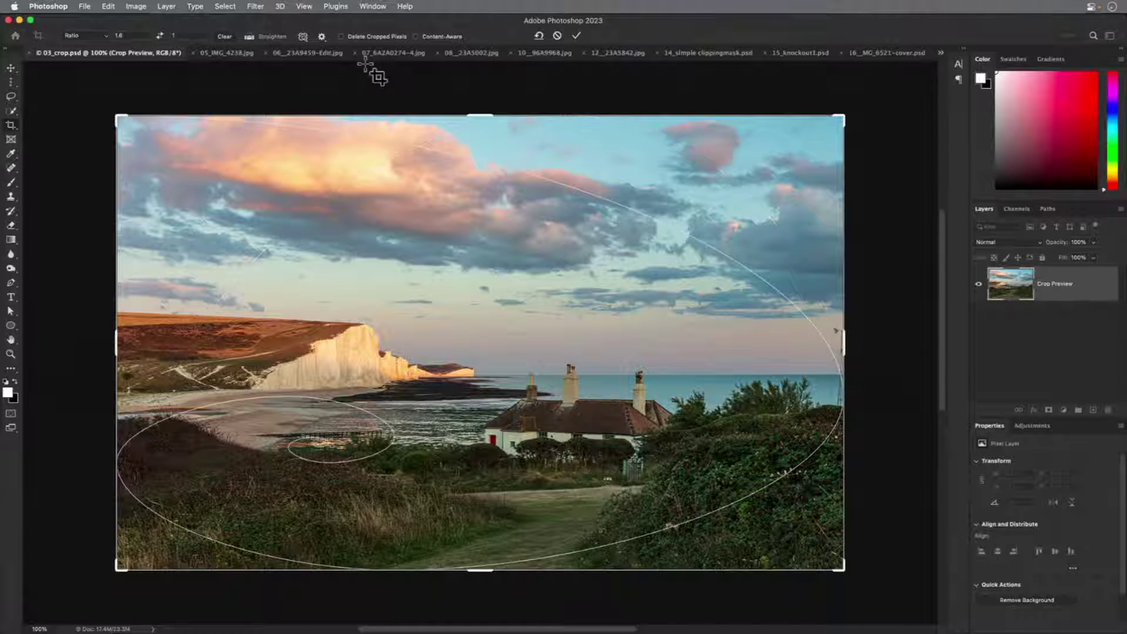
key("shift+o")
key("shift+o")
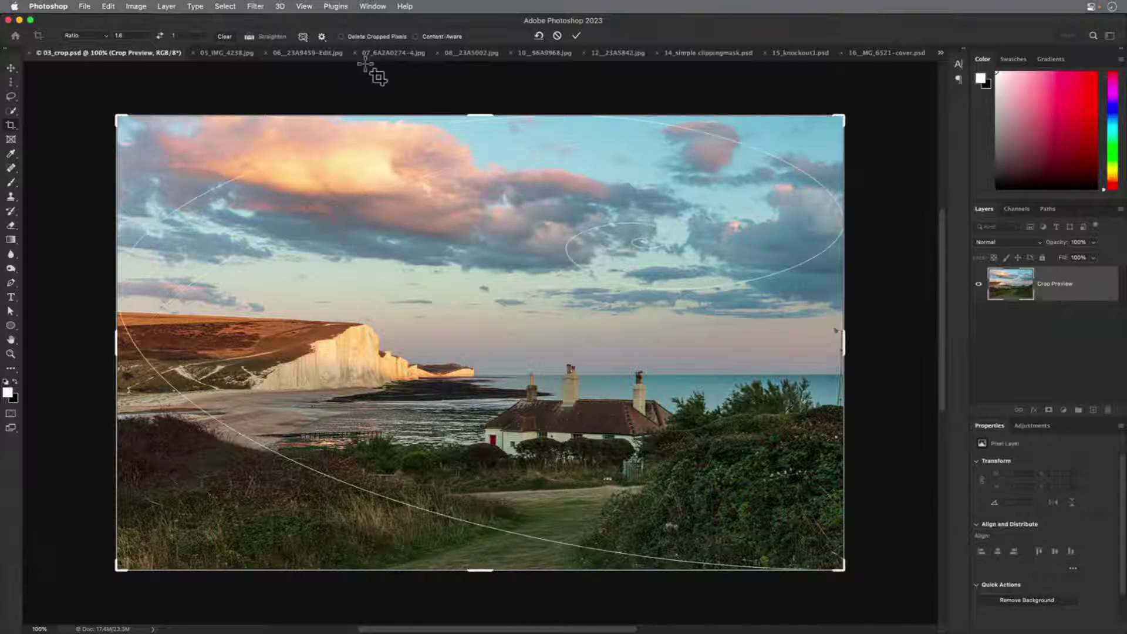
Cycle the Golden Spiral overlay's orientation until its centre lies on the right end of the cottage and apply the crop
key("shift+o")
key("shift+o")
key("shift+o")
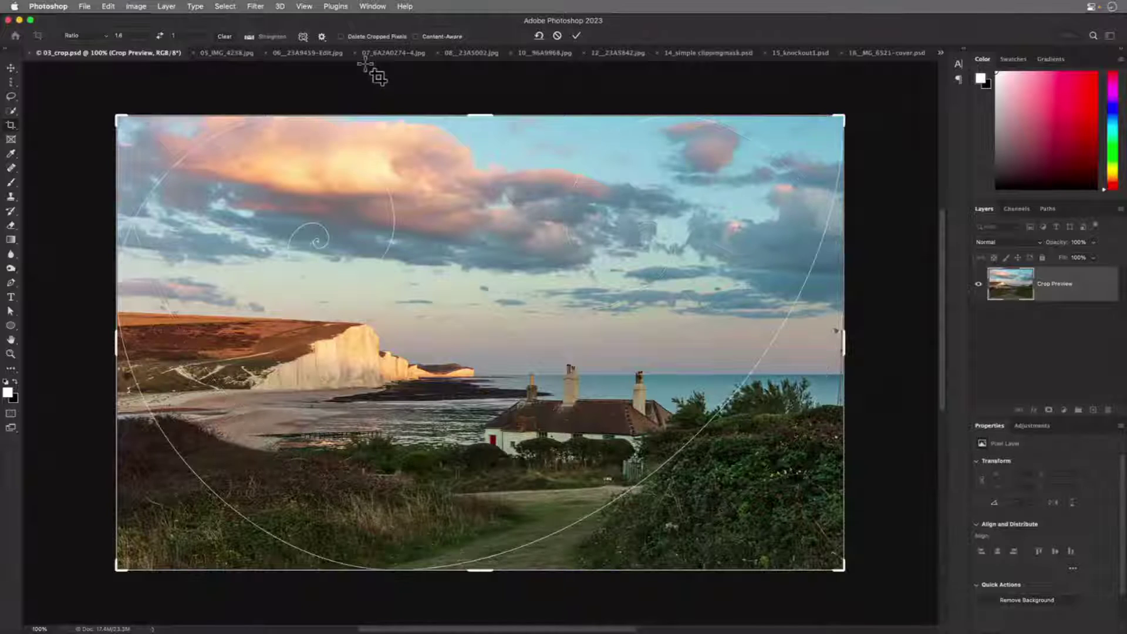
key("shift+o")
key("shift+o")
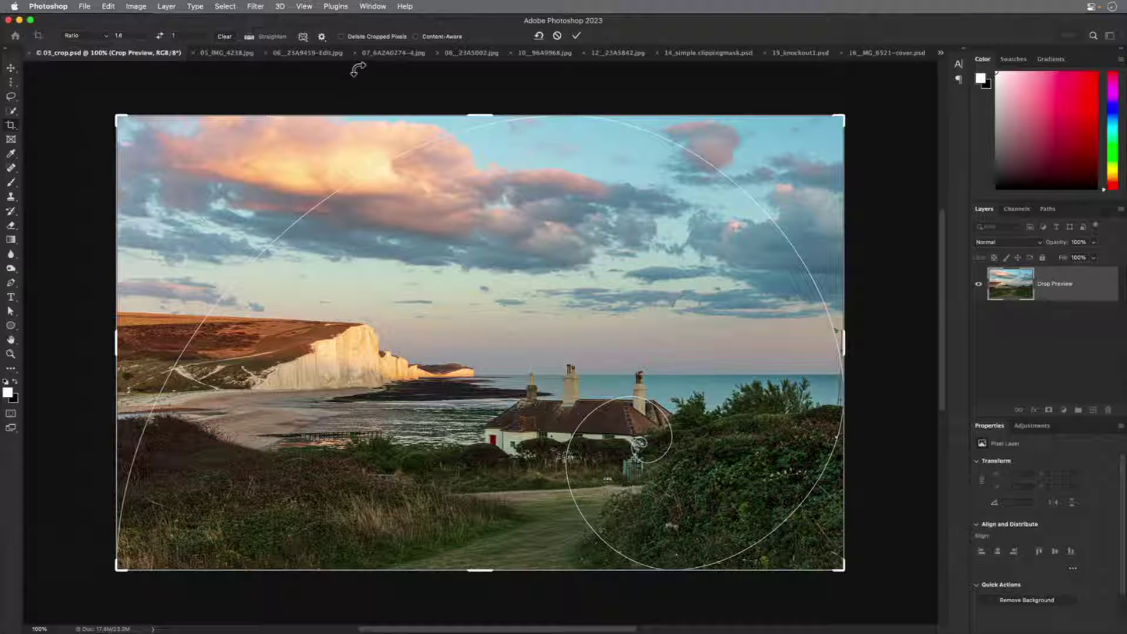
key("Return")
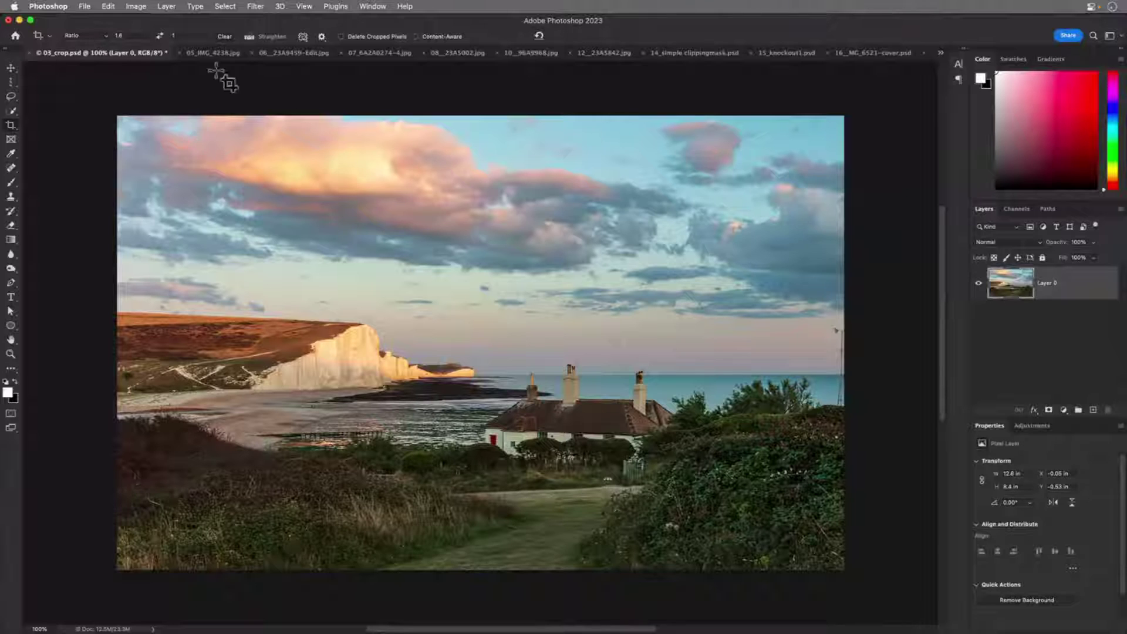
Move the photo layer up and left within the cropped canvas to bring in image areas outside the crop
left_click(13, 67)
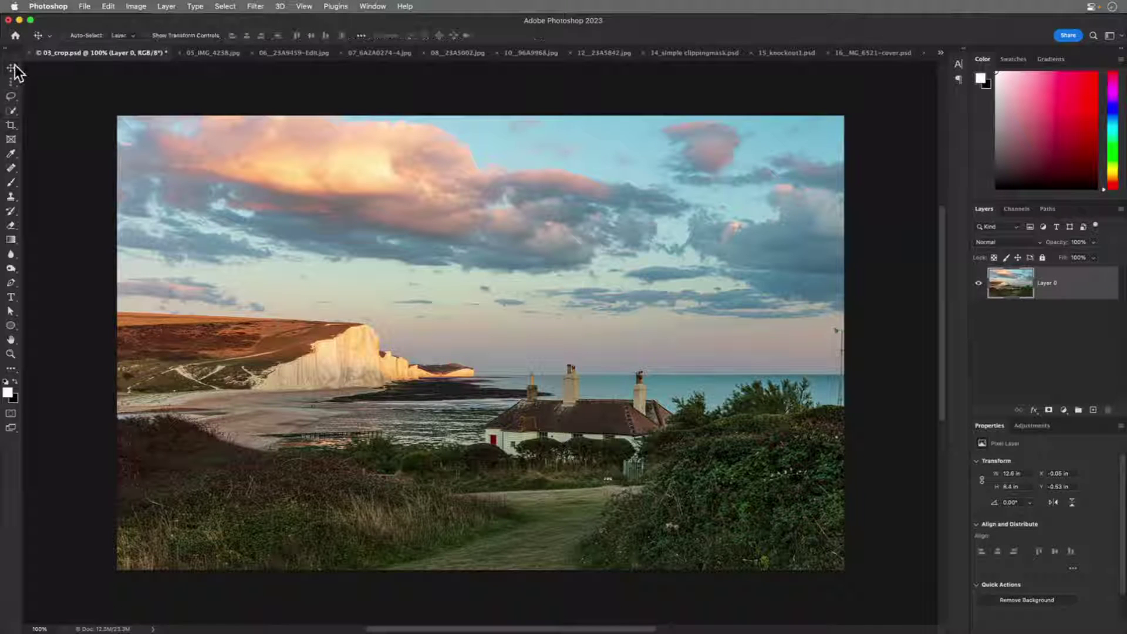
left_click_drag(527, 357, 478, 306)
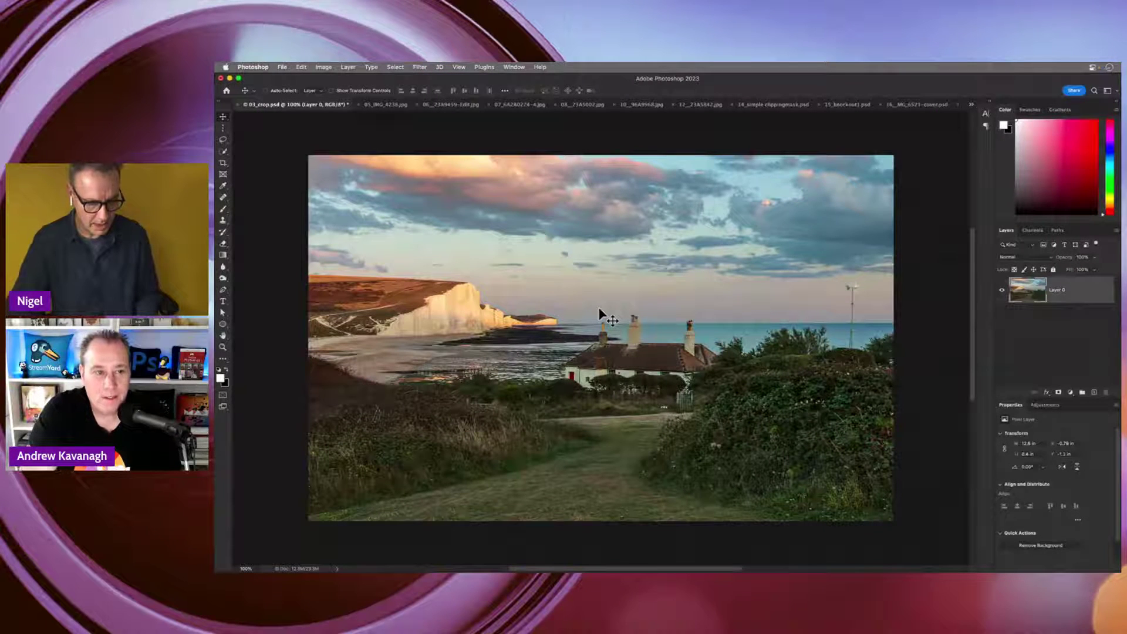
key("super")
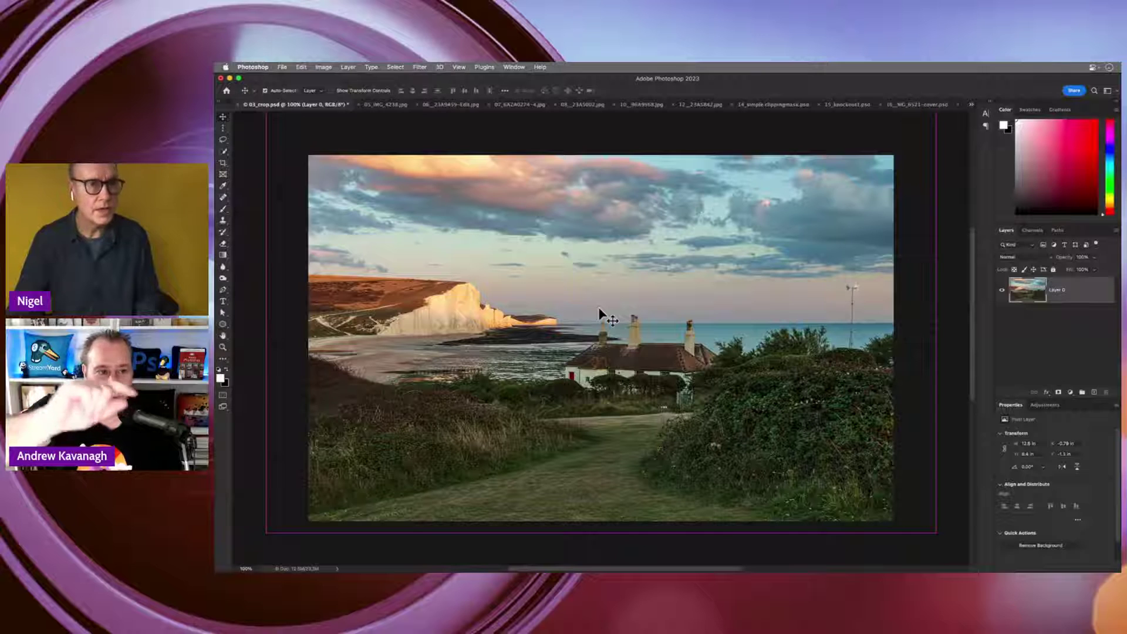
Switch to the mountain valley photo 05_IMG_4238.jpg and add a Black & White adjustment layer above the Background
key("ctrl+Tab")
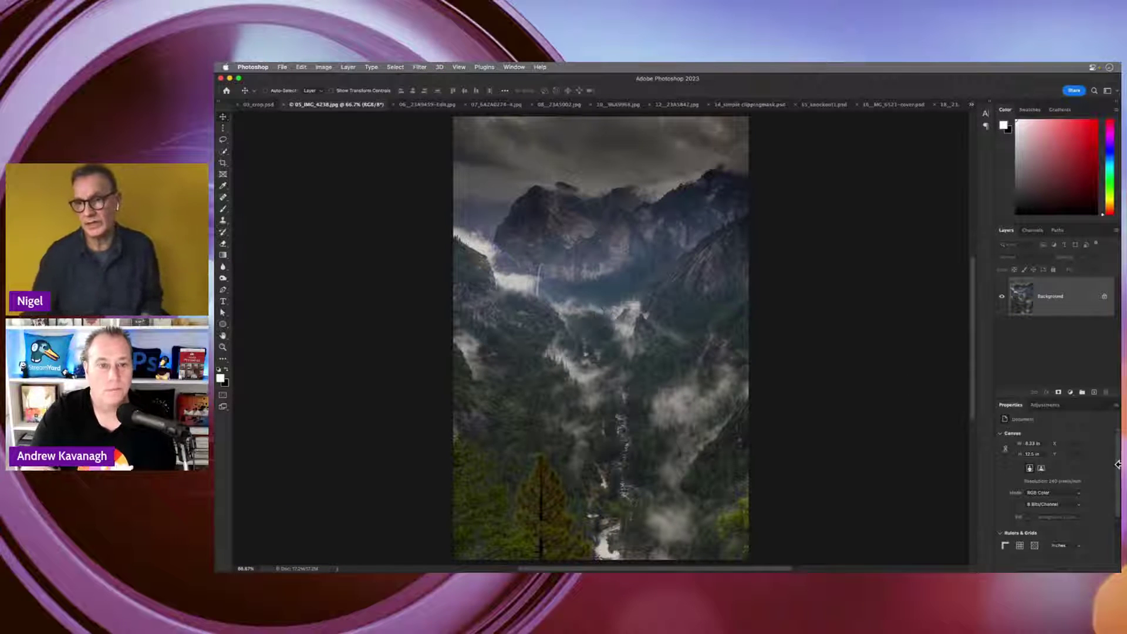
left_click(1038, 230)
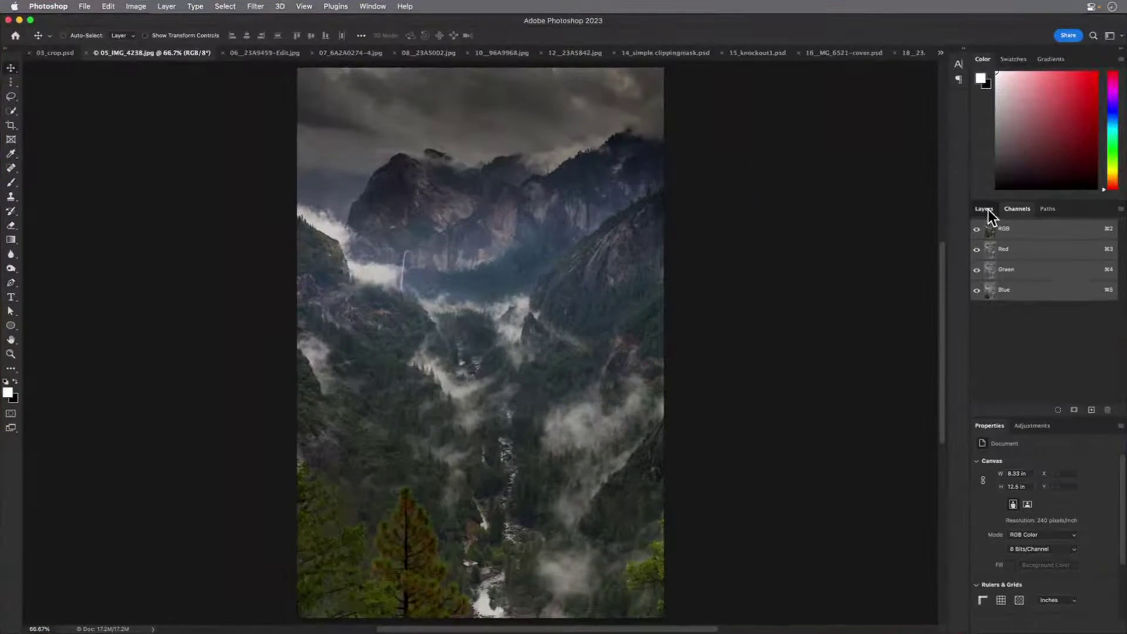
left_click(985, 209)
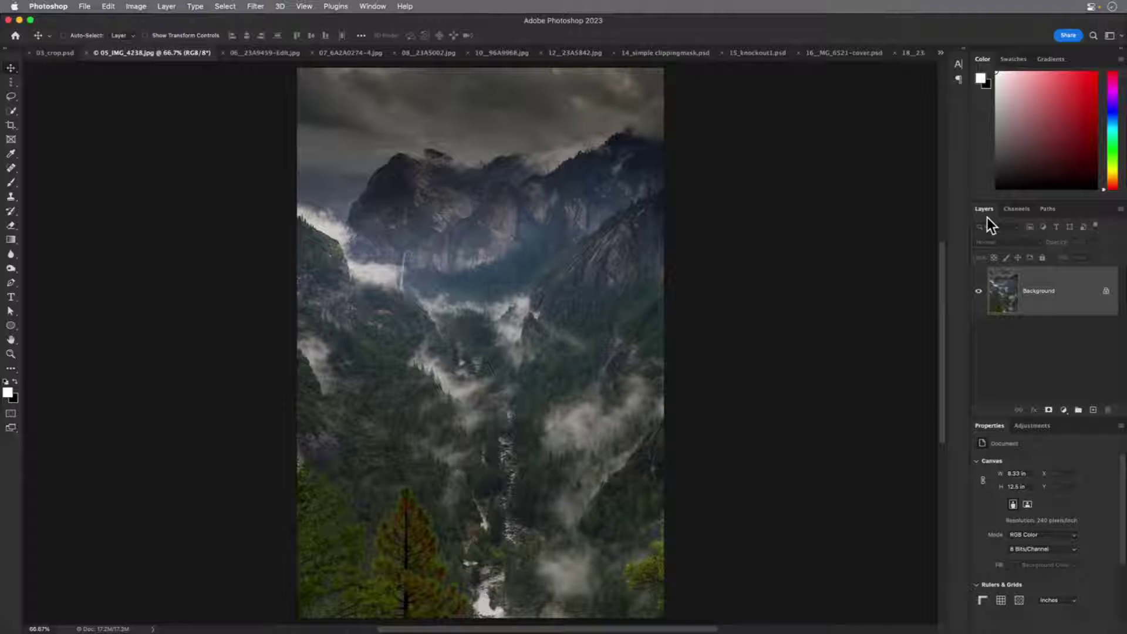
left_click(1063, 410)
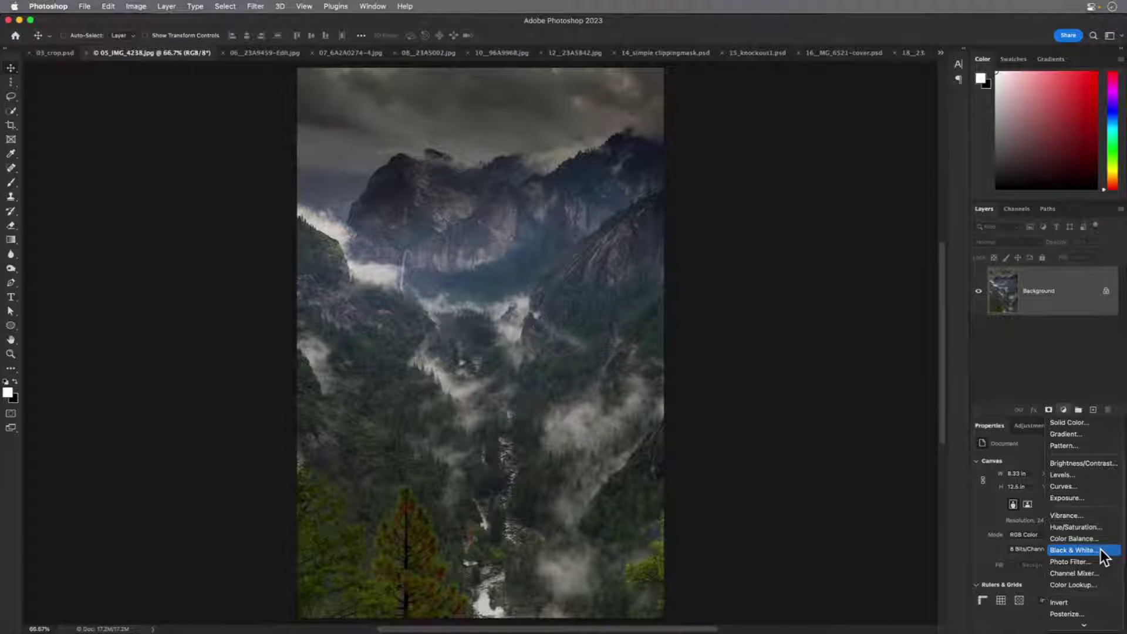
left_click(1077, 393)
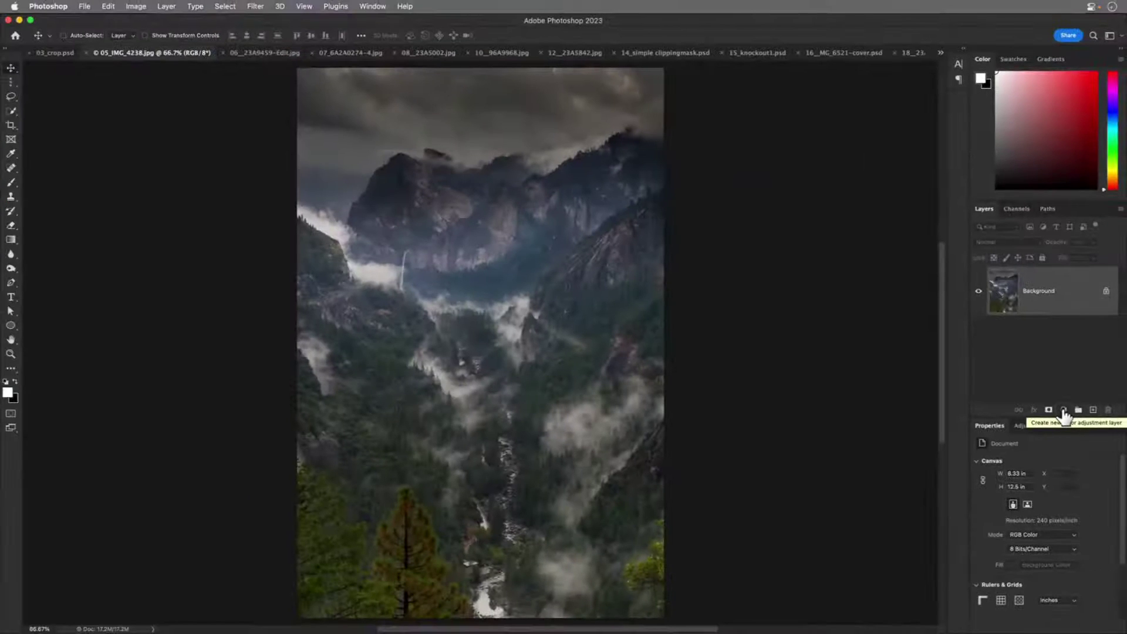
left_click(1064, 410)
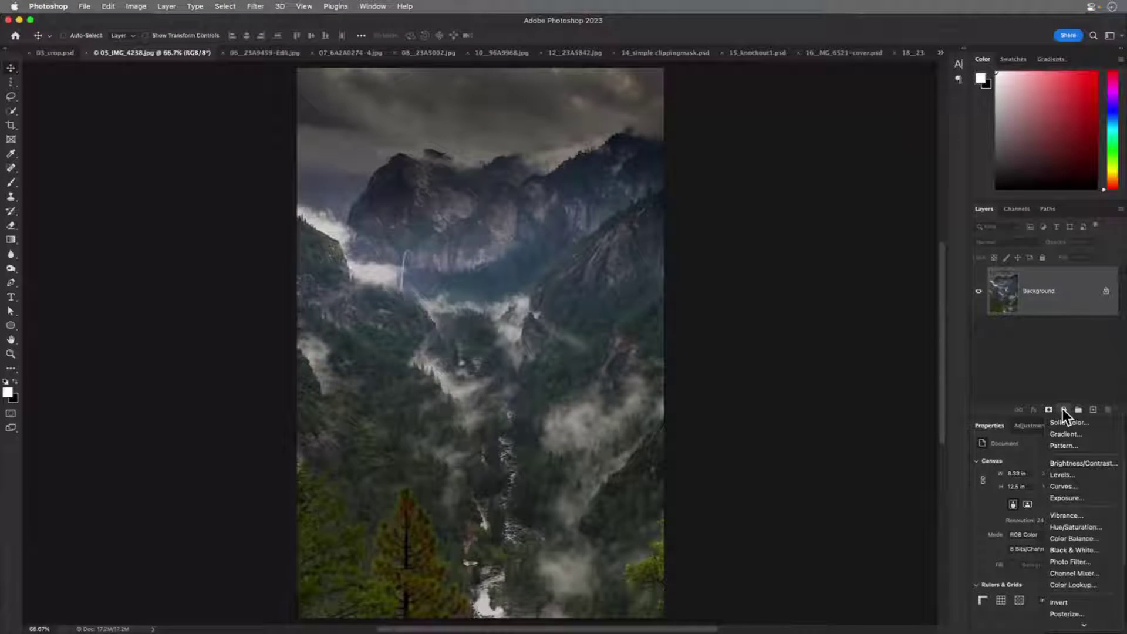
left_click(1100, 553)
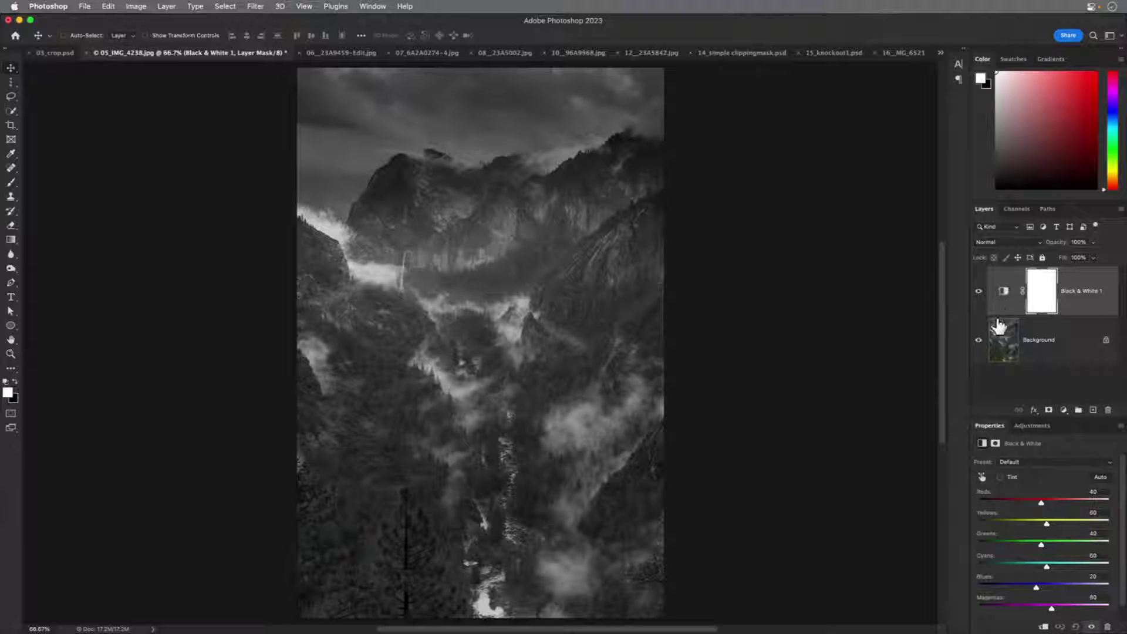
Toggle the Black & White layer's visibility to compare the monochrome version with the original colour photo
left_click(978, 291)
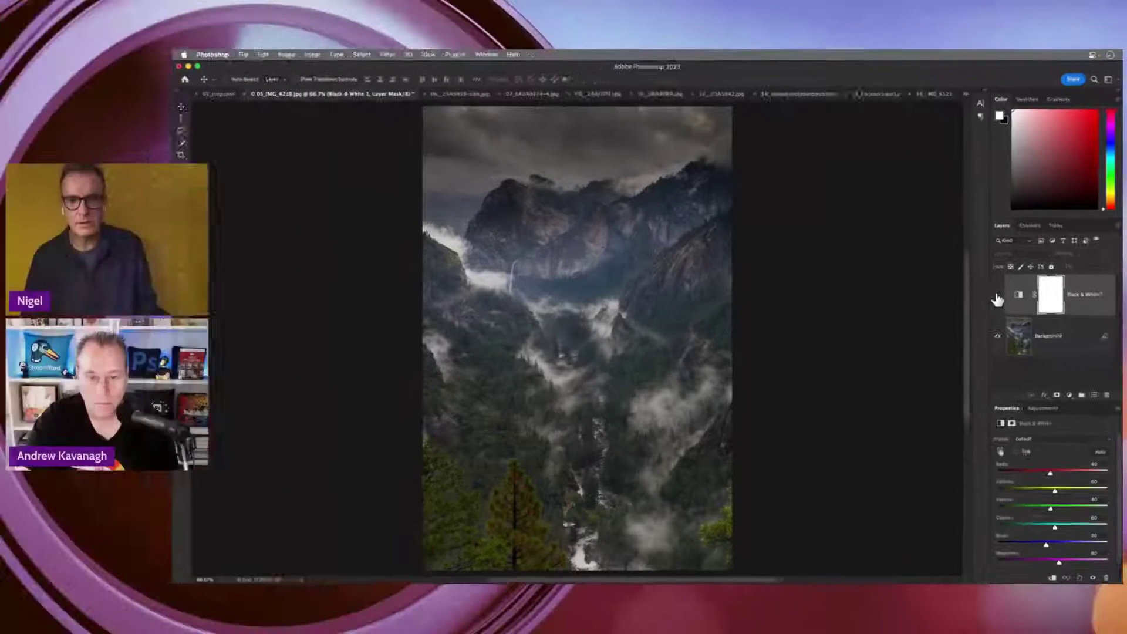
left_click(1001, 298)
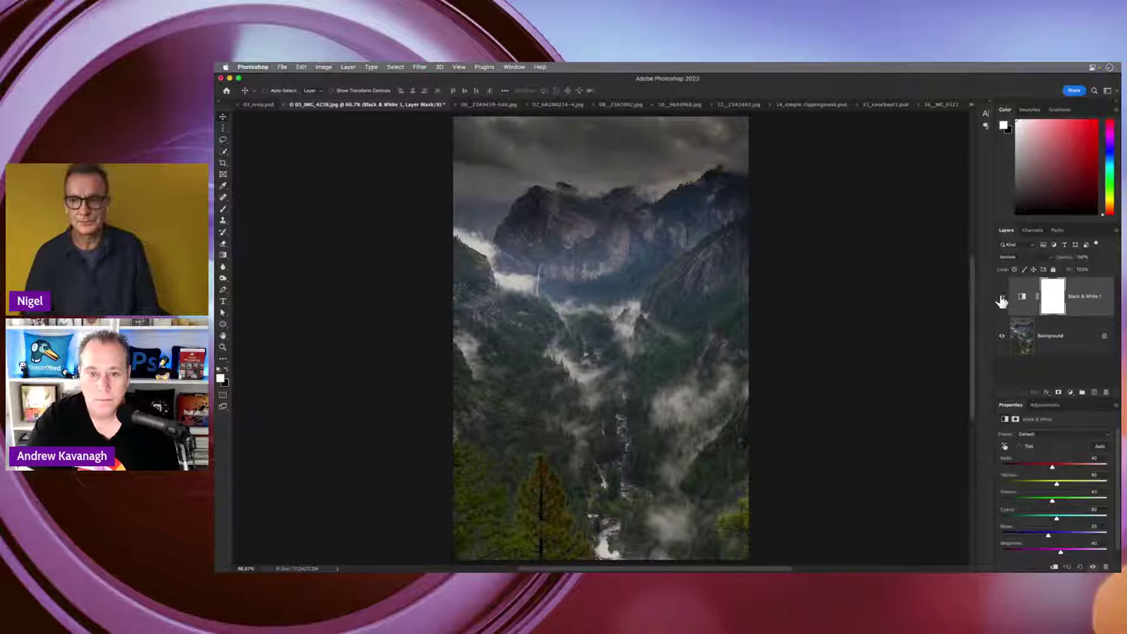
left_click(1002, 298)
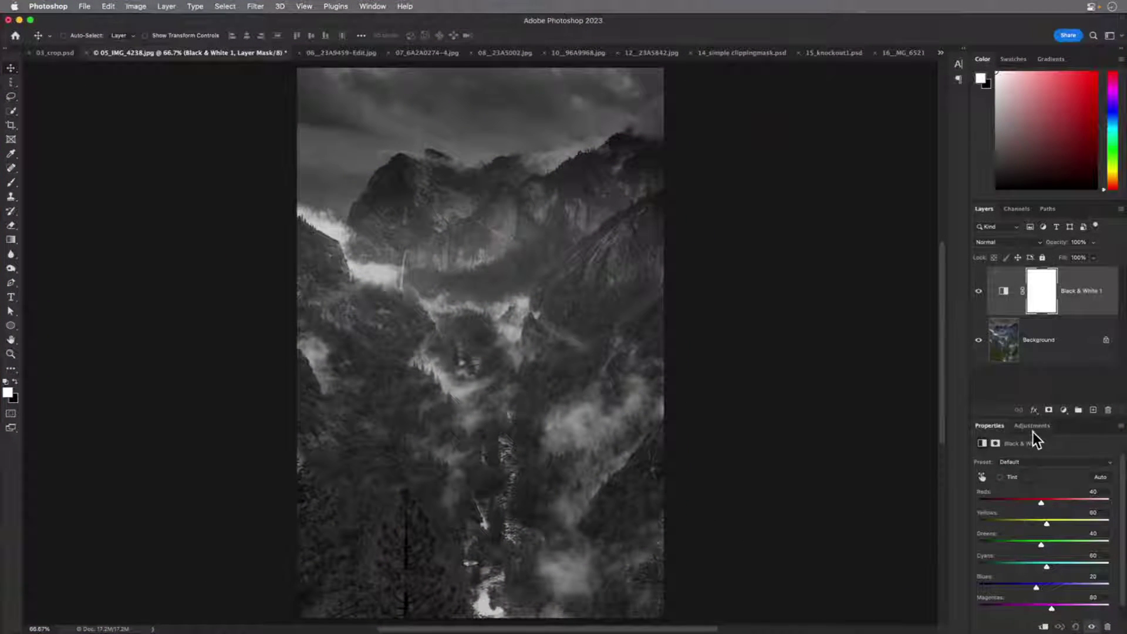
Apply the High Contrast Red Filter preset to the Black & White adjustment and compare it with the colour original
left_click_drag(1007, 419, 1006, 371)
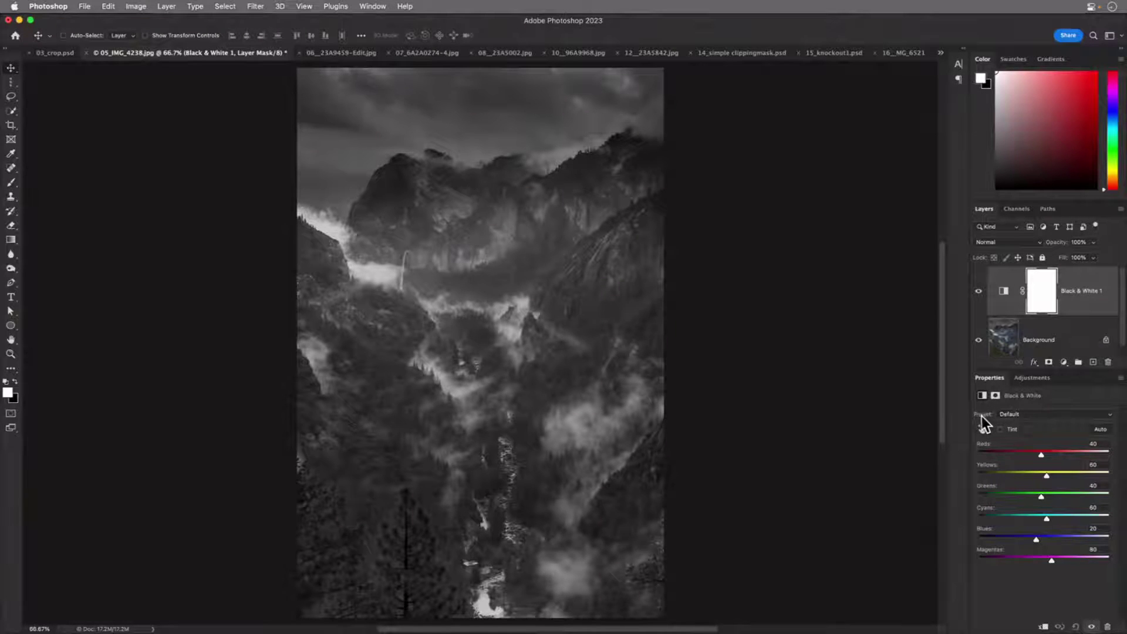
left_click(1042, 414)
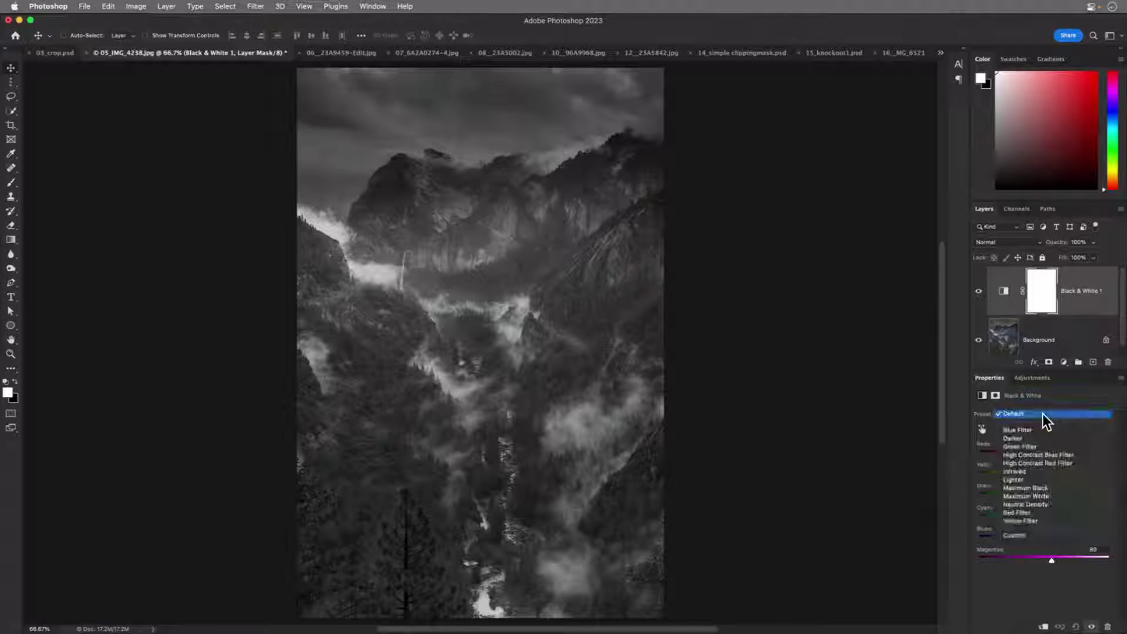
left_click(1063, 462)
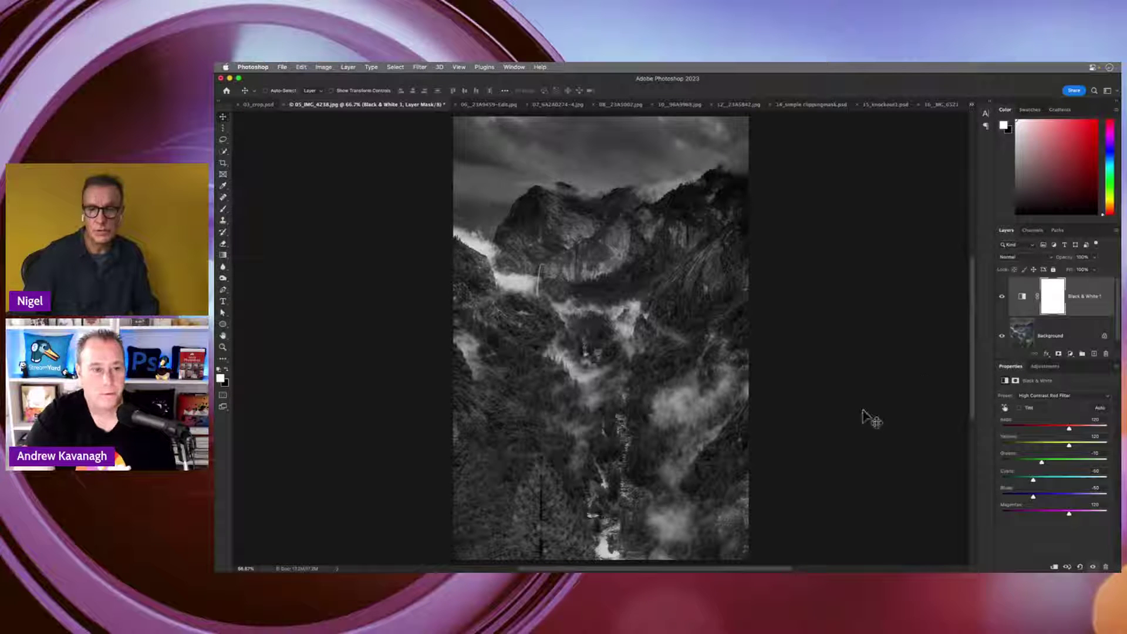
left_click(1002, 297)
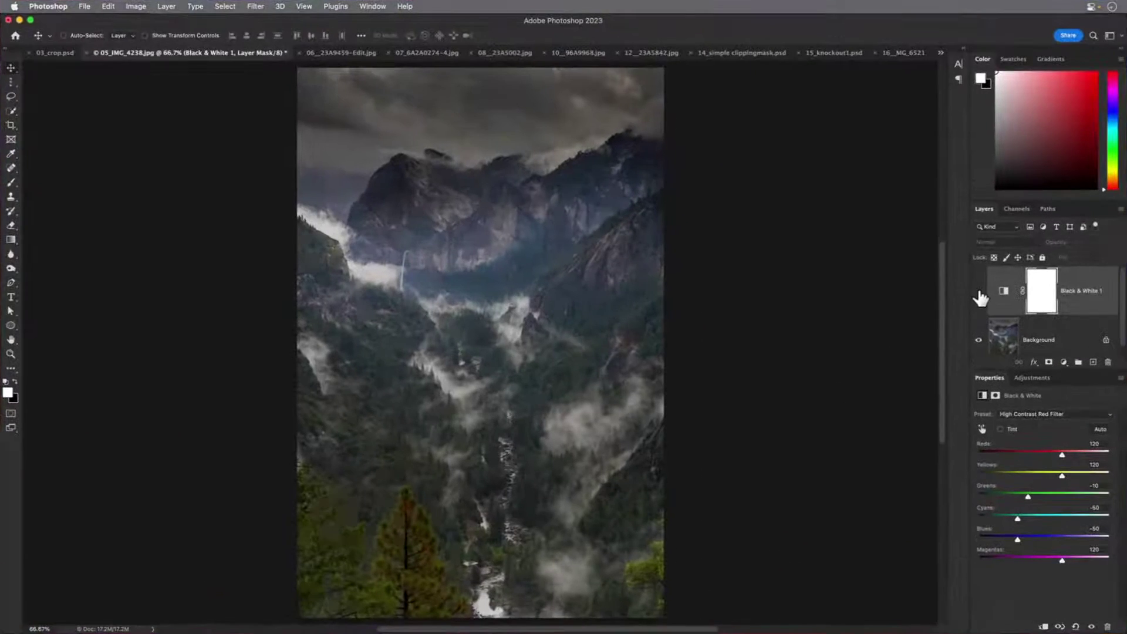
left_click(979, 292)
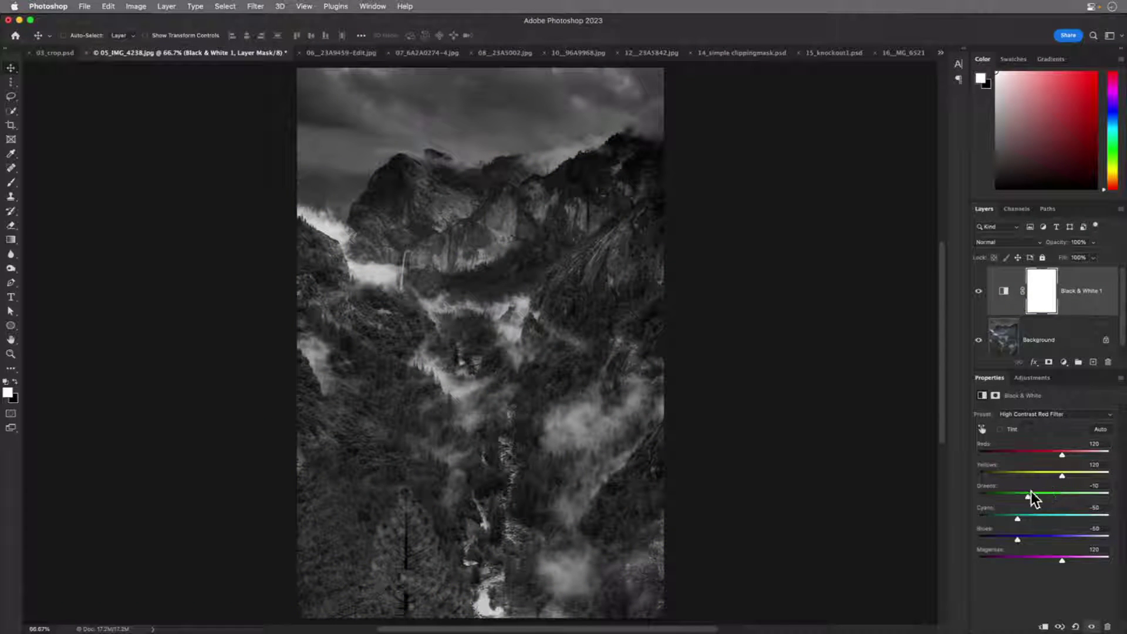
Brighten the foreground tree with the Black & White targeted adjustment tool, raising Yellows to 190
left_click(981, 429)
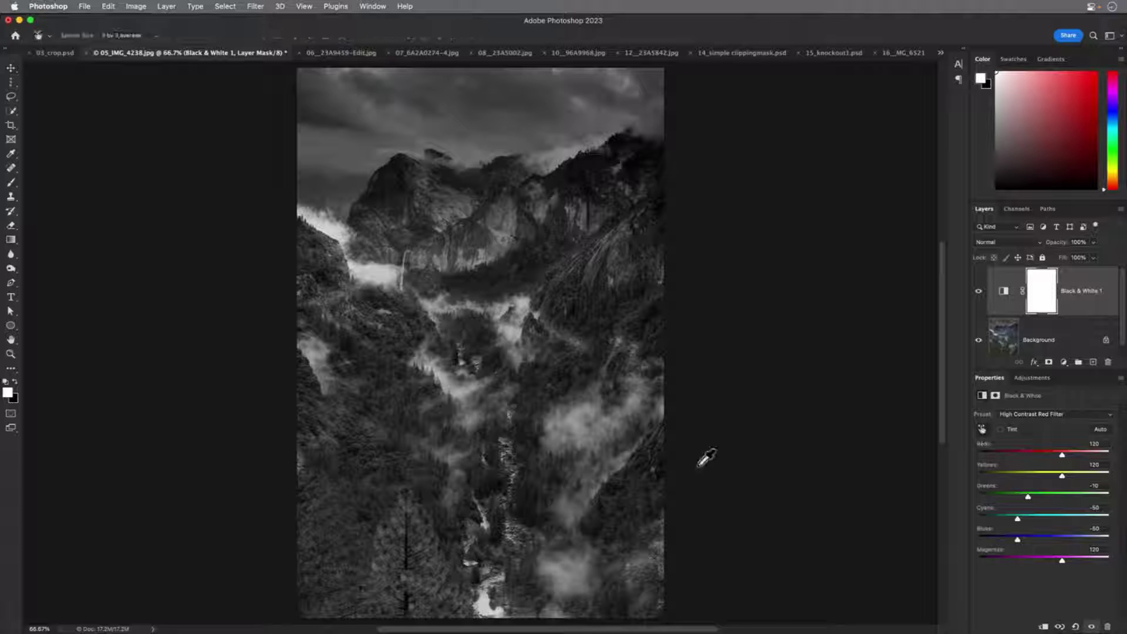
left_click(420, 548)
left_click_drag(423, 552, 459, 550)
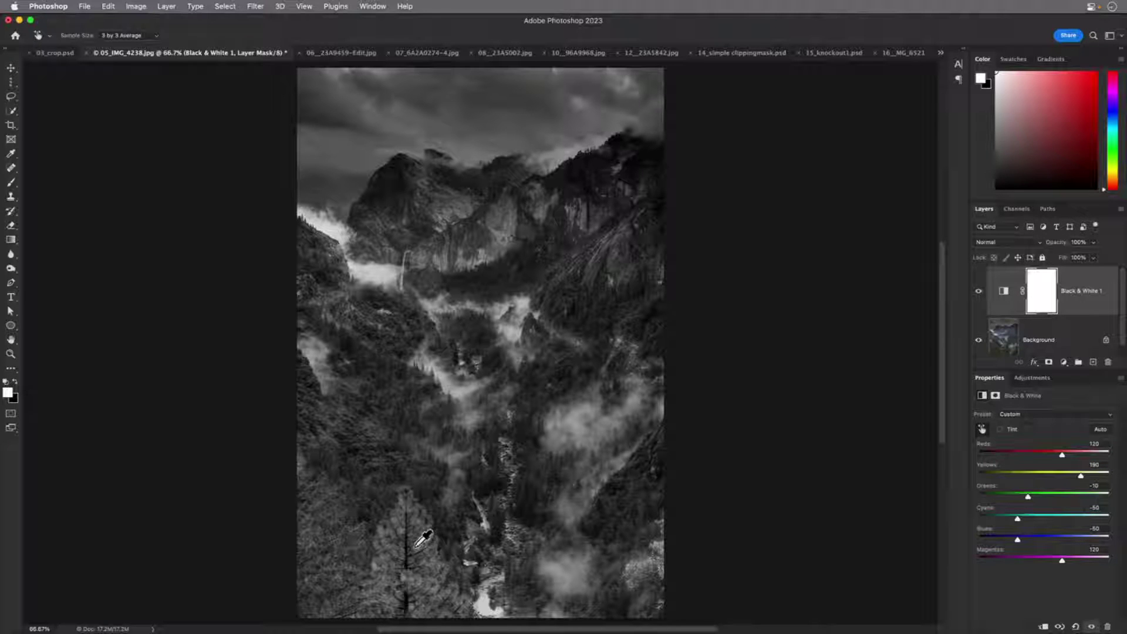
Switch to the toy spades photo 06_23A9459-Edit.jpg and add a Black & White adjustment layer
left_click(332, 52)
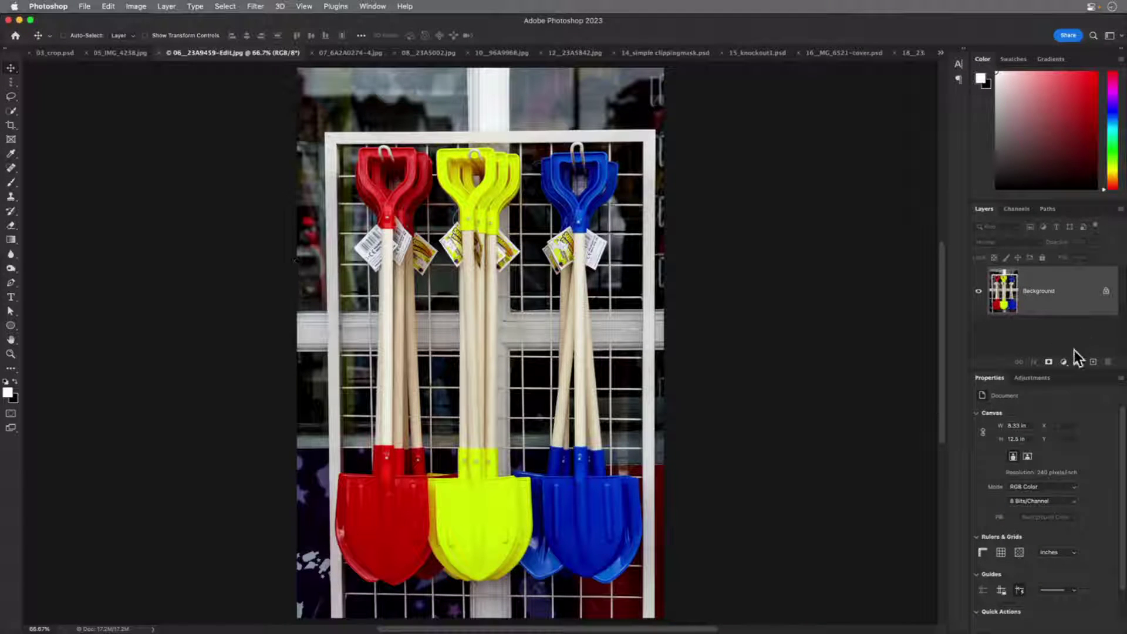
left_click(1064, 362)
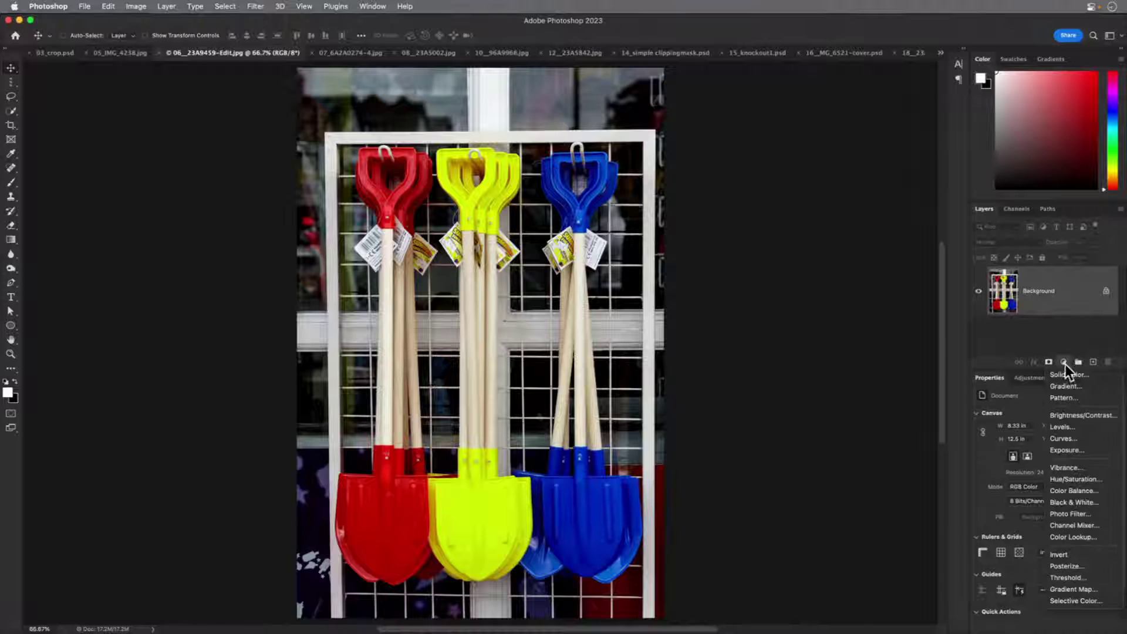
left_click(1086, 503)
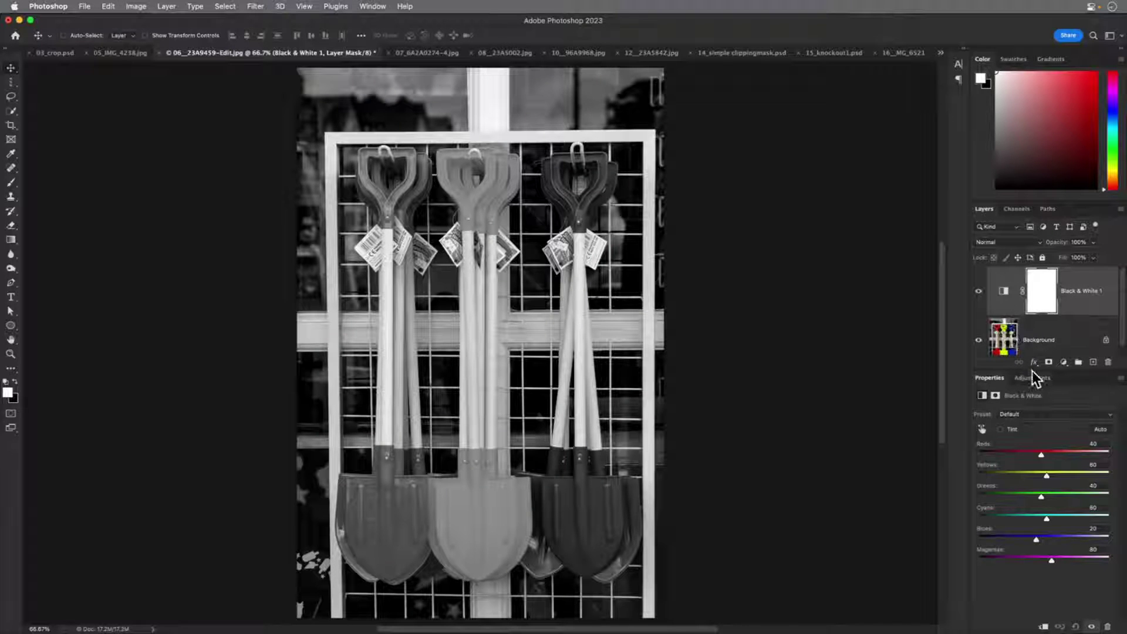
Set the spades photo's Black & White adjustment to Reds 52, Yellows 107 and Blues 82
left_click_drag(1033, 372, 1032, 391)
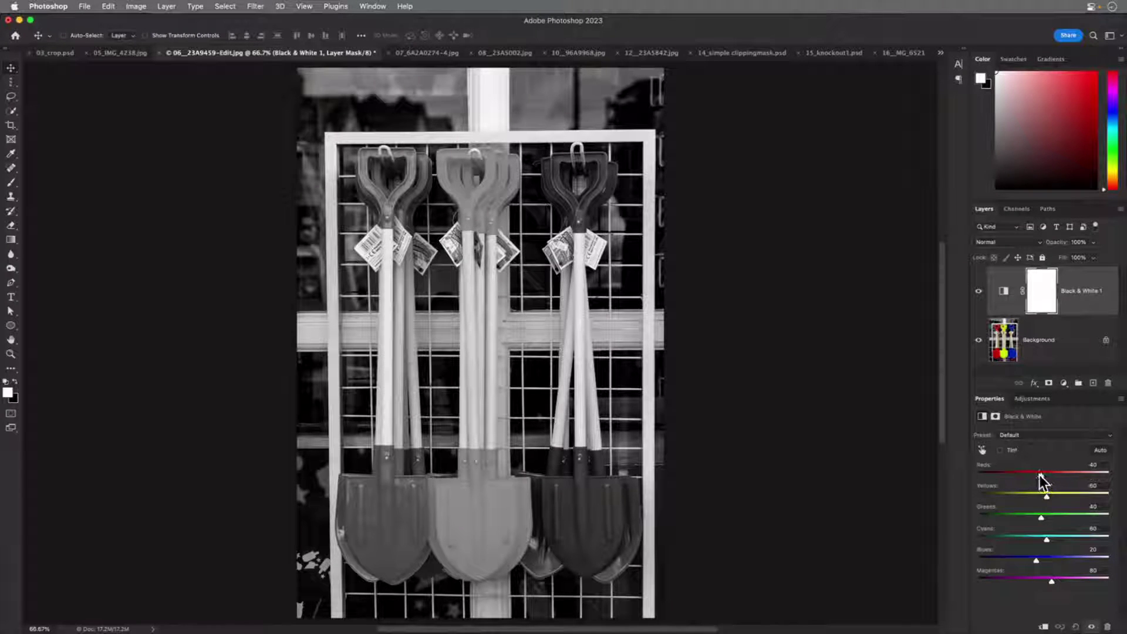
left_click_drag(1040, 474, 1059, 497)
mouse_move(1036, 560)
left_mouse_down()
mouse_move(1065, 559)
mouse_move(1052, 559)
left_mouse_up()
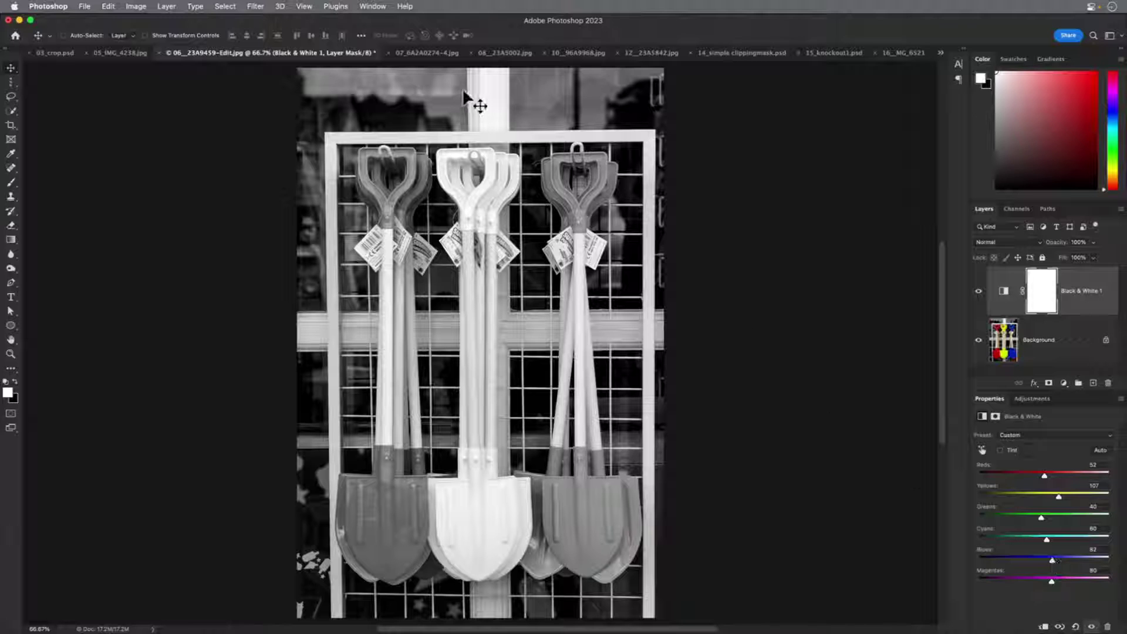
Select the main subject in the sunflower photo 07_6A2A0274-4.jpg and add a Black & White adjustment layer masked to it
left_click(421, 52)
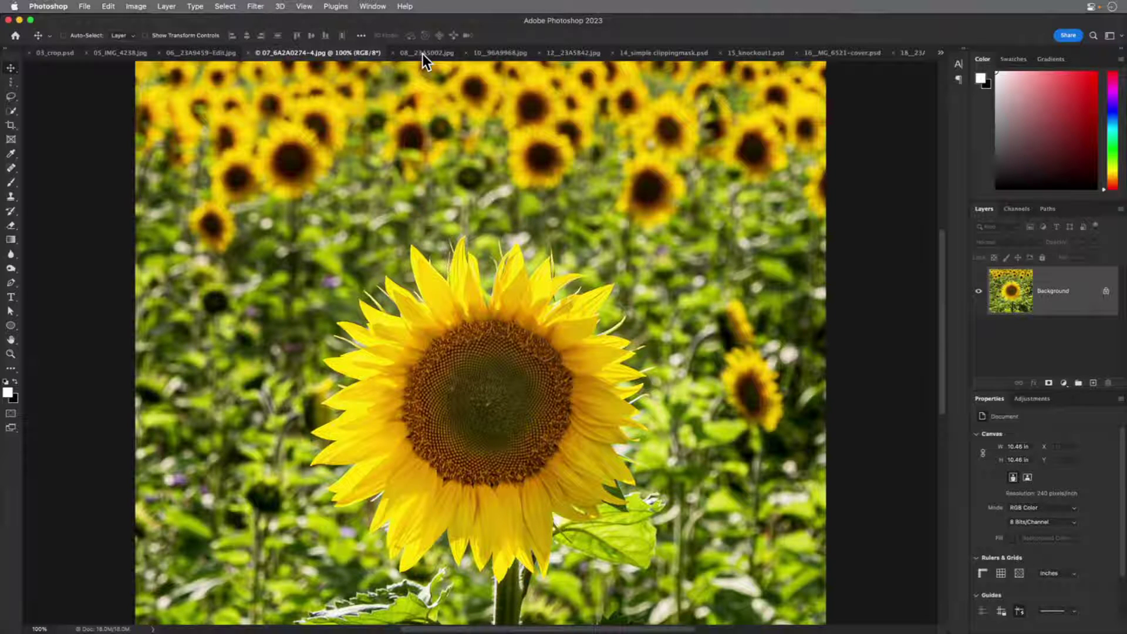
key("super+minus")
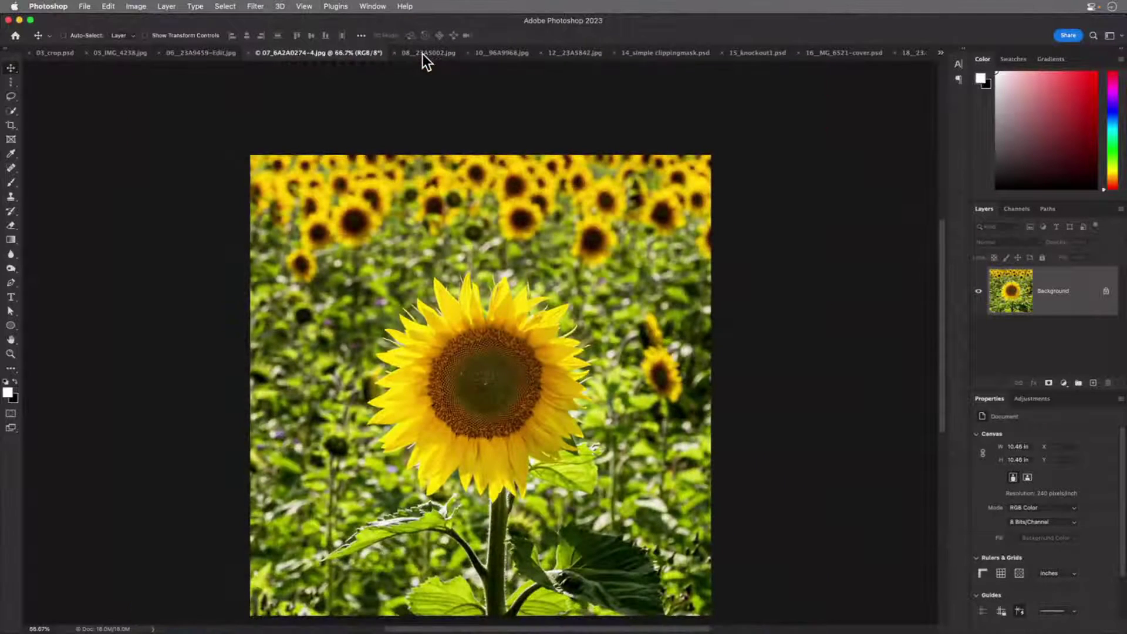
key("super+plus")
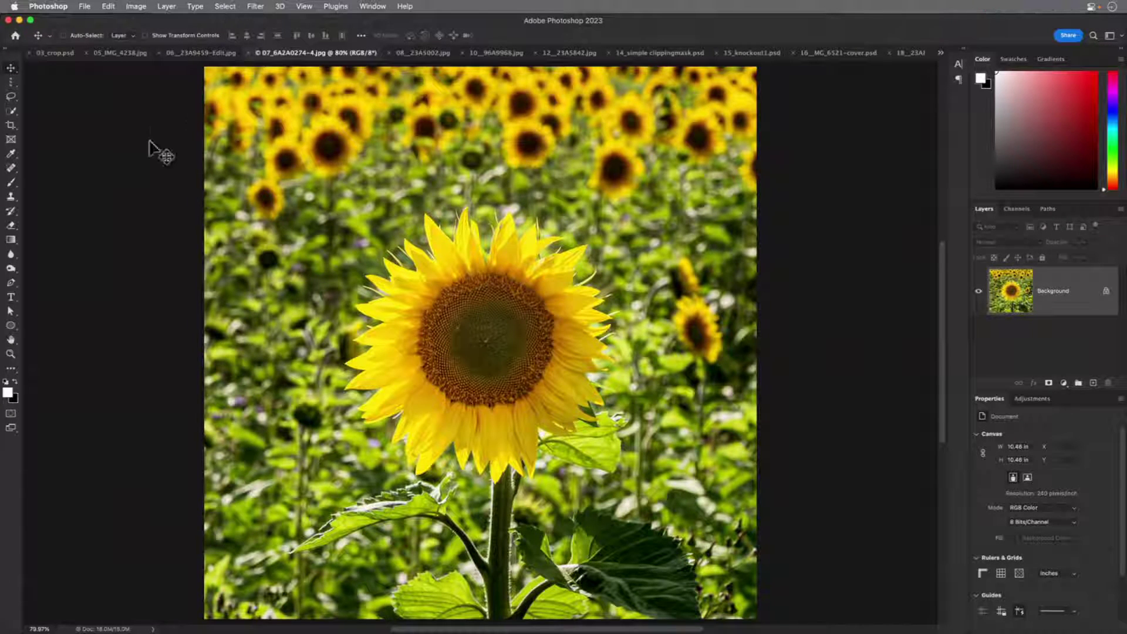
left_click(226, 7)
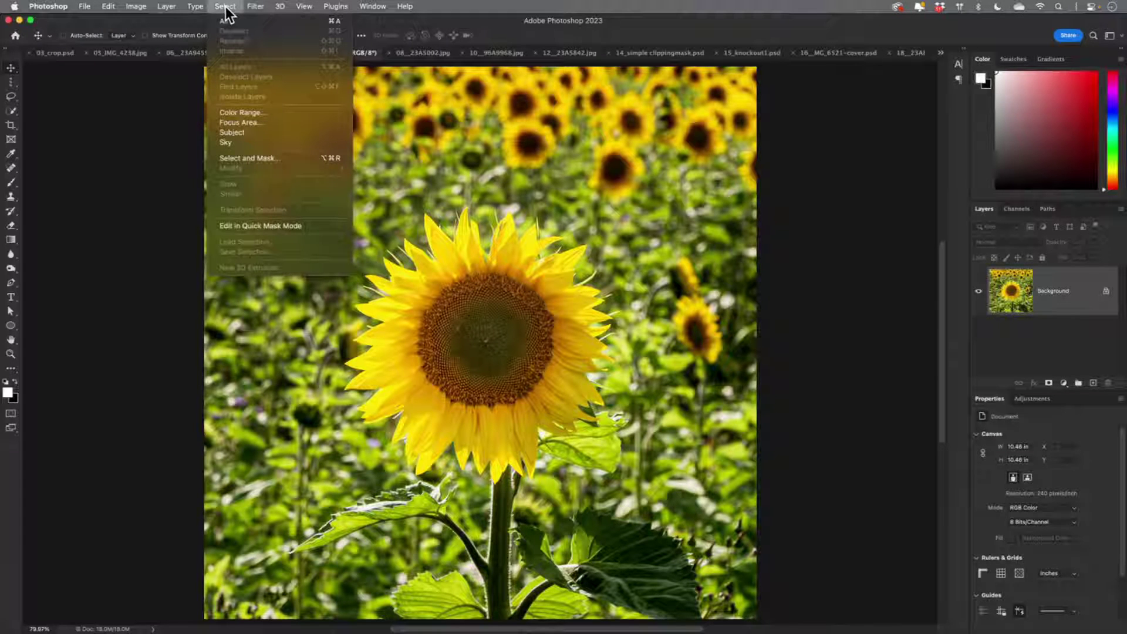
left_click(249, 132)
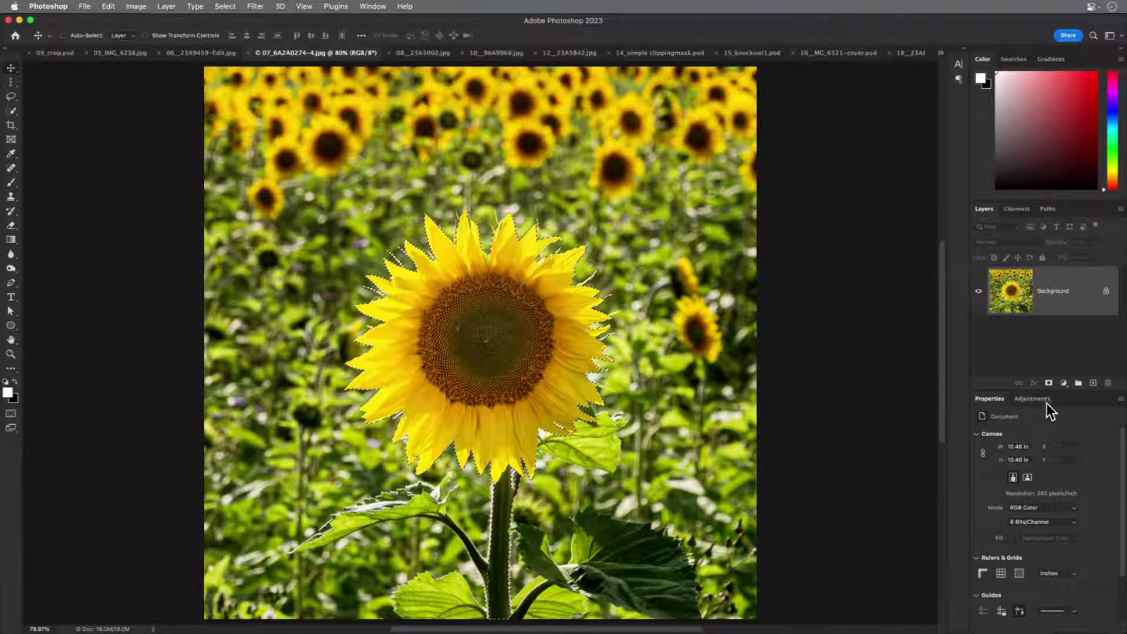
left_click(1063, 383)
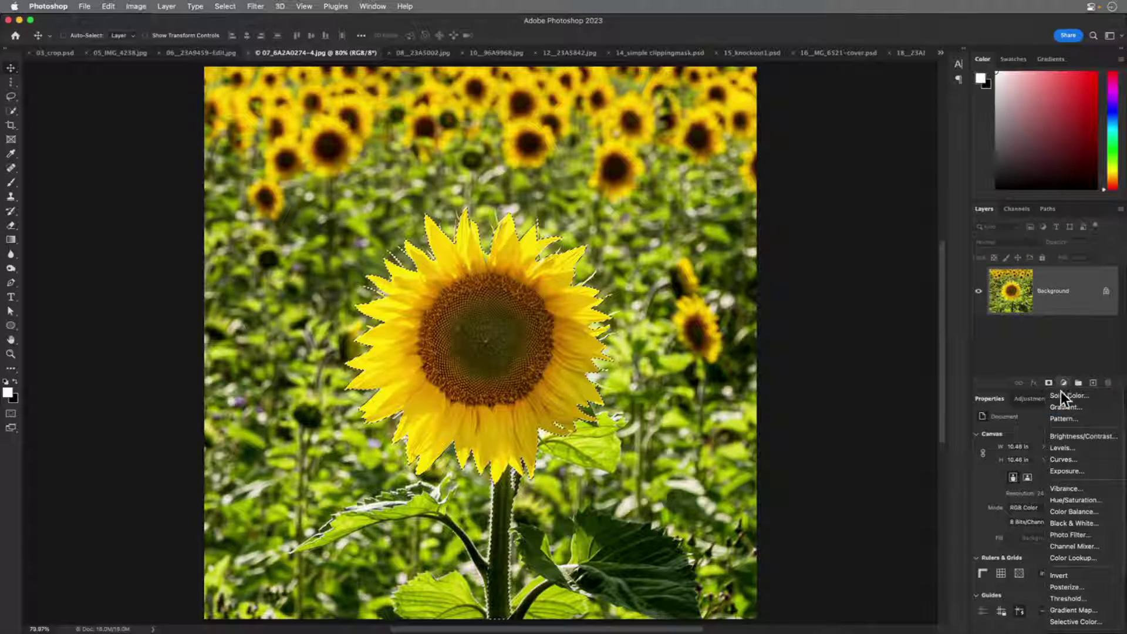
left_click(1098, 524)
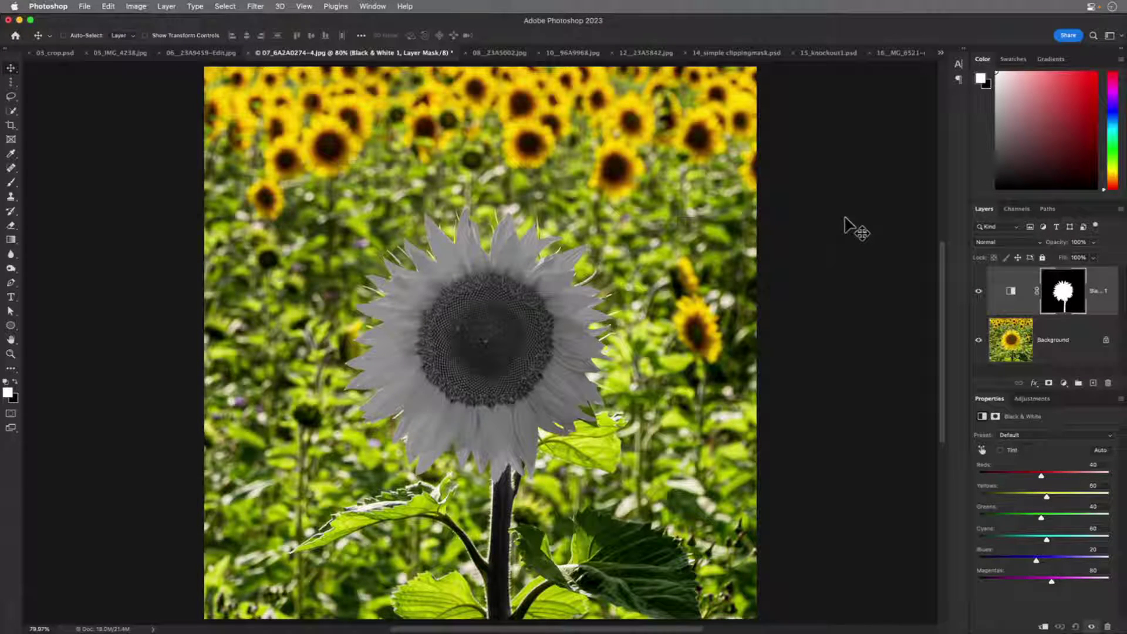
View the Black & White layer mask on its own, return to the photo and invert the mask
left_click(1065, 295, "alt")
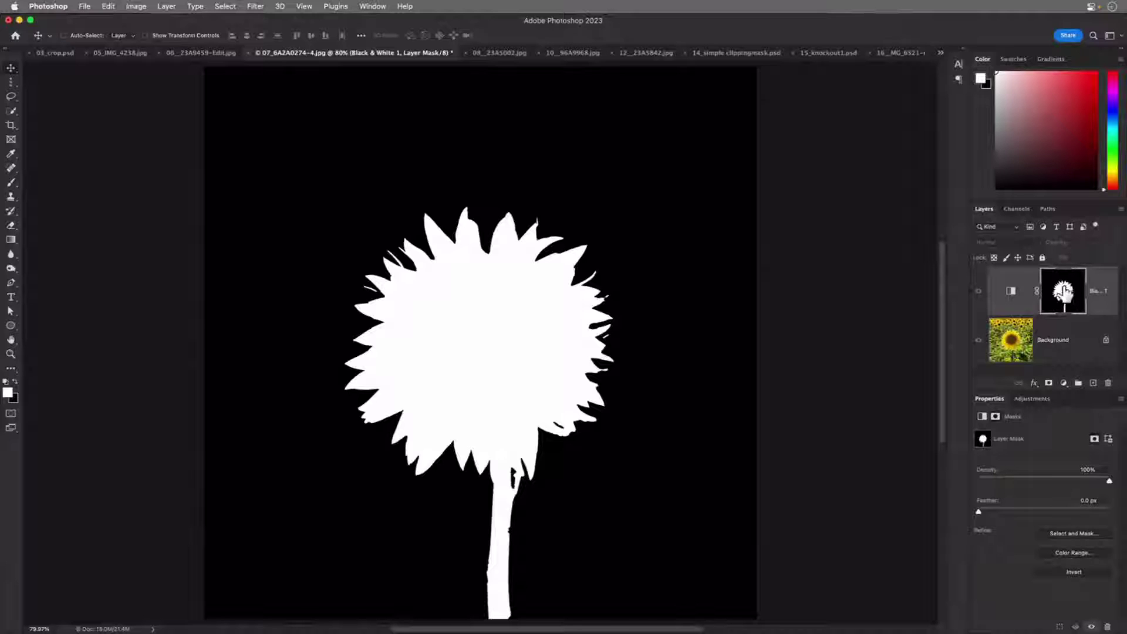
left_click(1064, 290, "alt")
left_click_drag(1063, 290, 1063, 291)
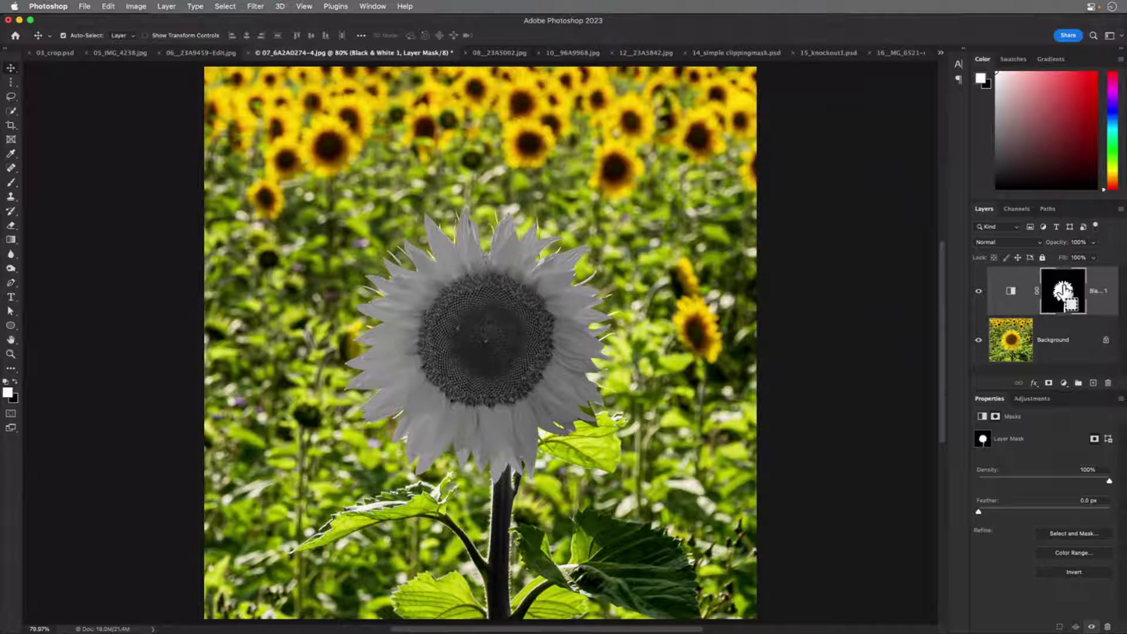
key("super+i")
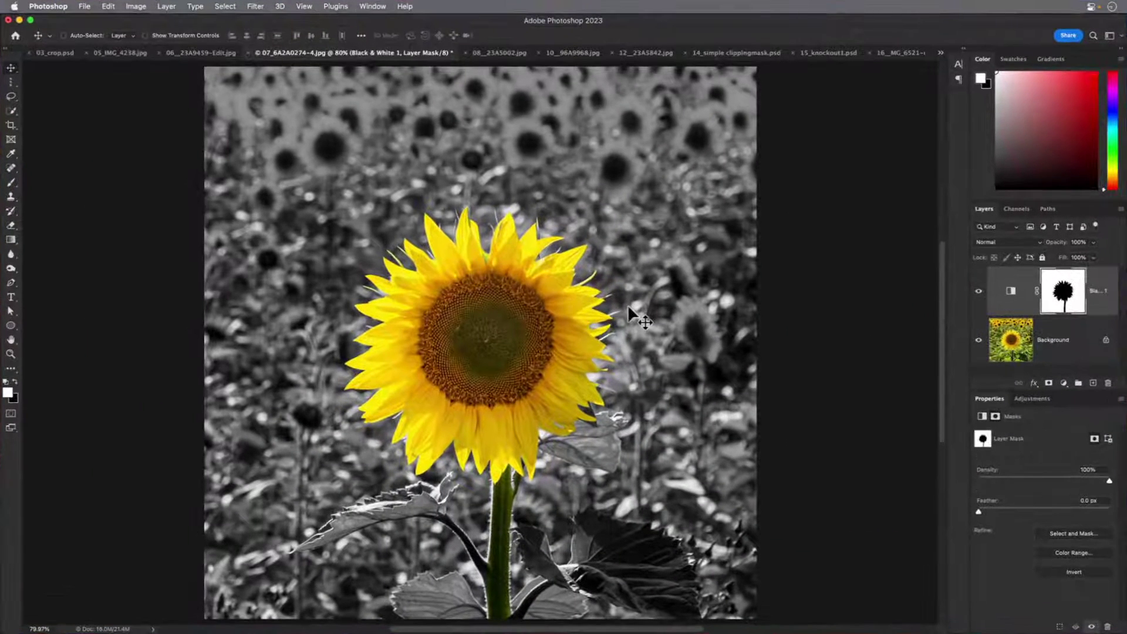
Prepare the Brush tool for mask painting with white, a larger tip and 100% opacity
key("b")
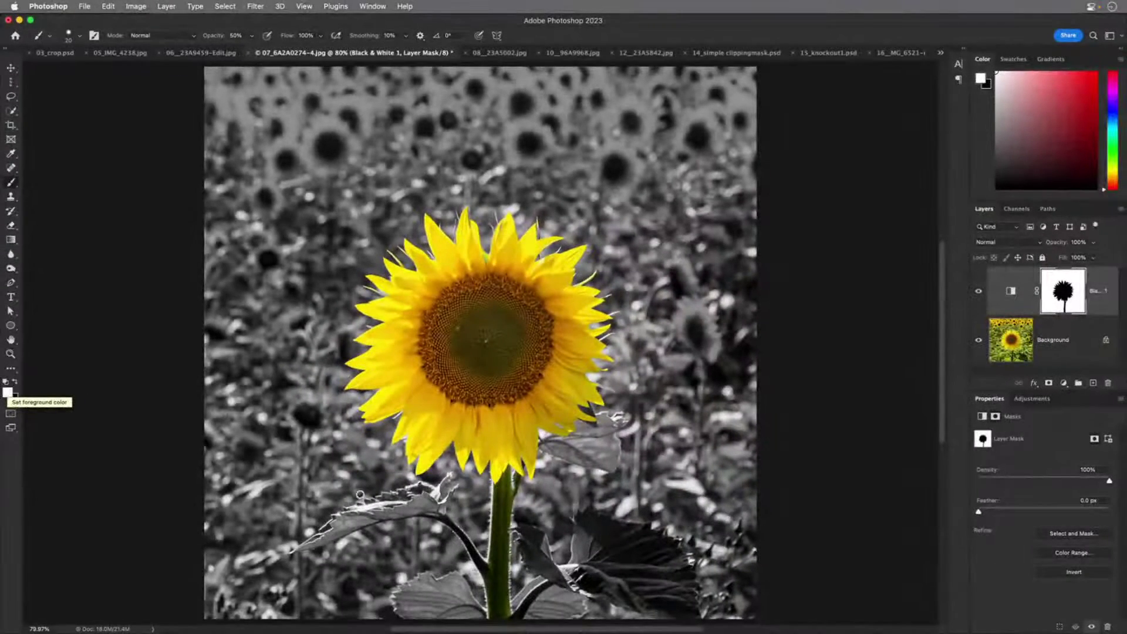
key("bracketright")
key("bracketright")
key("bracketright")
key("bracketright")
key("bracketright")
key("bracketright")
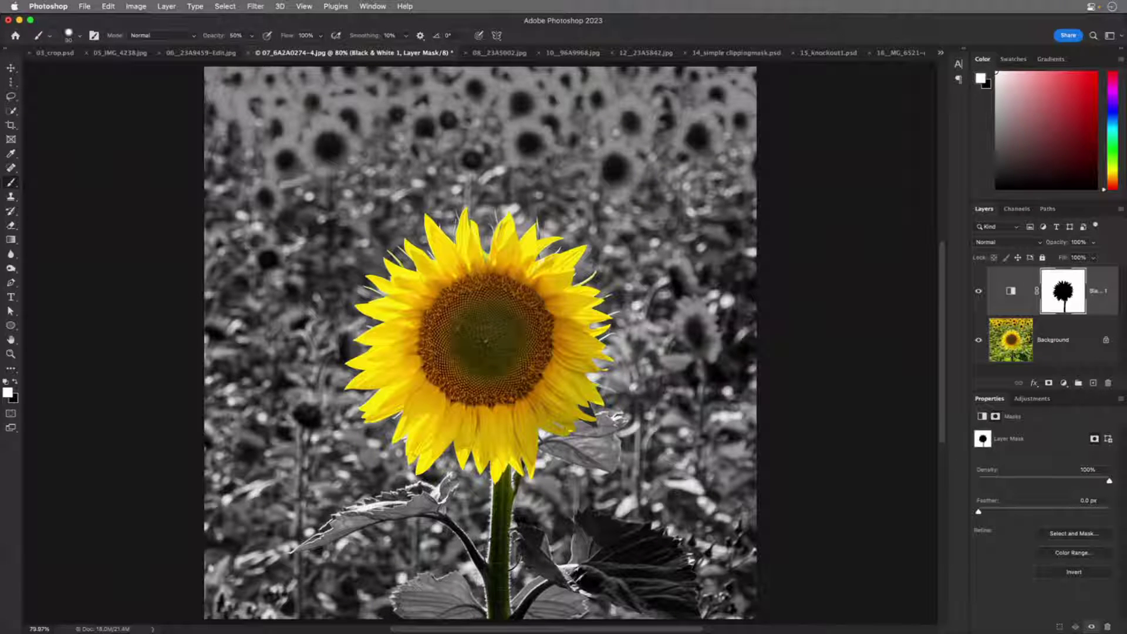
key("8")
left_click(251, 36)
left_click_drag(251, 50, 338, 52)
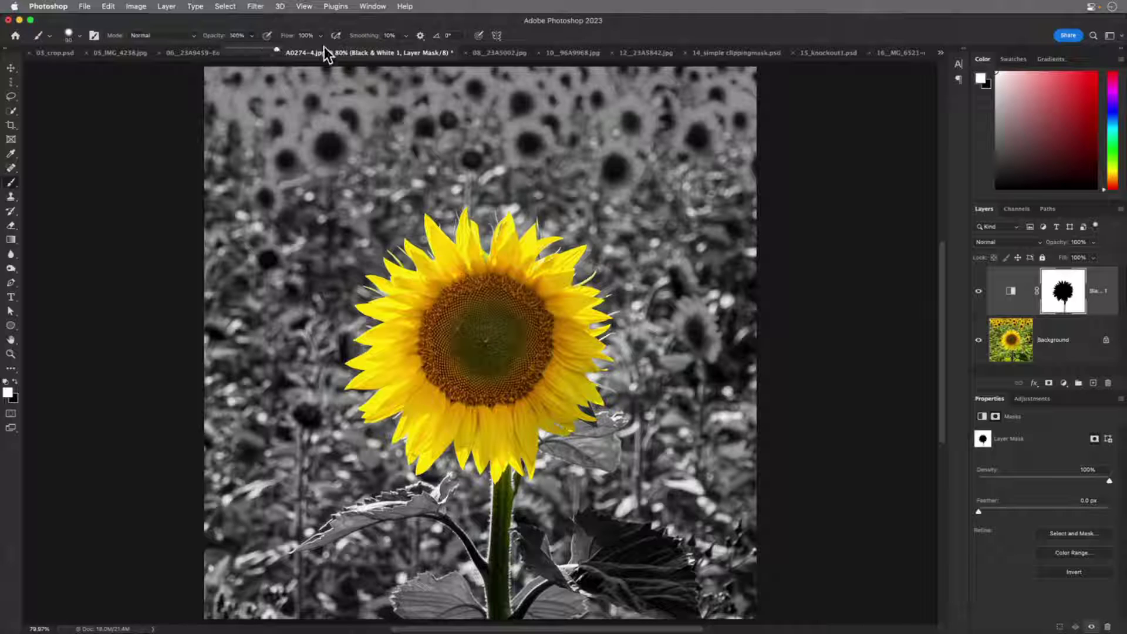
left_click(260, 26)
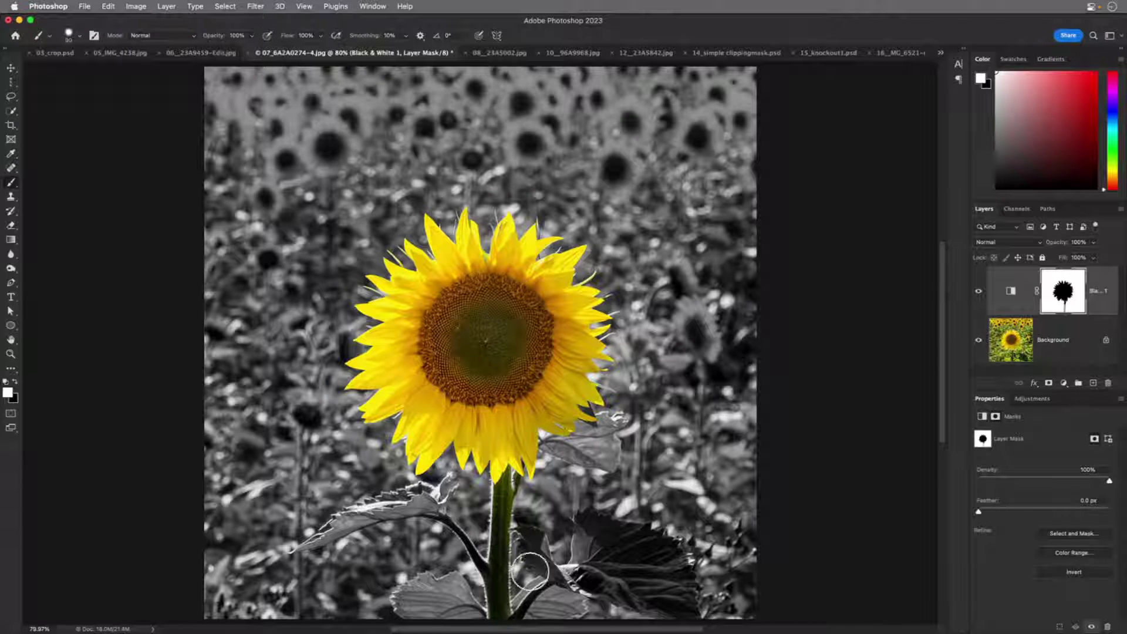
Paint the sunflower's stem white on the Black & White mask, cleaning up leftover traces in the mask view, and return to the photo
mouse_move(500, 581)
left_mouse_down()
mouse_move(509, 485)
mouse_move(501, 516)
mouse_move(476, 521)
mouse_move(462, 541)
mouse_move(522, 601)
mouse_move(510, 496)
left_mouse_up()
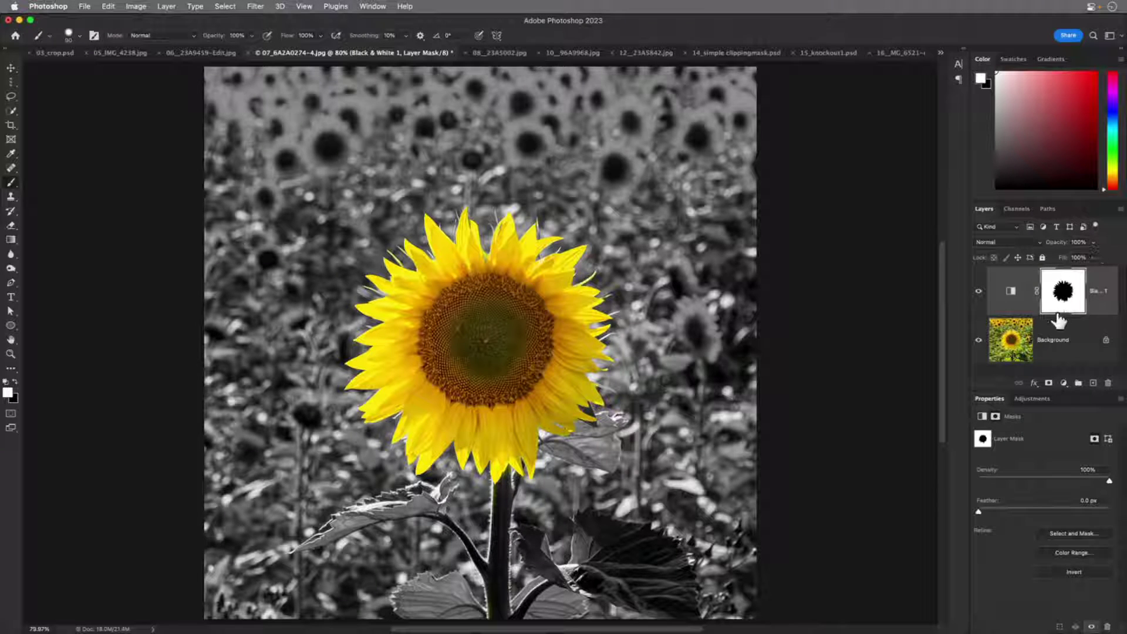
left_click(1063, 300, "alt")
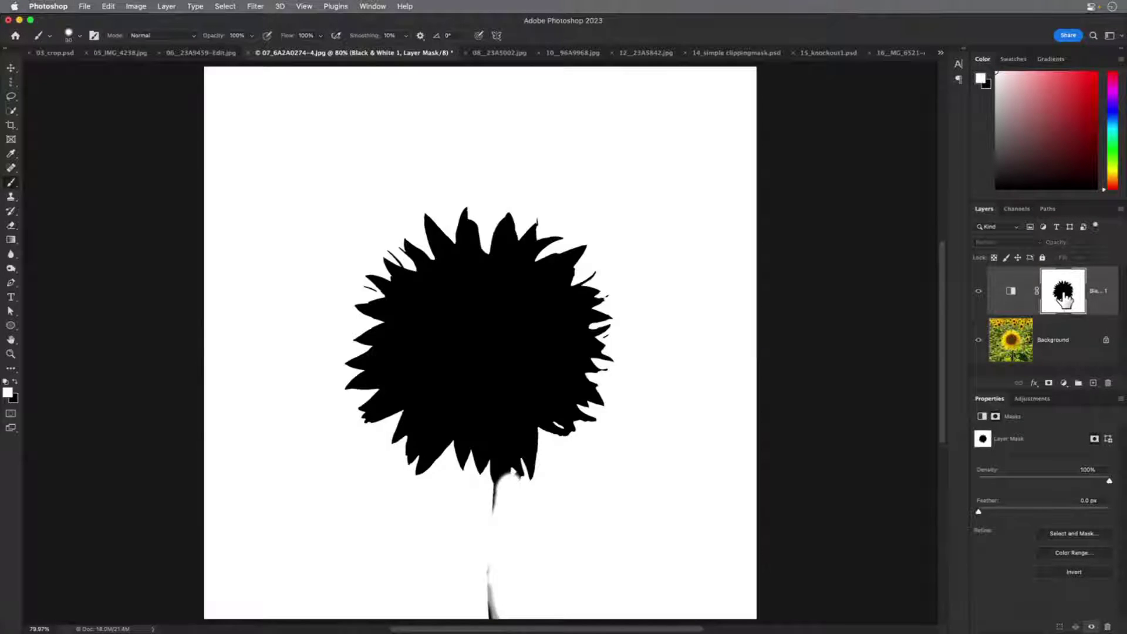
mouse_move(491, 566)
left_mouse_down()
mouse_move(499, 614)
mouse_move(509, 603)
mouse_move(481, 506)
mouse_move(518, 490)
left_mouse_up()
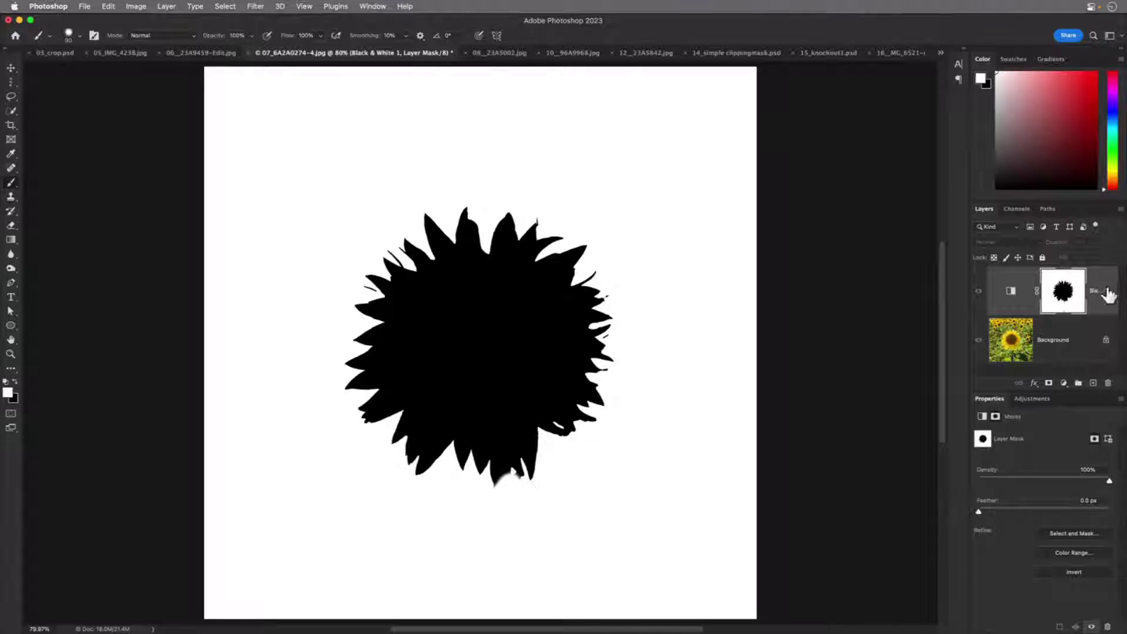
left_click(1010, 338)
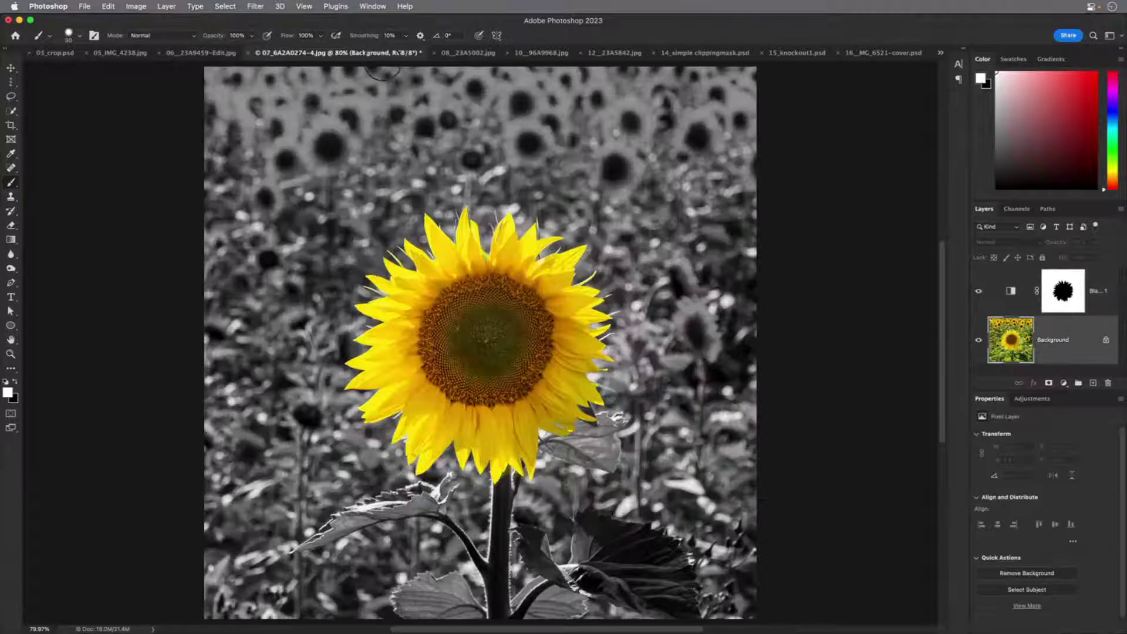
Switch to the boat photo 08__23A5002.jpg and add a Black & White adjustment layer
left_click(464, 51)
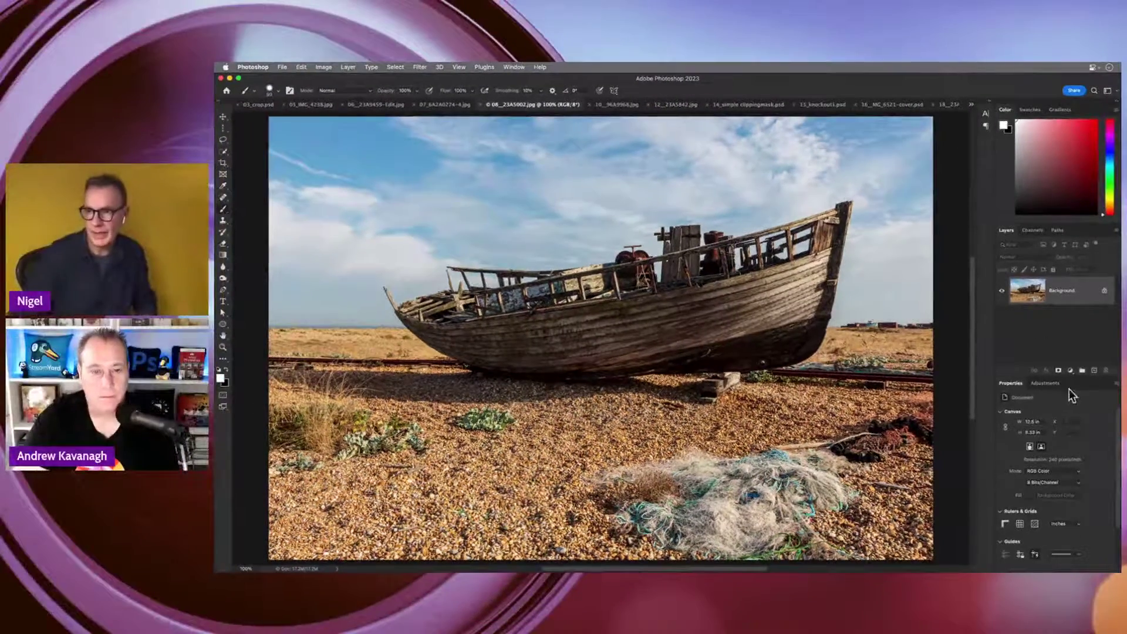
left_click(1069, 370)
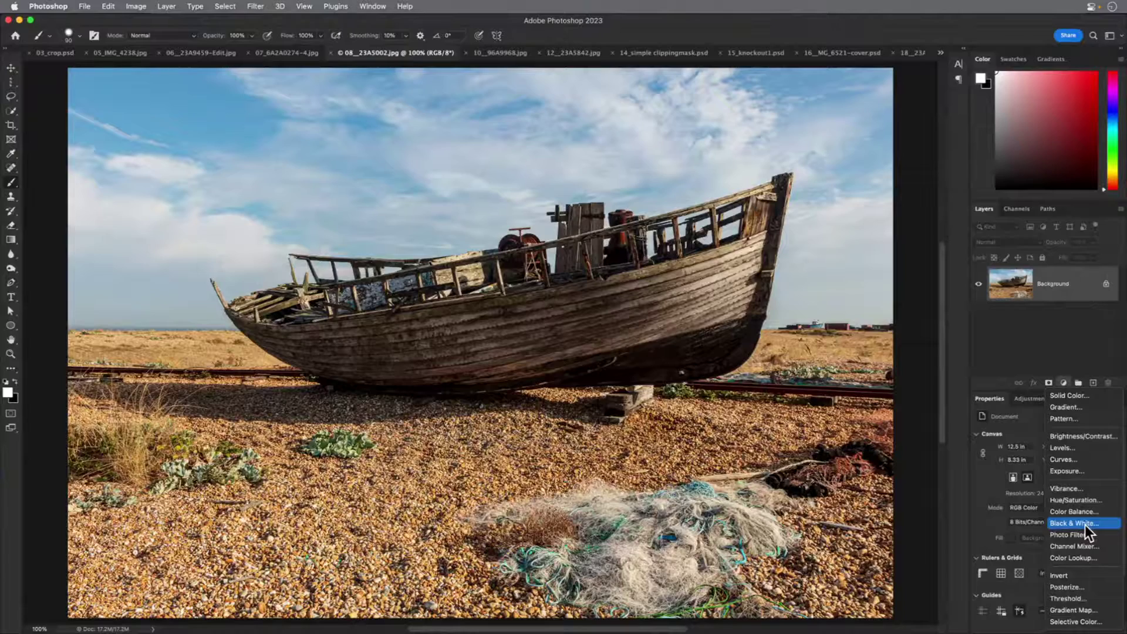
left_click(1084, 524)
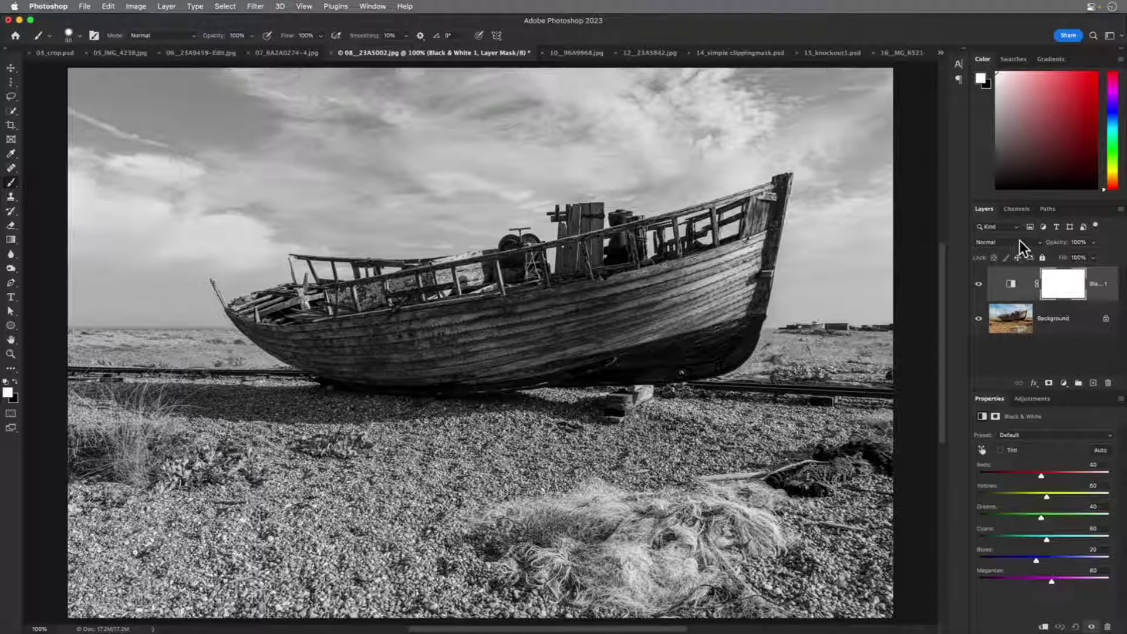
Set the boat photo's Black & White layer to Luminosity blending and lower its Blues to -158
left_click(1039, 243)
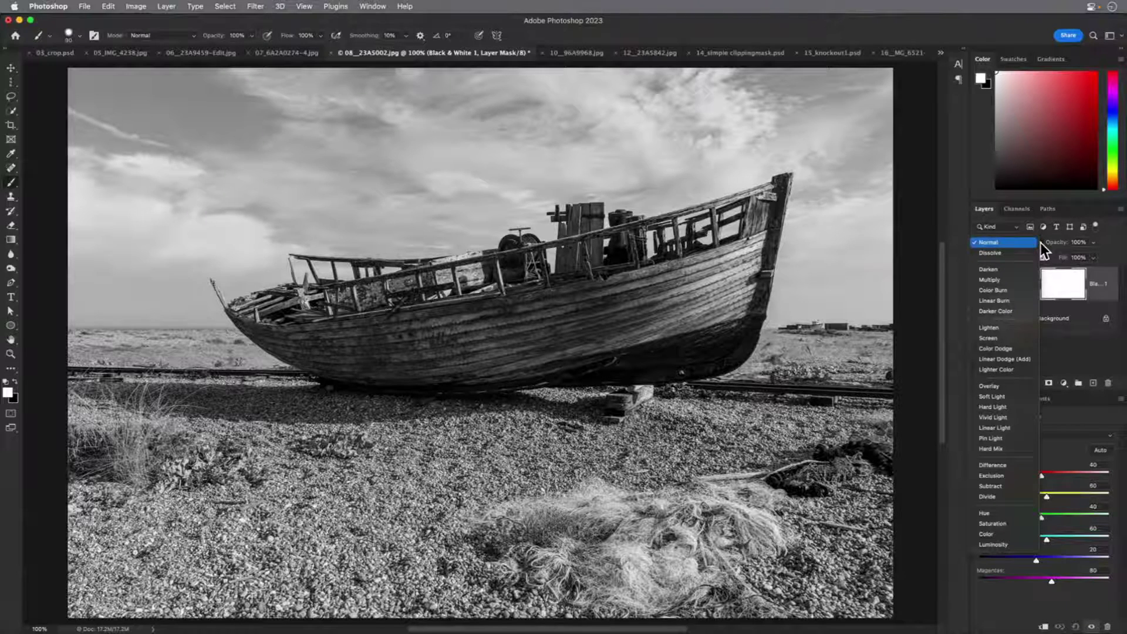
left_click(1024, 544)
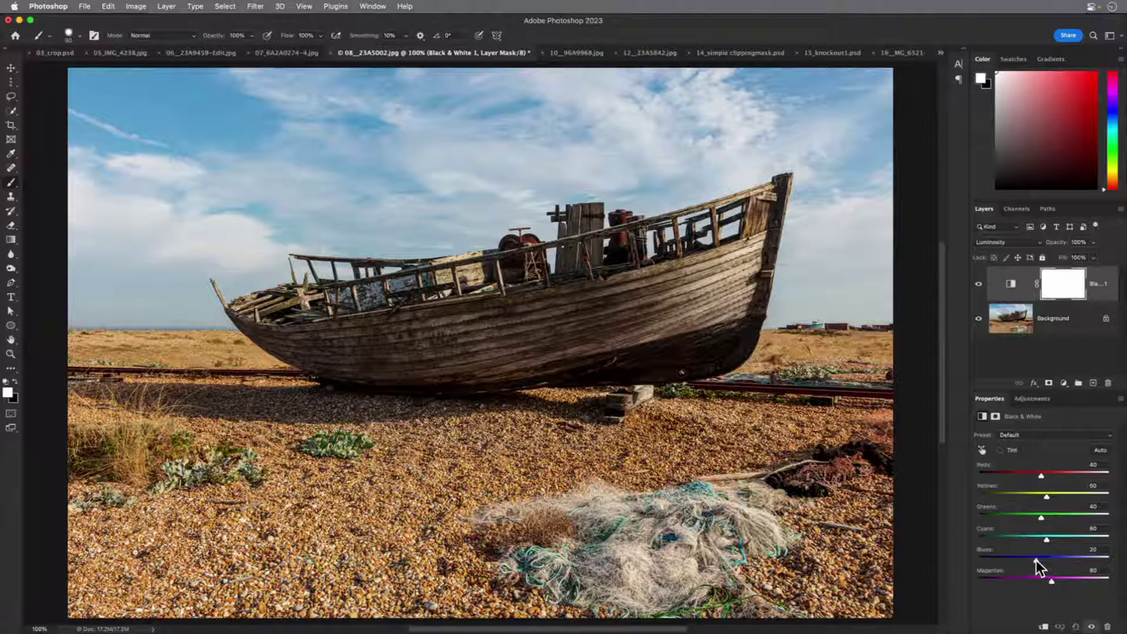
left_click_drag(1036, 560, 990, 557)
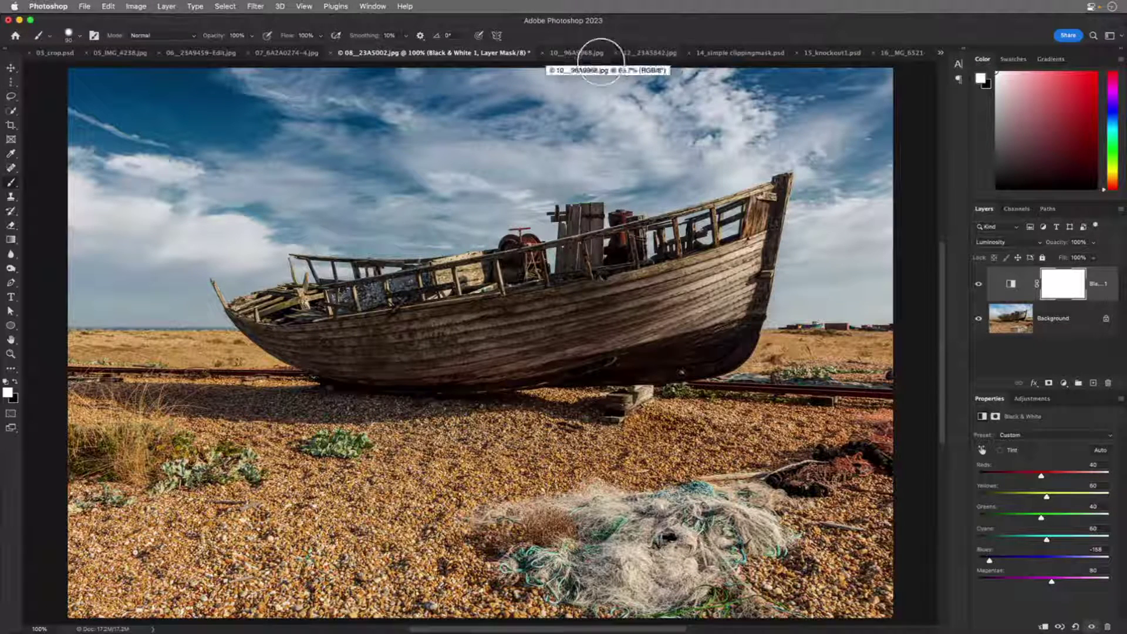
In the tree photo 10__96A9968.jpg, lasso the small cloud near the left edge and start Content-Aware Fill on it
left_click(580, 53)
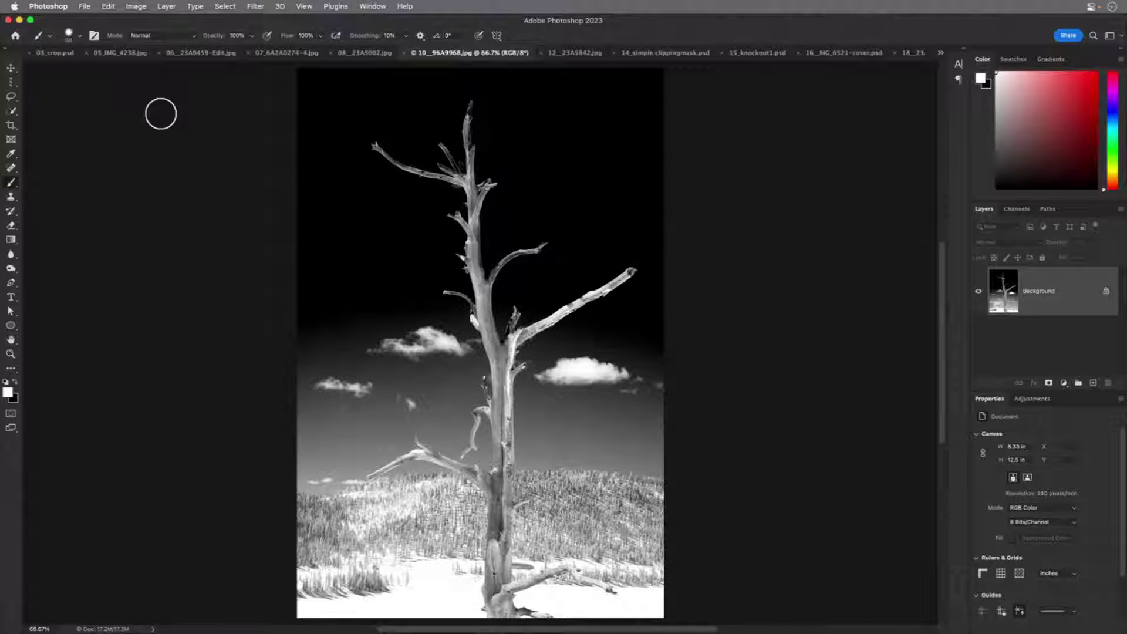
left_click(12, 97)
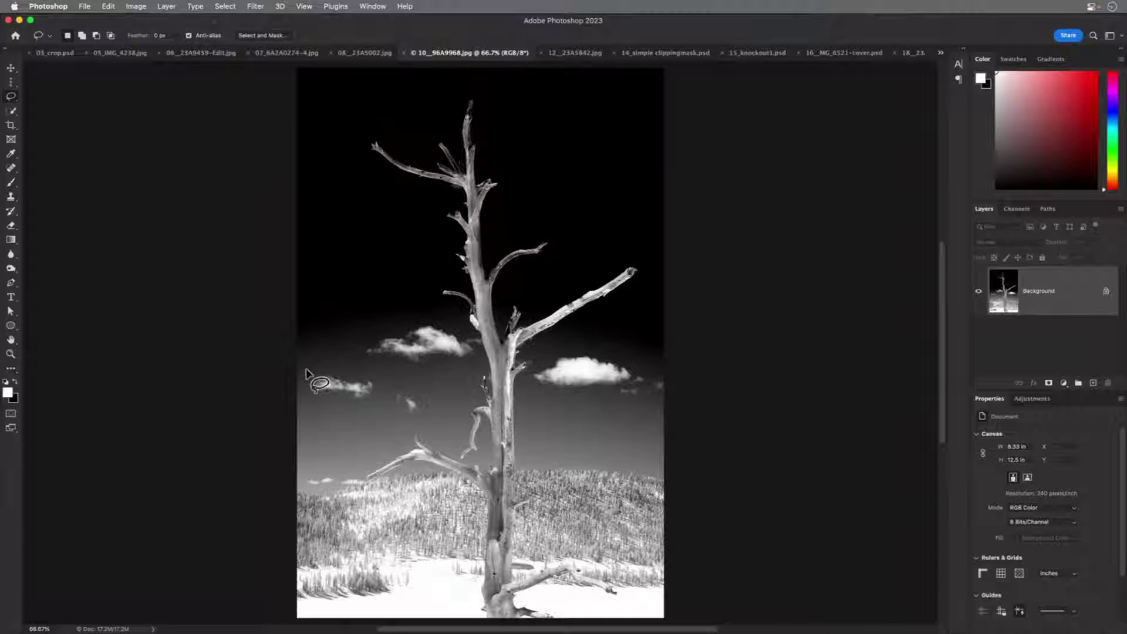
mouse_move(306, 369)
left_mouse_down()
mouse_move(370, 369)
mouse_move(381, 390)
mouse_move(344, 410)
mouse_move(307, 398)
mouse_move(310, 367)
left_mouse_up()
left_click(108, 7)
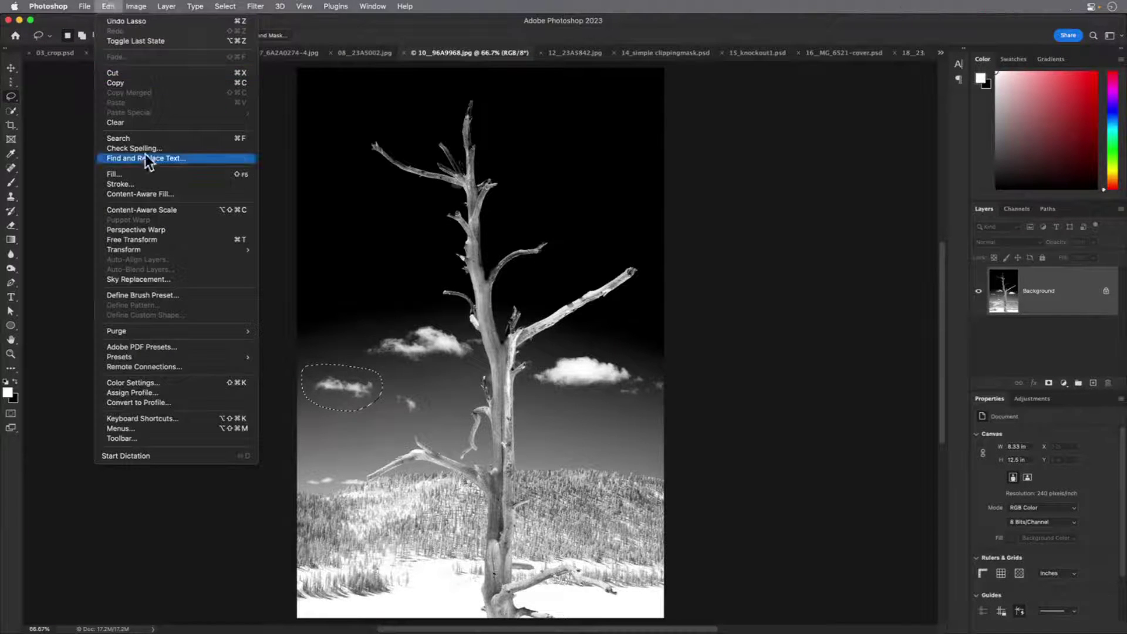
left_click(163, 193)
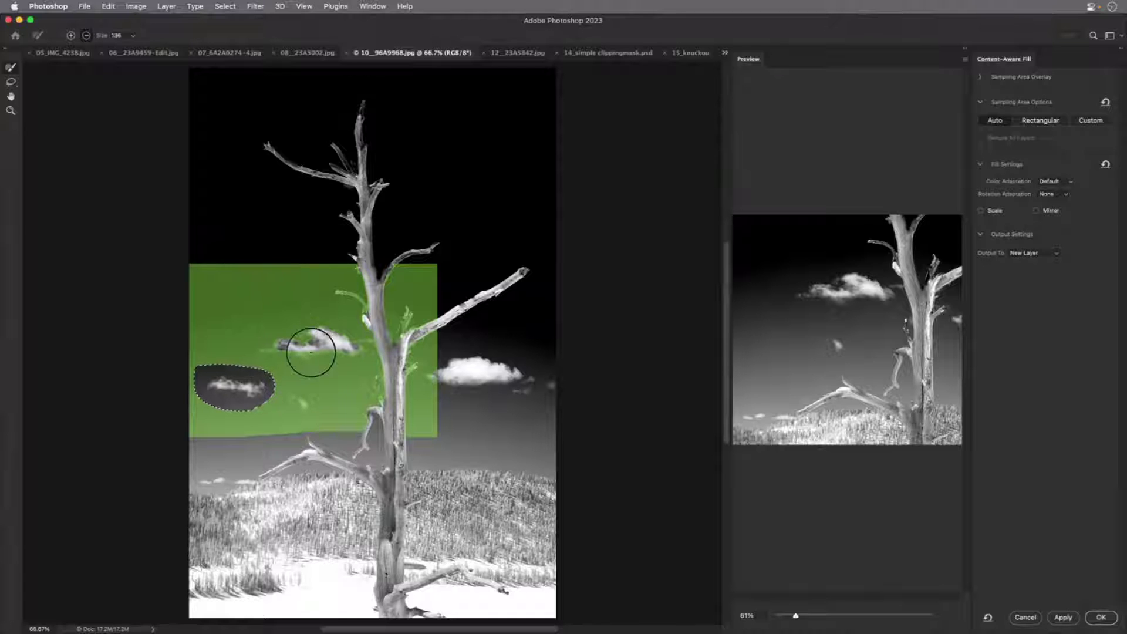
Exclude the tree's branches from the green sampling area and output the cloud's Content-Aware Fill to a new layer
left_click_drag(311, 352, 318, 357)
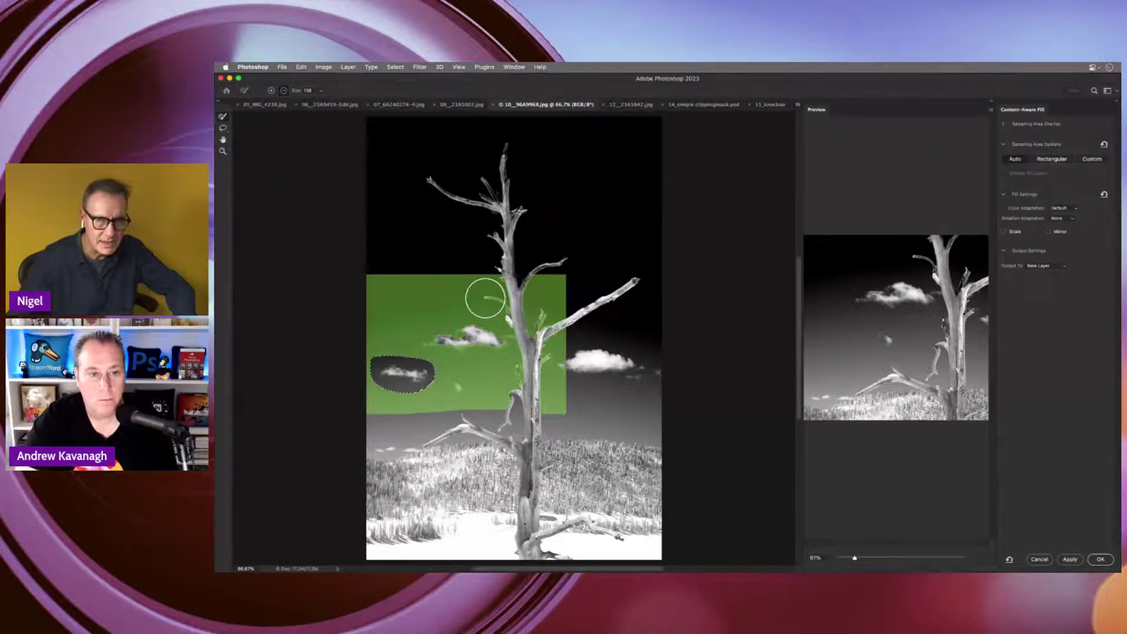
mouse_move(486, 297)
left_mouse_down()
mouse_move(517, 323)
mouse_move(510, 303)
mouse_move(529, 339)
mouse_move(542, 315)
mouse_move(535, 375)
mouse_move(549, 352)
mouse_move(533, 389)
mouse_move(516, 366)
mouse_move(523, 394)
mouse_move(510, 414)
left_mouse_up()
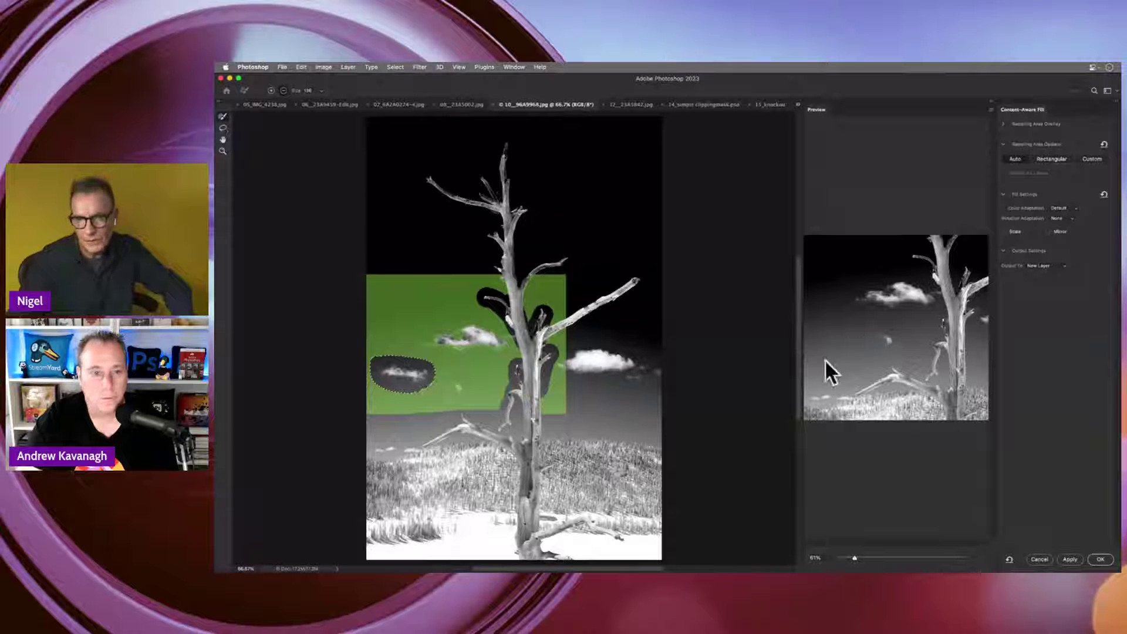
left_click(1101, 559)
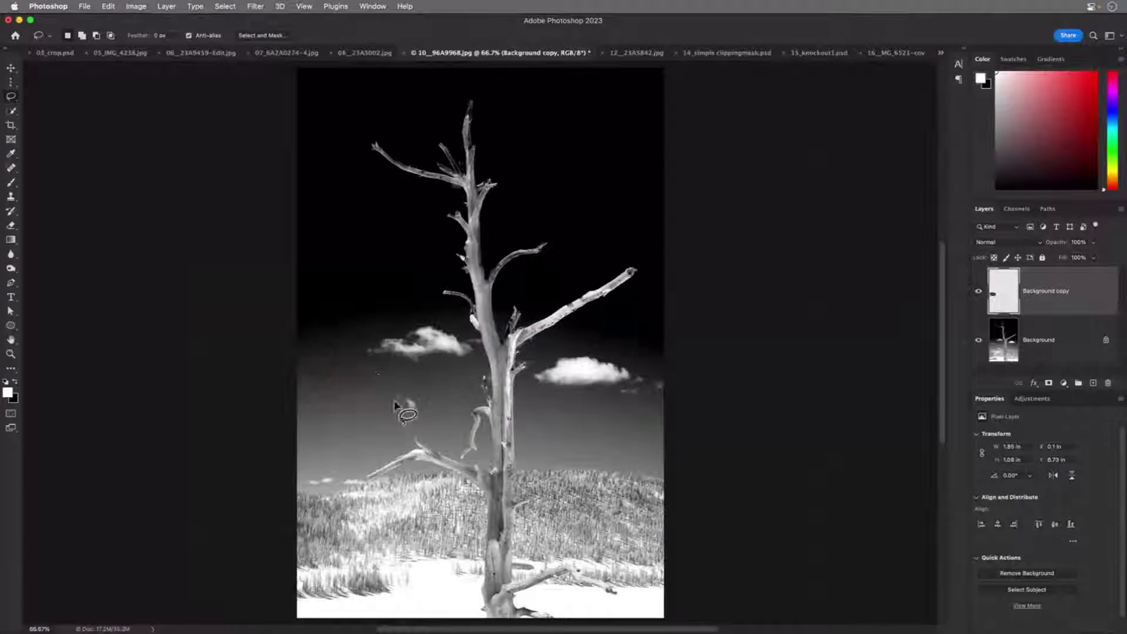
Lasso the faint cloud wisp beside the trunk, remove it from the Background with Content-Aware Fill on a new layer, and deselect
mouse_move(381, 385)
left_mouse_down()
mouse_move(426, 393)
mouse_move(411, 441)
mouse_move(376, 399)
mouse_move(414, 388)
left_mouse_up()
left_click(1047, 350)
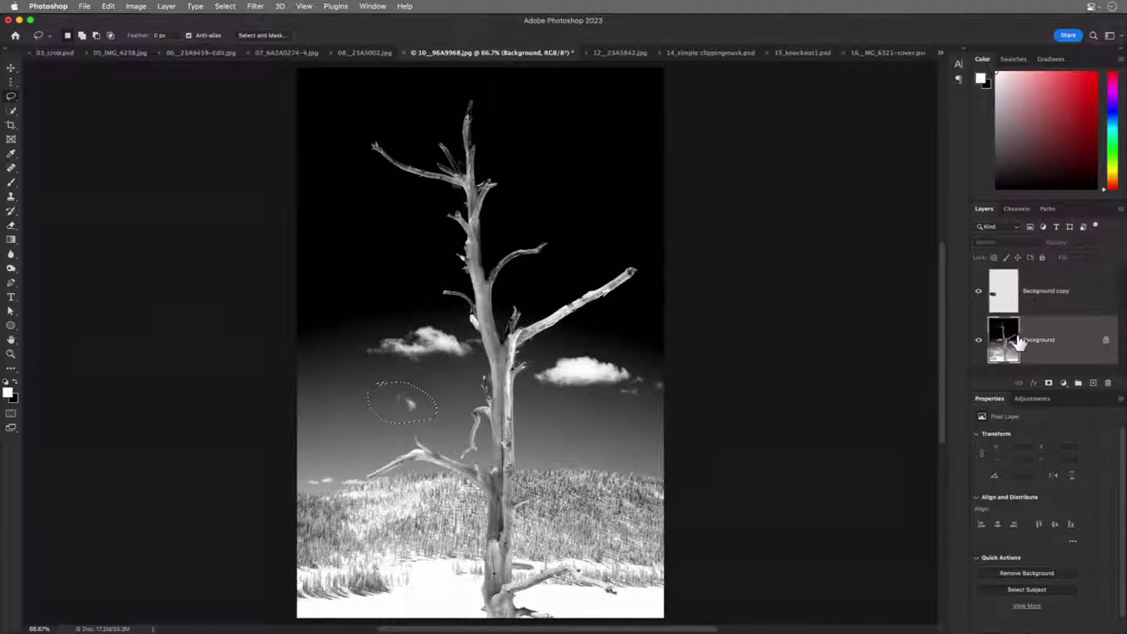
left_click(109, 7)
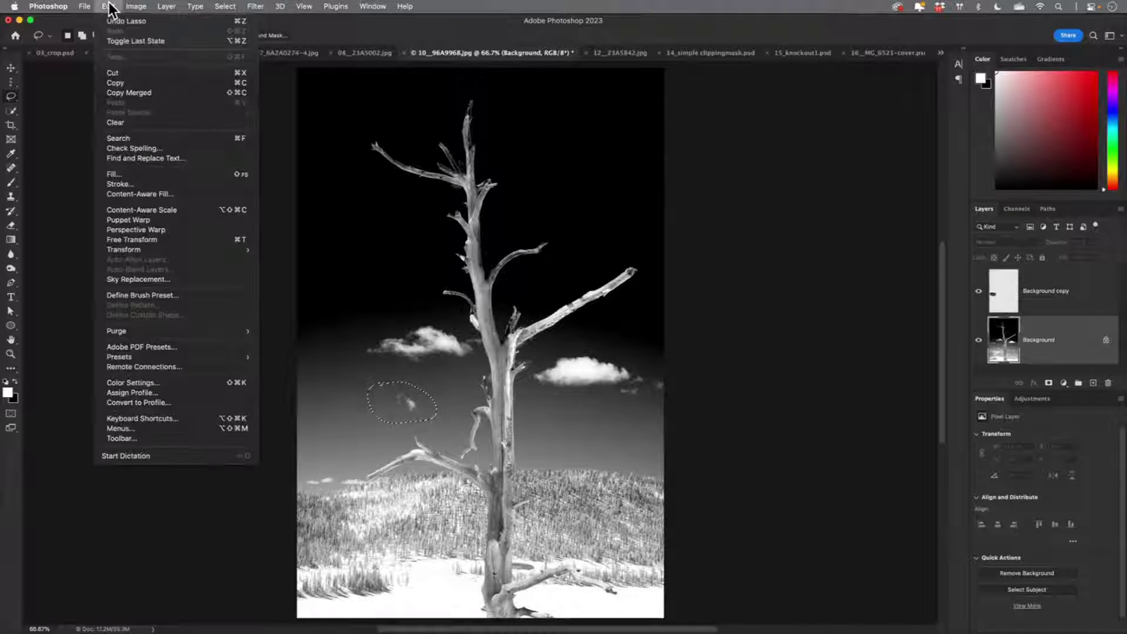
left_click(141, 194)
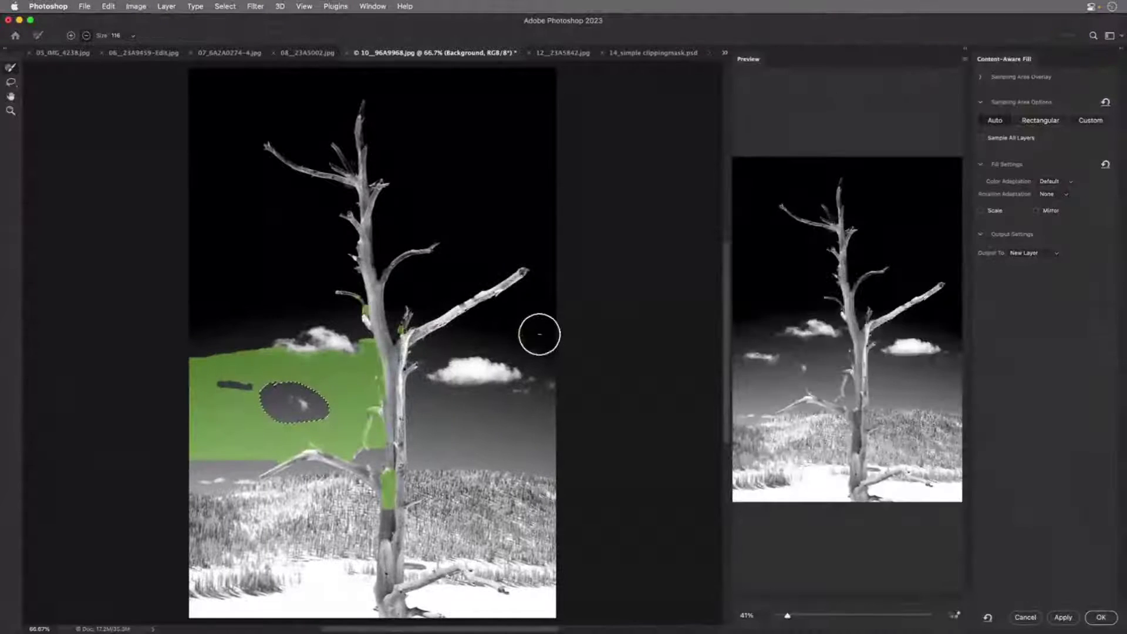
left_click(1101, 617)
key("super+d")
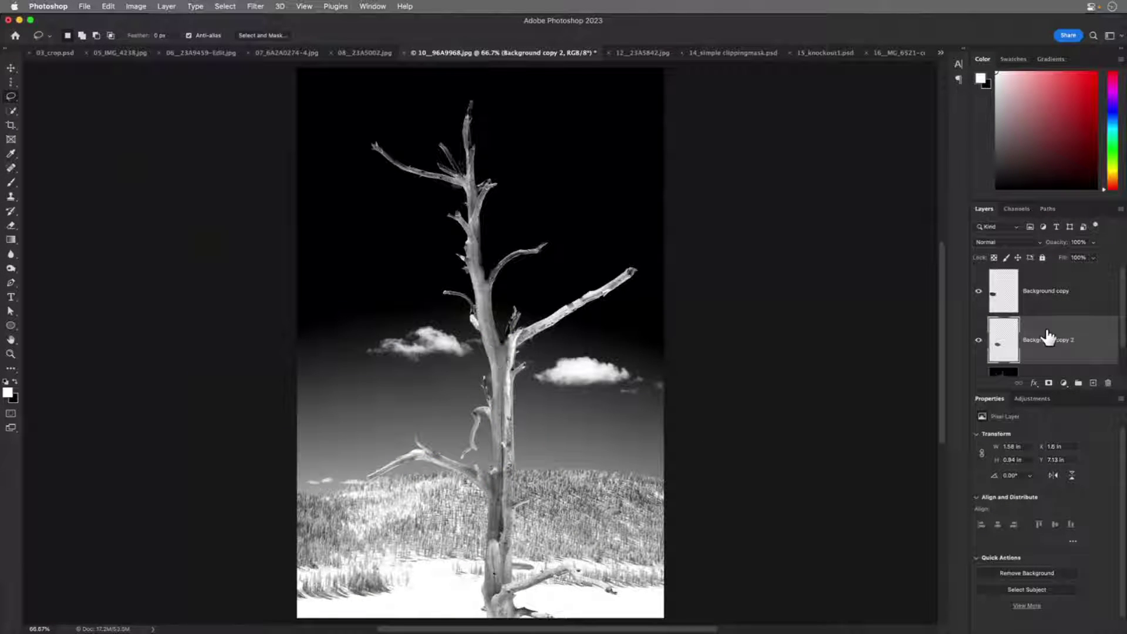
Enlarge the layer list and compare the original Background alone with the version including both fill layers
left_click_drag(1048, 393, 1049, 490)
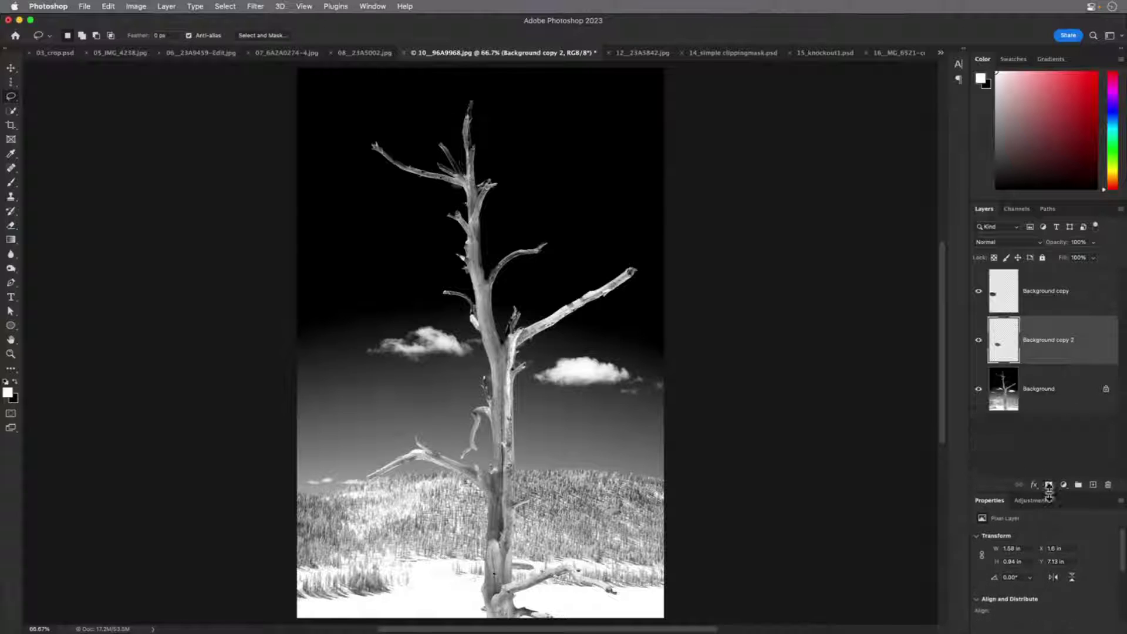
left_click(978, 389, "alt")
left_click(978, 390, "alt")
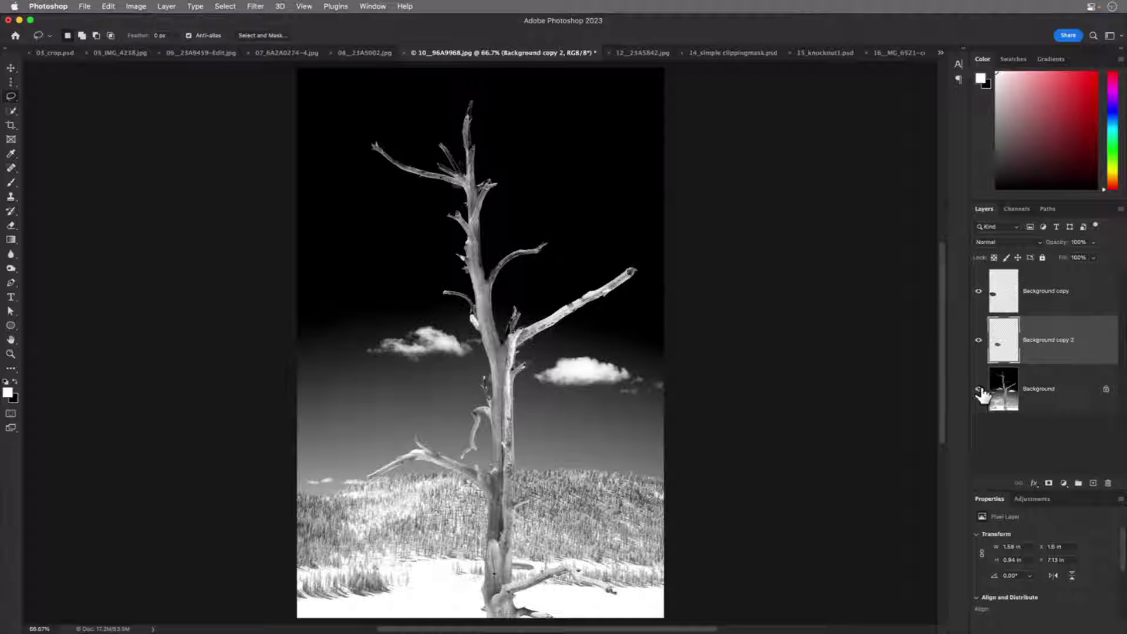
Switch to the landscape photo 12__23A5842.jpg and add a Curves adjustment layer
left_click(640, 51)
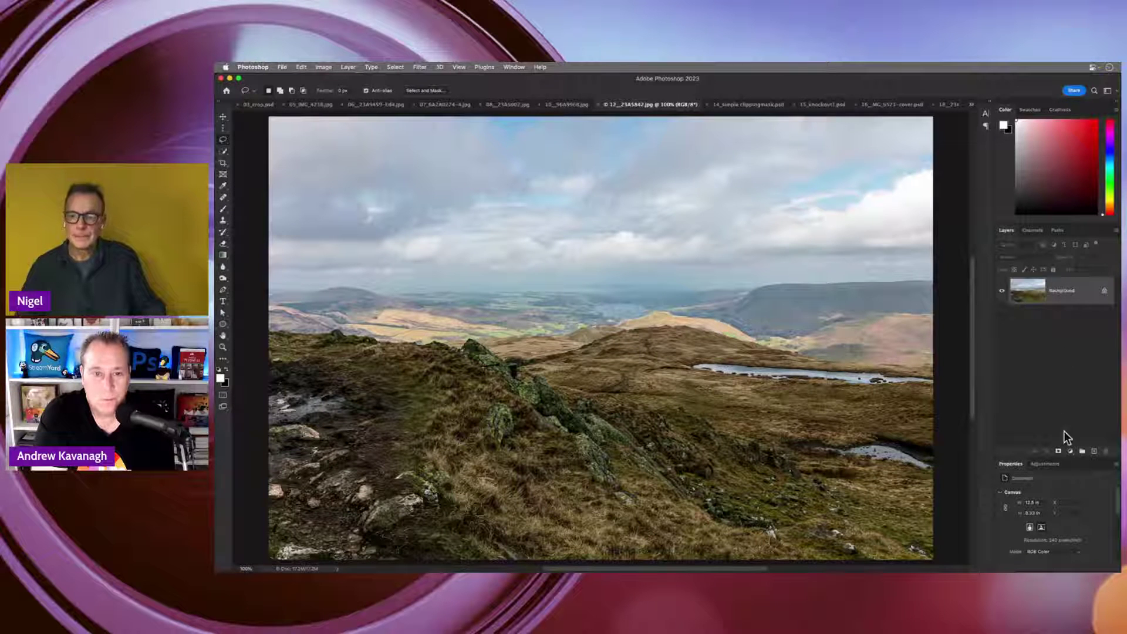
left_click(1070, 451)
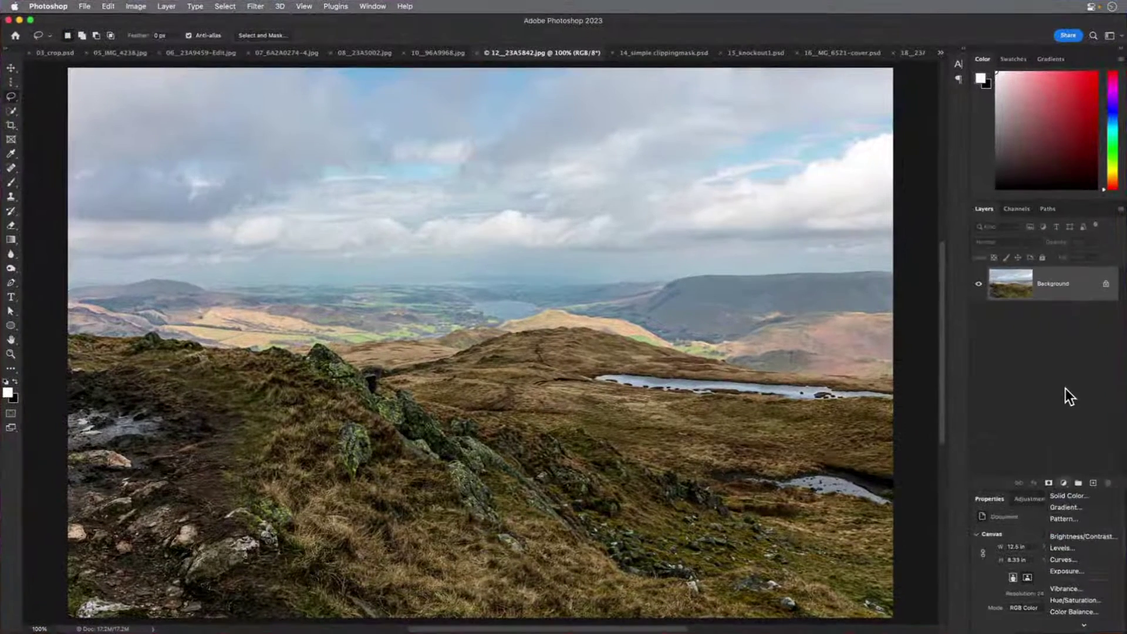
left_click(1022, 298)
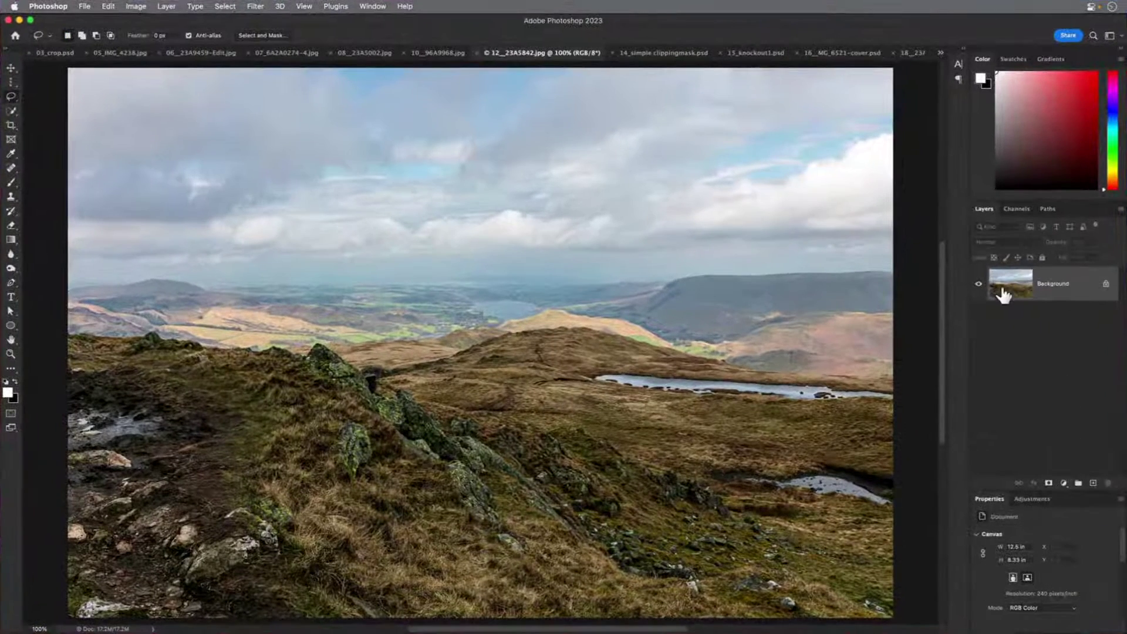
left_click(1064, 484)
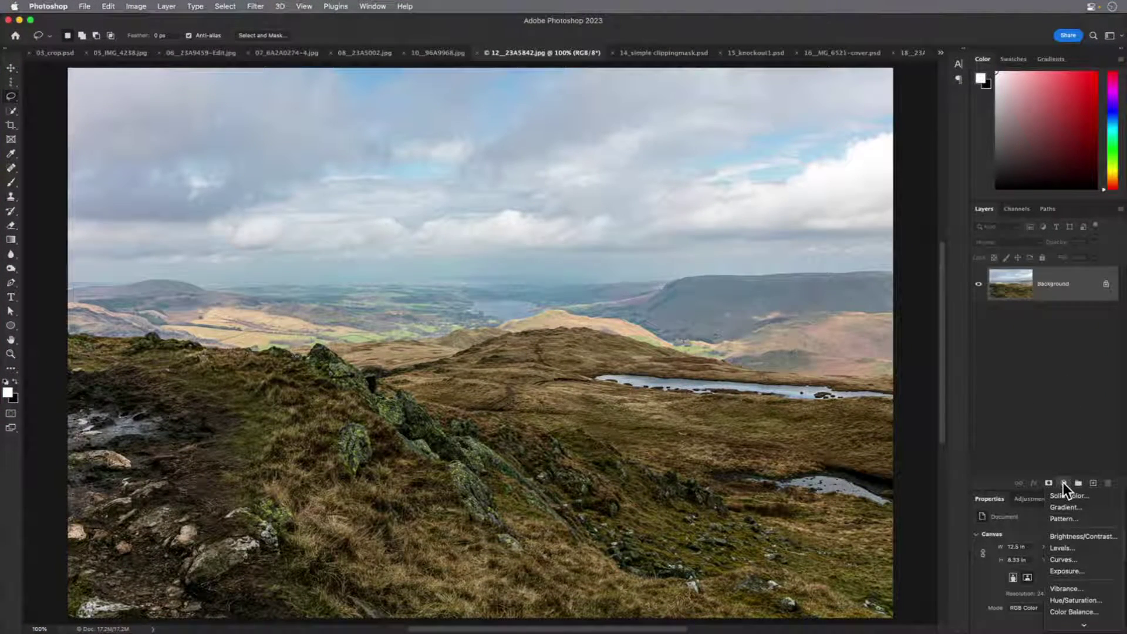
left_click(1078, 559)
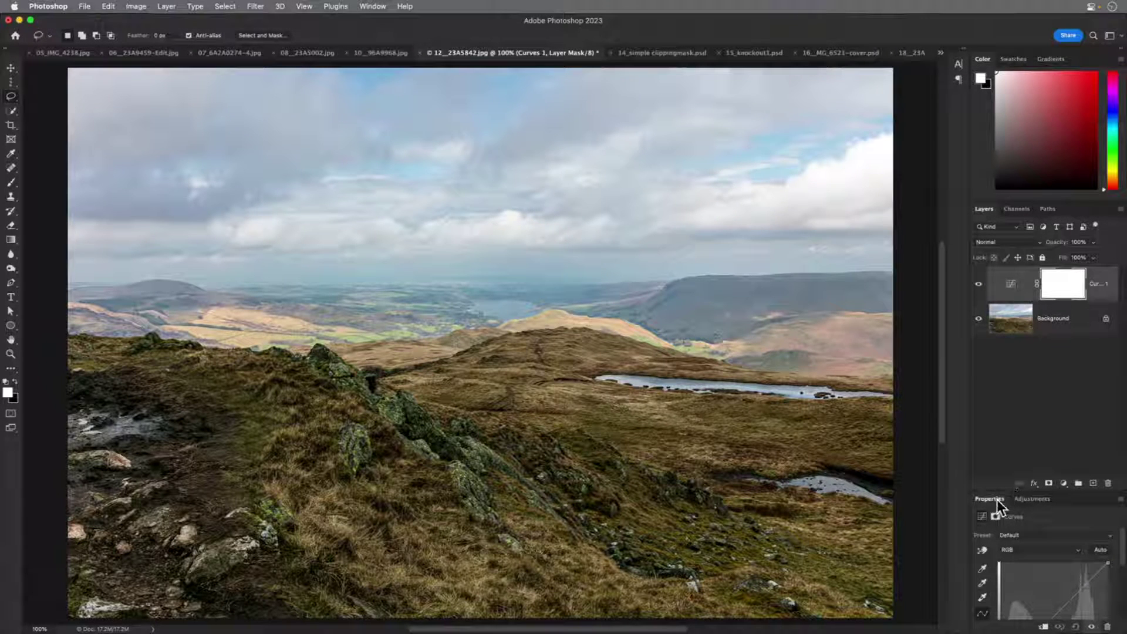
Float the Curves properties over the photo and enlarge them for a bigger curve graph
left_click_drag(996, 498, 753, 69)
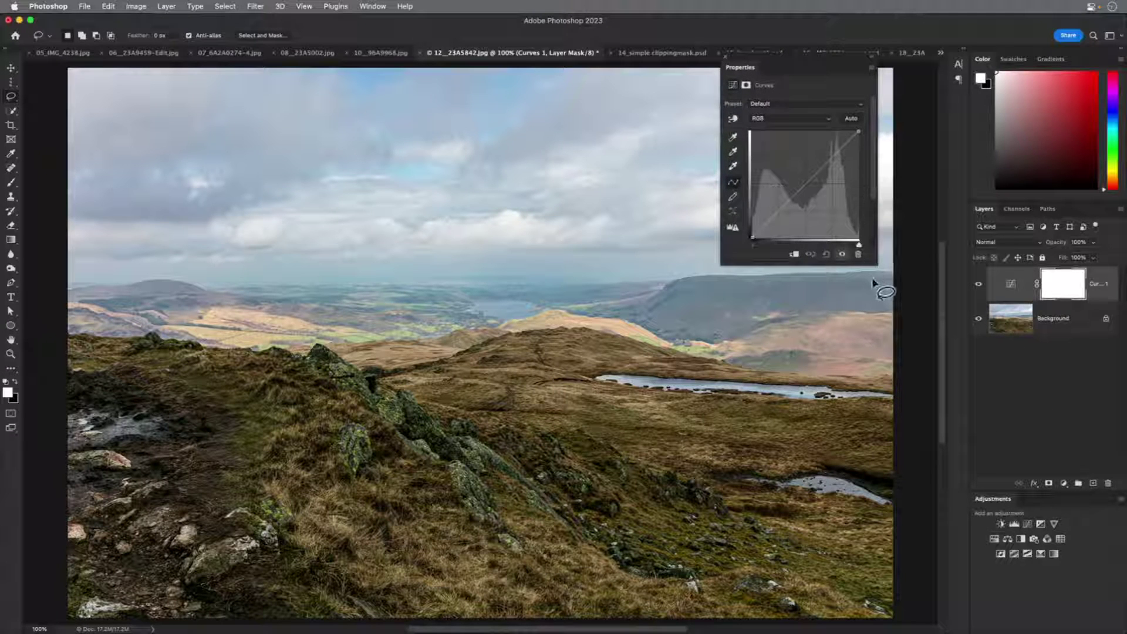
left_click_drag(874, 264, 940, 309)
left_click_drag(935, 322, 933, 328)
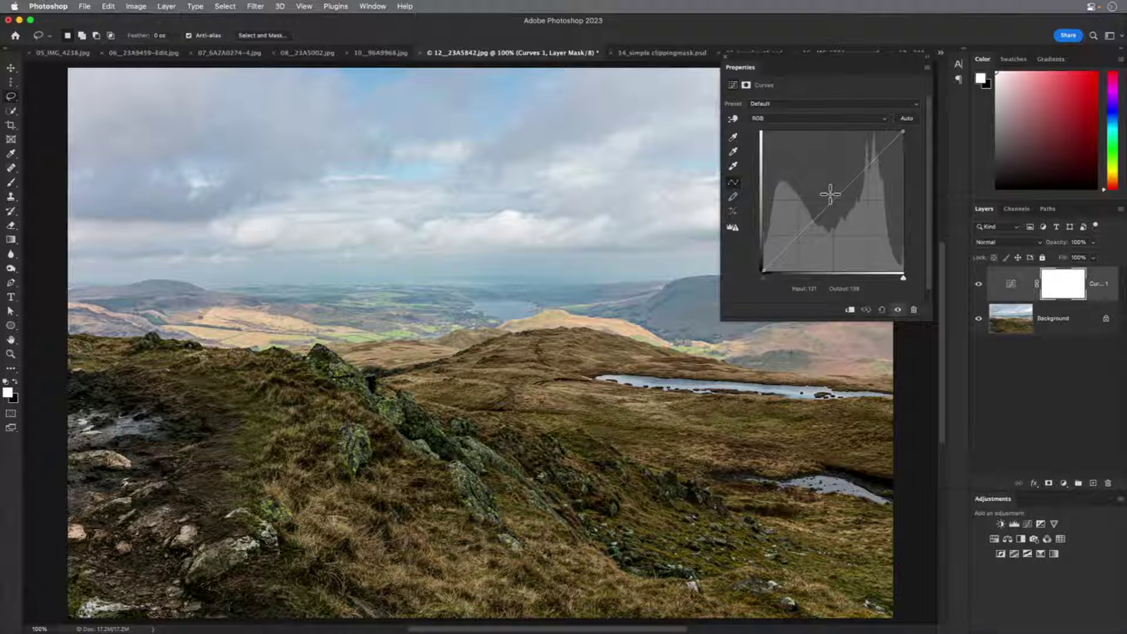
Try brightening and darkening the whole photo with a midtone point on the RGB curve, and remove the point
left_click_drag(834, 200, 805, 178)
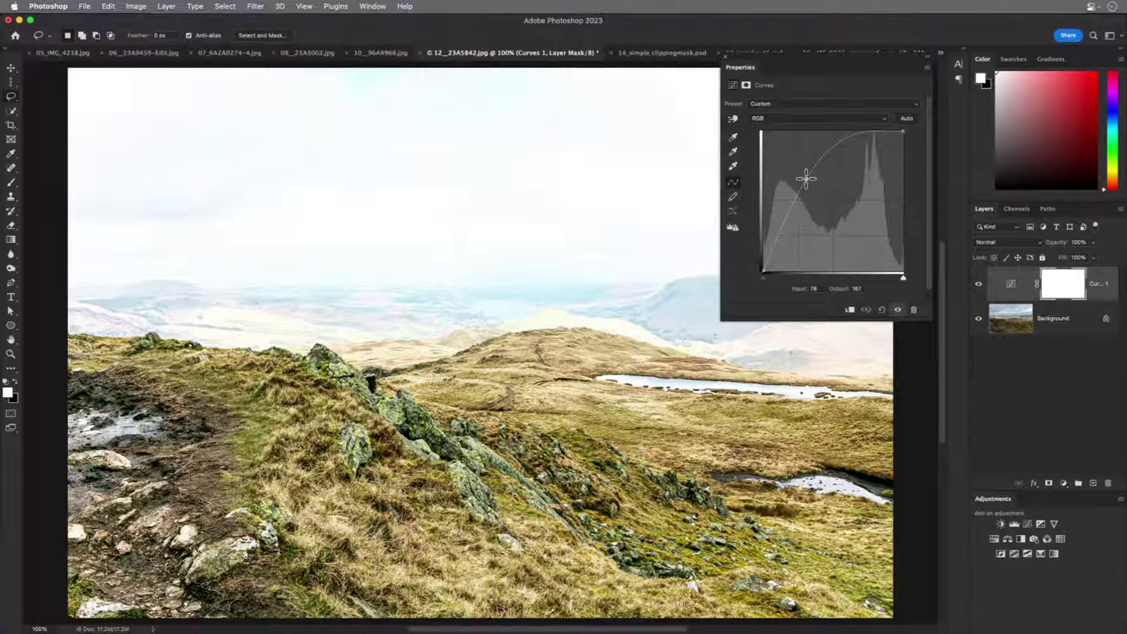
left_click_drag(806, 178, 847, 221)
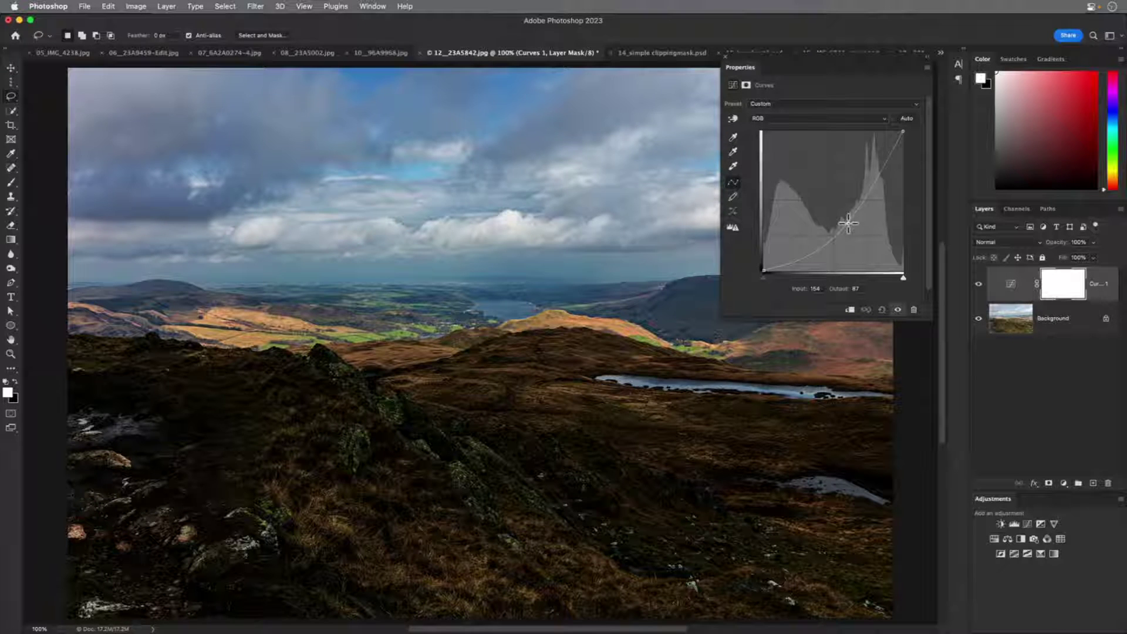
left_click_drag(847, 222, 812, 25)
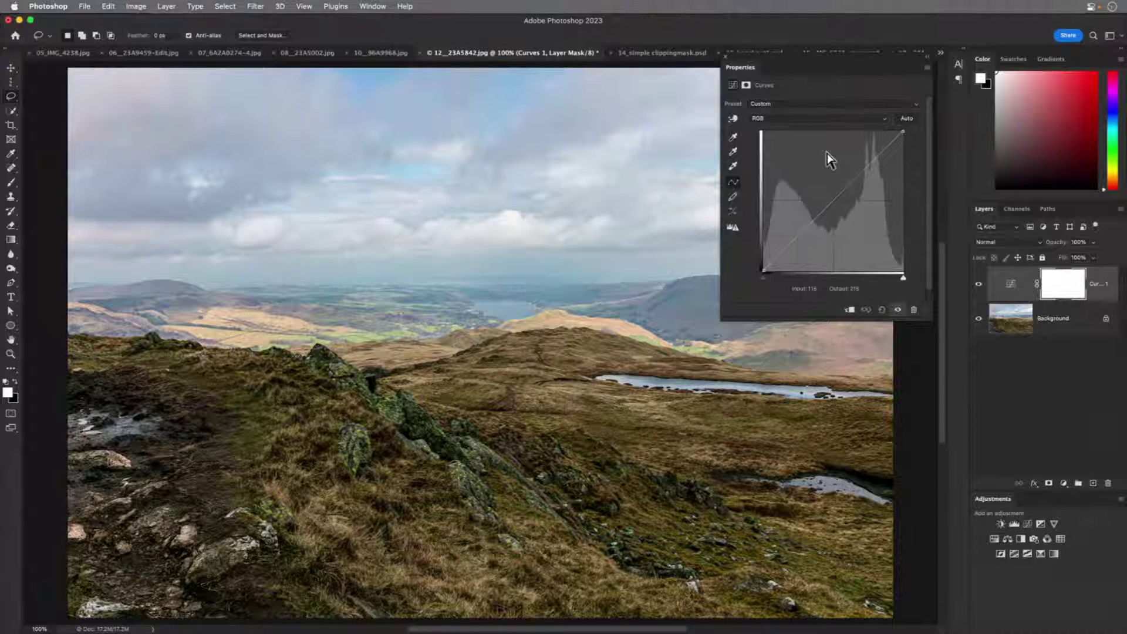
Darken the photo with the Curves on-image adjustment, sampling the bright clouds and lowering their tones
left_click(734, 117)
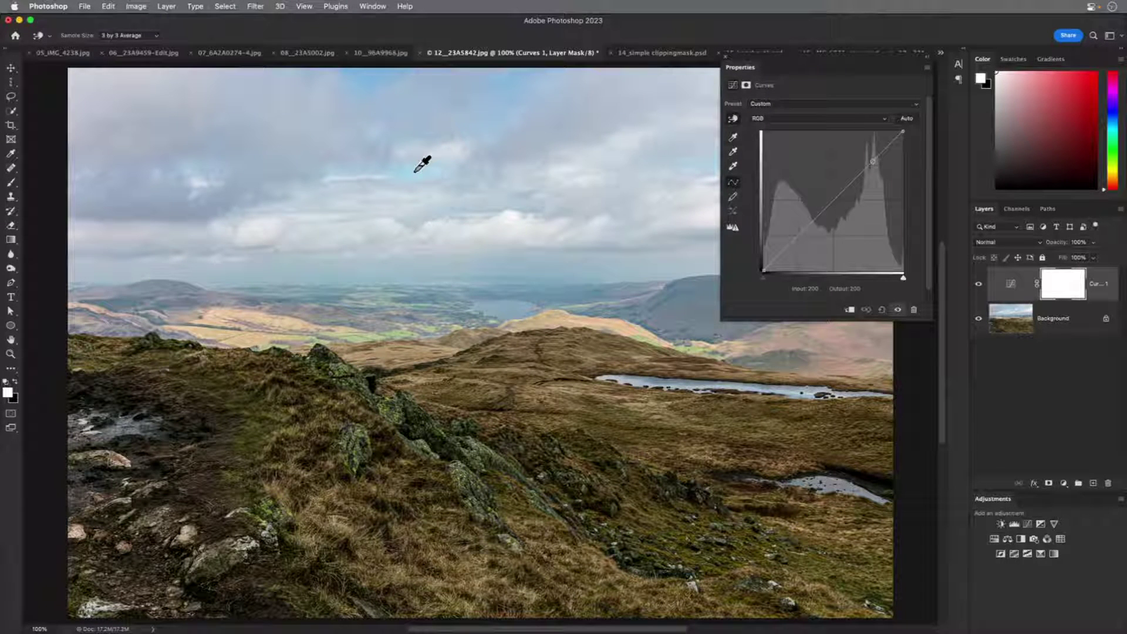
left_click_drag(417, 169, 423, 195)
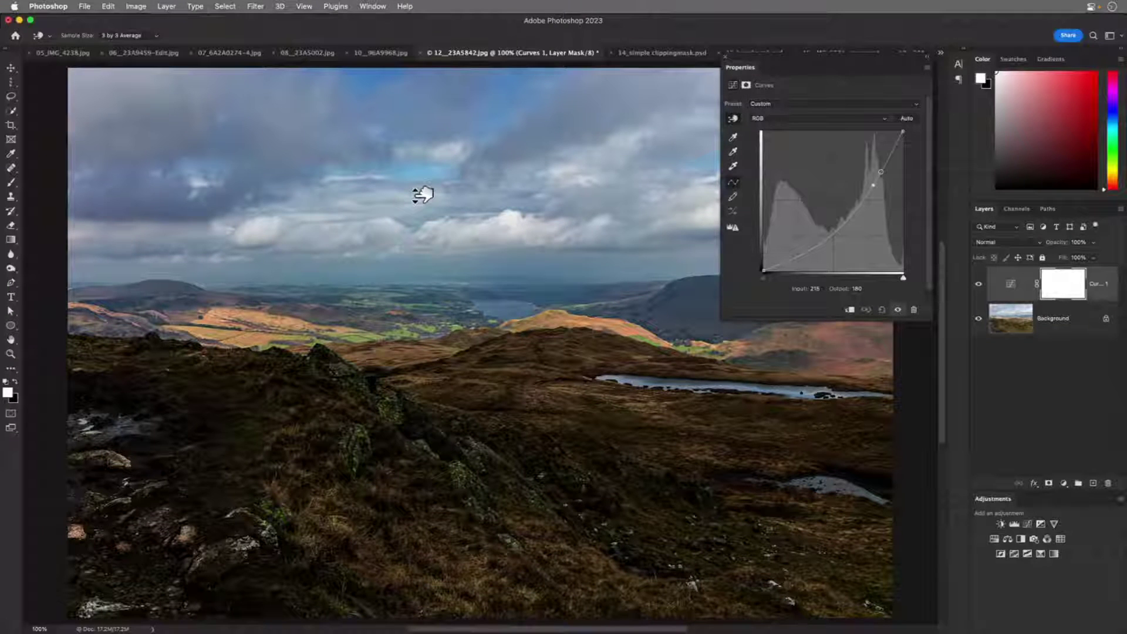
left_click_drag(422, 194, 422, 196)
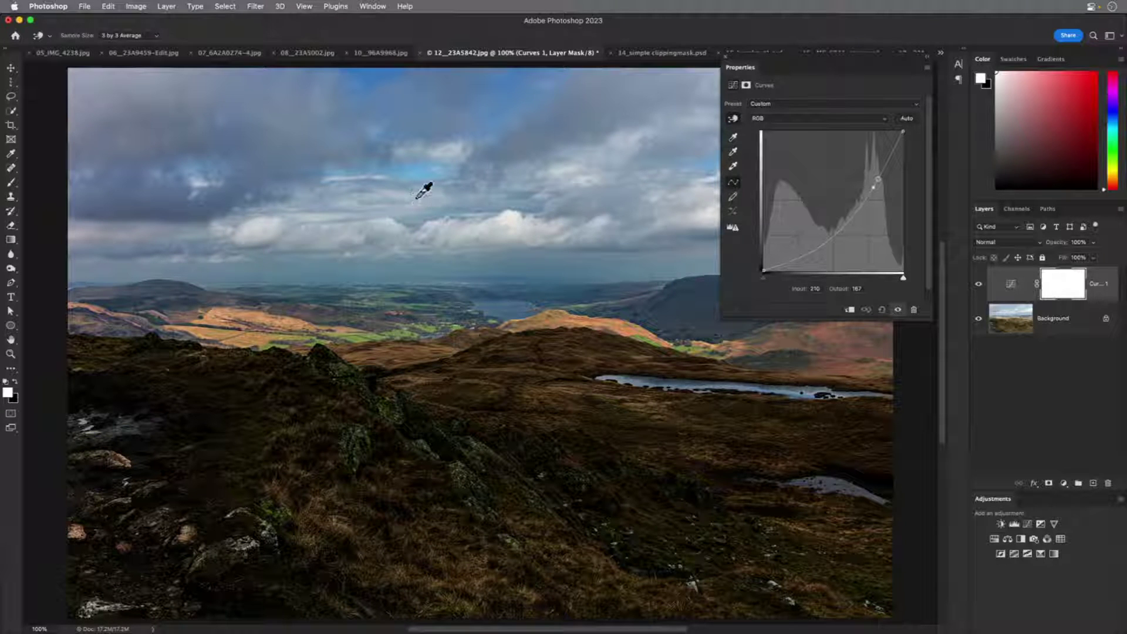
Target the Curves layer's mask, put the properties away, and set up a linear black-to-transparent gradient
left_click(1063, 284)
key("l")
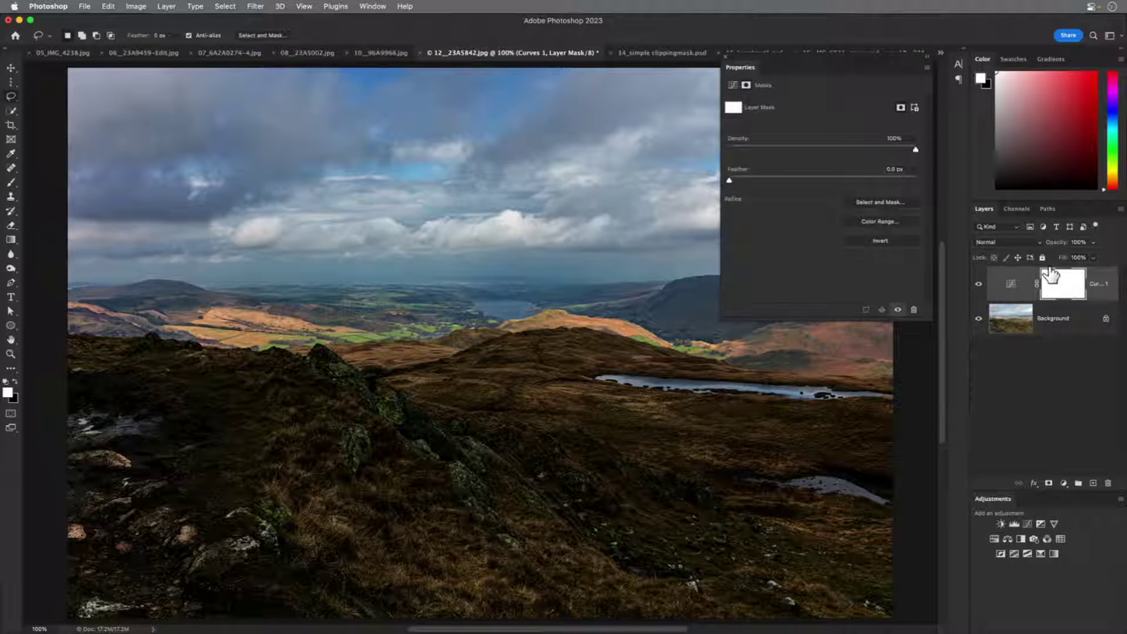
left_click(723, 76)
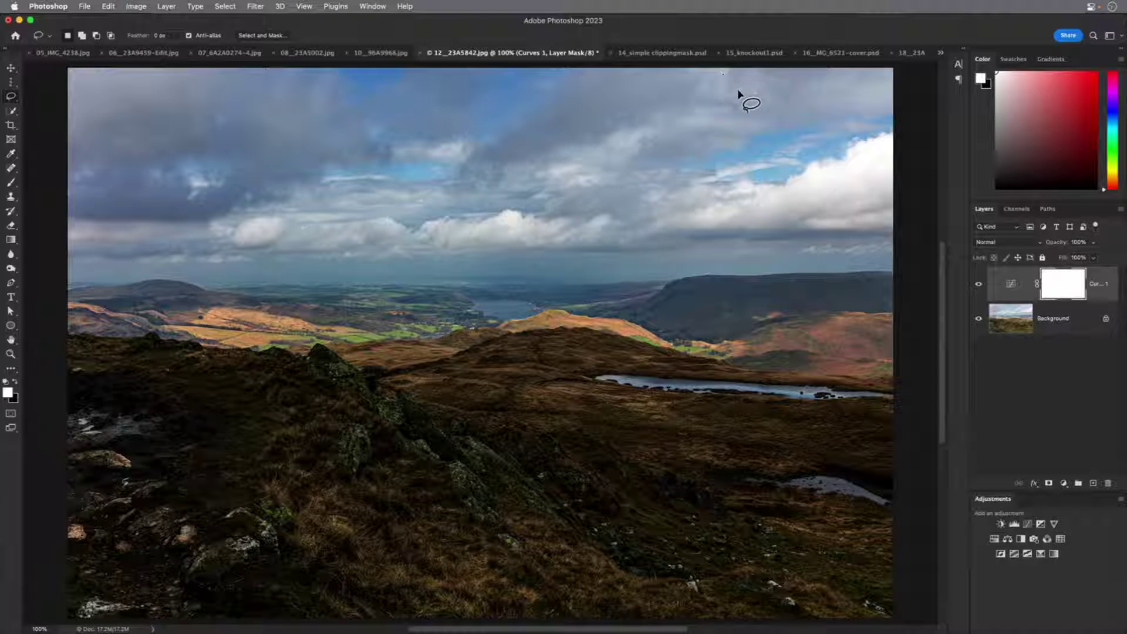
left_click(11, 240)
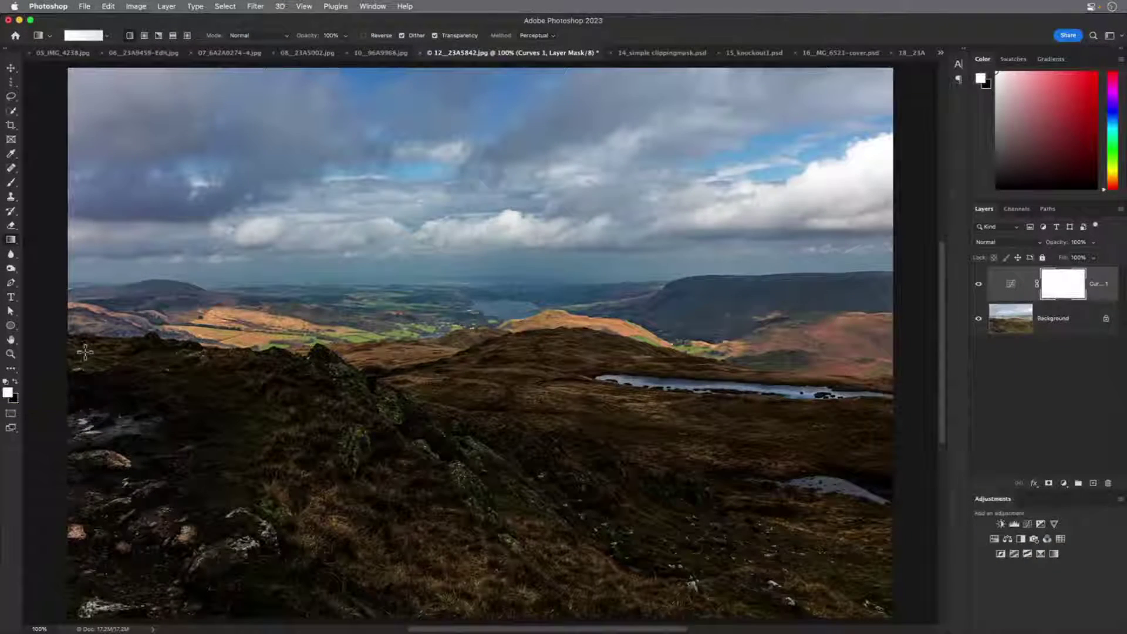
key("x")
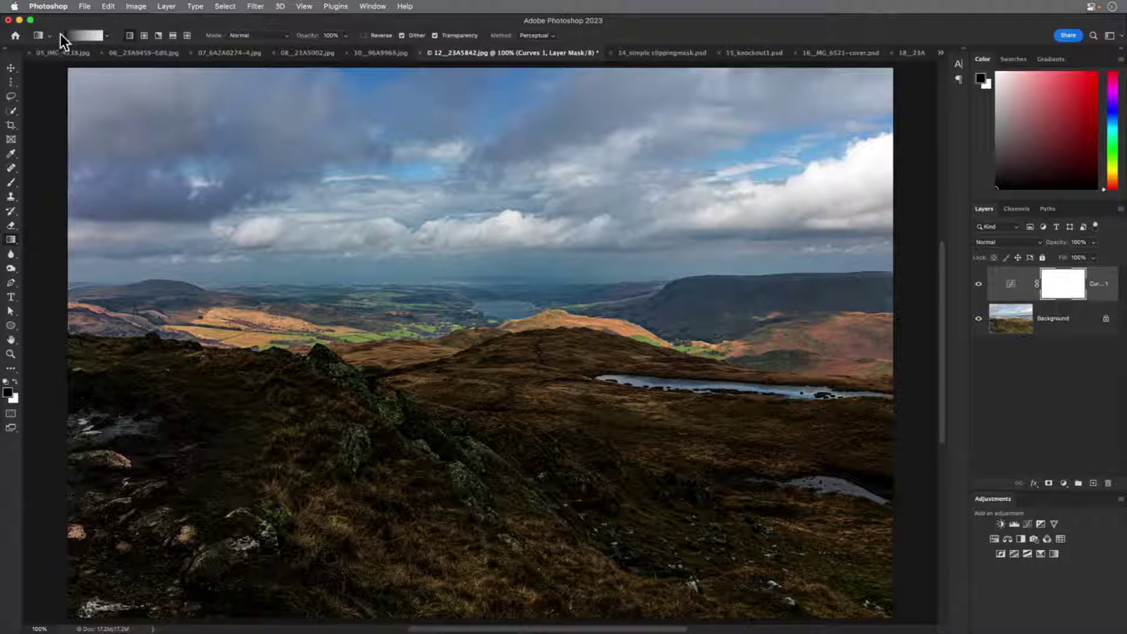
left_click(106, 36)
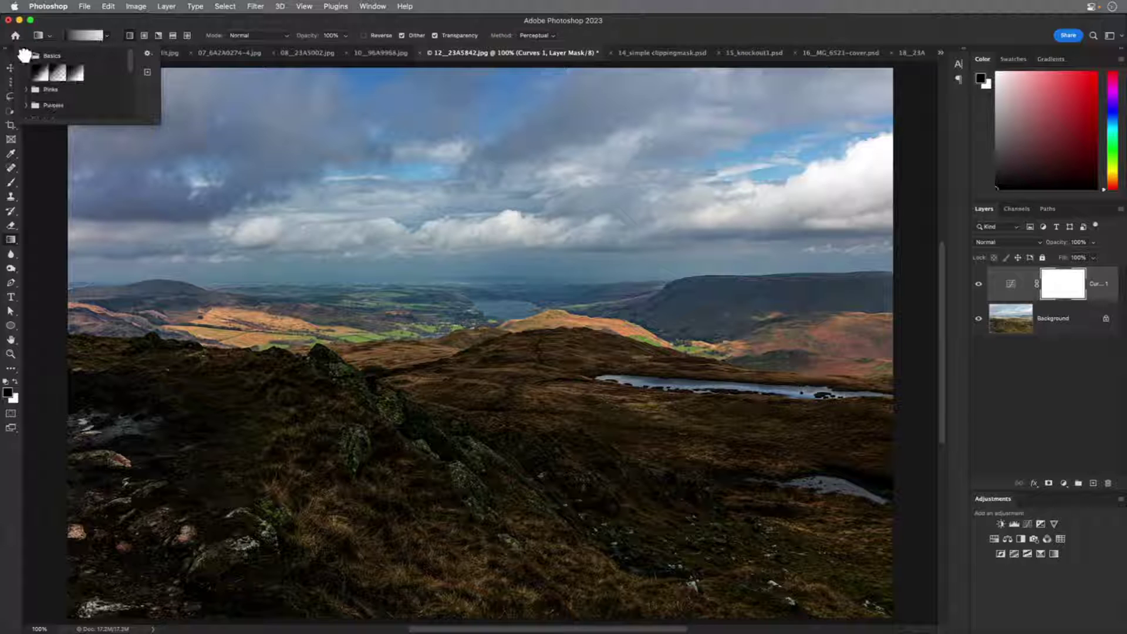
left_click(57, 73)
left_click(115, 26)
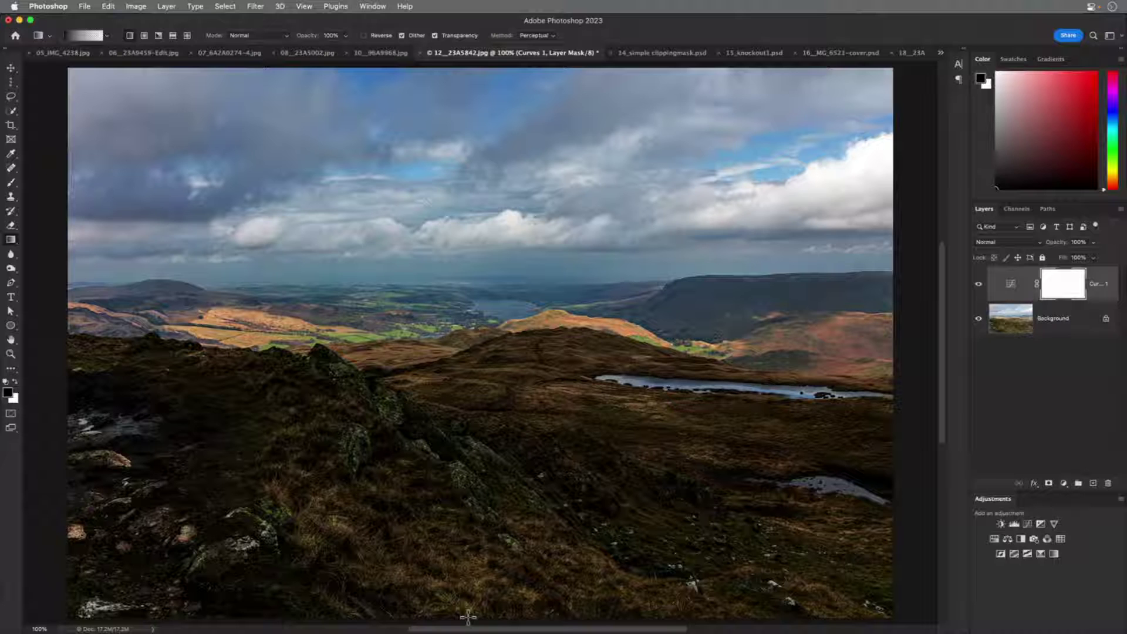
Draw overlapping vertical gradients on the Curves mask from the foreground up into the sky to confine the darkening to the sky
left_click_drag(468, 616, 470, 153)
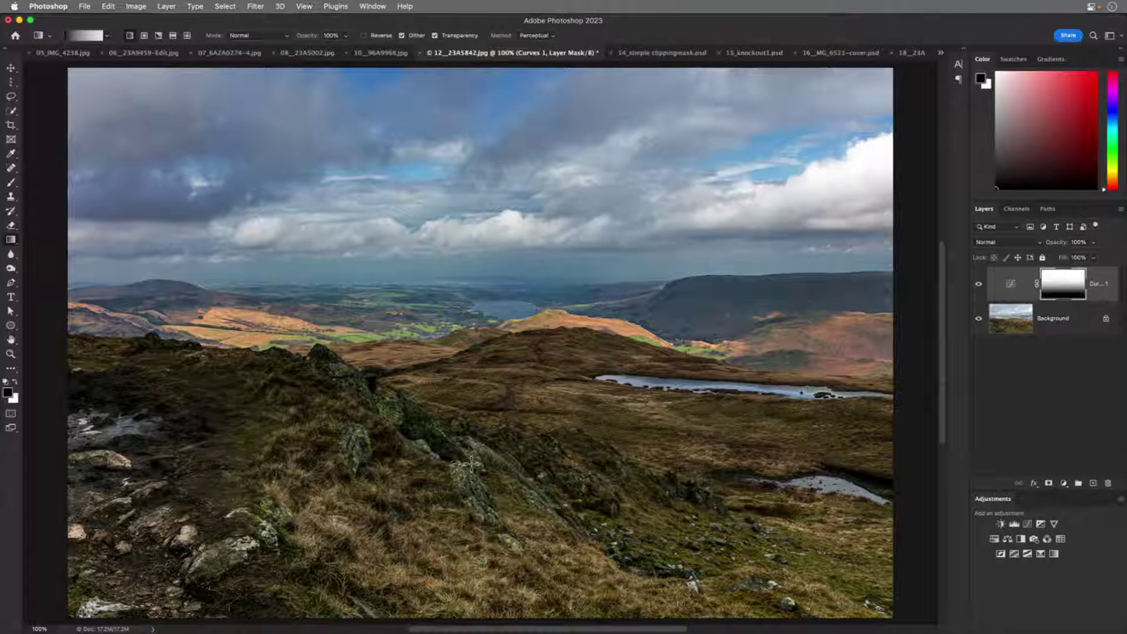
left_click_drag(472, 461, 476, 349)
left_click_drag(463, 475, 463, 259)
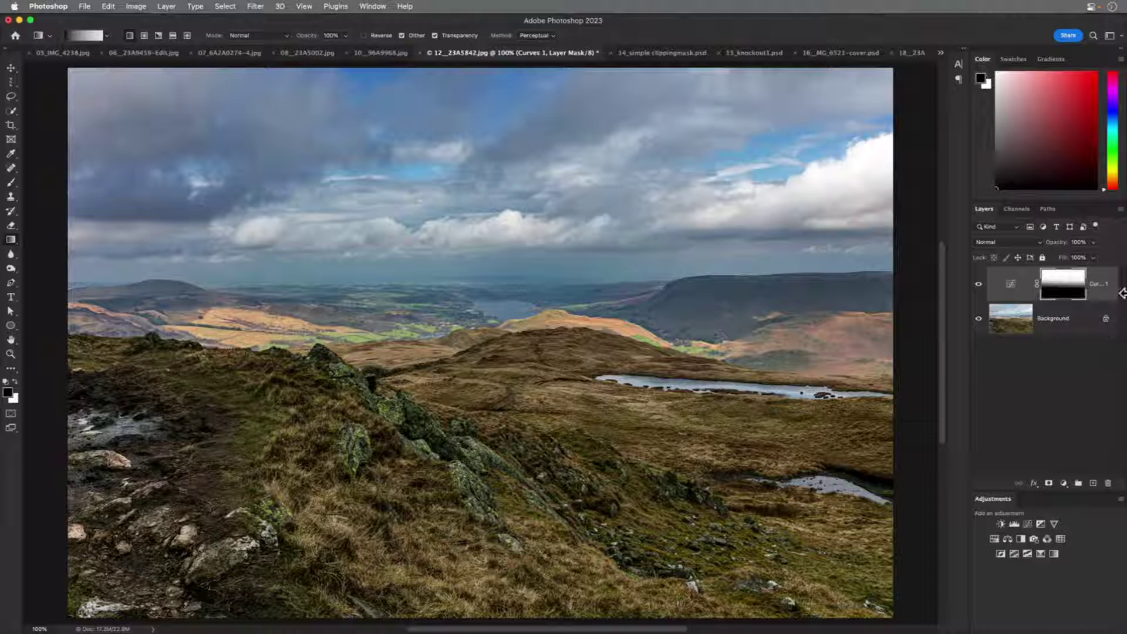
Inspect the Curves layer's gradient mask on its own and look for the Sky selection command
left_click(1064, 288, "alt")
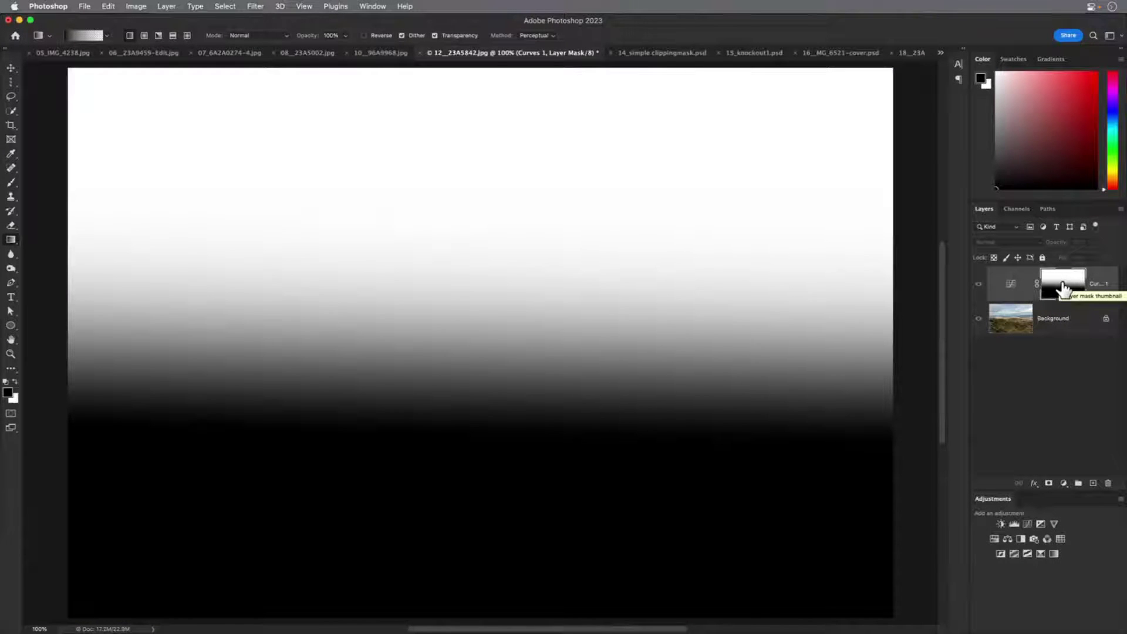
left_click(1064, 288, "alt")
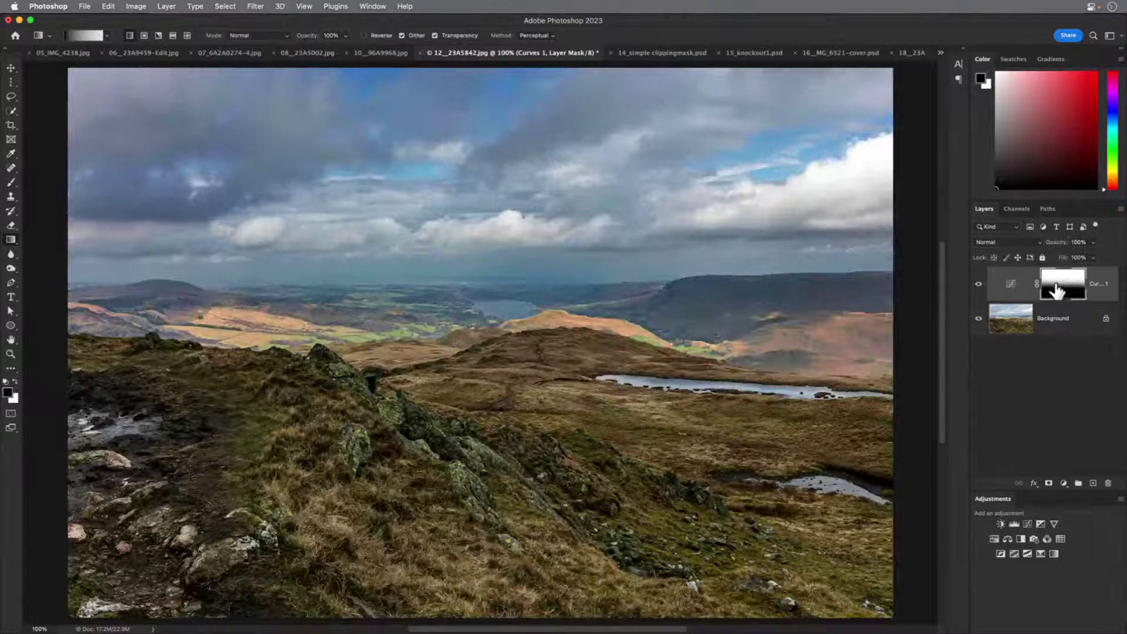
left_click(1011, 287)
left_click(1059, 284, "alt")
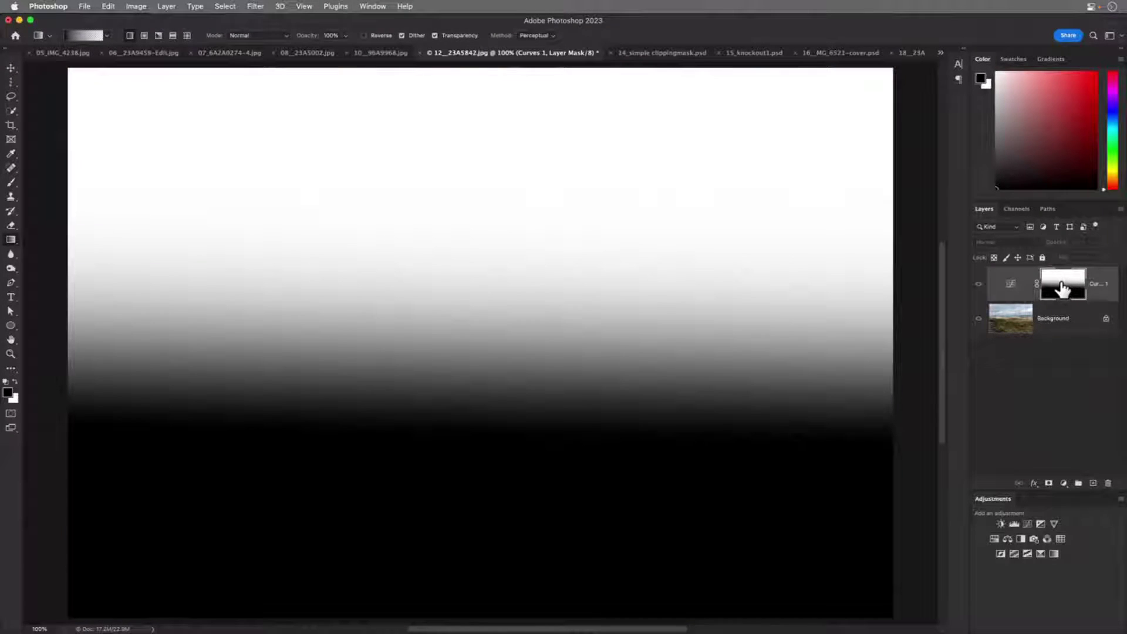
left_click(1062, 287, "alt")
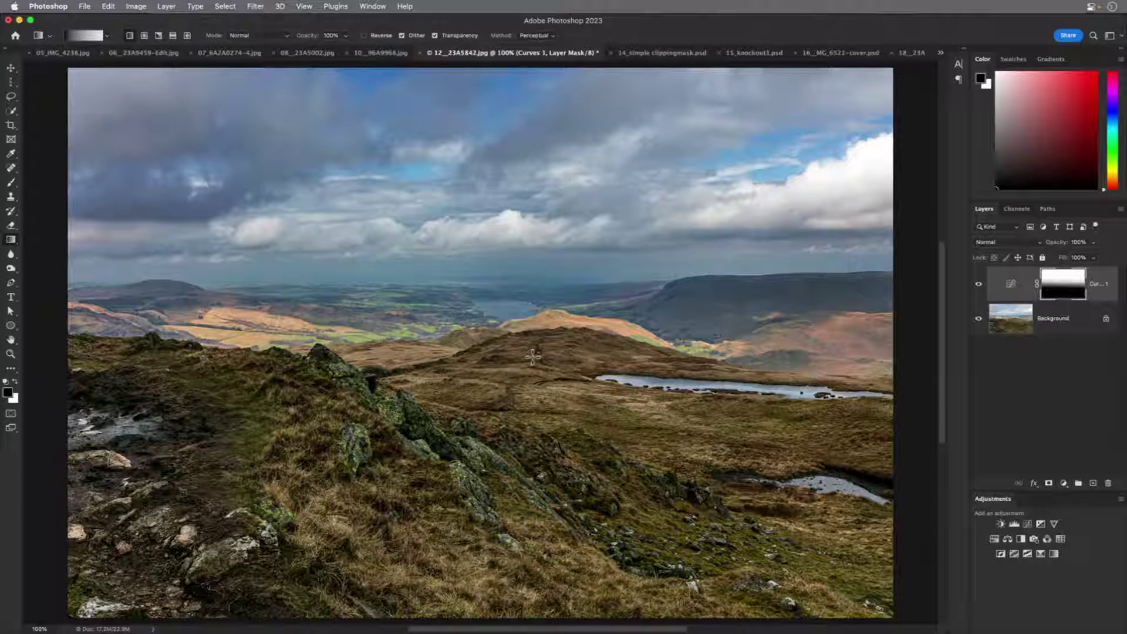
left_click(232, 6)
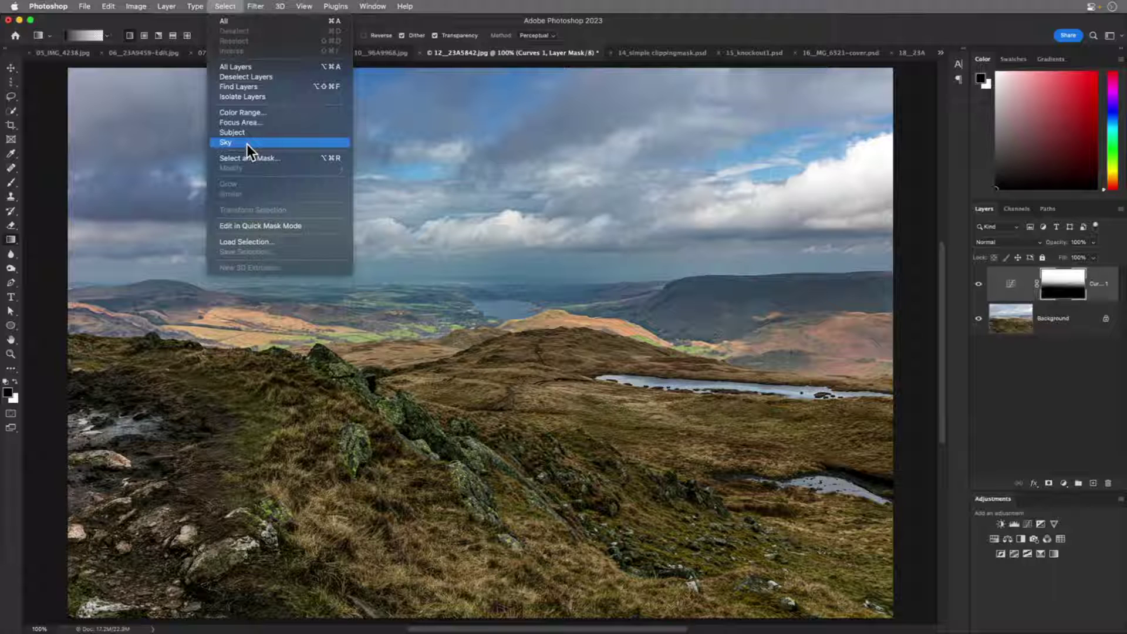
left_click(52, 86)
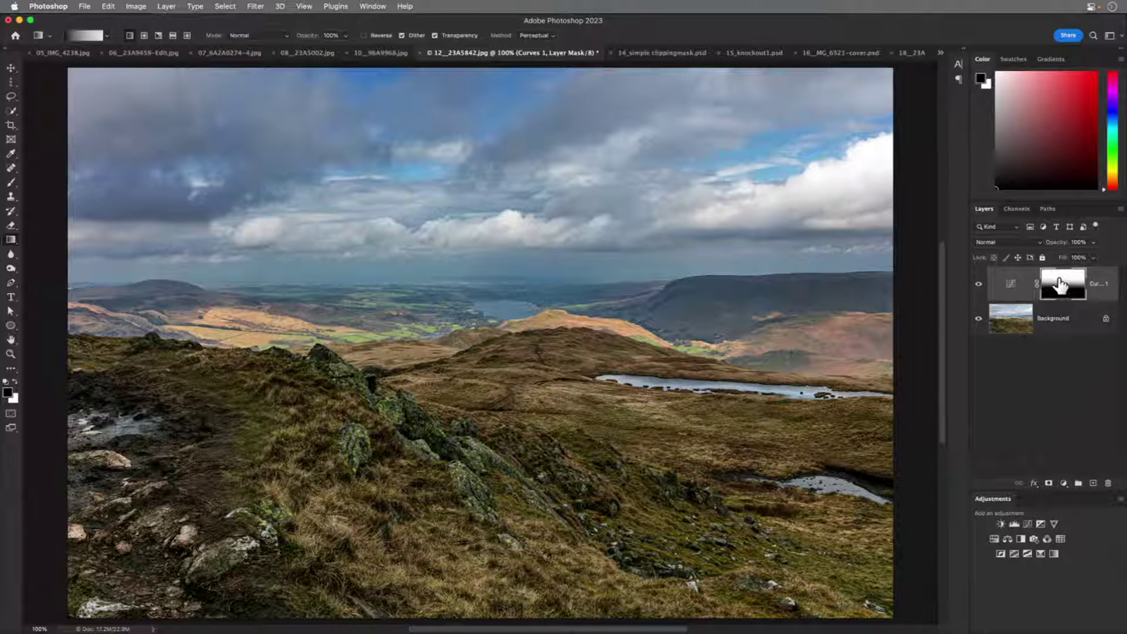
Compare the photo with the Curves mask shown alone, disabled and enabled, and with the Curves layer hidden
left_click(1060, 284, "alt")
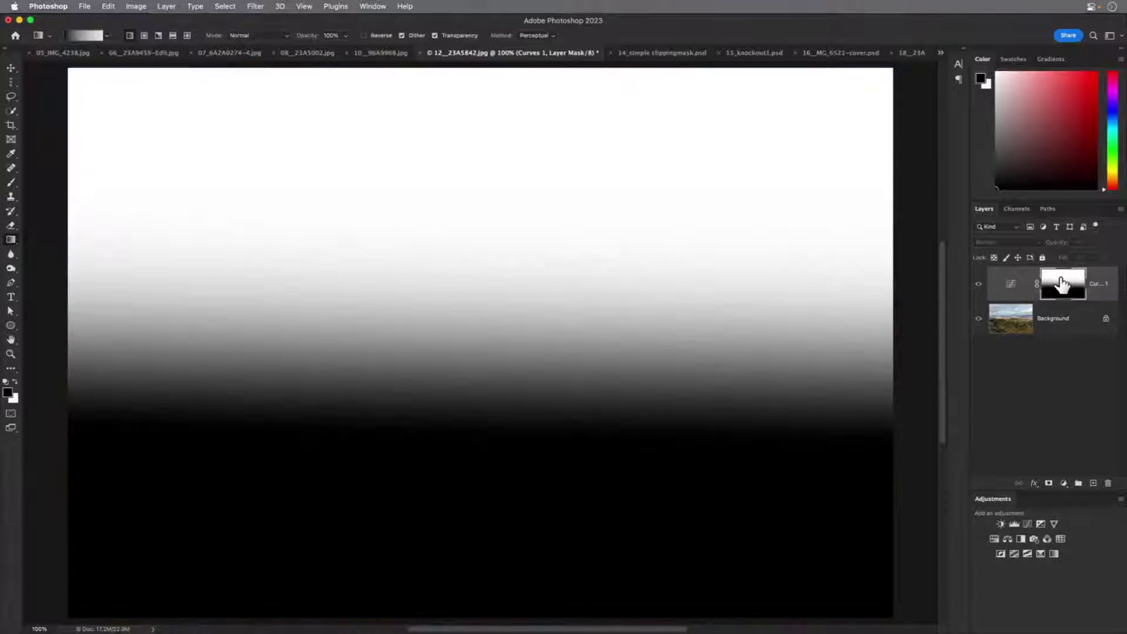
left_click(1060, 285, "alt")
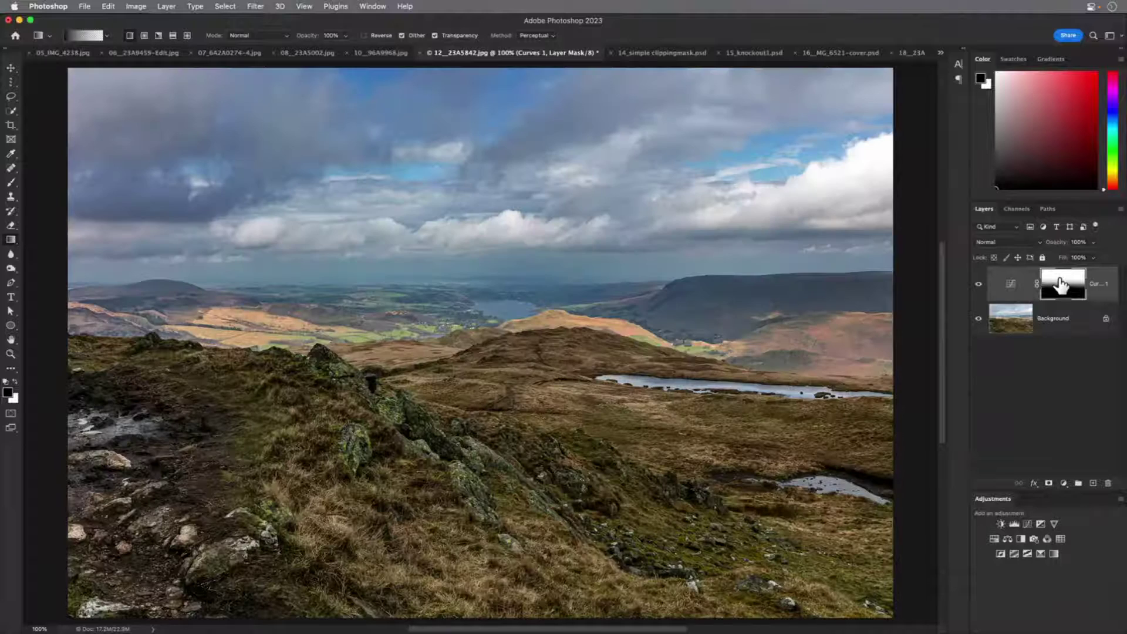
left_click(1065, 292, "shift")
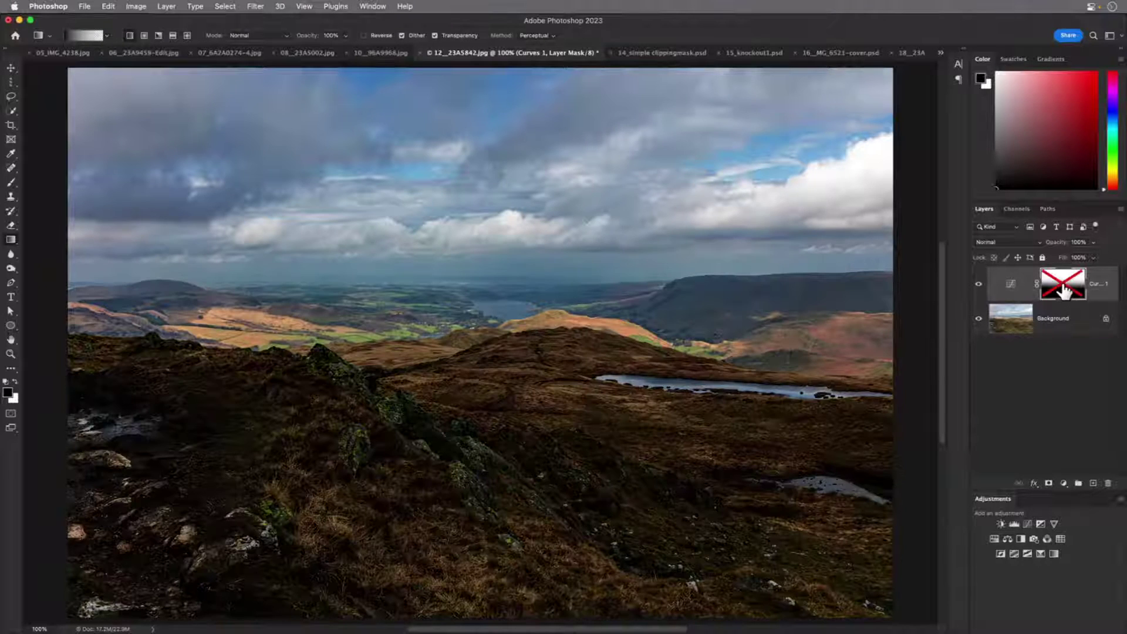
left_click(1064, 289, "shift")
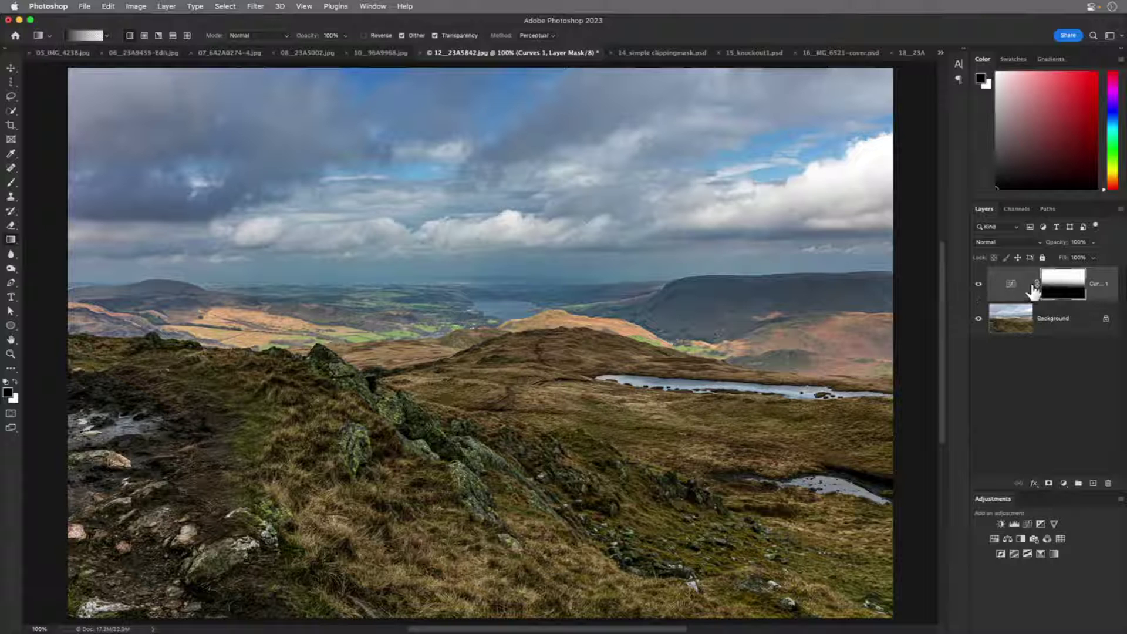
left_click(1060, 289, "shift")
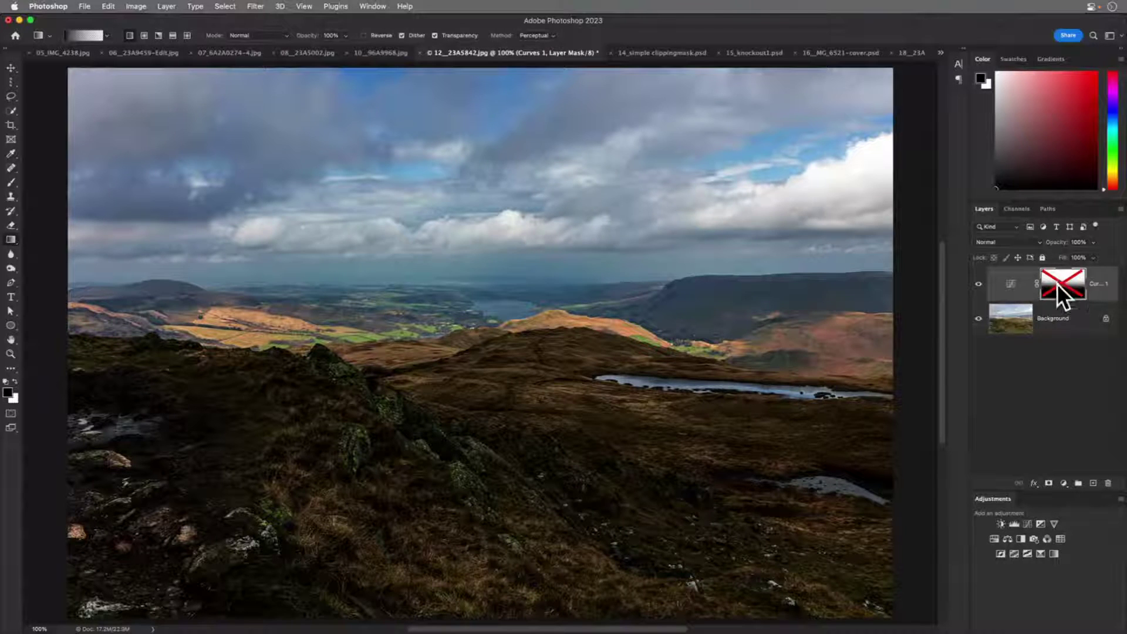
left_click(1062, 293, "shift")
left_click(979, 285)
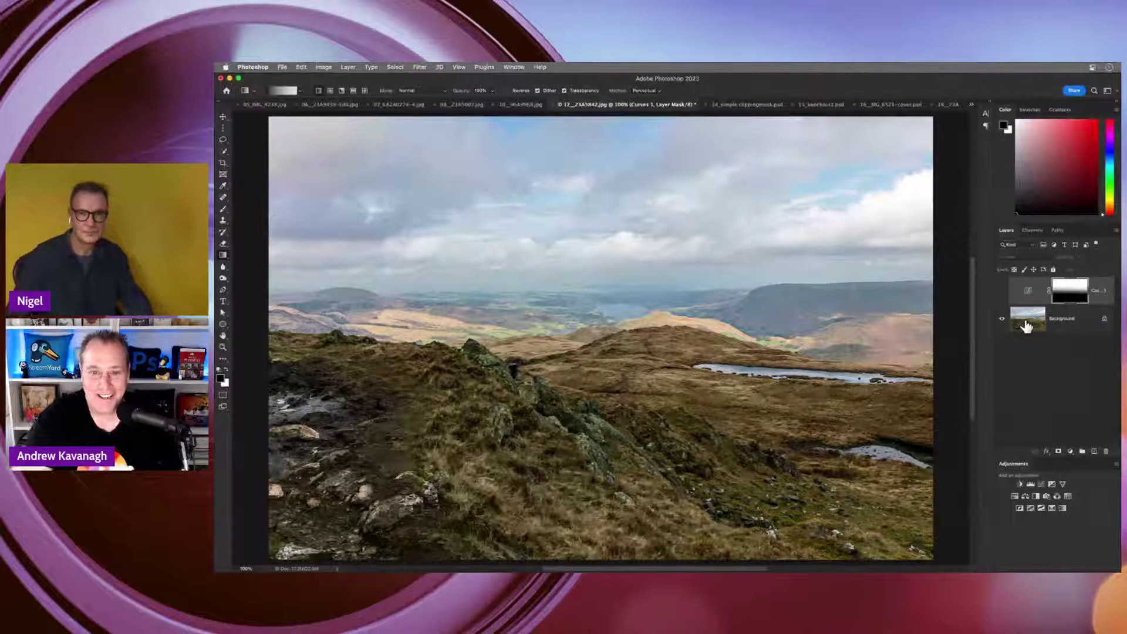
In 14_simple clippingmask.psd, move the sky image Layer 2 above the ABOVE US ONLY SKY text and clip it to the text
left_click(734, 104)
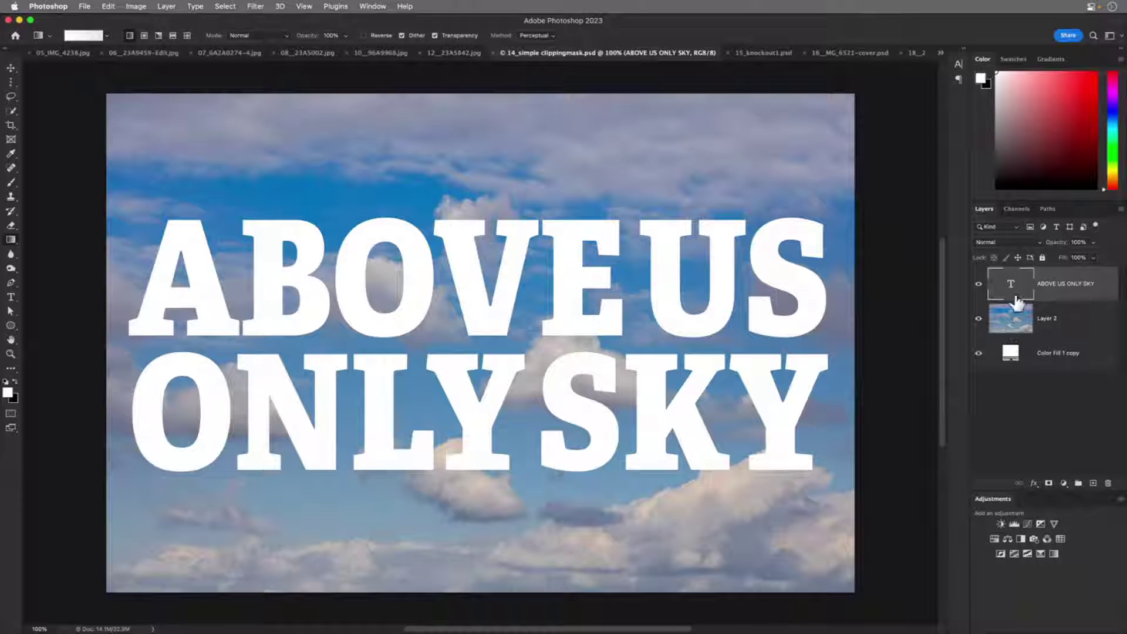
left_click_drag(1014, 319, 1010, 271)
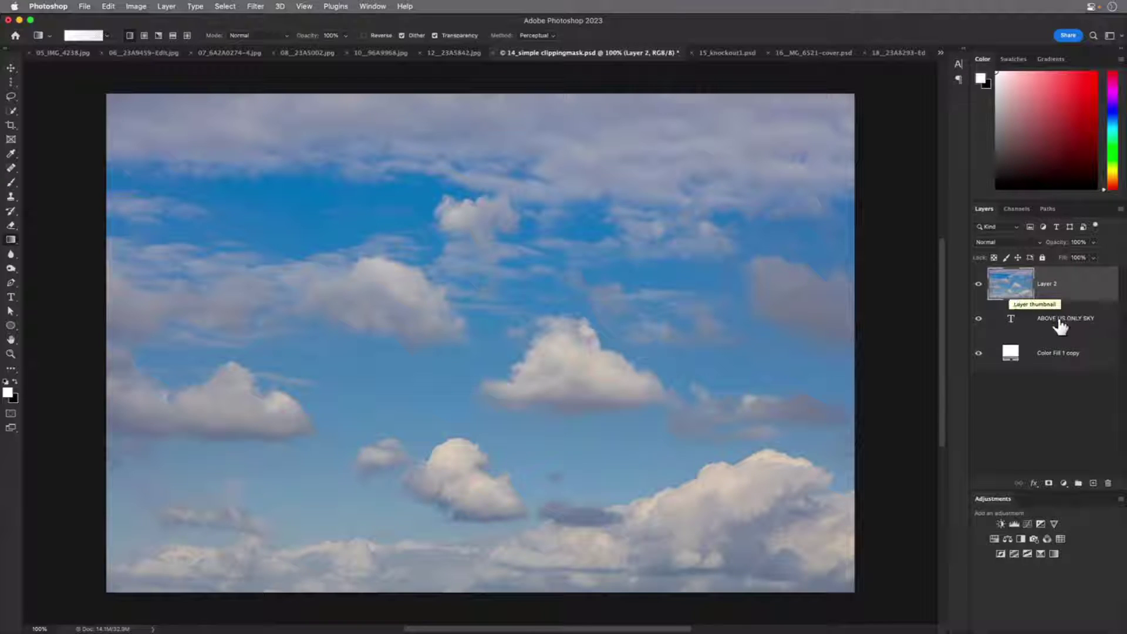
left_click(1068, 296, "alt")
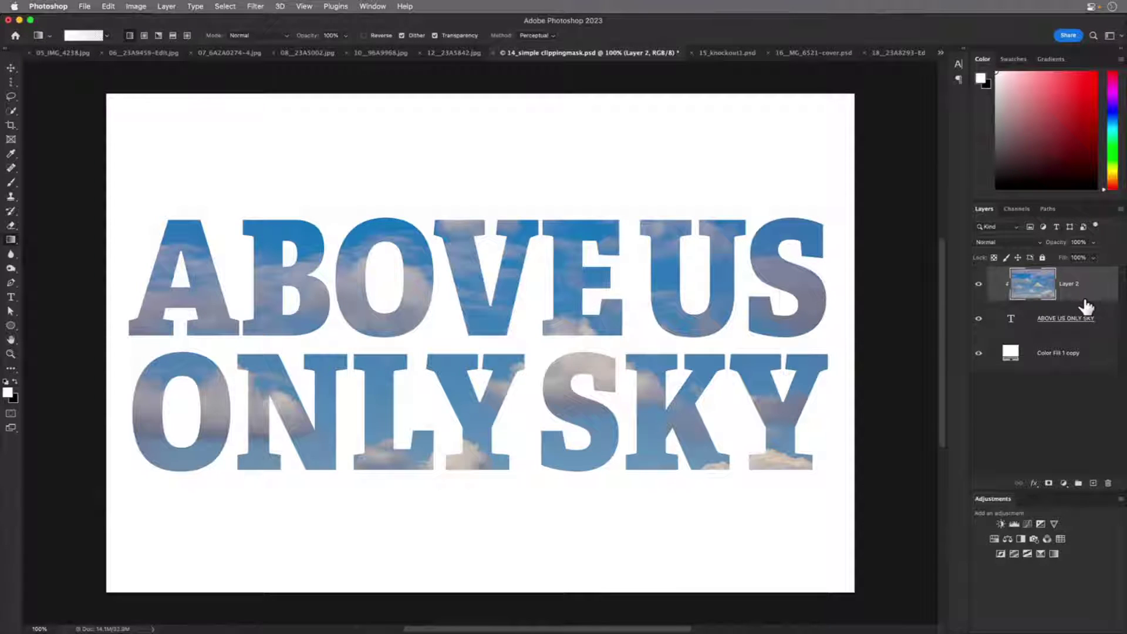
Switch to 15_knockout1.psd and examine its photo, white rectangle and text layers by hiding and showing them
left_click(720, 52)
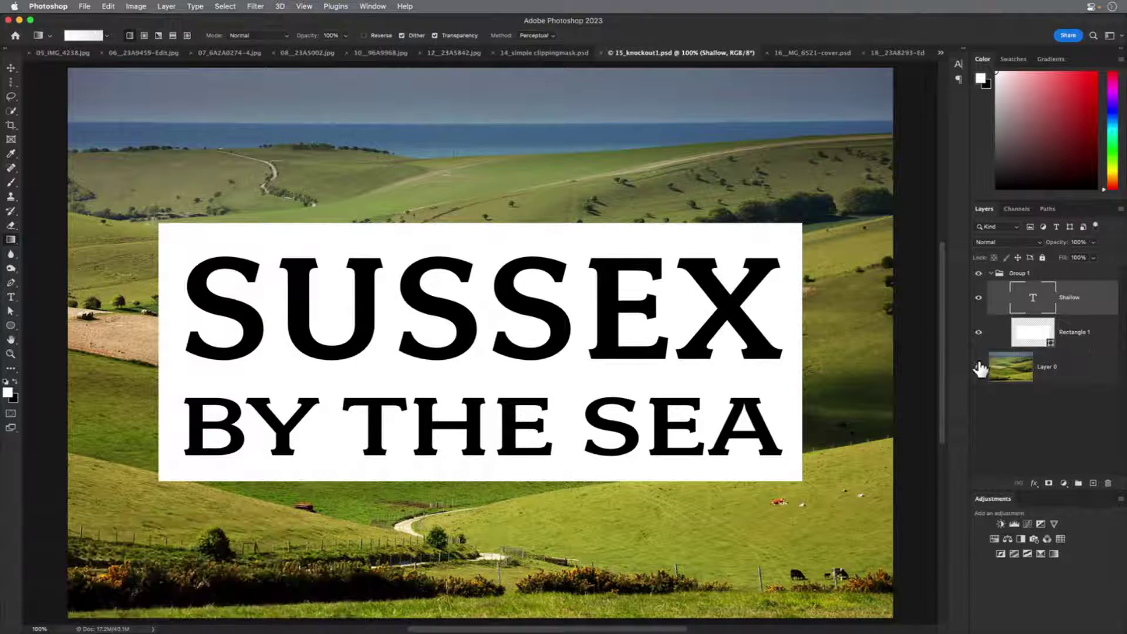
left_click_drag(978, 297, 970, 370)
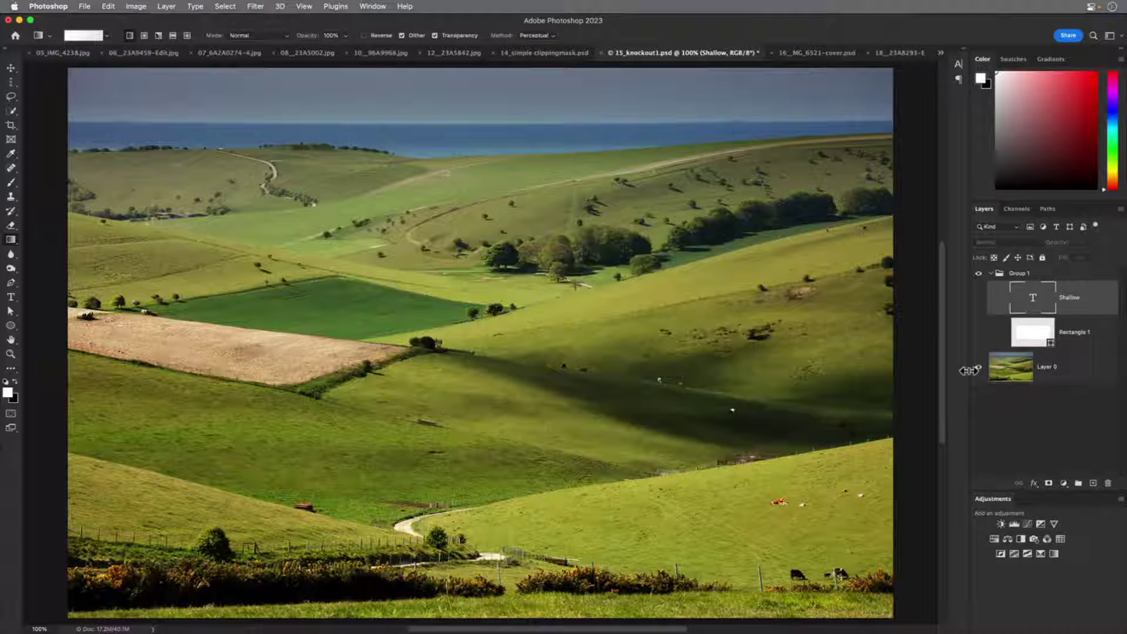
left_click(978, 332)
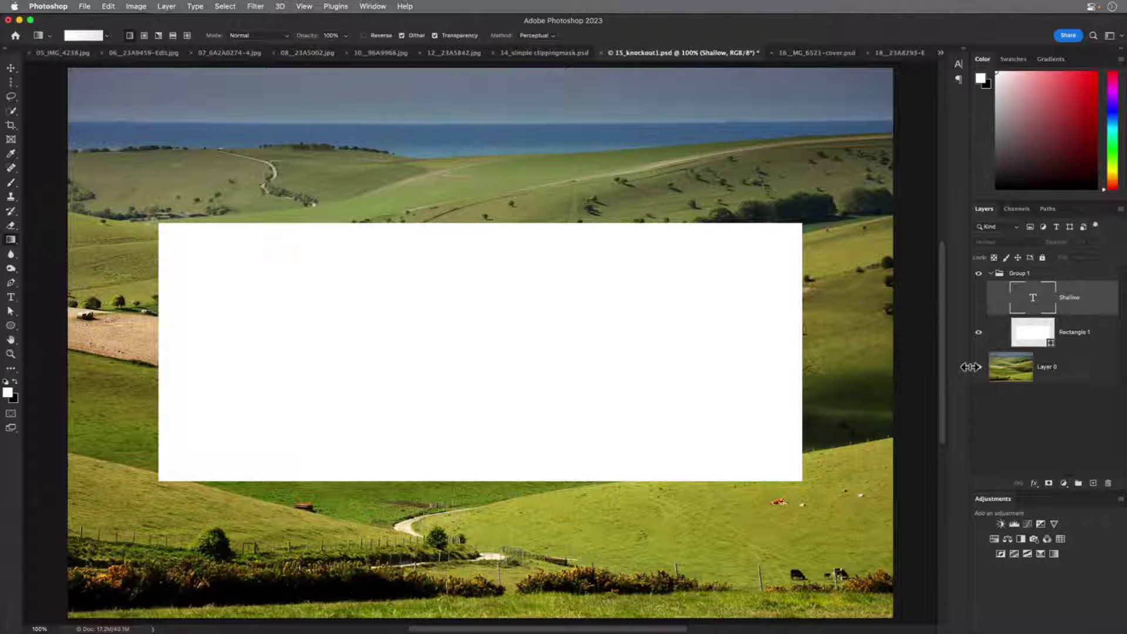
left_click(978, 299)
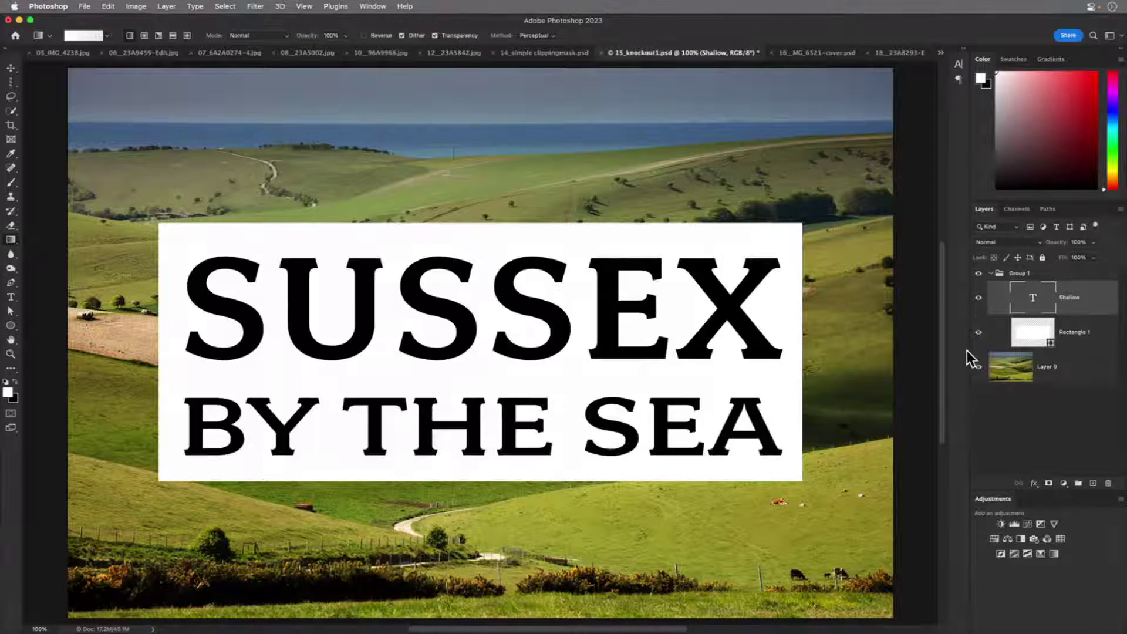
Set the Shallow text layer's knockout to Shallow and its fill opacity to 0% in the blending options
double_click(1096, 302)
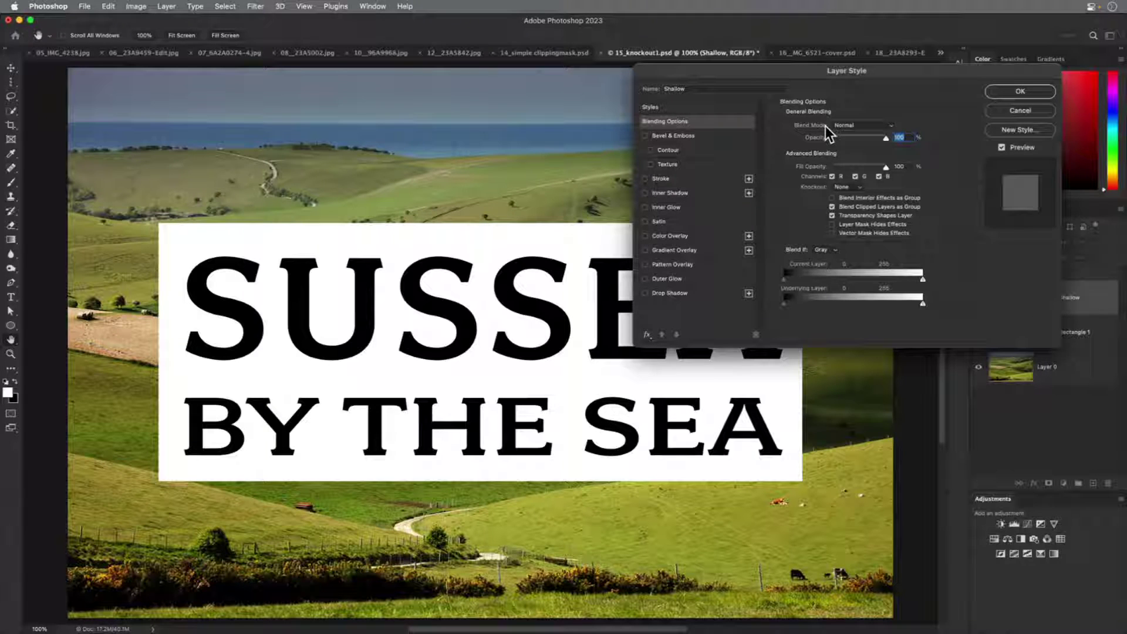
left_click(845, 188)
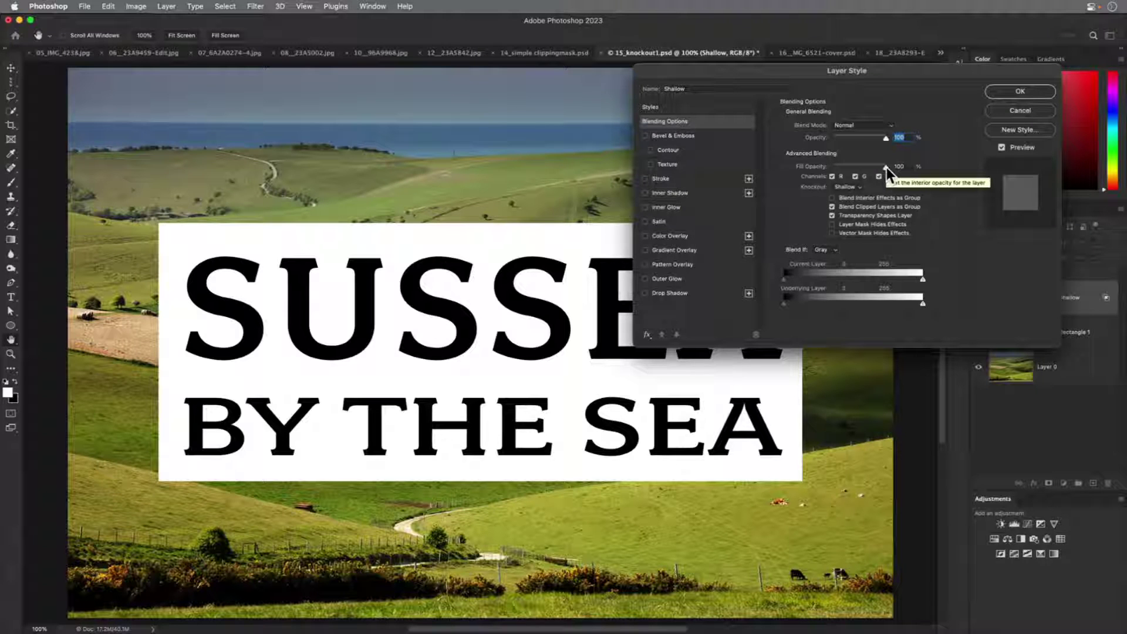
left_click_drag(886, 167, 811, 166)
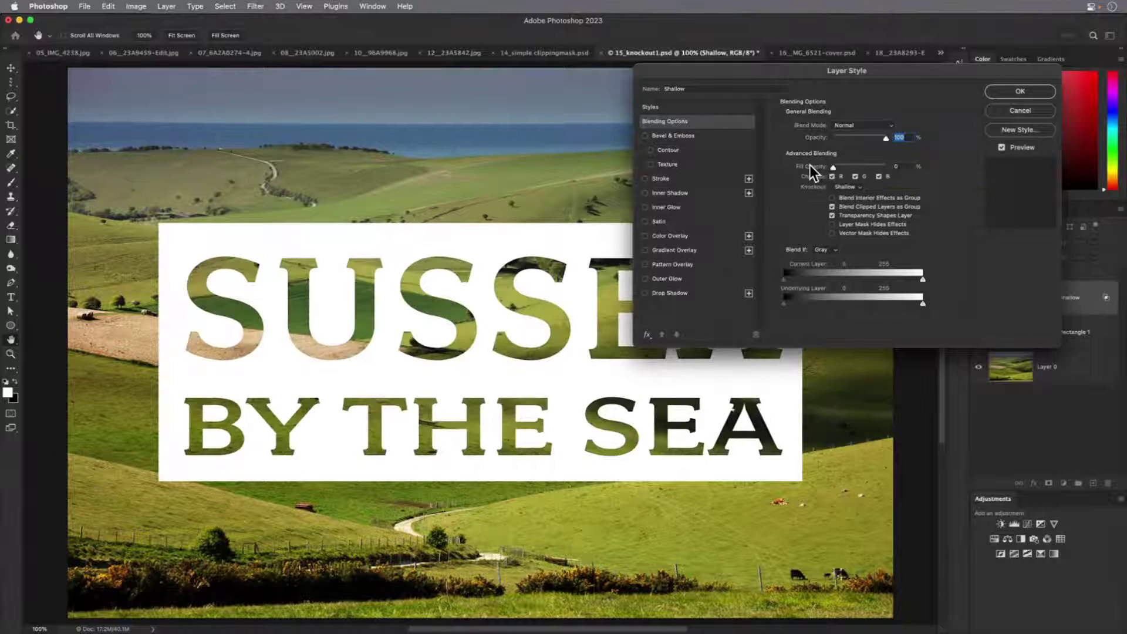
left_click(1024, 93)
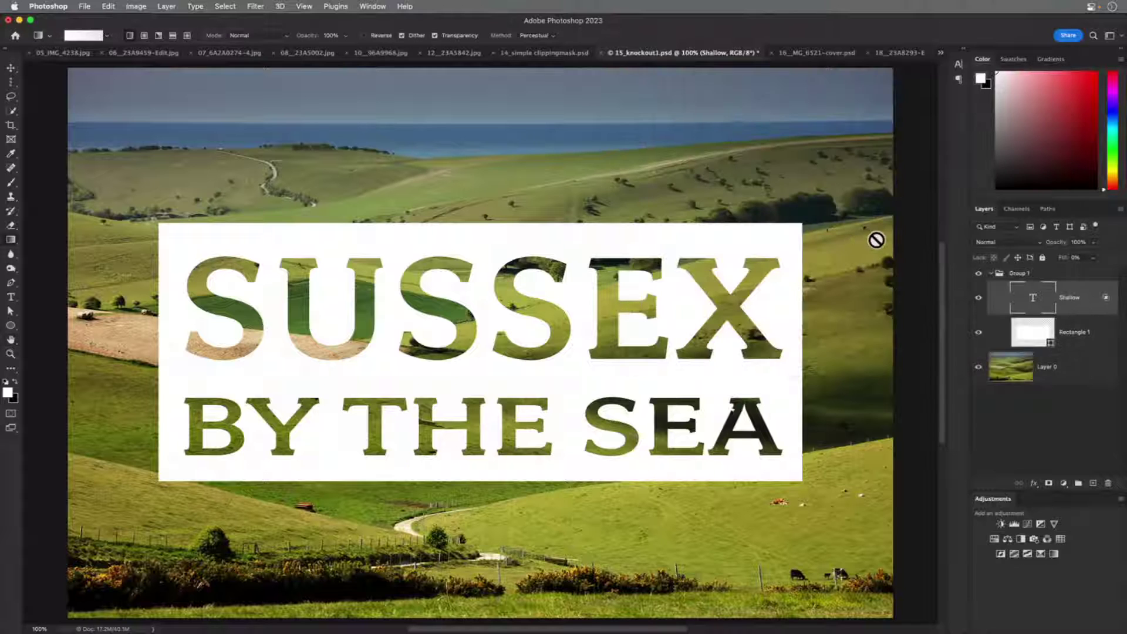
Collapse Group 1 and move the whole knockout group slightly down over the landscape photo
left_click(11, 68)
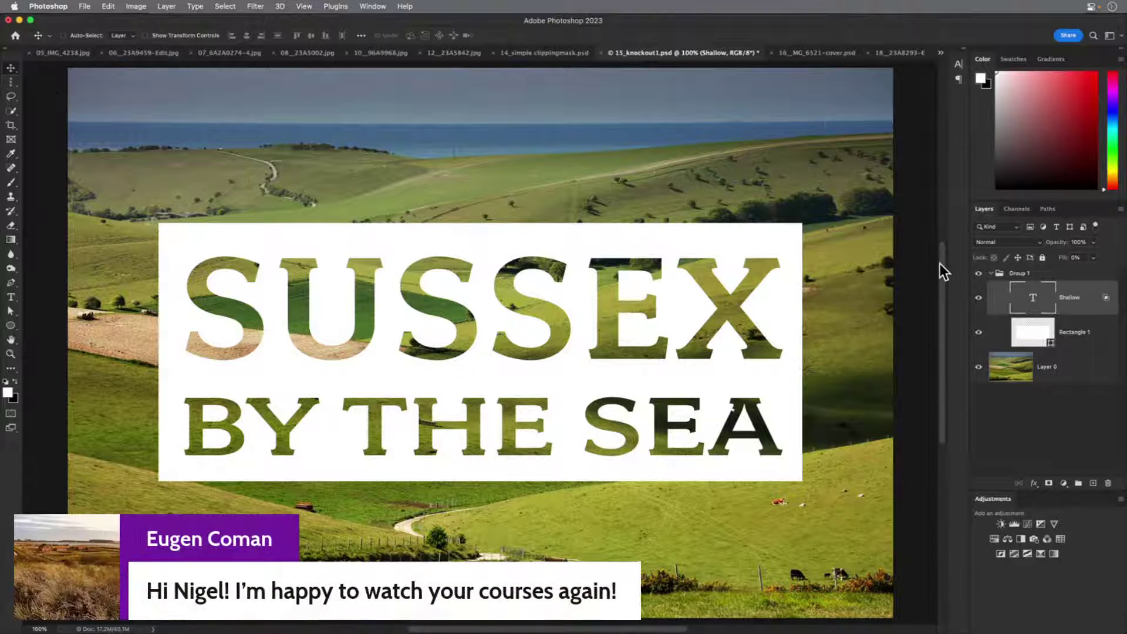
left_click(993, 274)
left_click(1006, 275)
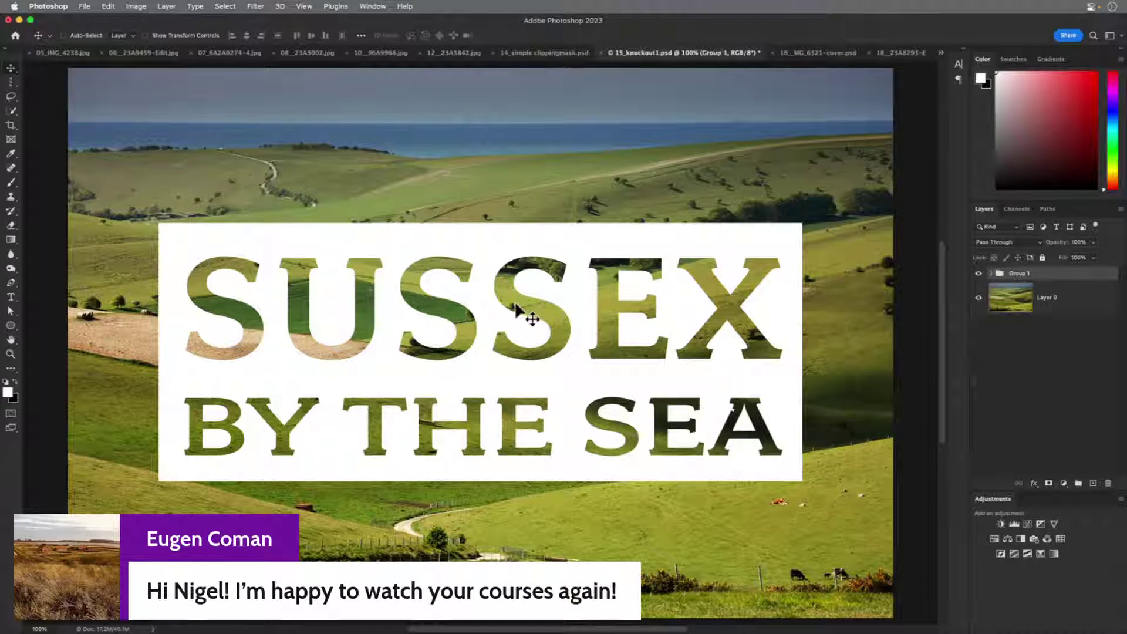
mouse_move(516, 306)
left_mouse_down()
mouse_move(518, 213)
mouse_move(519, 347)
mouse_move(519, 206)
mouse_move(519, 315)
left_mouse_up()
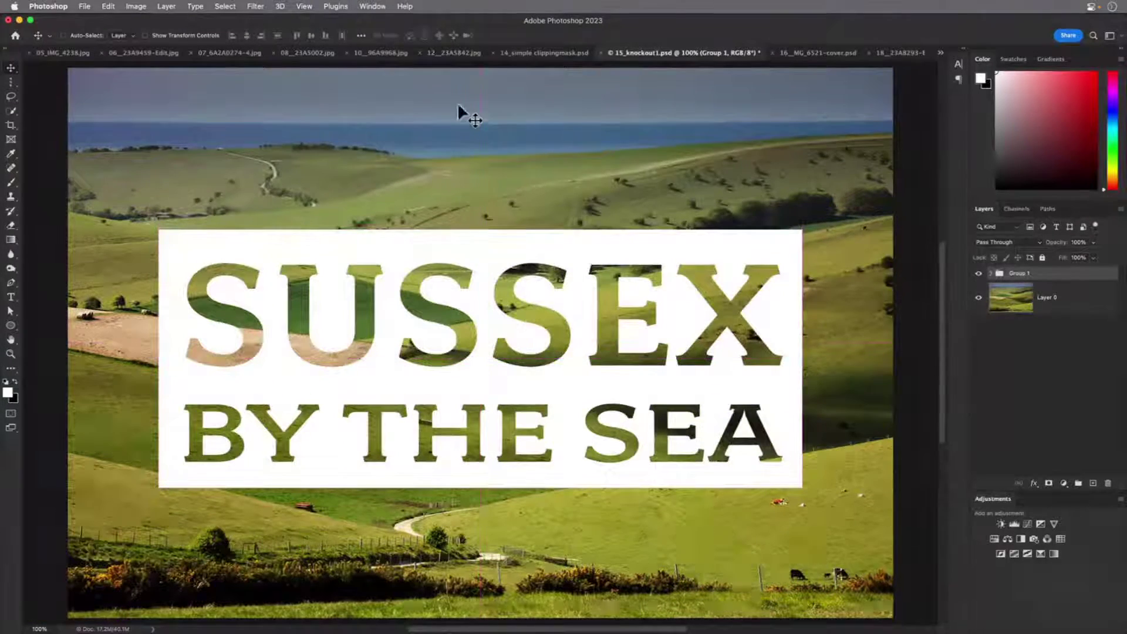
Switch to 16__MG_6521-cover.psd and examine the photo by hiding and showing the title text and Curves 1 layers
left_click(813, 53)
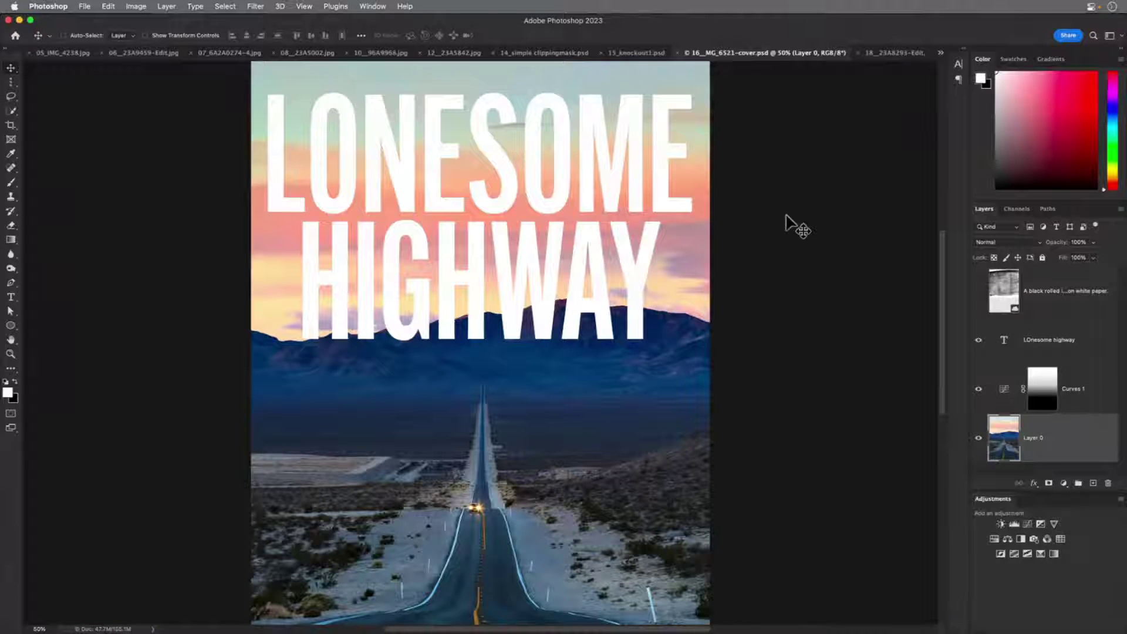
key("super+0")
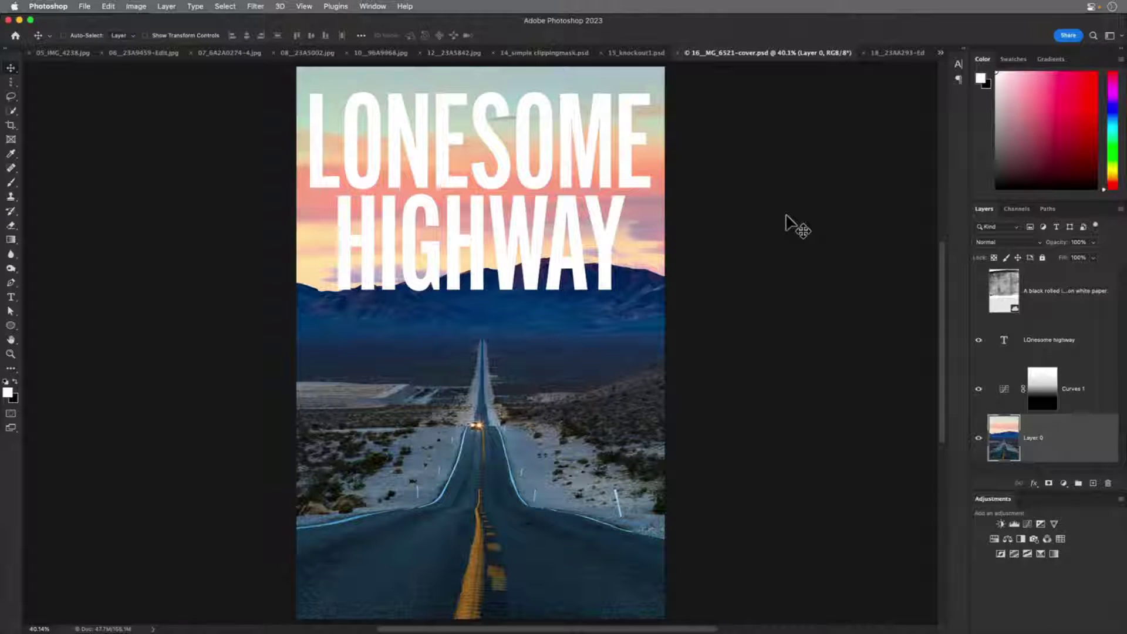
left_click(979, 340)
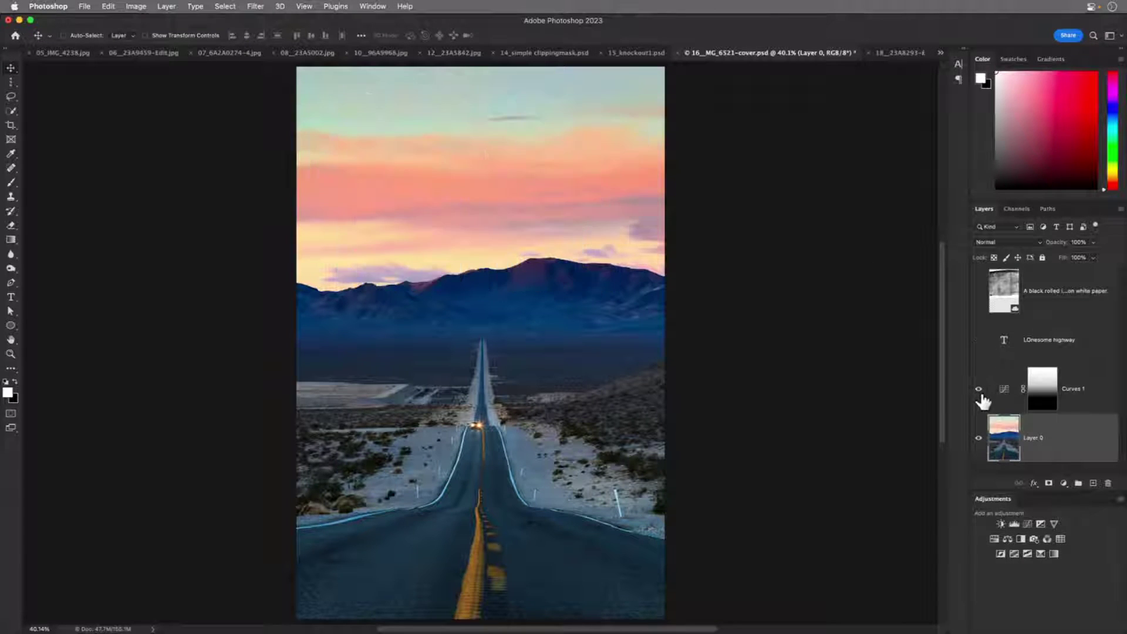
left_click(979, 390)
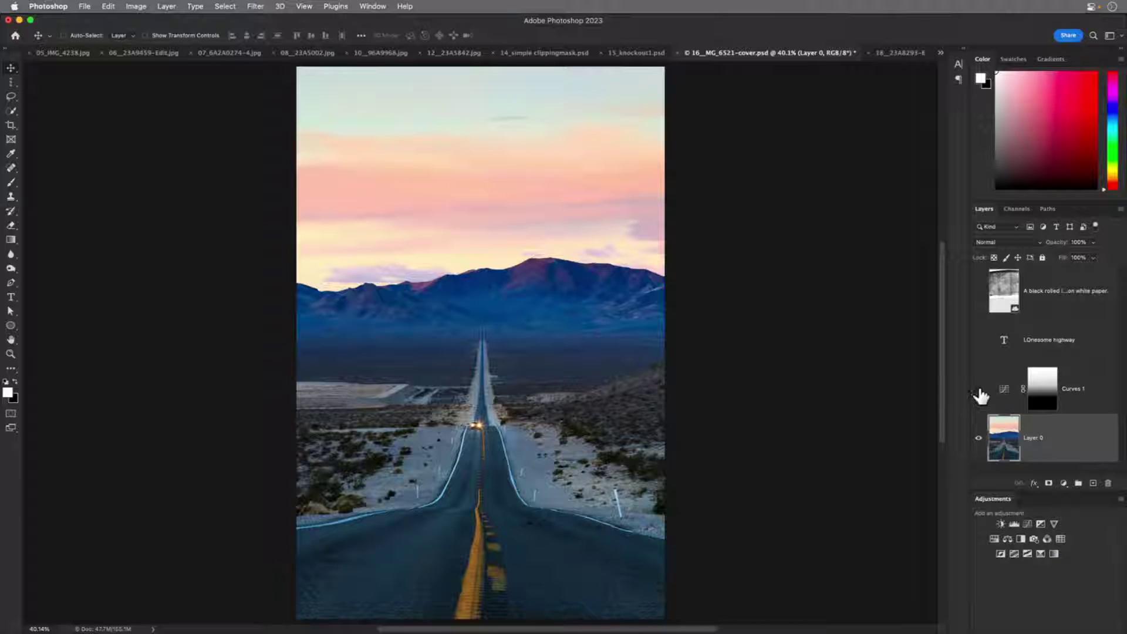
left_click(978, 390)
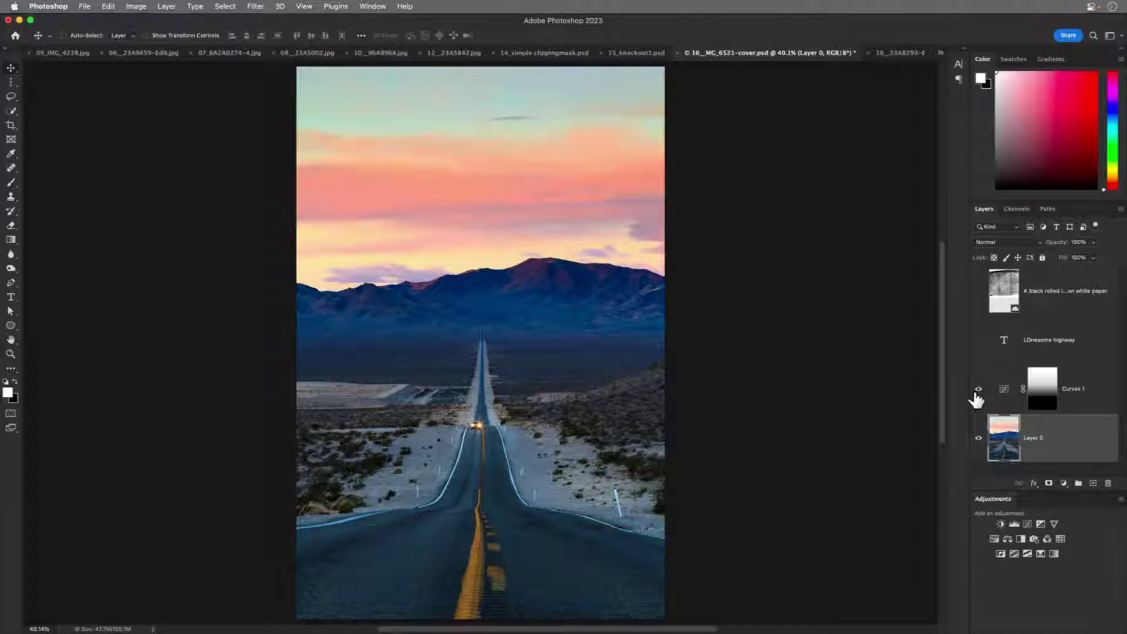
left_click(978, 339)
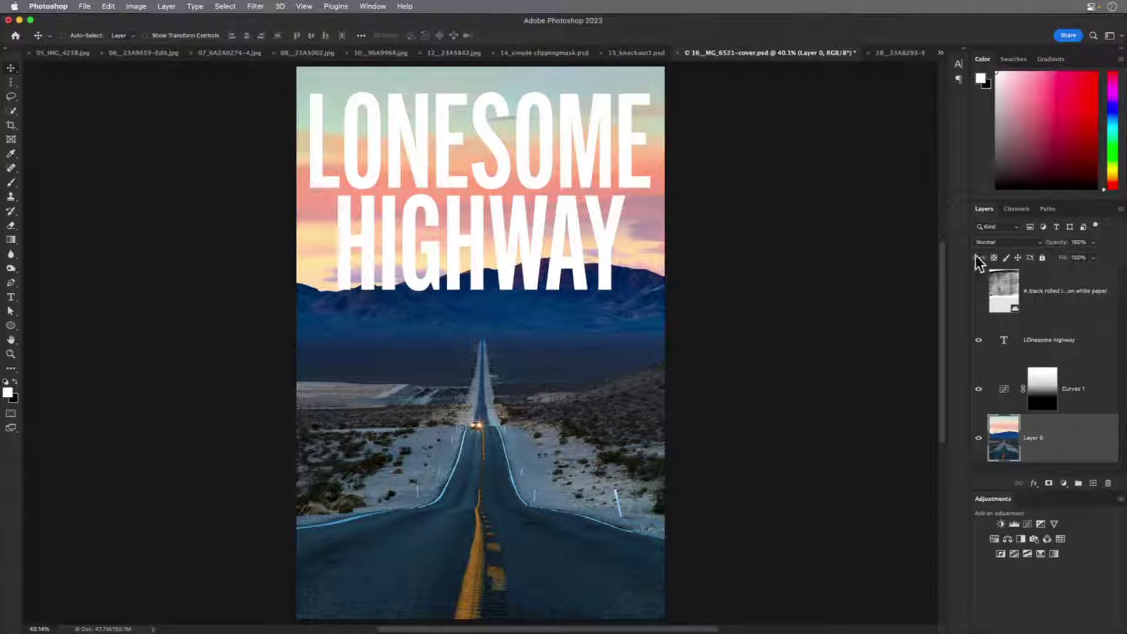
Show only the black rolled ink texture layer and load the RGB channel's luminosity as a selection
left_click(979, 292)
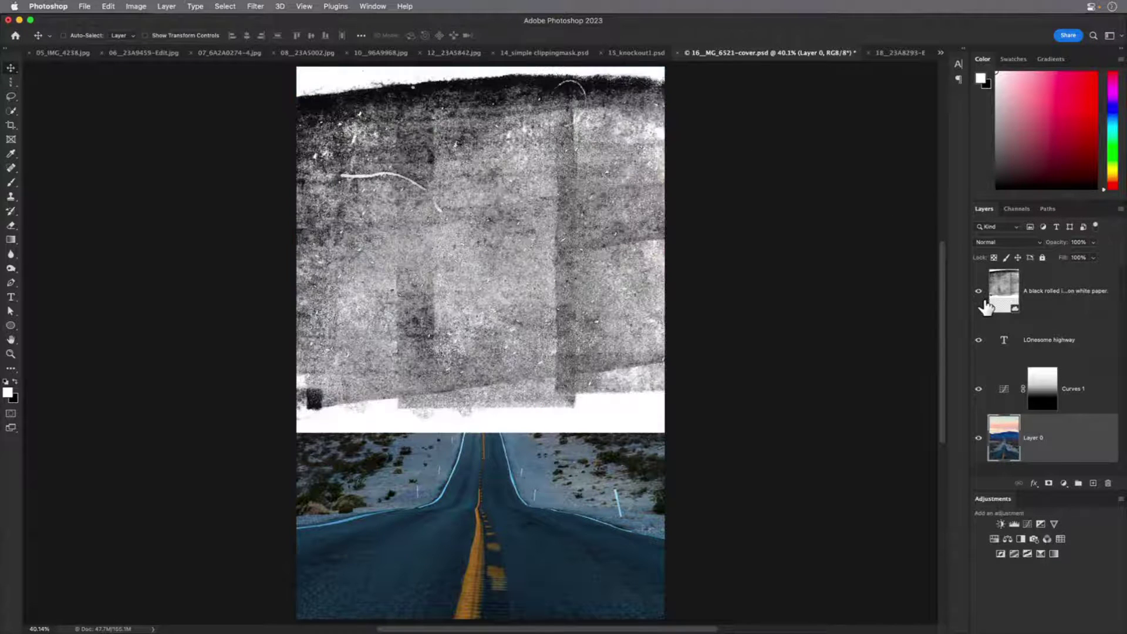
left_click(1000, 288)
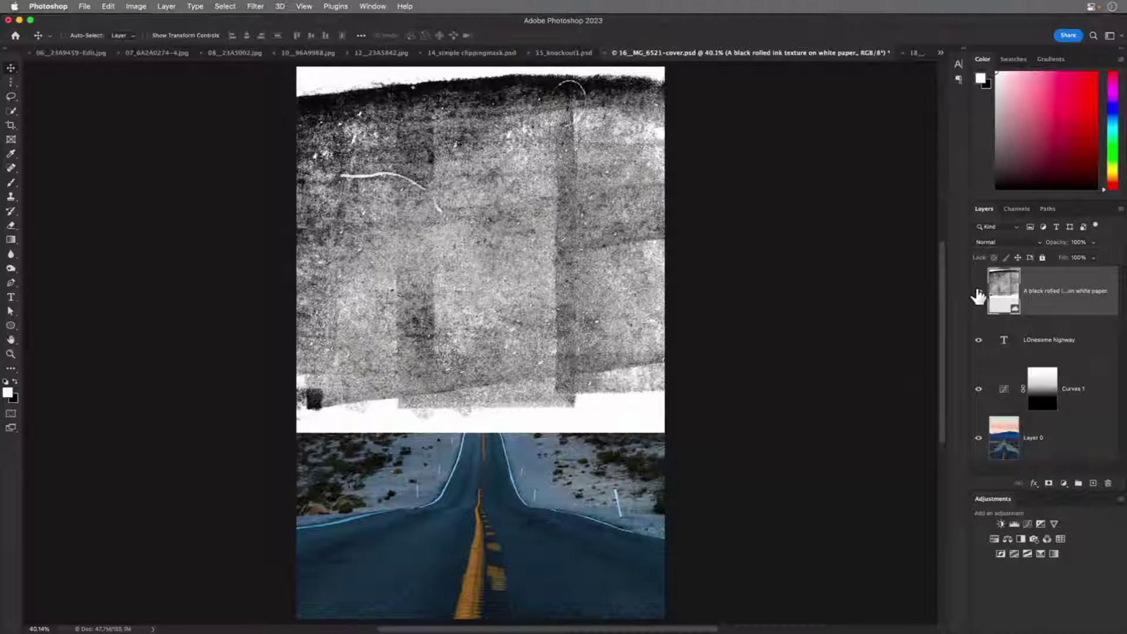
left_click(978, 291, "alt")
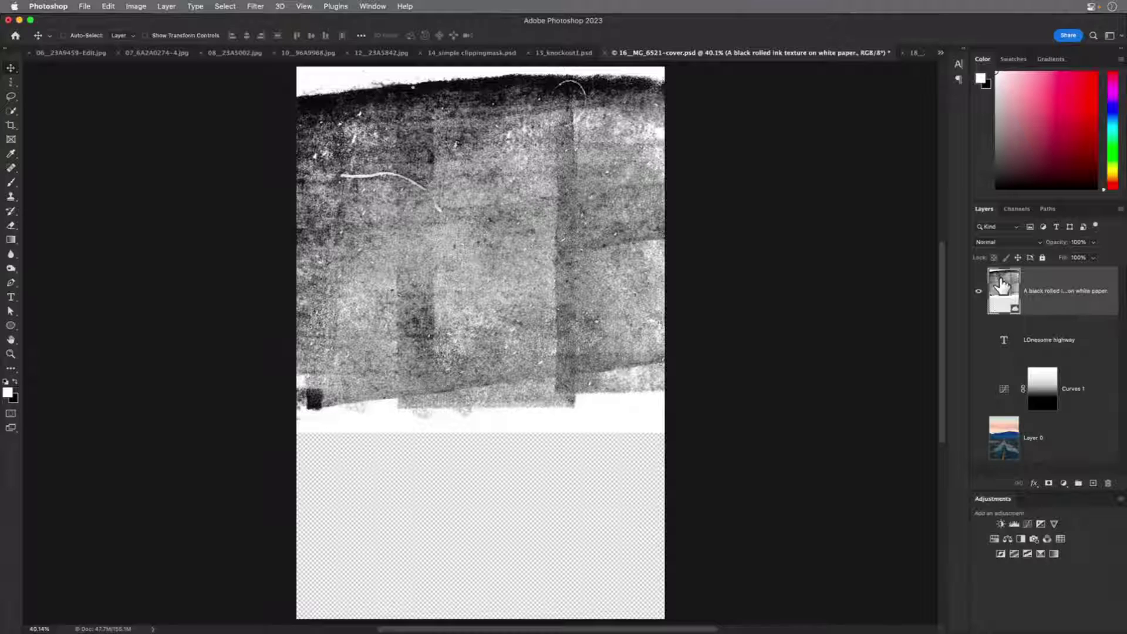
left_click(1018, 209)
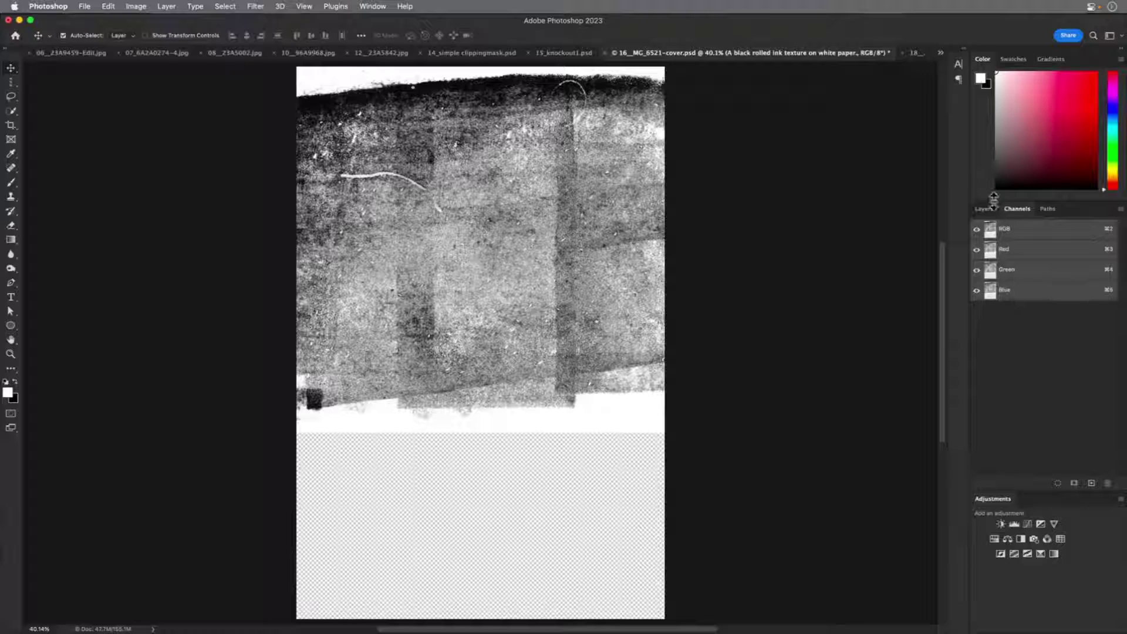
left_click(991, 232, "super")
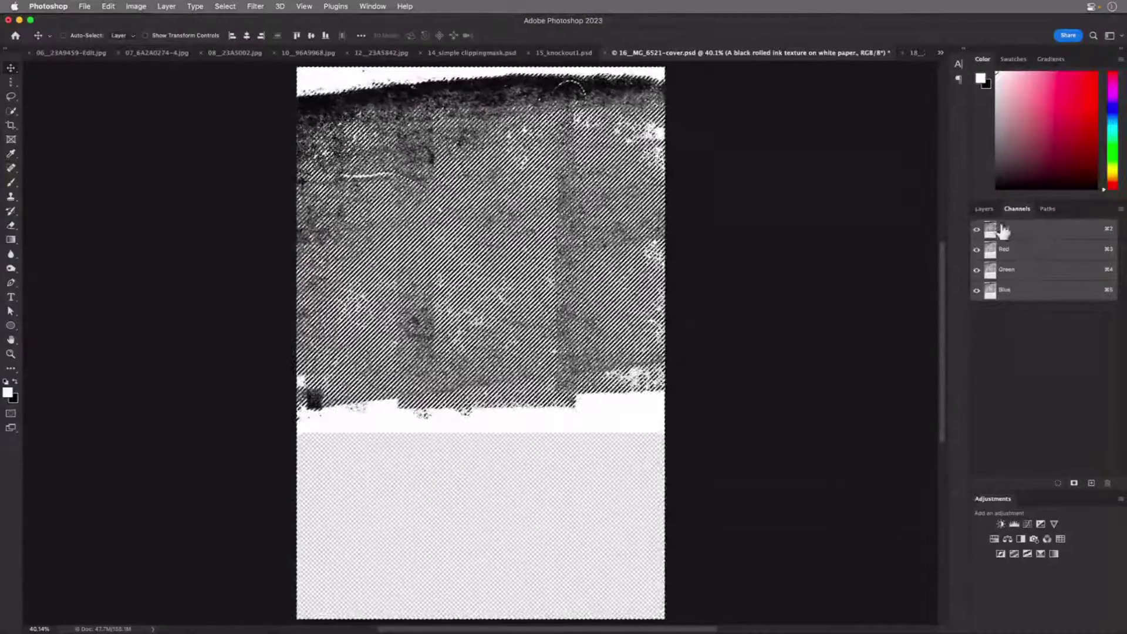
Hide the ink texture, show the other layers, and add a mask to the LOnesome highway text from the selection
left_click(989, 210)
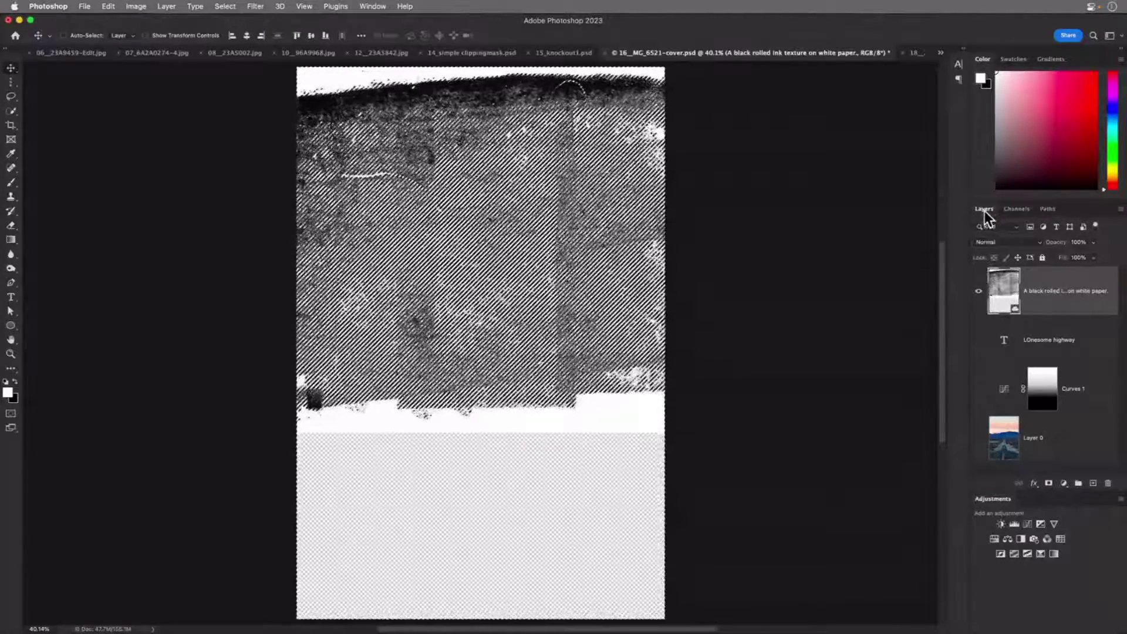
left_click(979, 291)
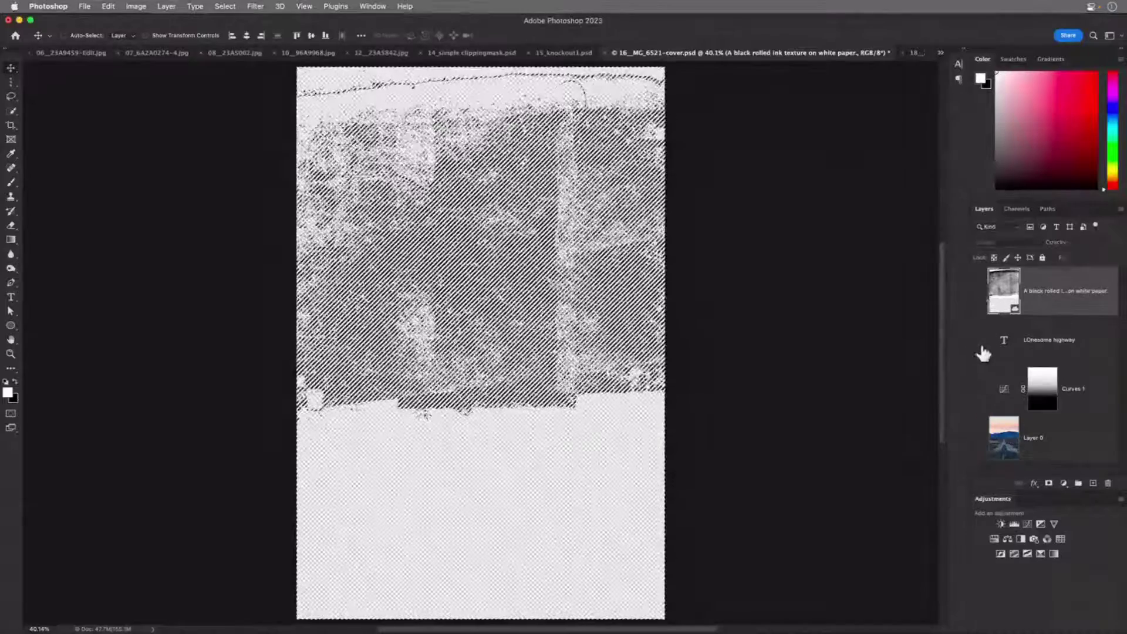
left_click_drag(978, 340, 984, 452)
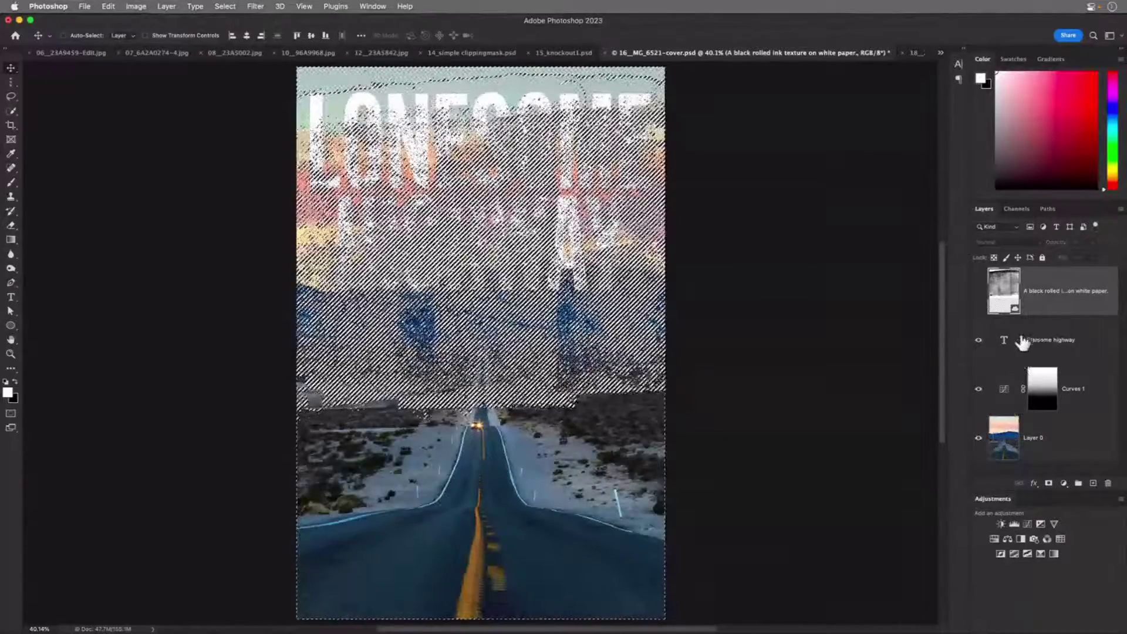
left_click(1031, 339)
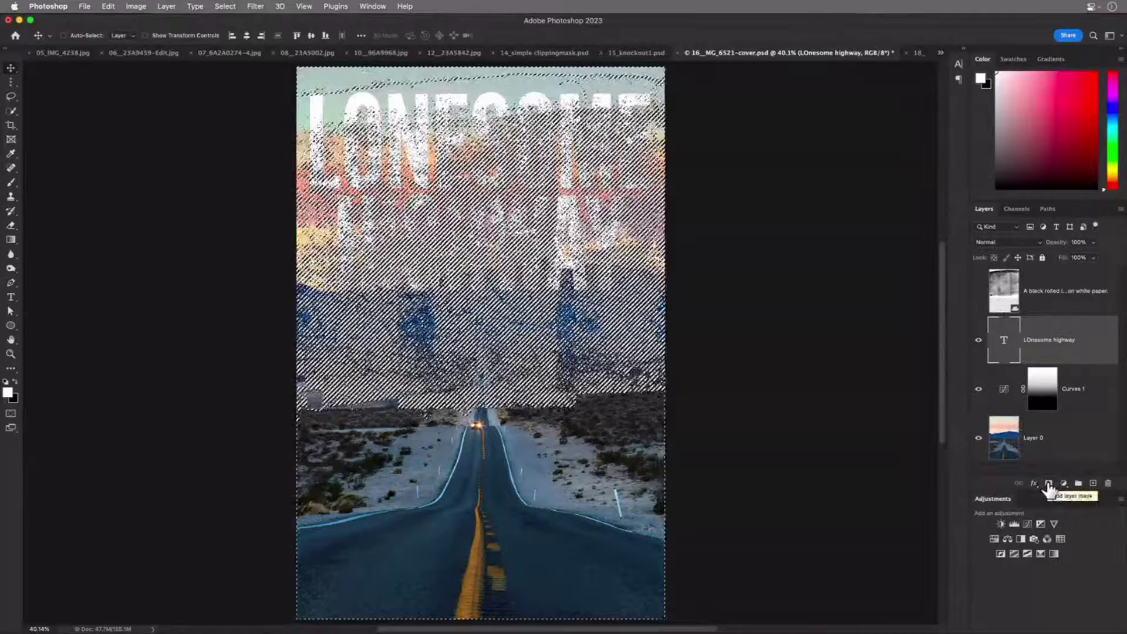
left_click(1049, 486)
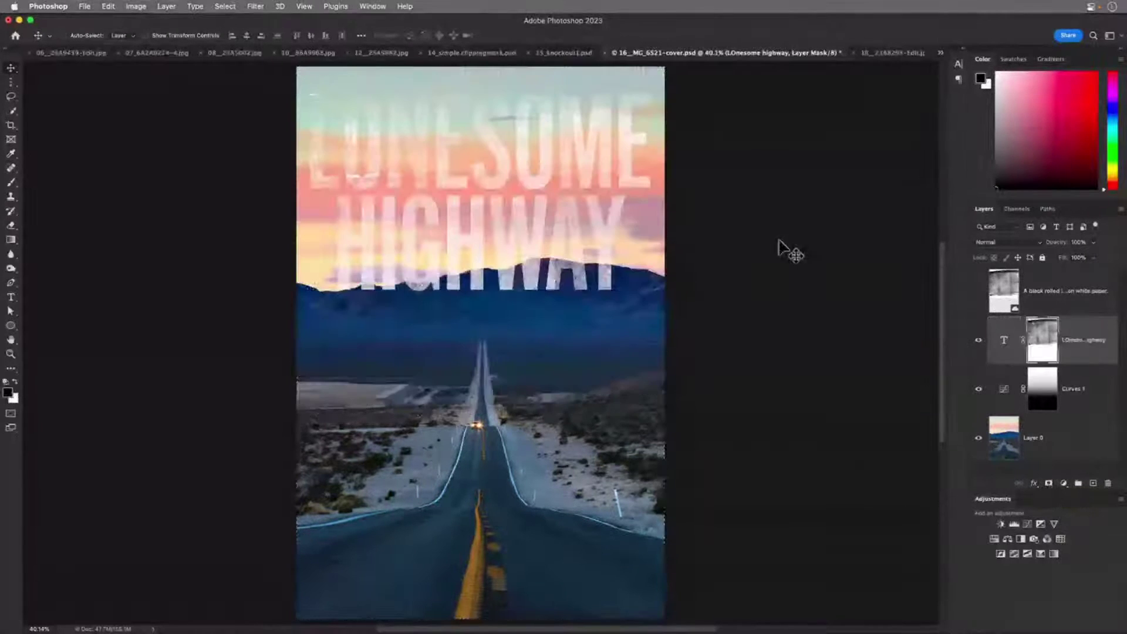
Inspect the text layer's mask on its own, then brighten it with Levels by lowering the white input level to about 108
left_click(1043, 340, "alt")
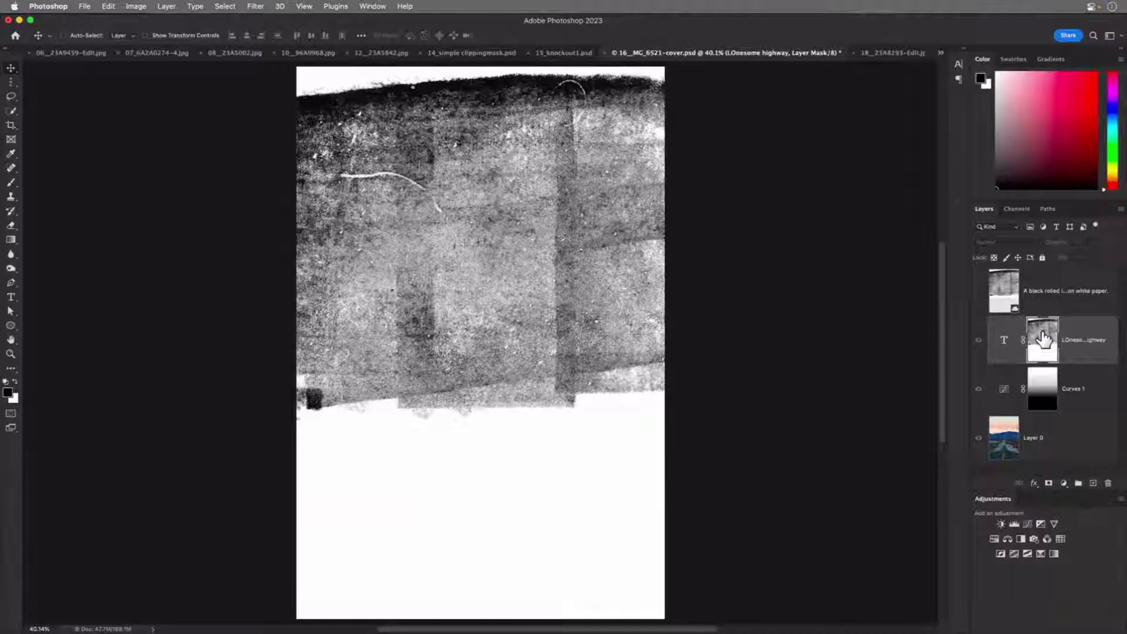
left_click(1043, 339, "alt")
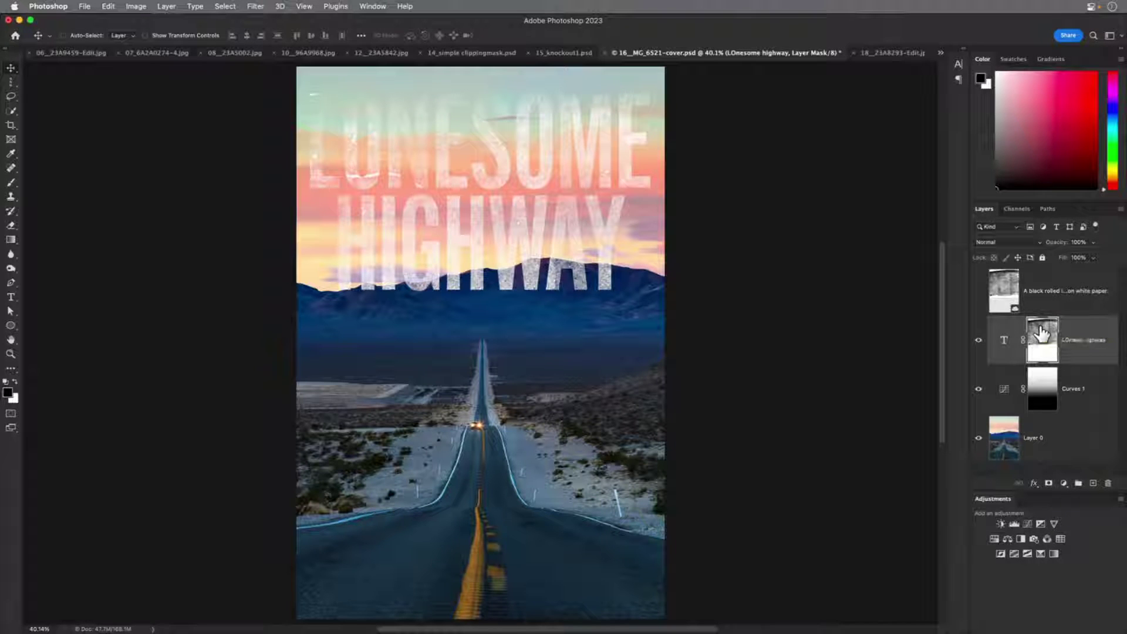
left_click(135, 6)
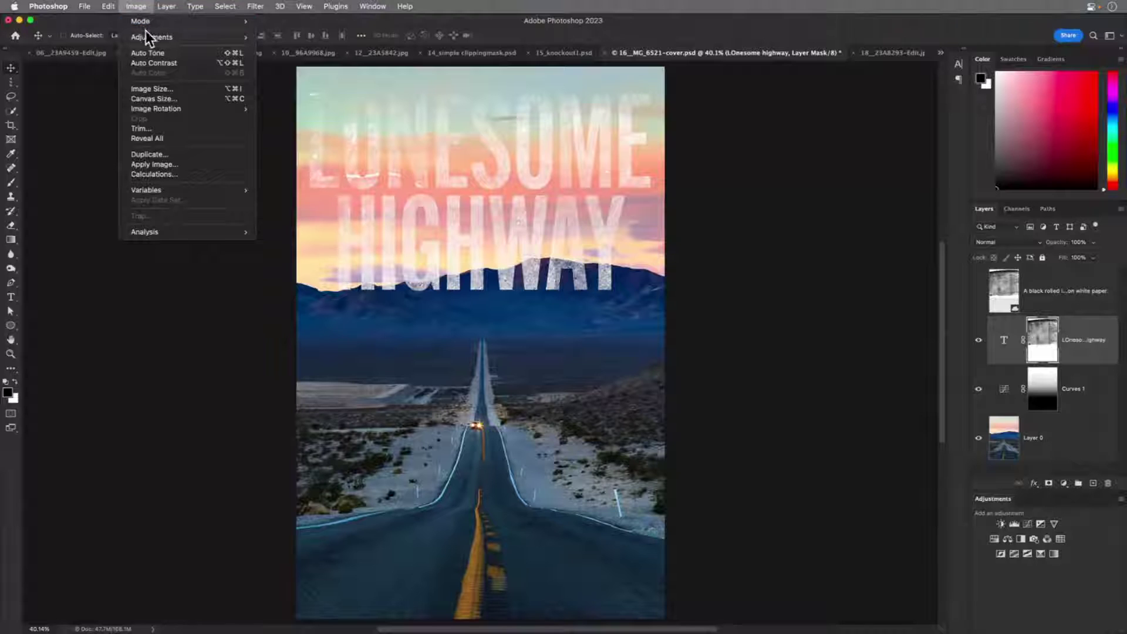
mouse_move(145, 38)
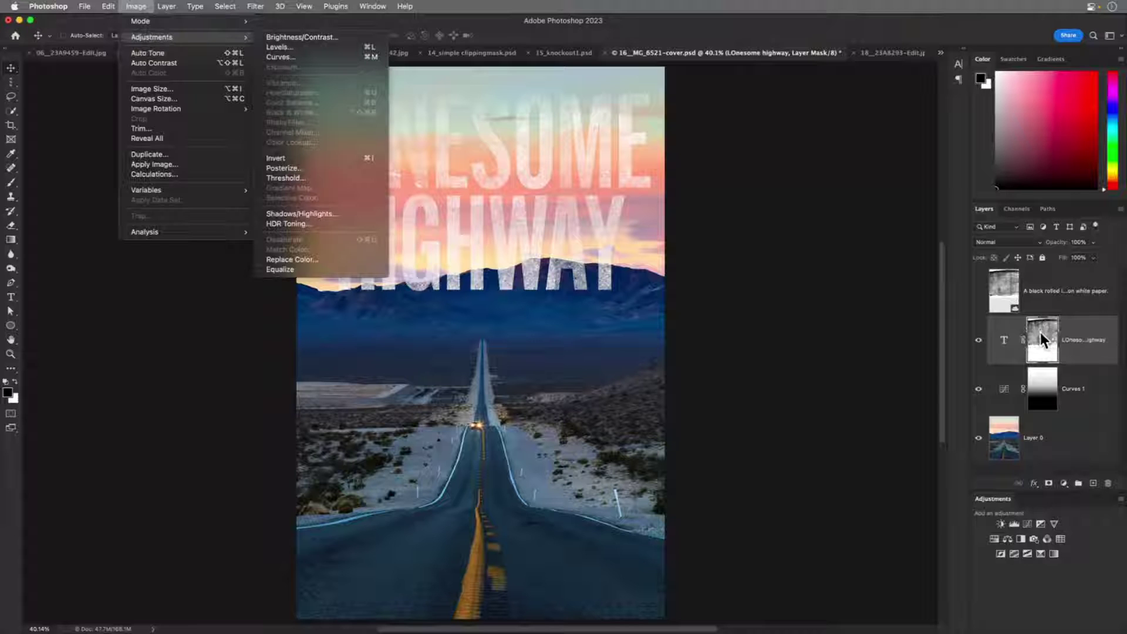
left_click(318, 47)
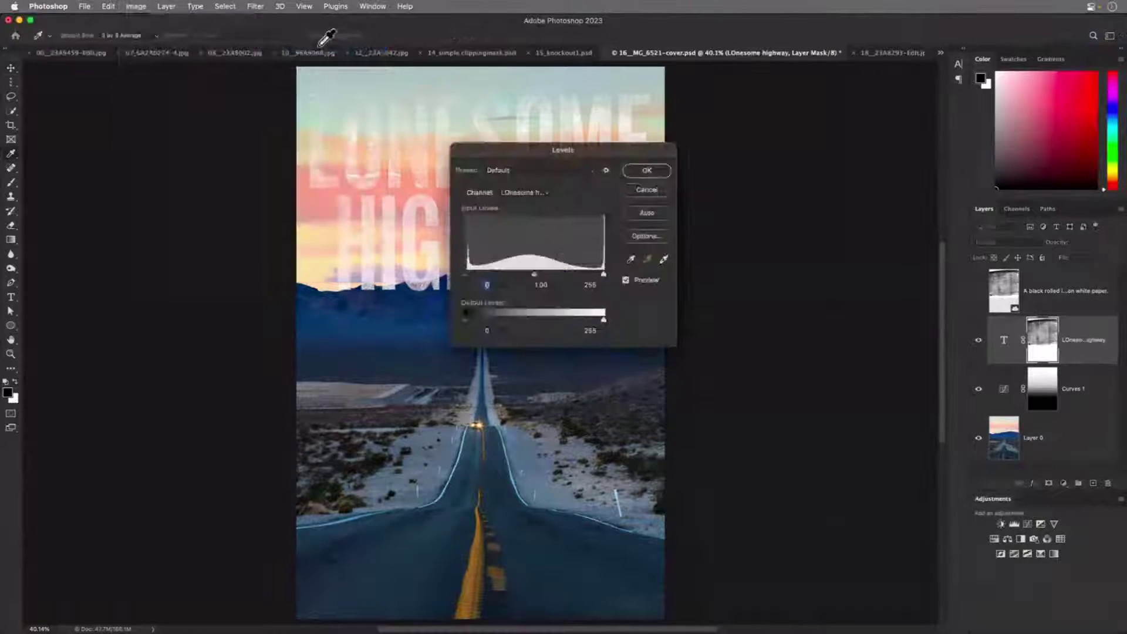
left_click_drag(527, 148, 758, 80)
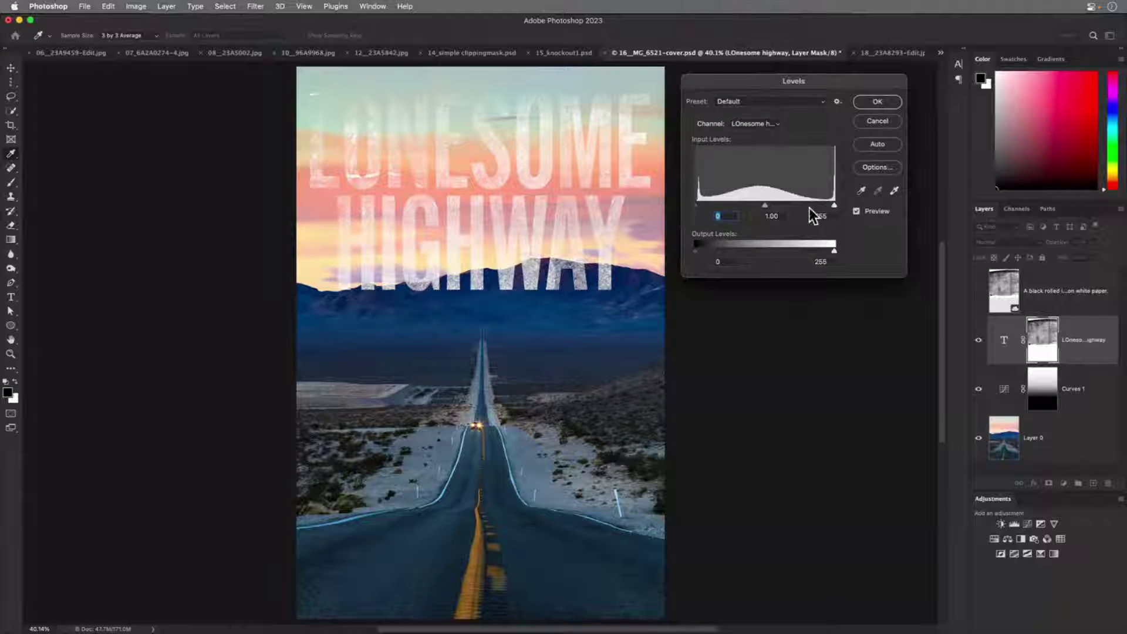
left_click_drag(834, 205, 755, 206)
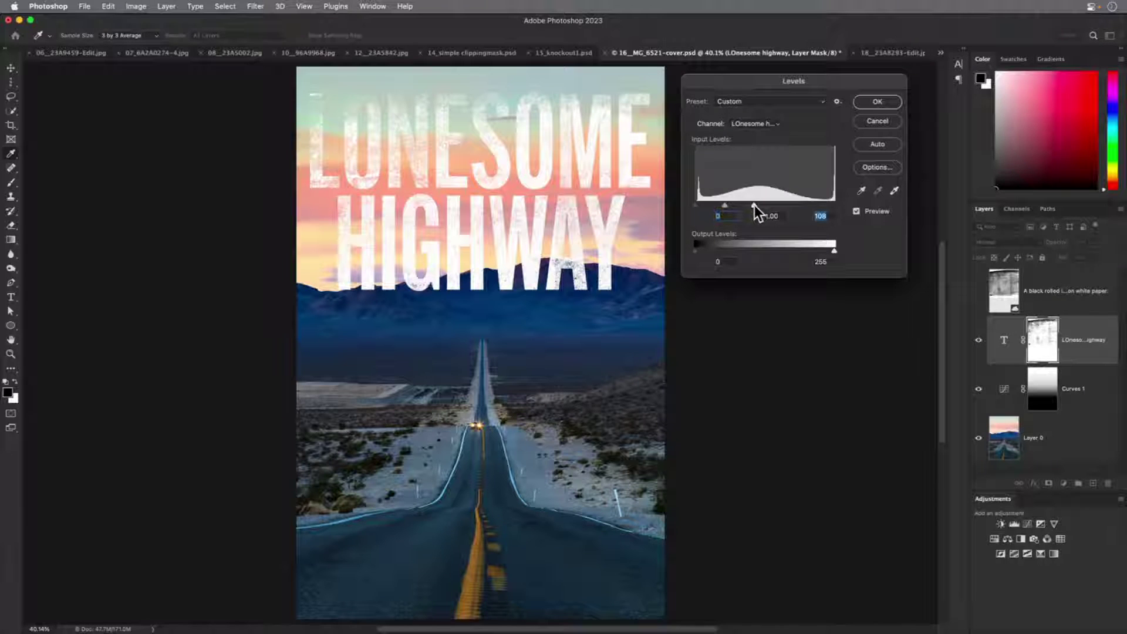
left_click(877, 102)
Unlink the mask from the LOnesome highway text and shift only the mask up and slightly left
key("v")
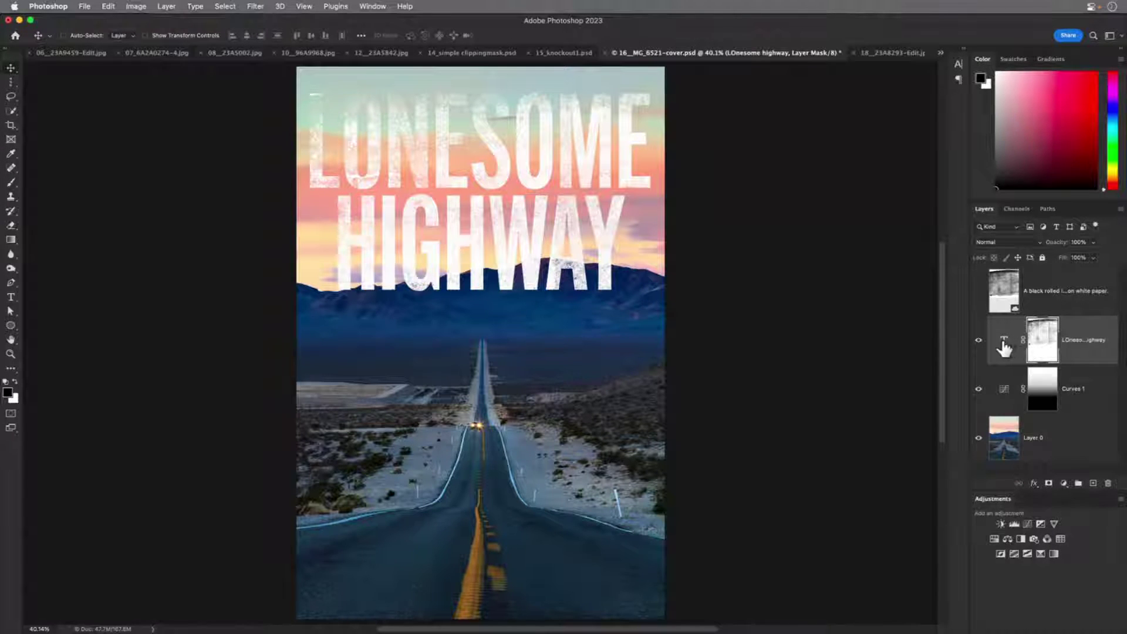
left_click_drag(1004, 347, 1018, 349)
left_click(1023, 340)
left_click_drag(488, 131, 471, 107)
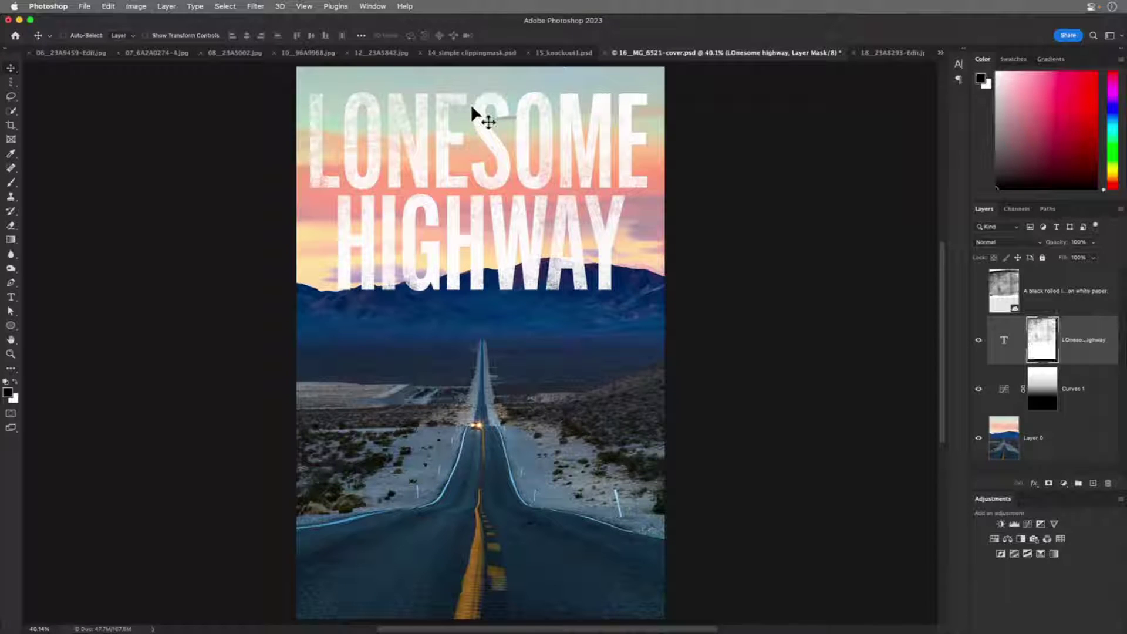
Select the sky in the Layer 0 road photo with the automatic Sky selection
left_click(1051, 437)
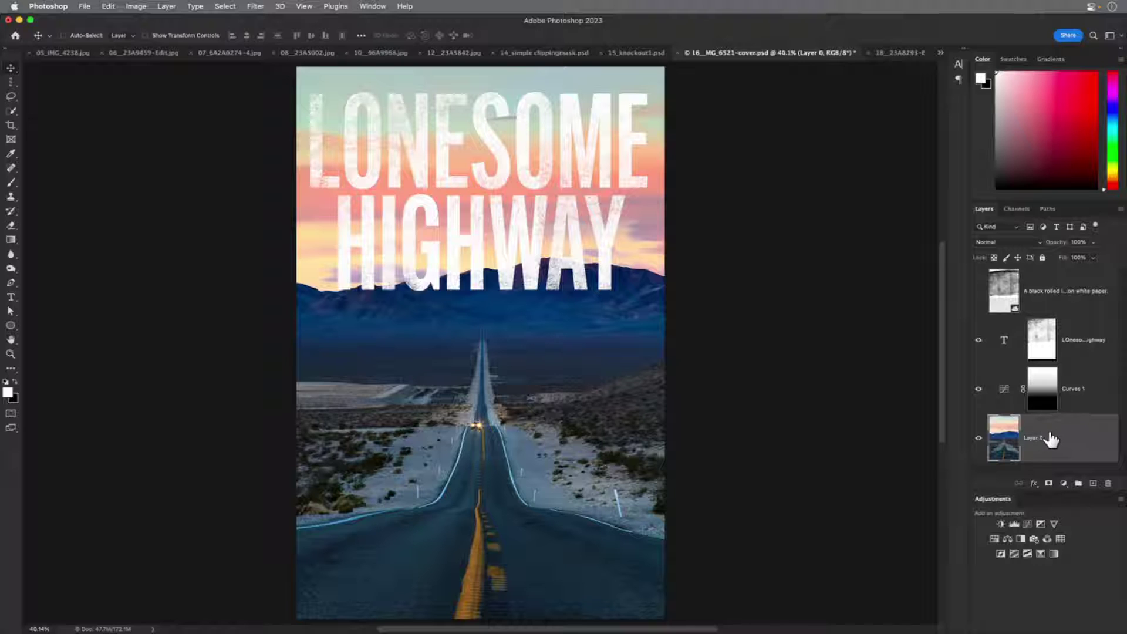
left_click(226, 7)
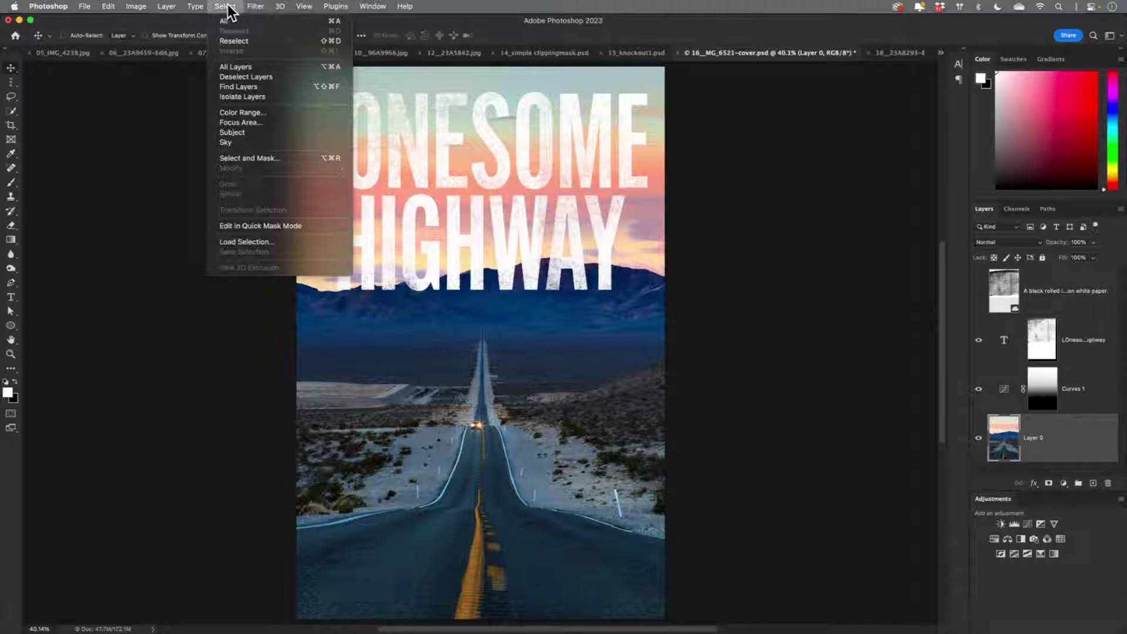
left_click(248, 143)
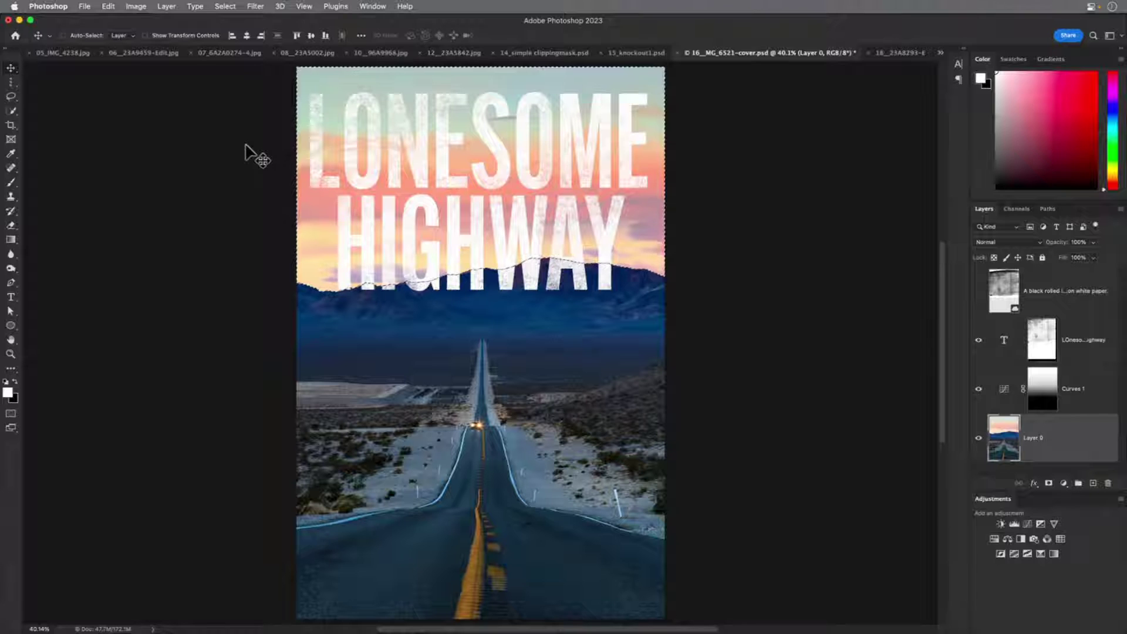
Invert the sky selection so the mountains, desert and road are selected instead
scroll(728, 207, "up", 4)
scroll(728, 207, "left", 2)
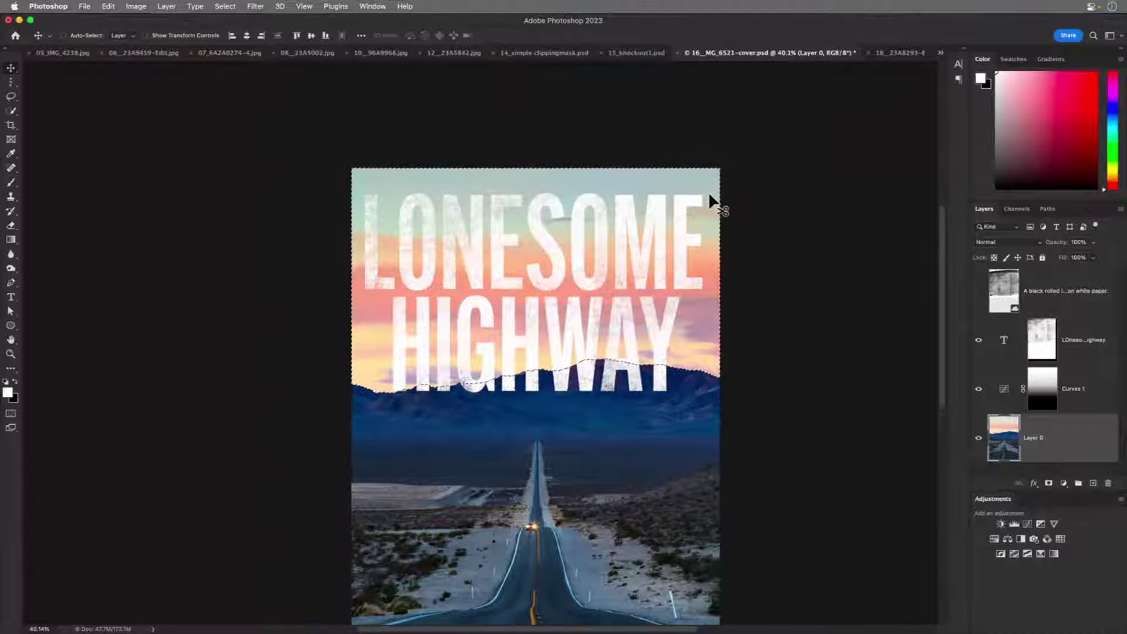
key("super+1")
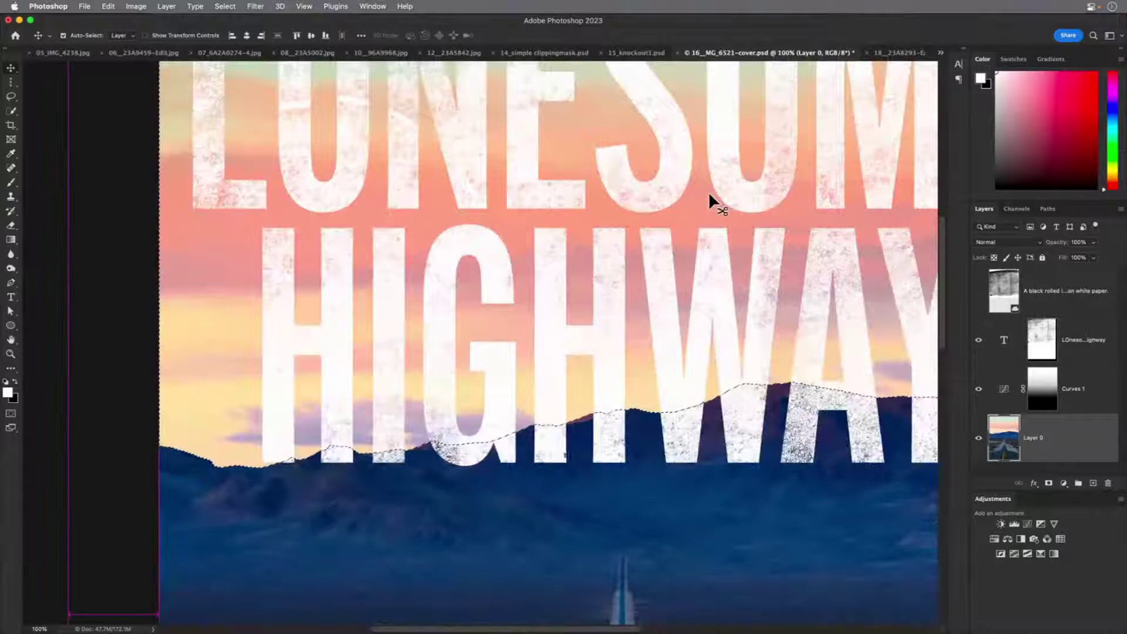
key("super+0")
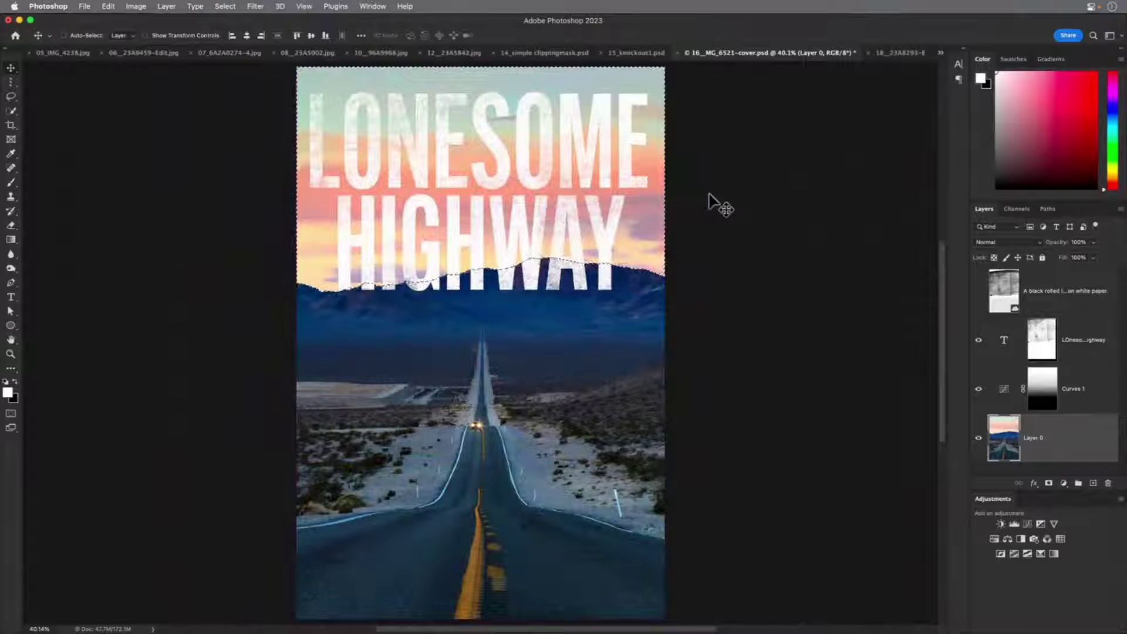
left_click(233, 4)
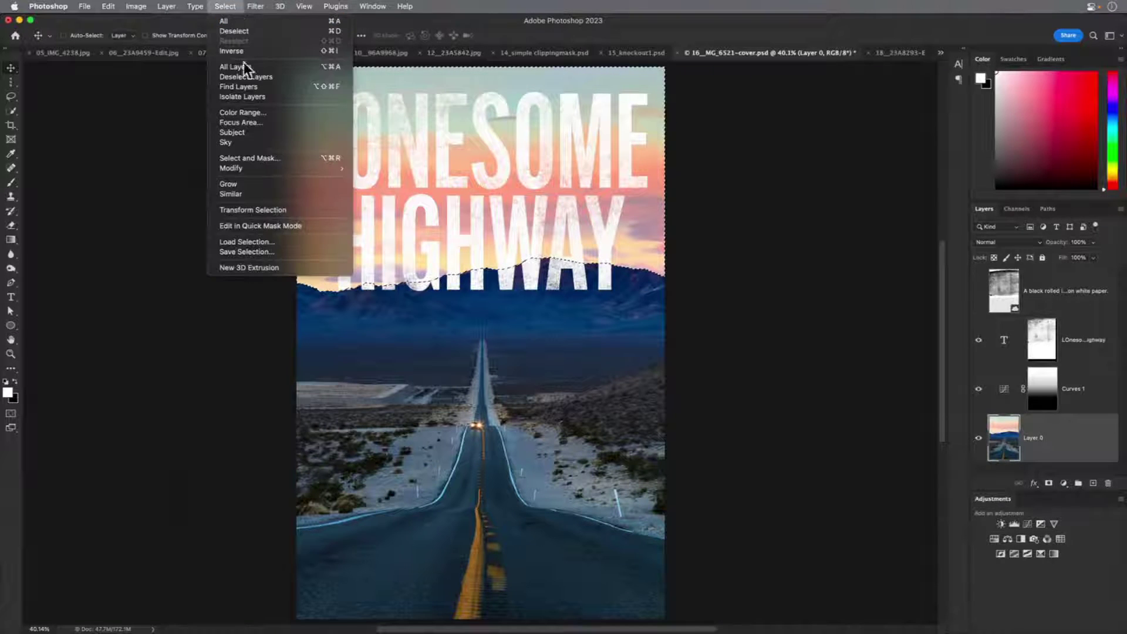
mouse_move(247, 4)
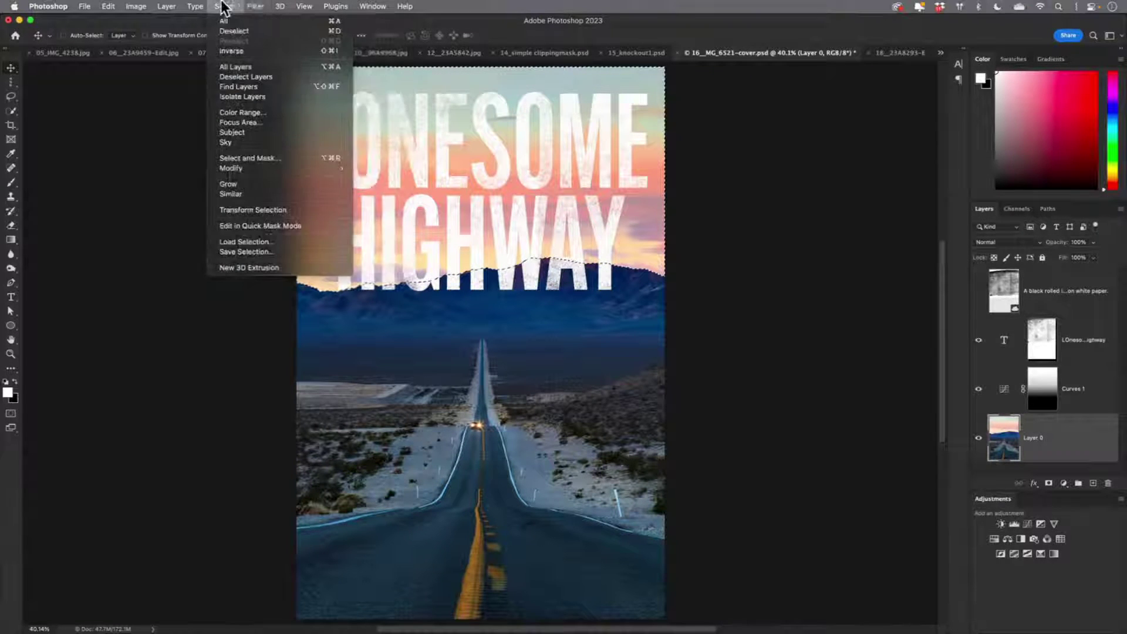
left_click(238, 52)
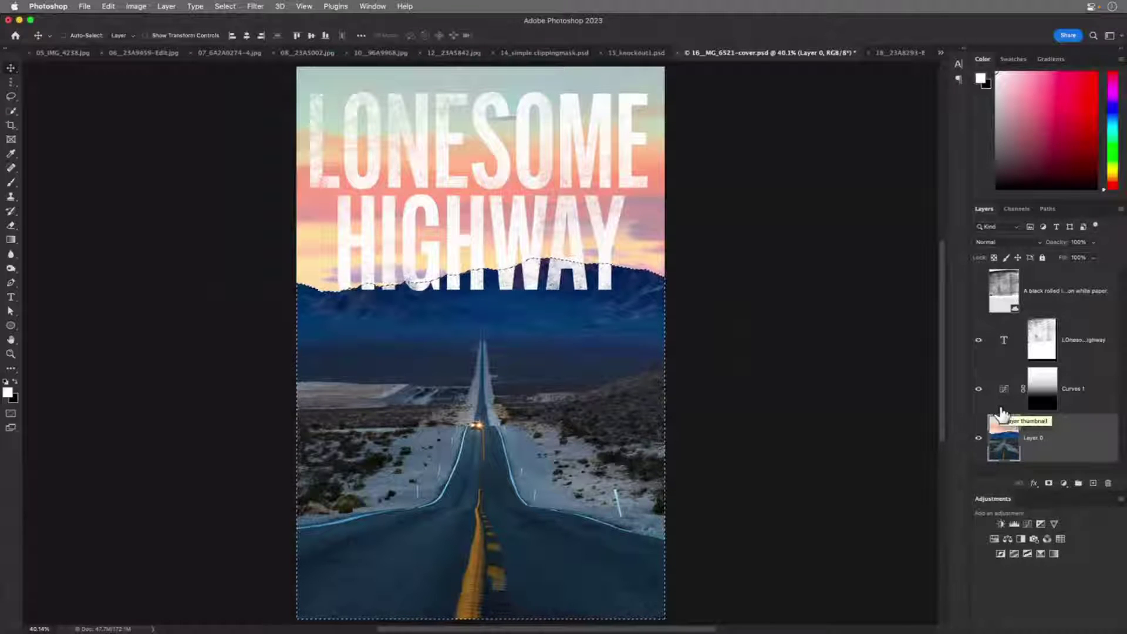
Copy the selected mountains and road to a new layer and place it directly above the LOnesome highway text layer
left_click(166, 7)
mouse_move(174, 20)
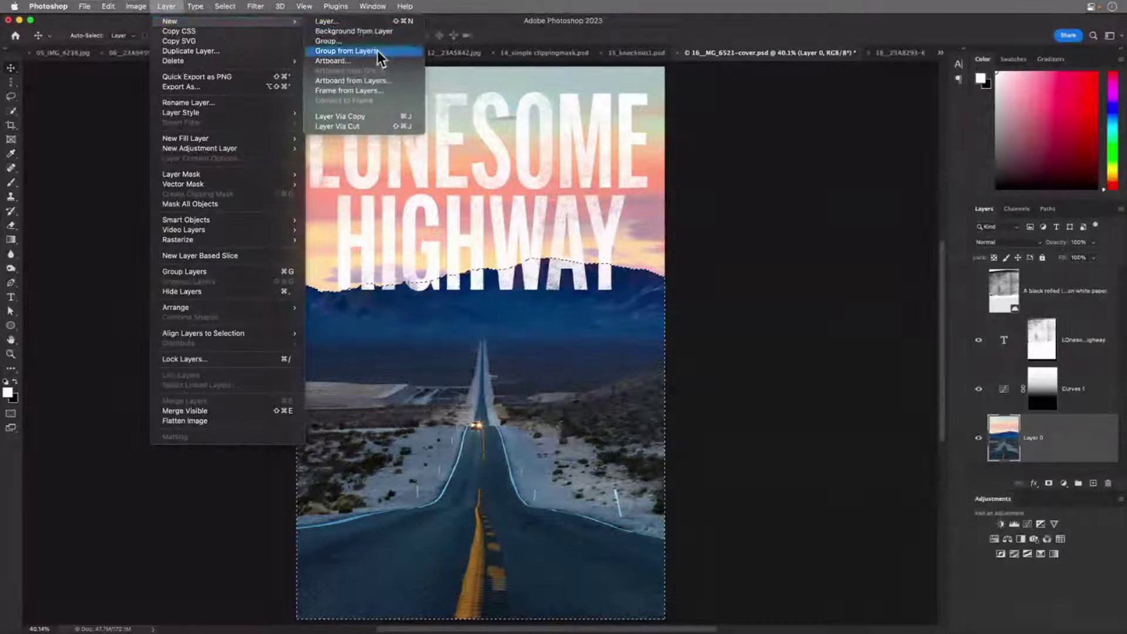
key("super+j")
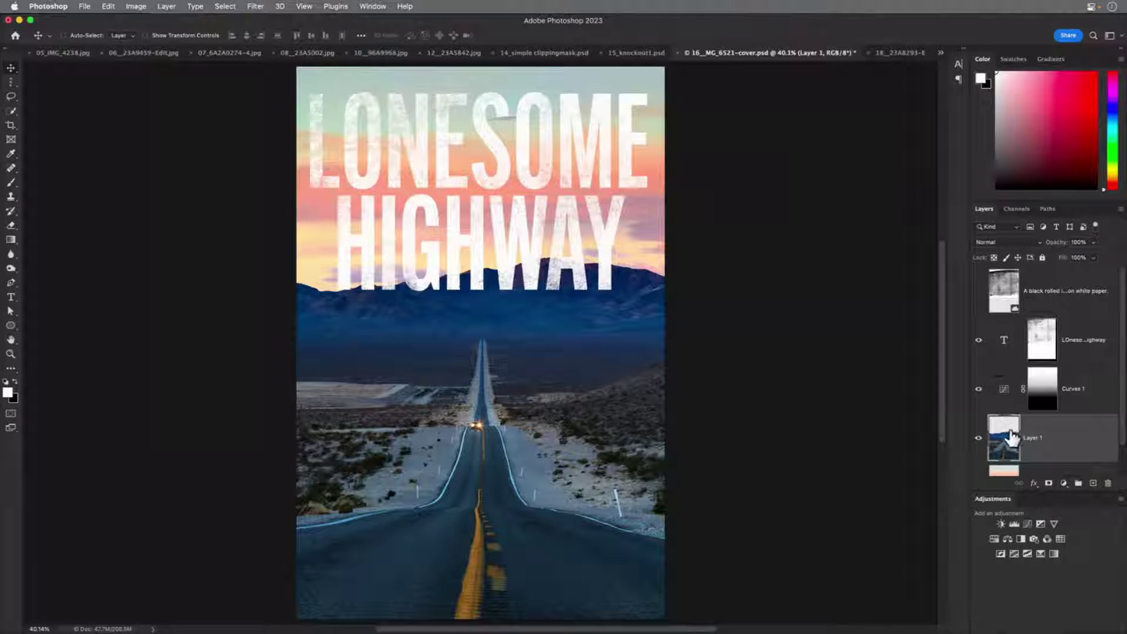
left_click_drag(1009, 439, 1005, 323)
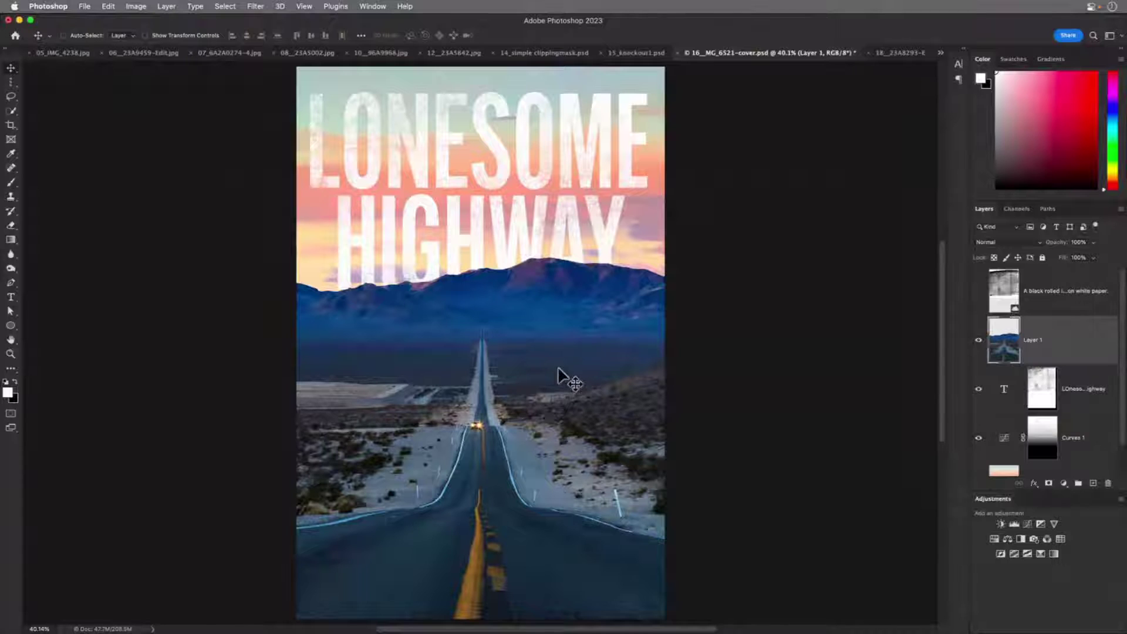
key("super+minus")
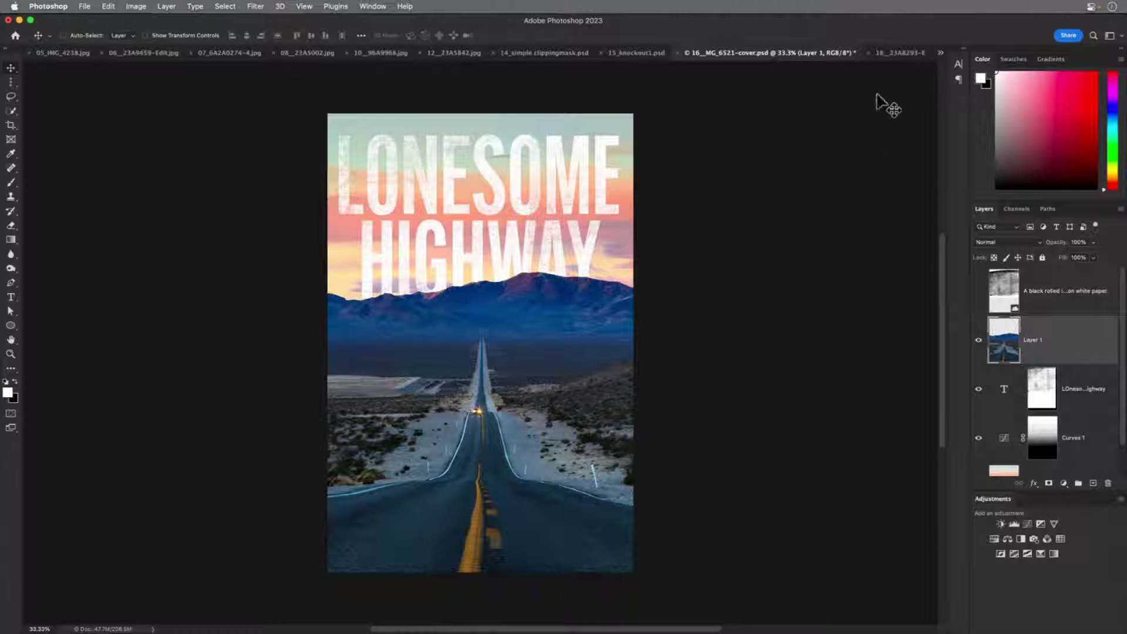
Switch to 18__23A8293-Edit.jpg and convert its Background layer to a Smart Object
left_click(899, 52)
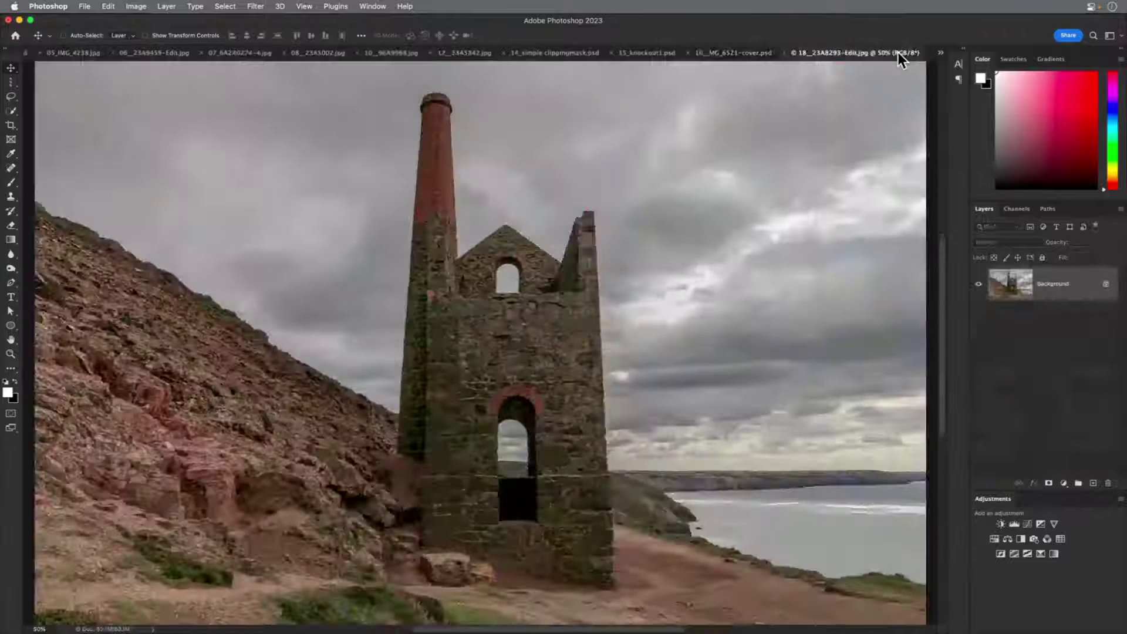
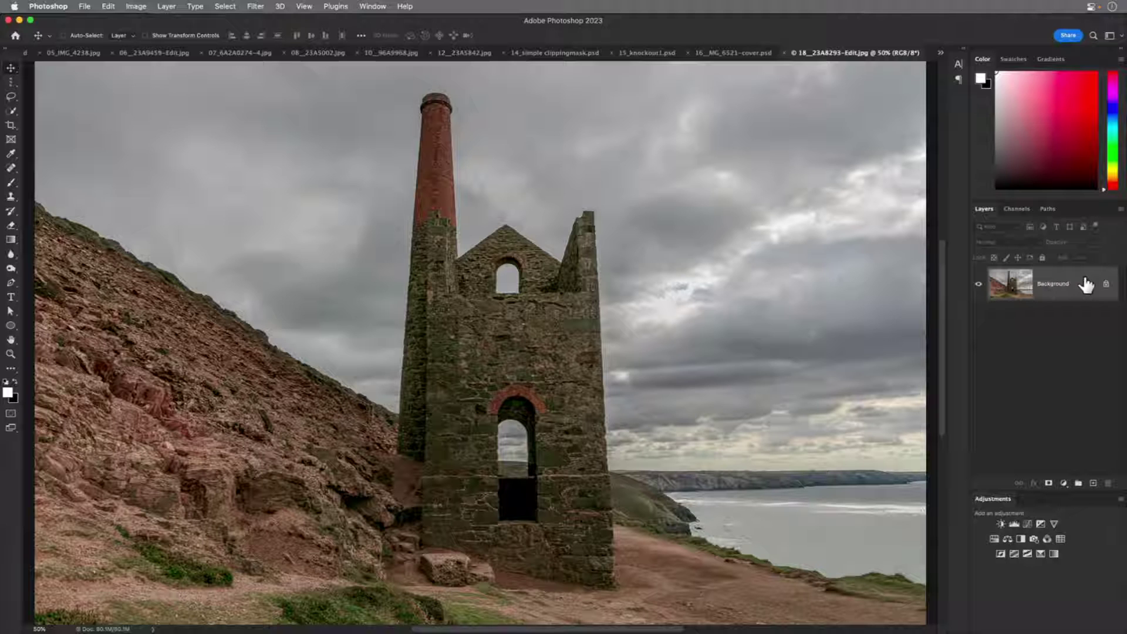
right_click(1086, 285)
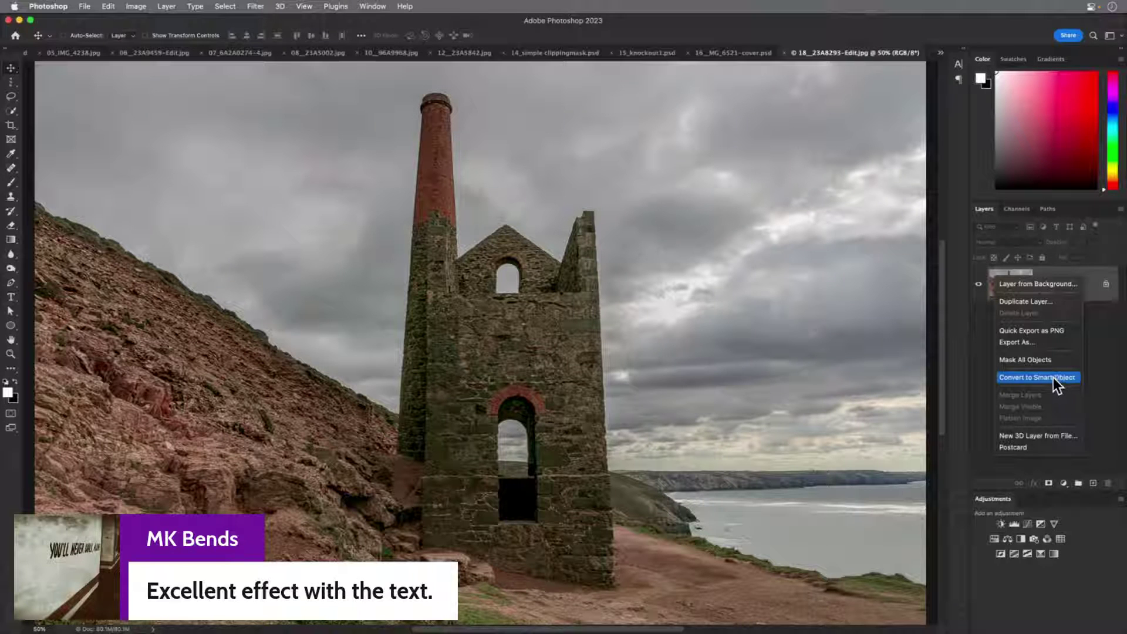
left_click(1102, 360)
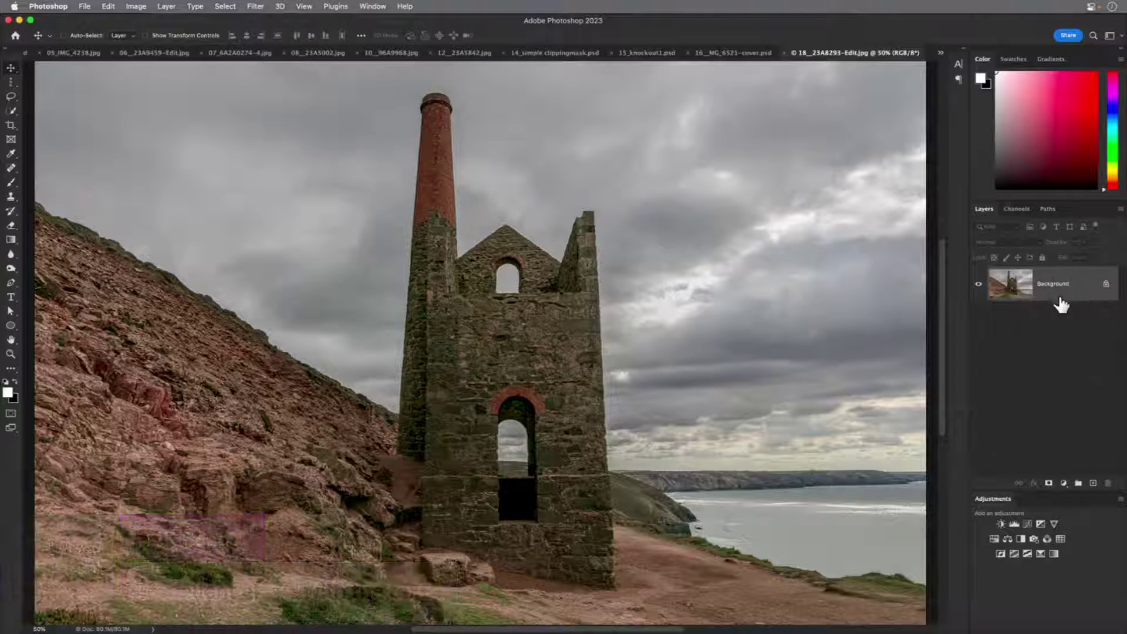
right_click(1086, 282)
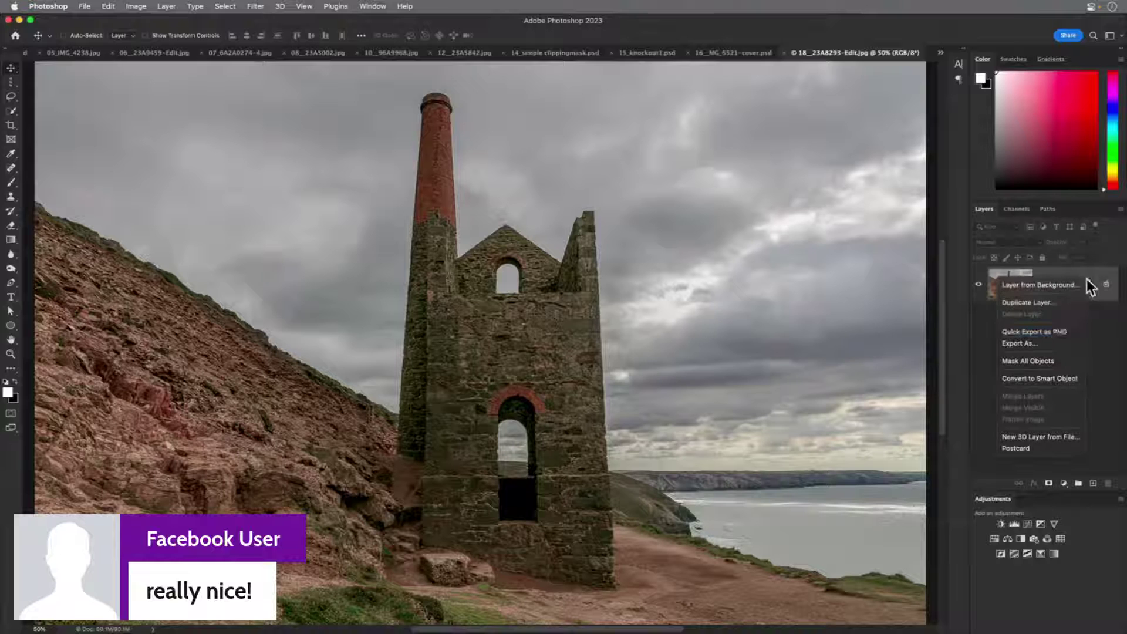
left_click(1057, 377)
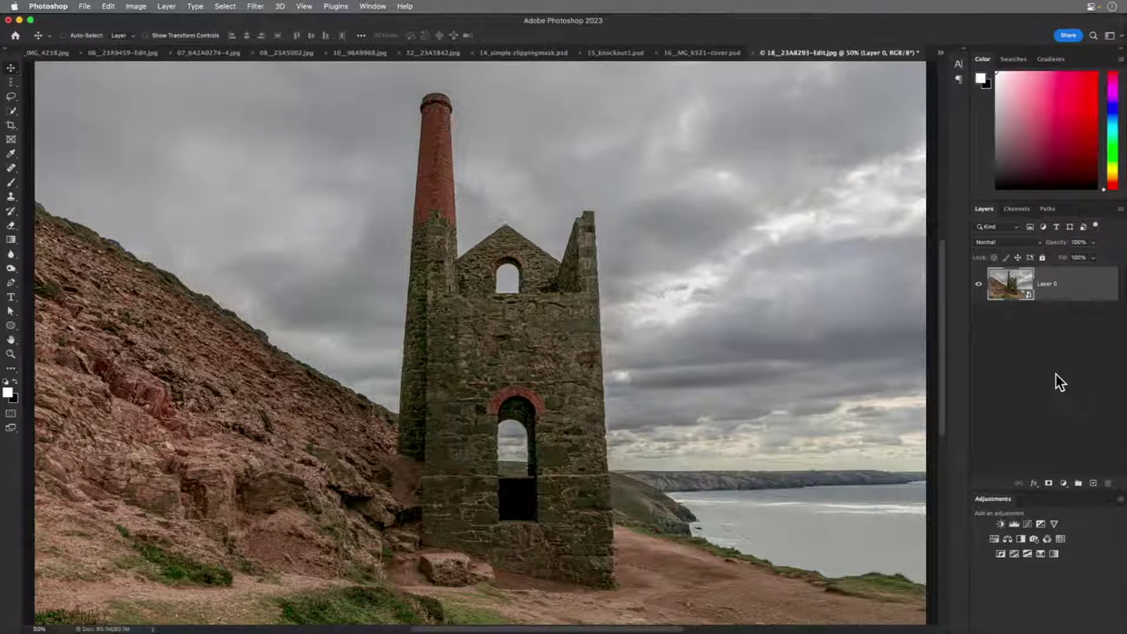
Apply the Camera Raw Filter to the ruined tower photo using the CN01 preset from Style: Cinematic
left_click(256, 6)
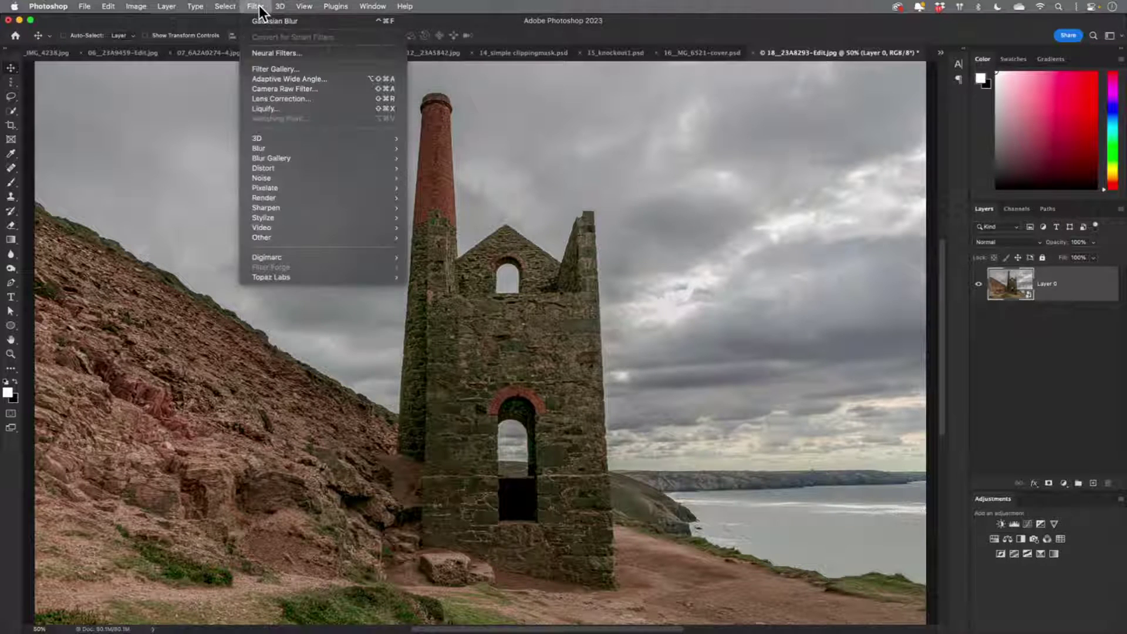
left_click(291, 88)
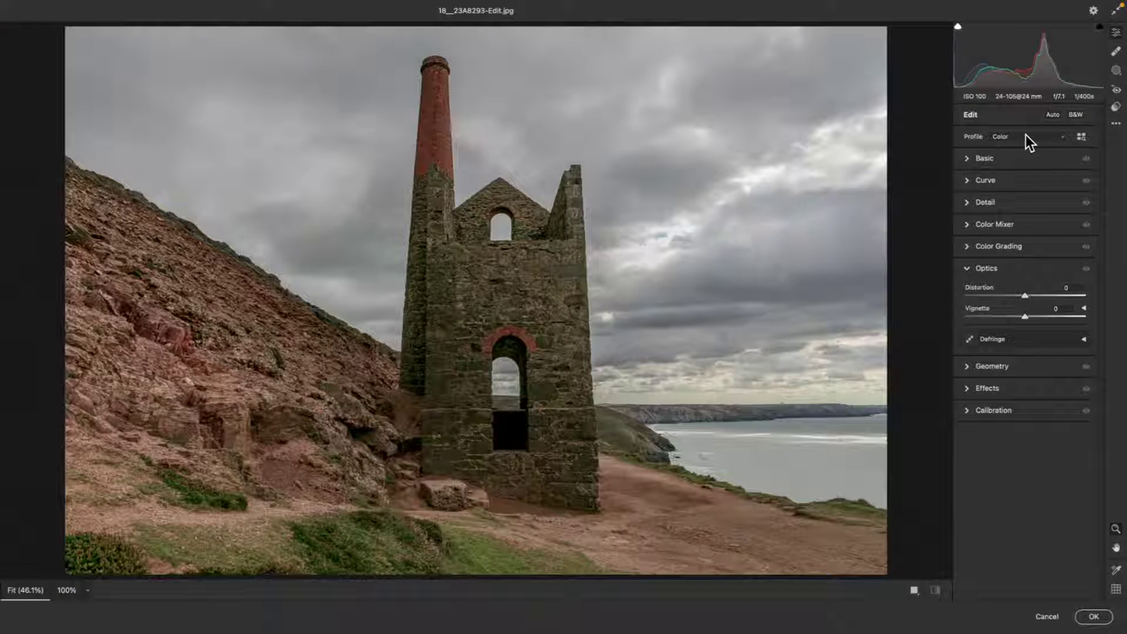
left_click(1116, 107)
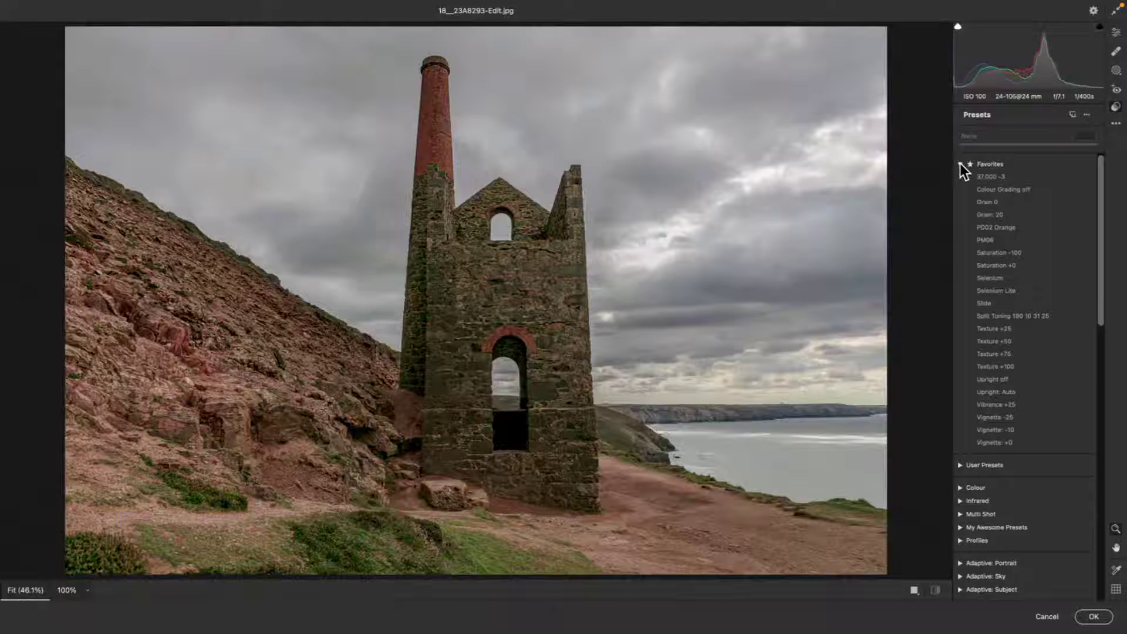
left_click(960, 164)
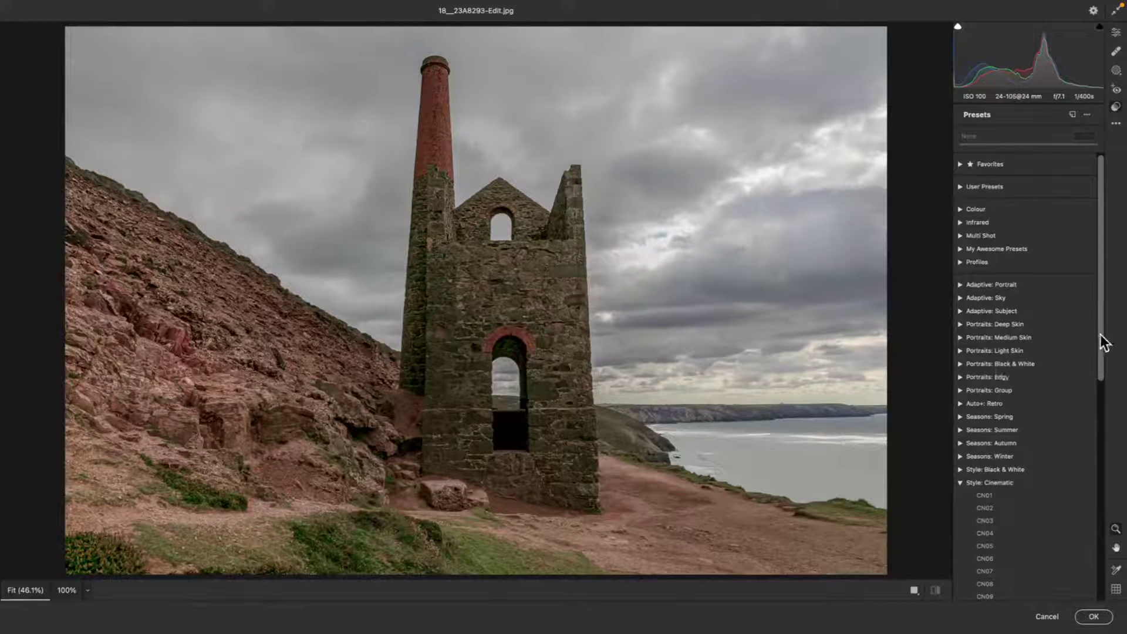
left_click_drag(1102, 342, 1094, 398)
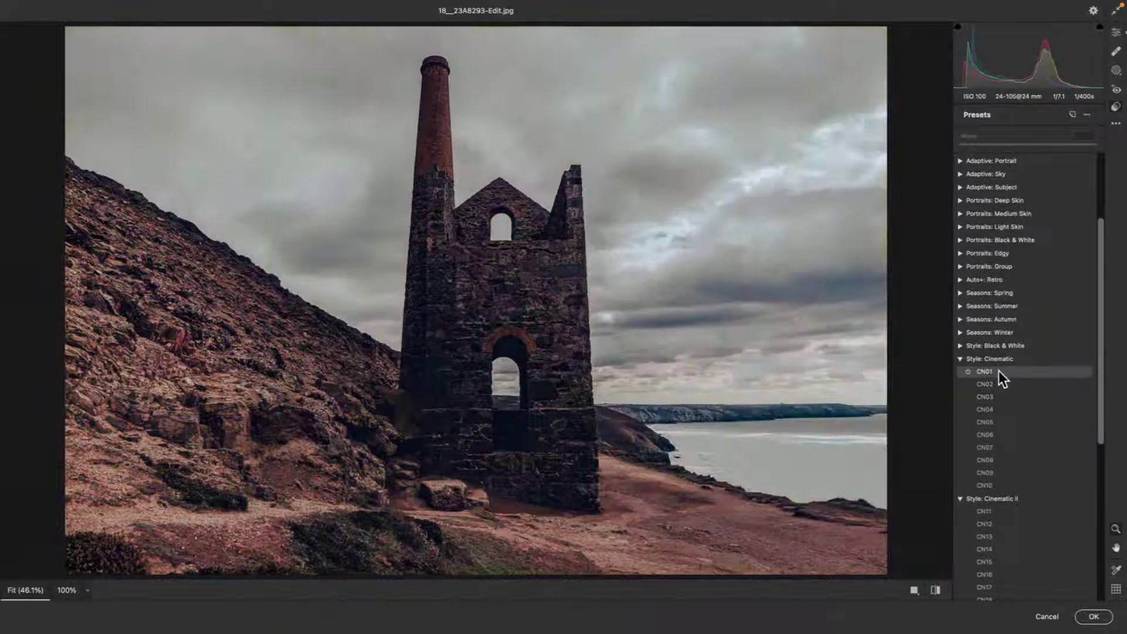
left_click(992, 371)
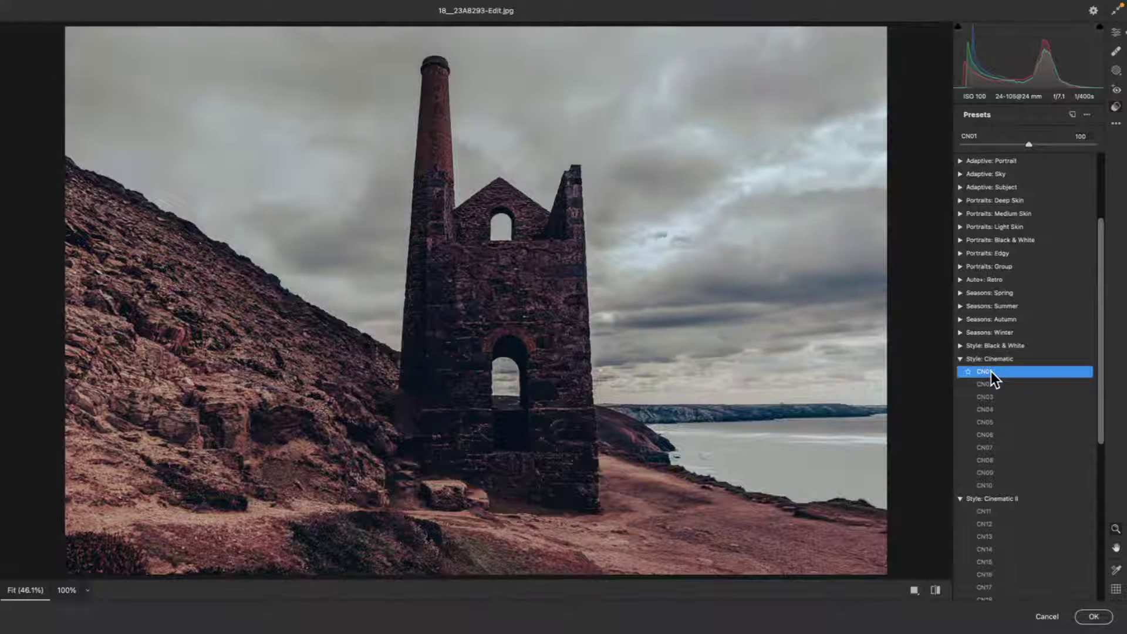
left_click(1096, 619)
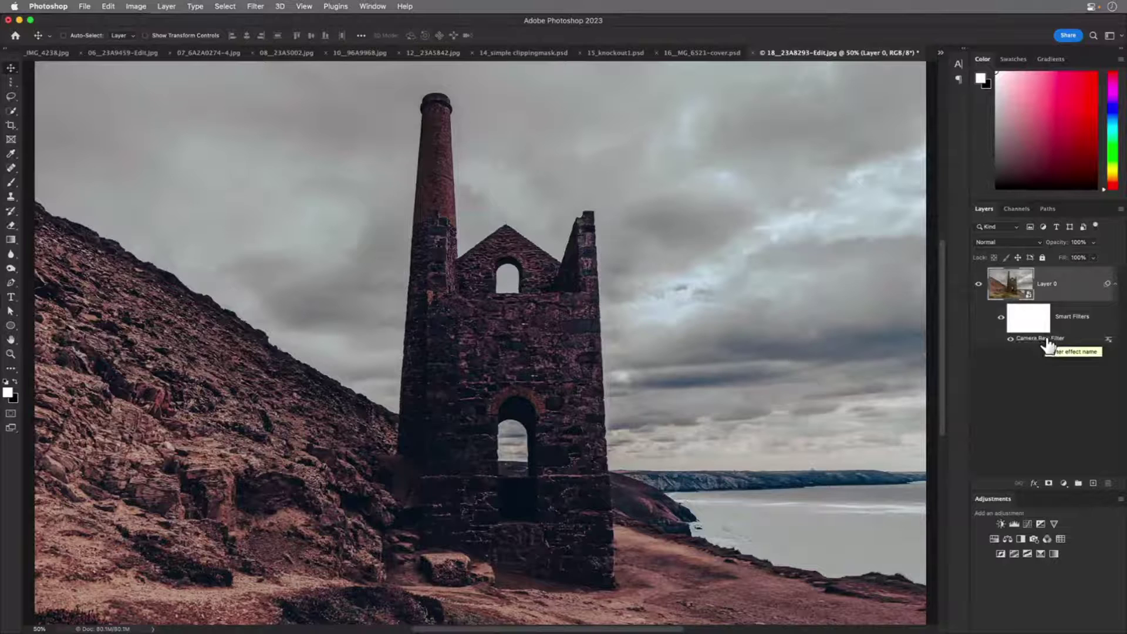
Reopen the Camera Raw smart filter on Layer 0, review its Style: Cinematic presets, and keep CN01
left_click_drag(1047, 347, 1040, 331)
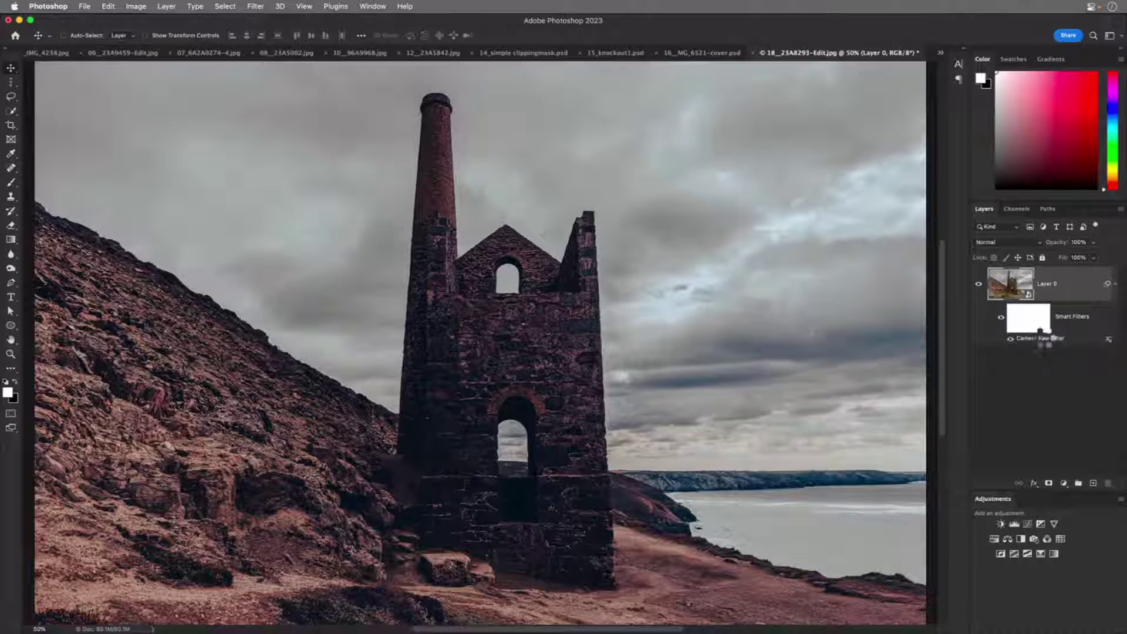
double_click(1044, 337)
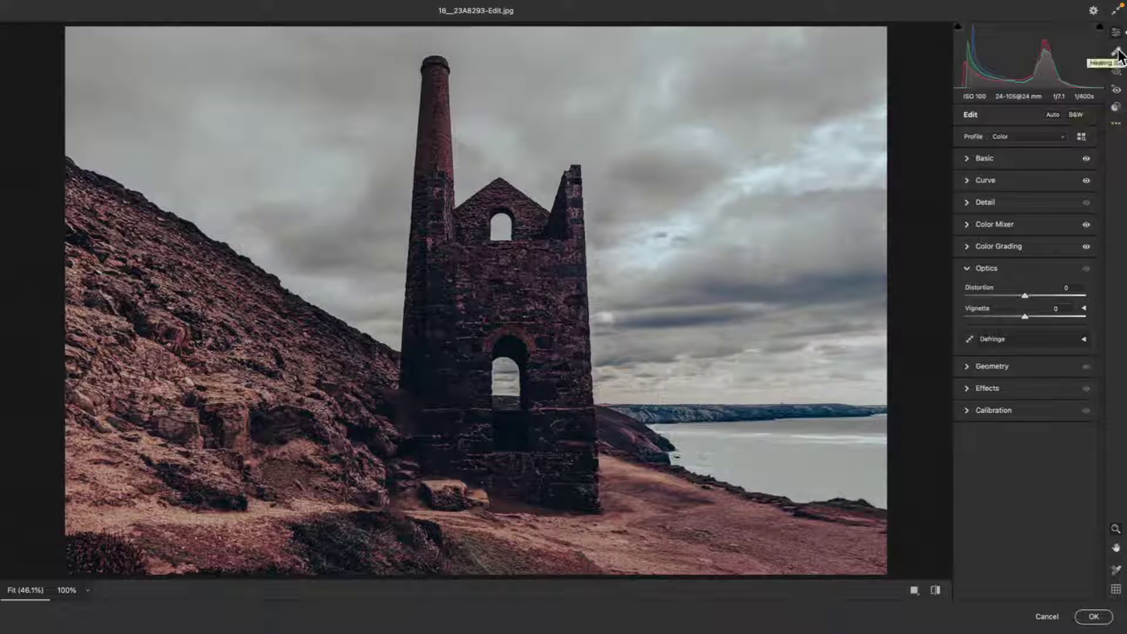
left_click(1116, 108)
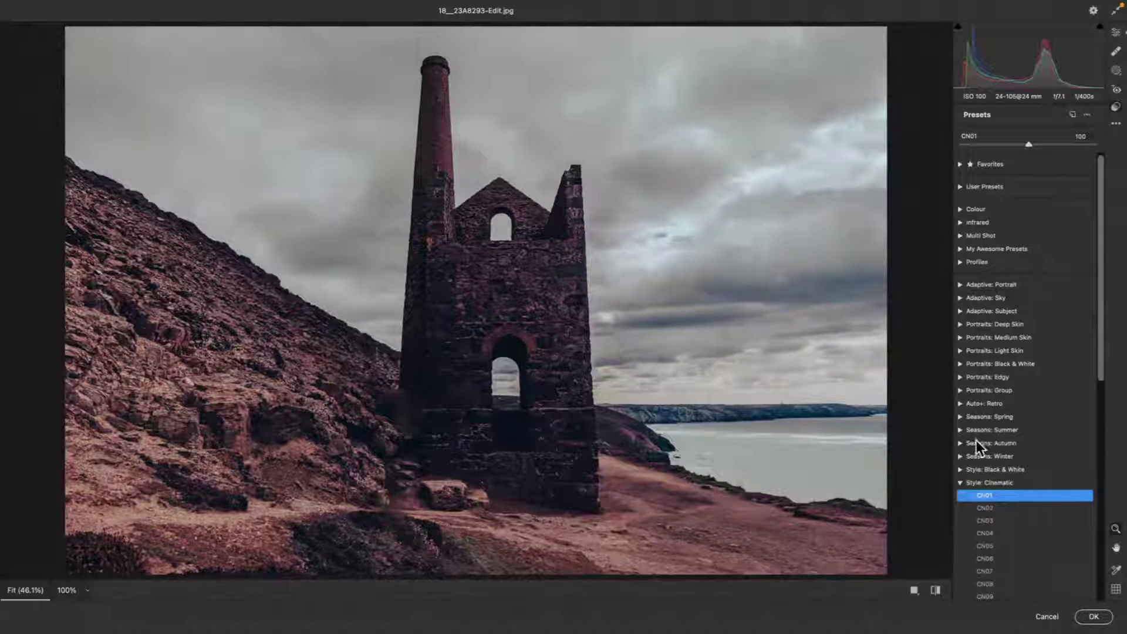
left_click_drag(1103, 369, 1093, 404)
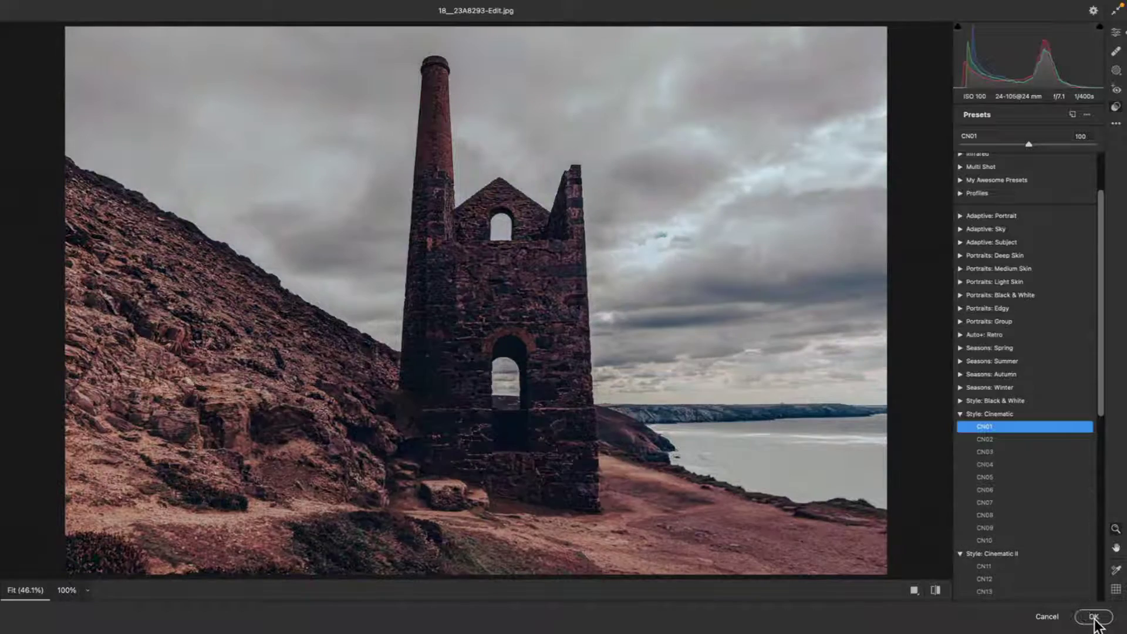
left_click(1094, 616)
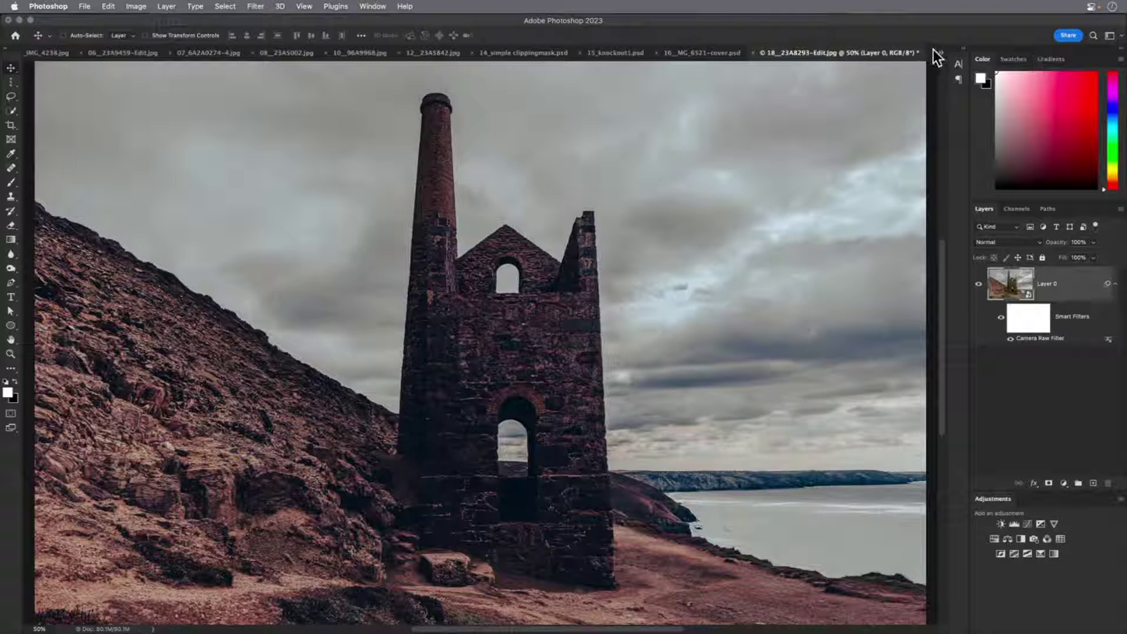
Switch to the black-and-white skyline photo 19__96A6274.jpg and add a Gradient Map adjustment layer
left_click(940, 53)
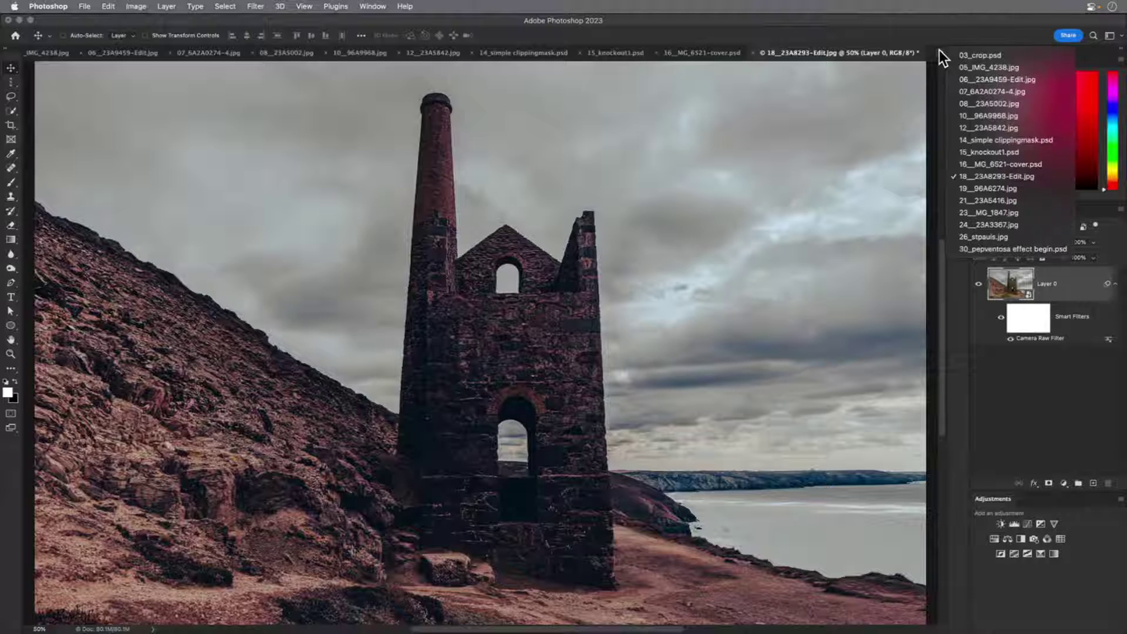
left_click(982, 185)
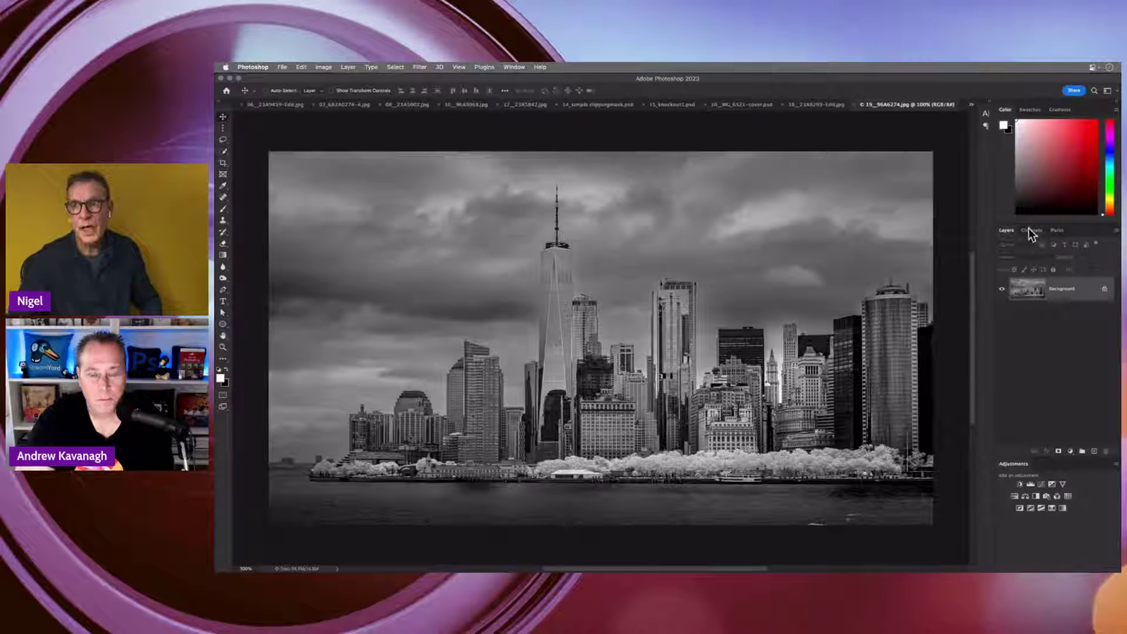
left_click(1070, 451)
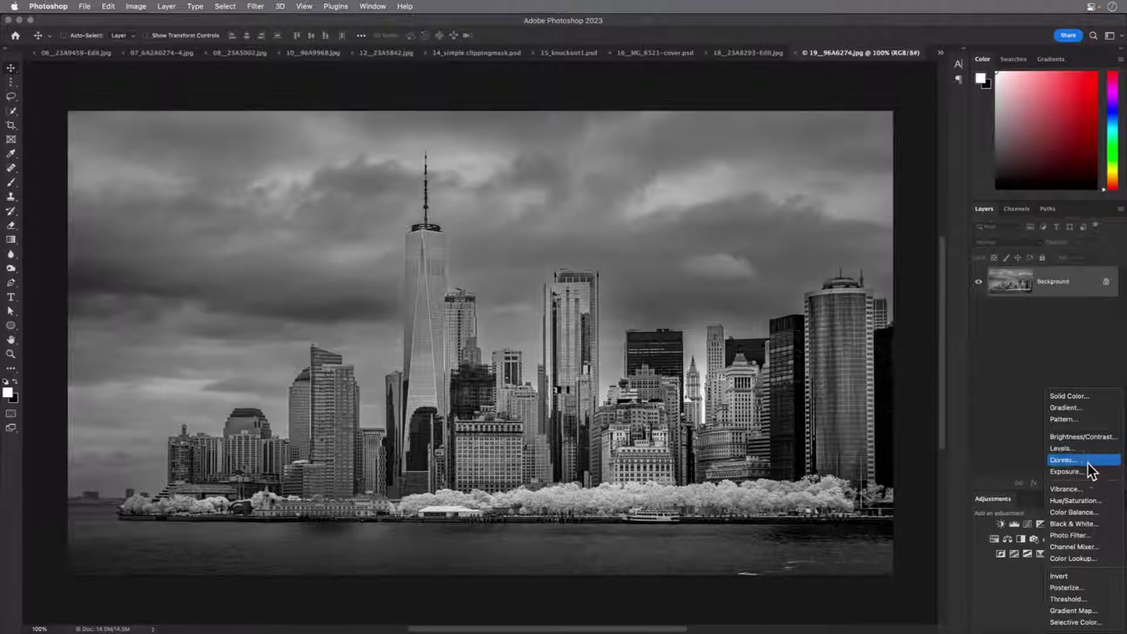
left_click(1072, 610)
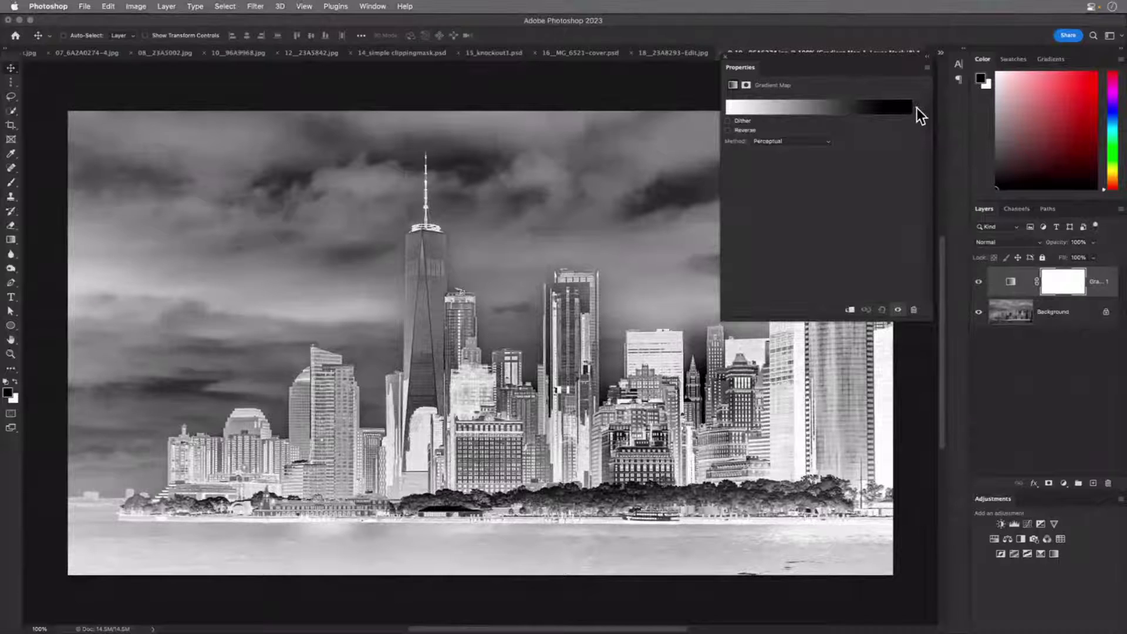
Open the Gradient Map's gradient in the Gradient Editor and browse its preset groups down to Legacy Gradients
left_click(816, 106)
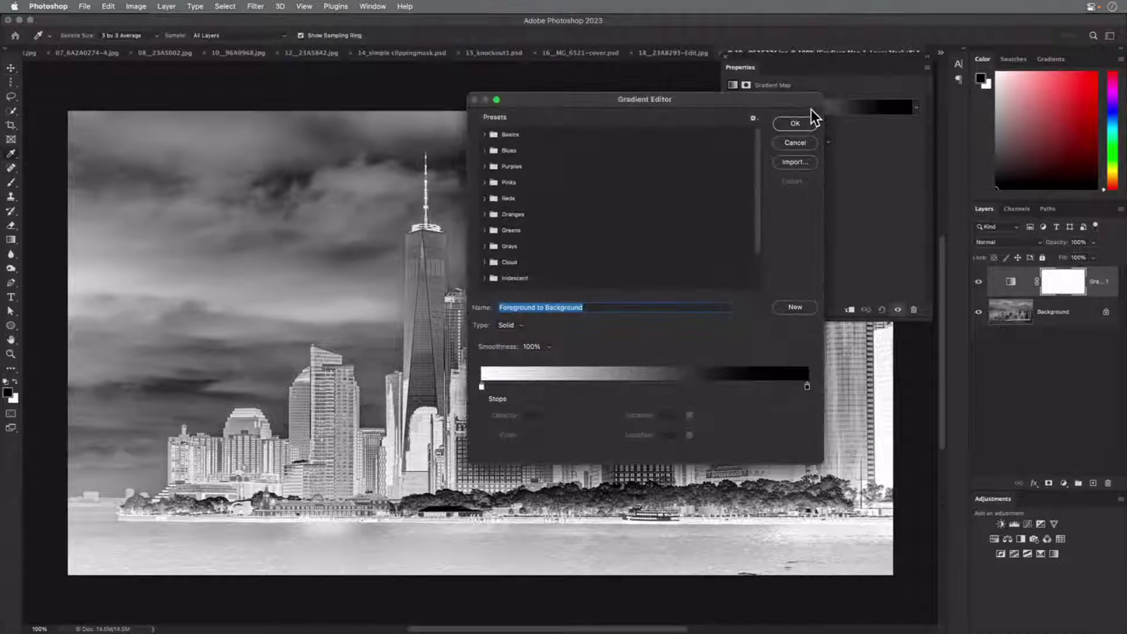
left_click_drag(765, 96, 636, 83)
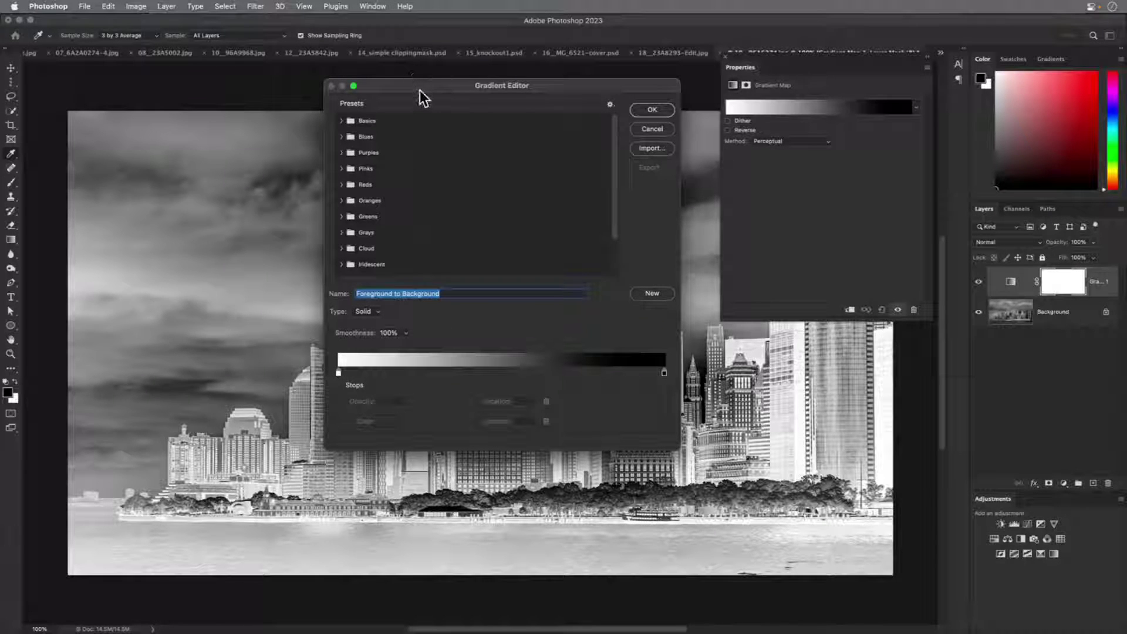
scroll(393, 202, "down", 3)
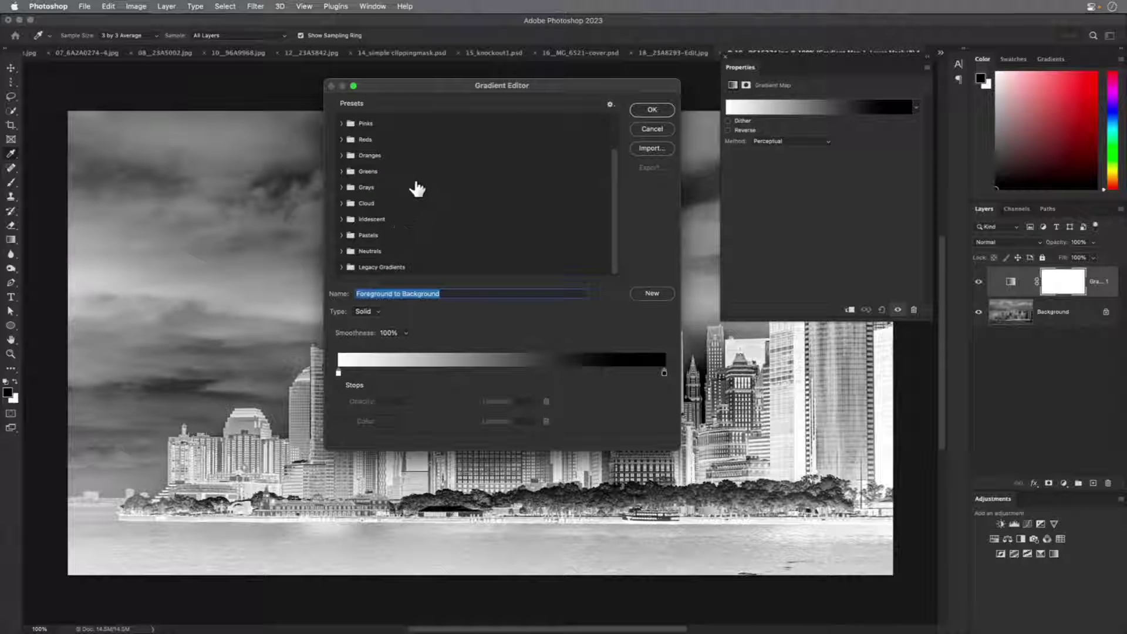
scroll(417, 185, "up", 3)
scroll(418, 185, "down", 3)
left_click_drag(445, 82, 453, 51)
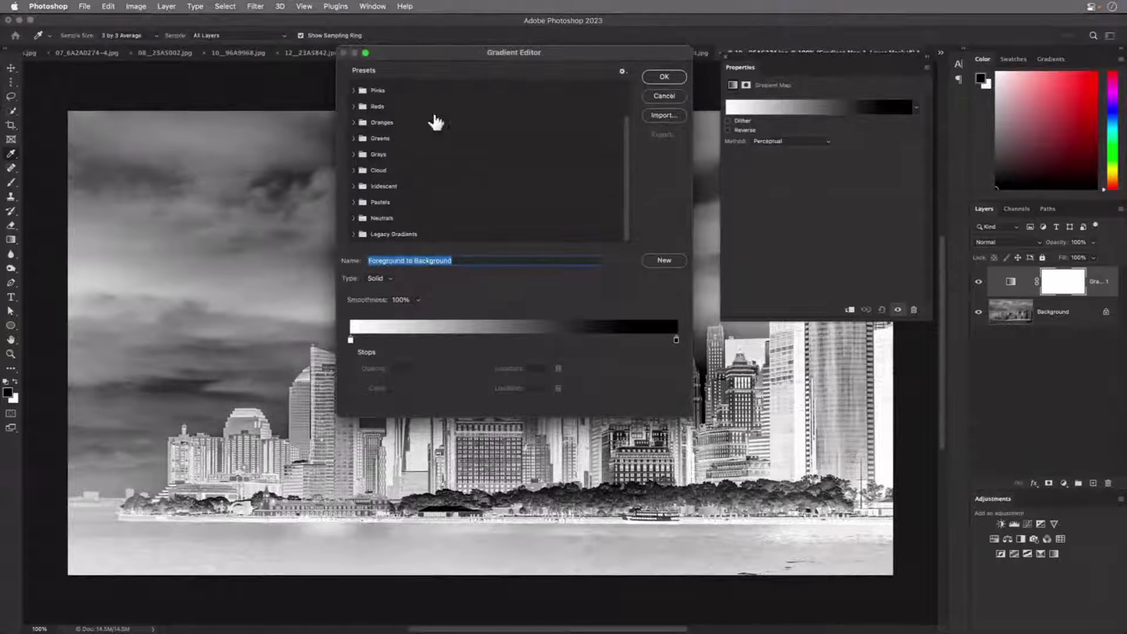
Show the Gradients preset library and review its options for the Legacy Gradients command
left_click(1057, 58)
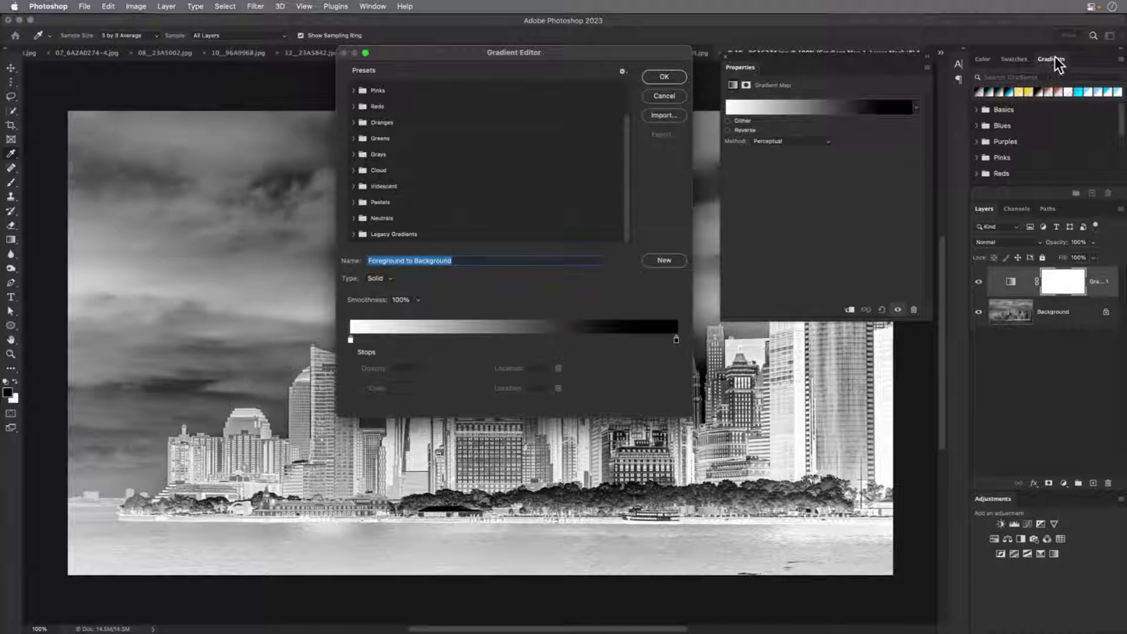
left_click(1121, 59)
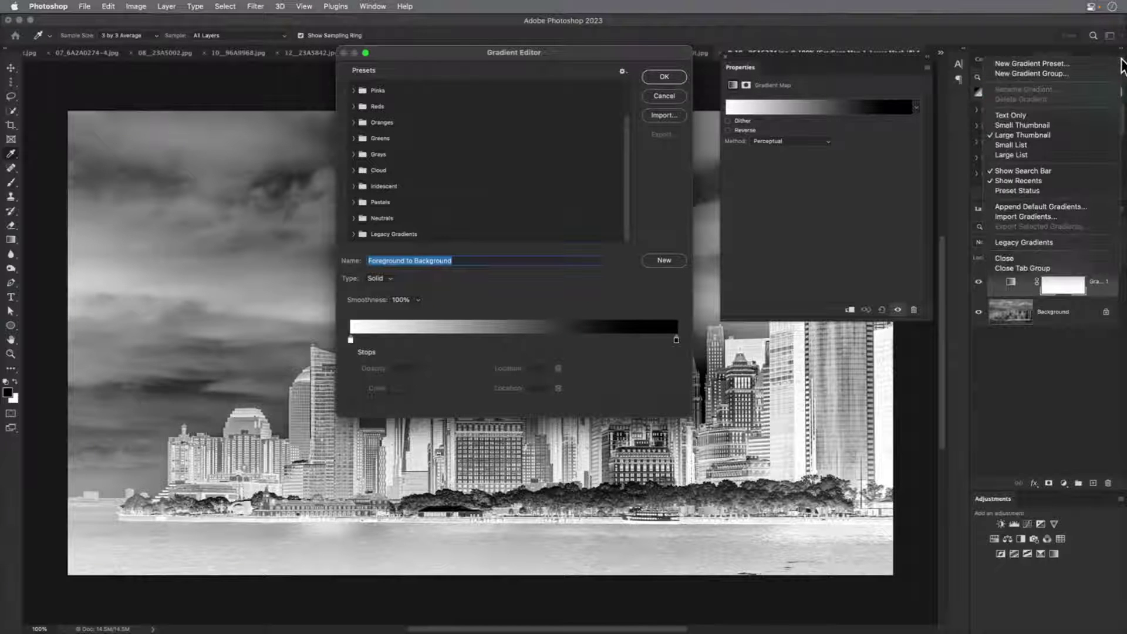
left_click(1062, 252)
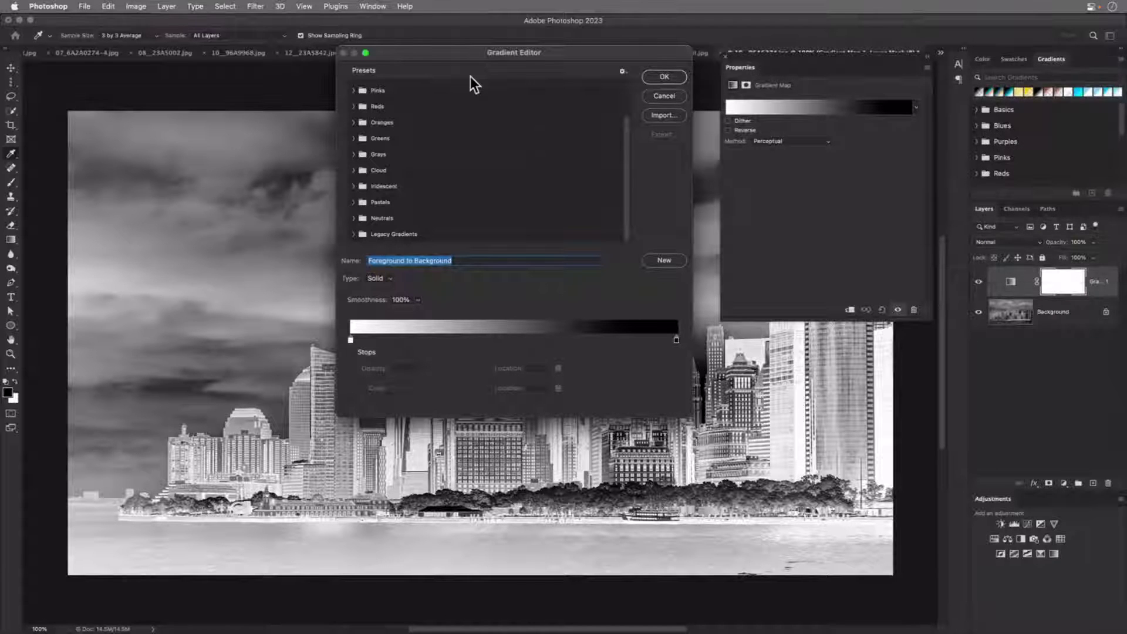
Expand the Legacy Gradients preset group in the Gradient Editor and locate its Photographic Toning folder
left_click(354, 234)
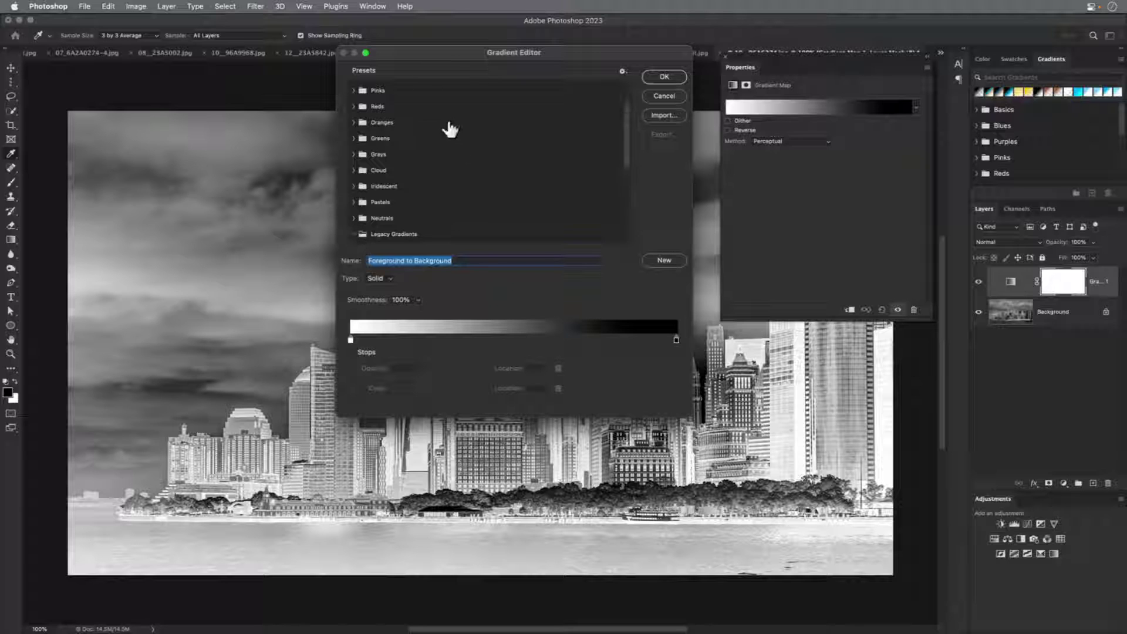
left_click_drag(624, 126, 625, 206)
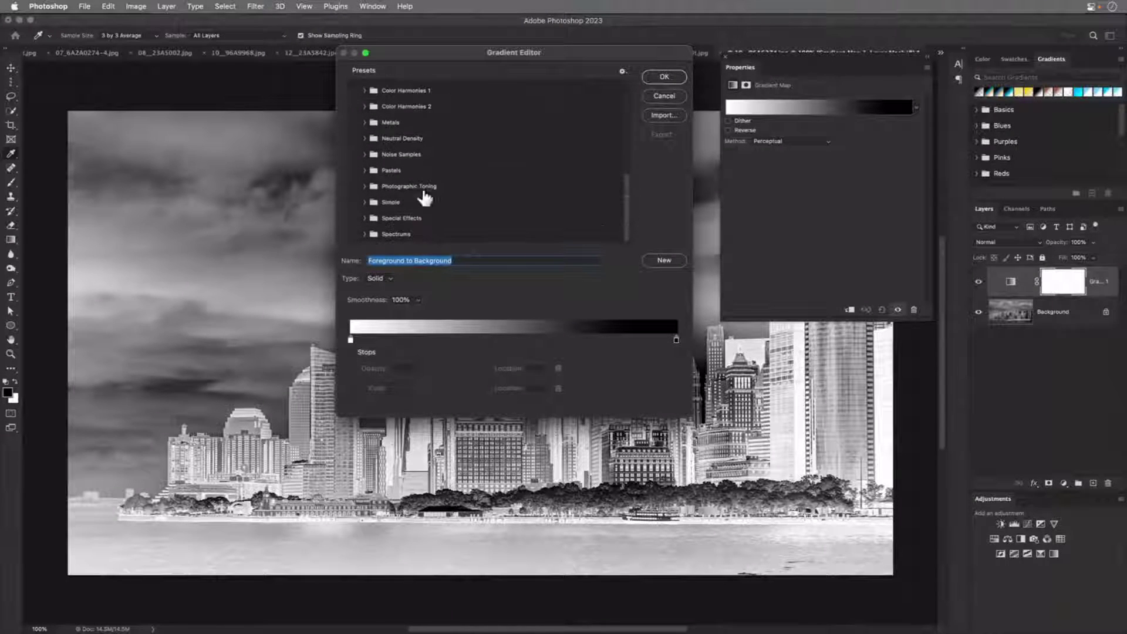
Apply the Gold-Blue preset from the Photographic Toning gradients to the gradient map and close its properties
left_click(364, 186)
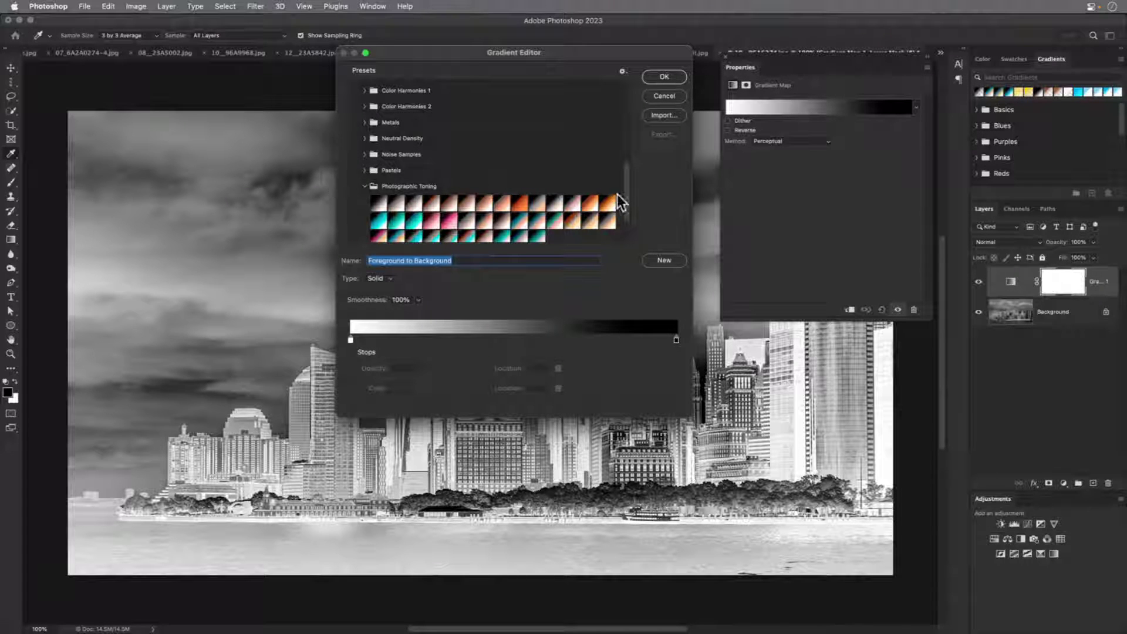
left_click_drag(625, 185, 625, 206)
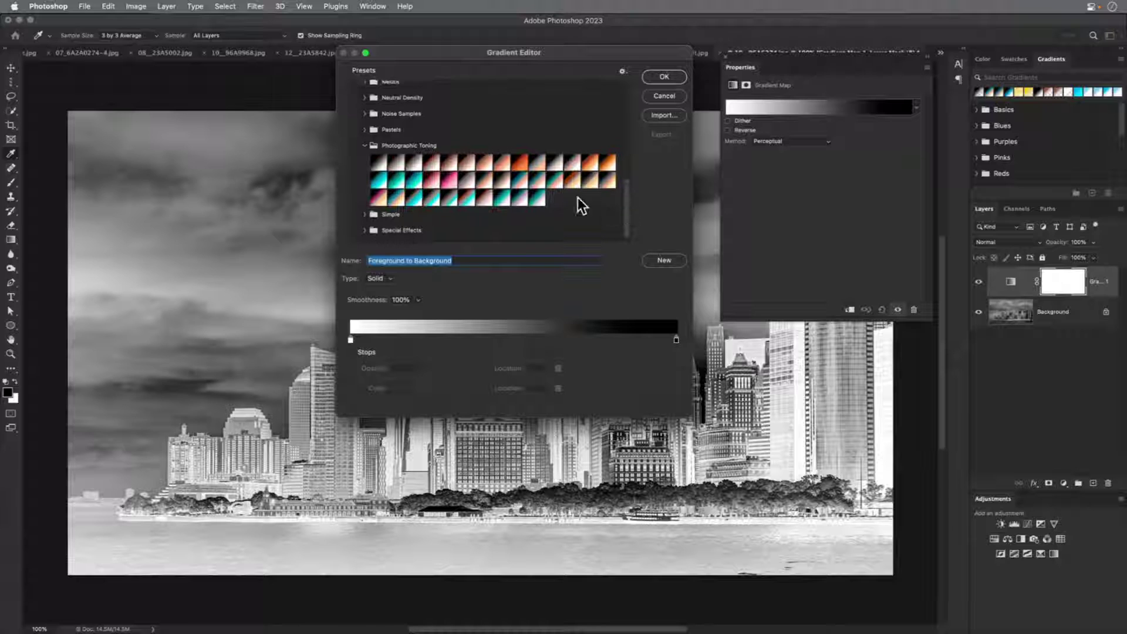
left_click(392, 195)
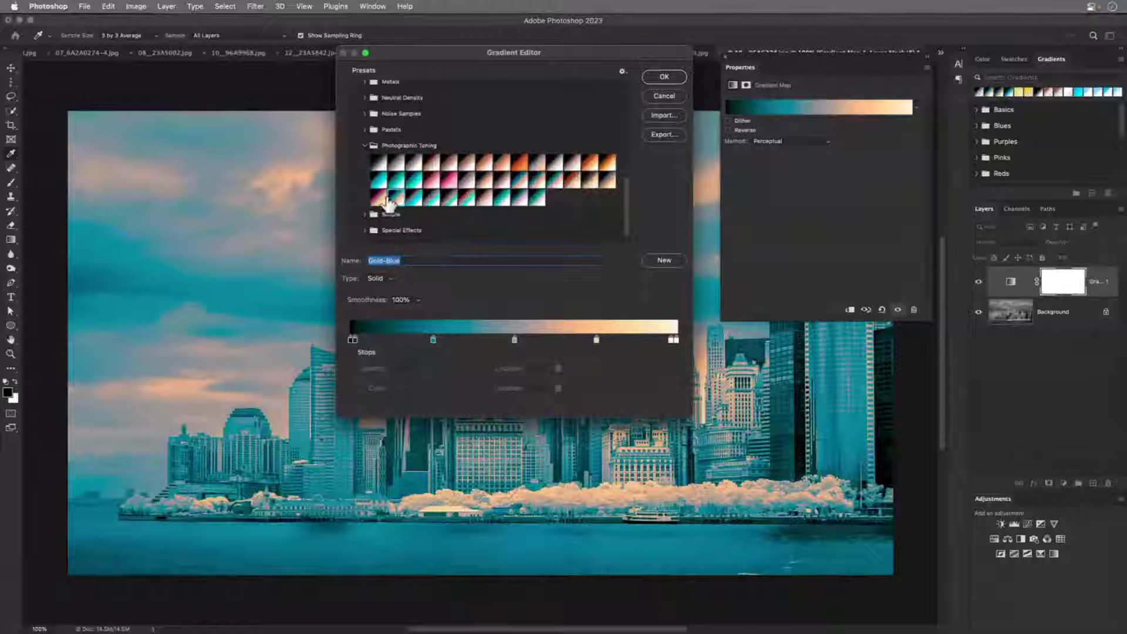
left_click(660, 77)
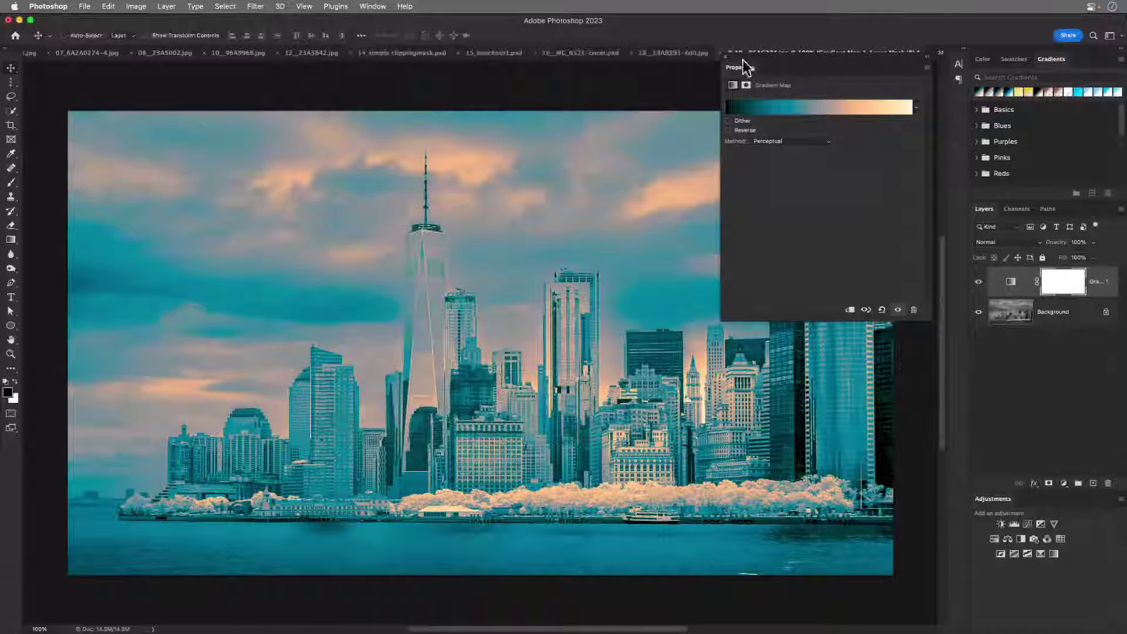
left_click(724, 57)
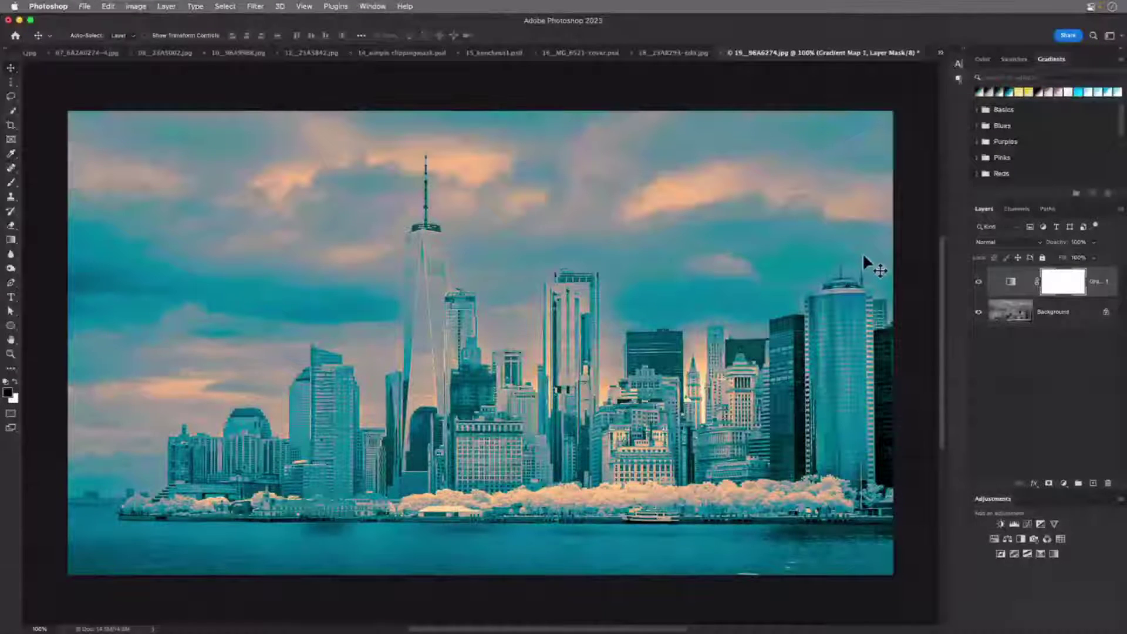
Lower the opacity of the gradient map adjustment layer to 61%
left_click(1008, 288)
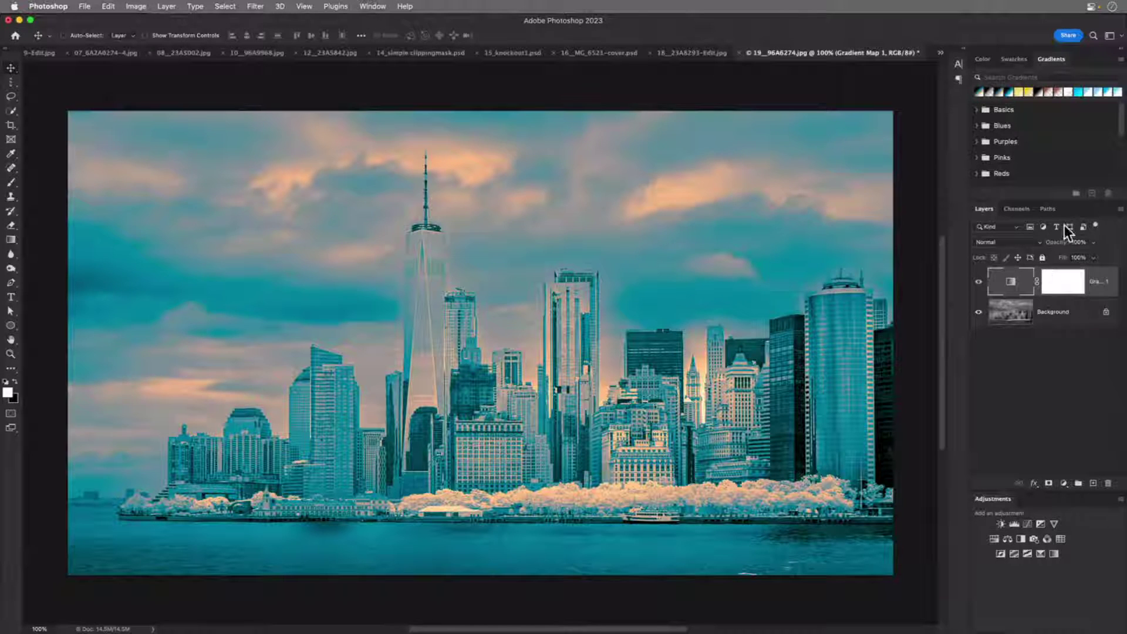
left_click(1093, 242)
left_click_drag(1082, 255, 1077, 255)
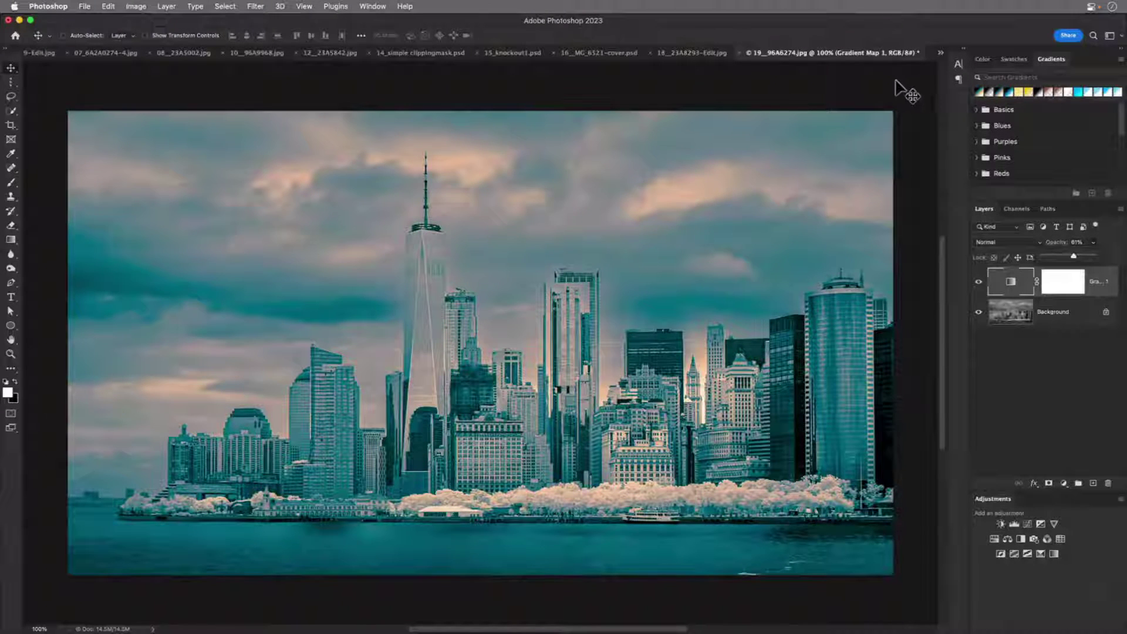
key("super")
left_click(886, 83)
In 21__23A5416.jpg, select a single-pixel column slightly right of the image centre and copy it to a new layer
key("ctrl+Tab")
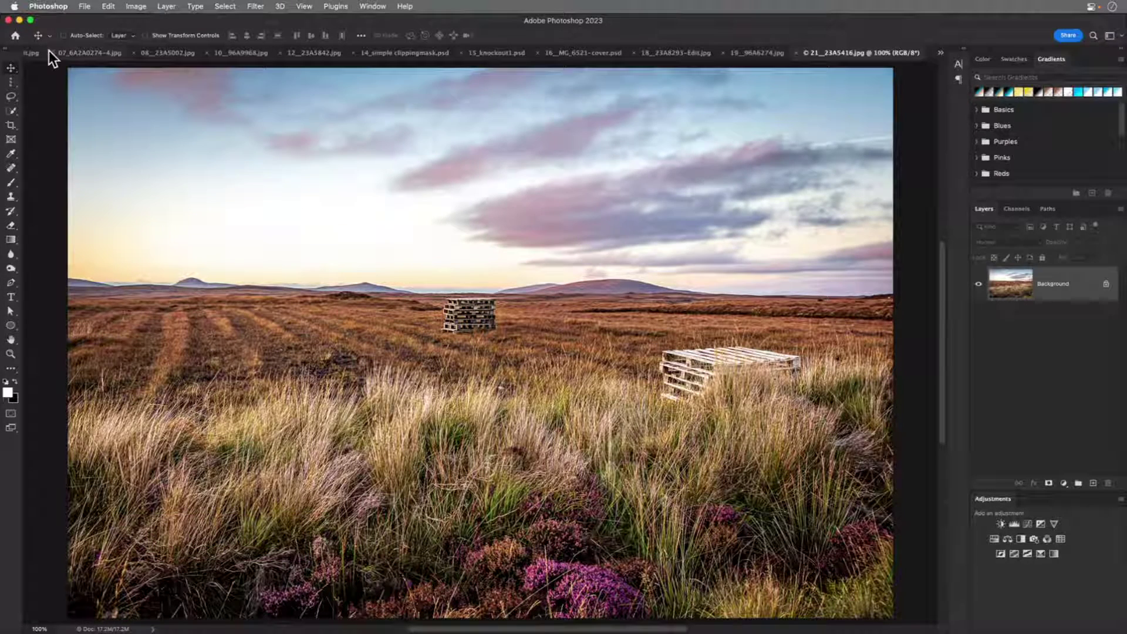
left_click(12, 80)
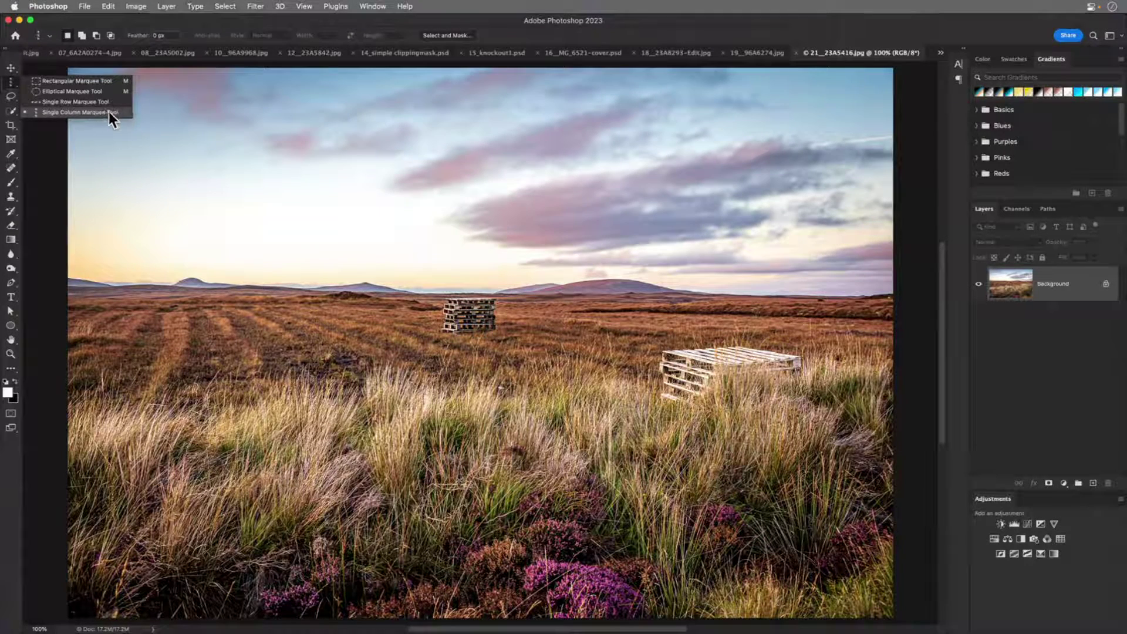
left_click(109, 113)
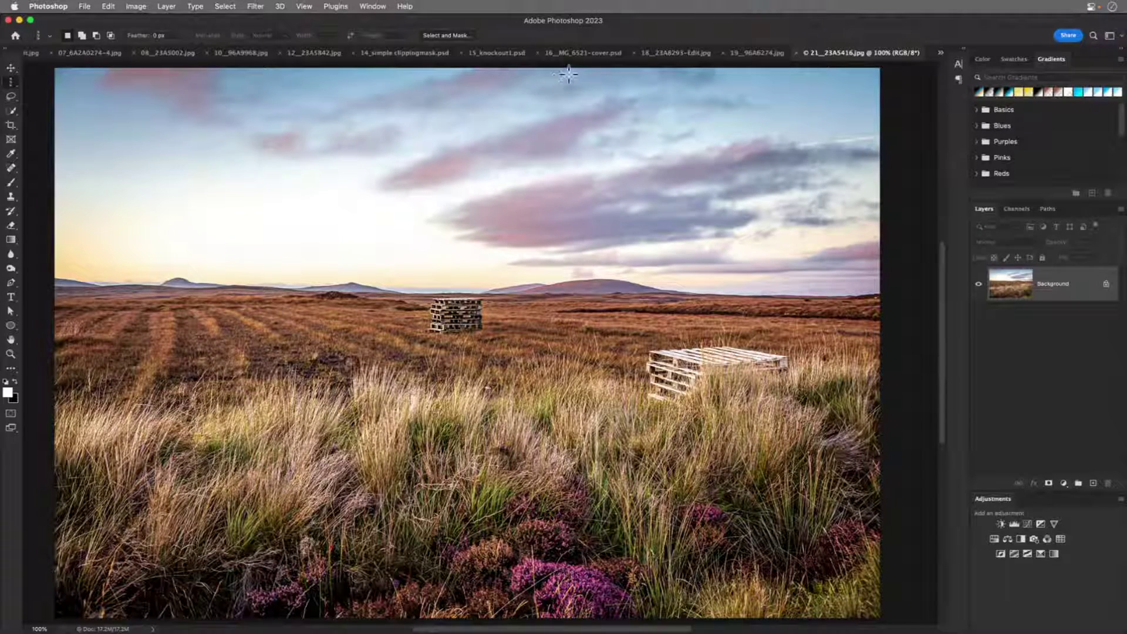
left_click(562, 72)
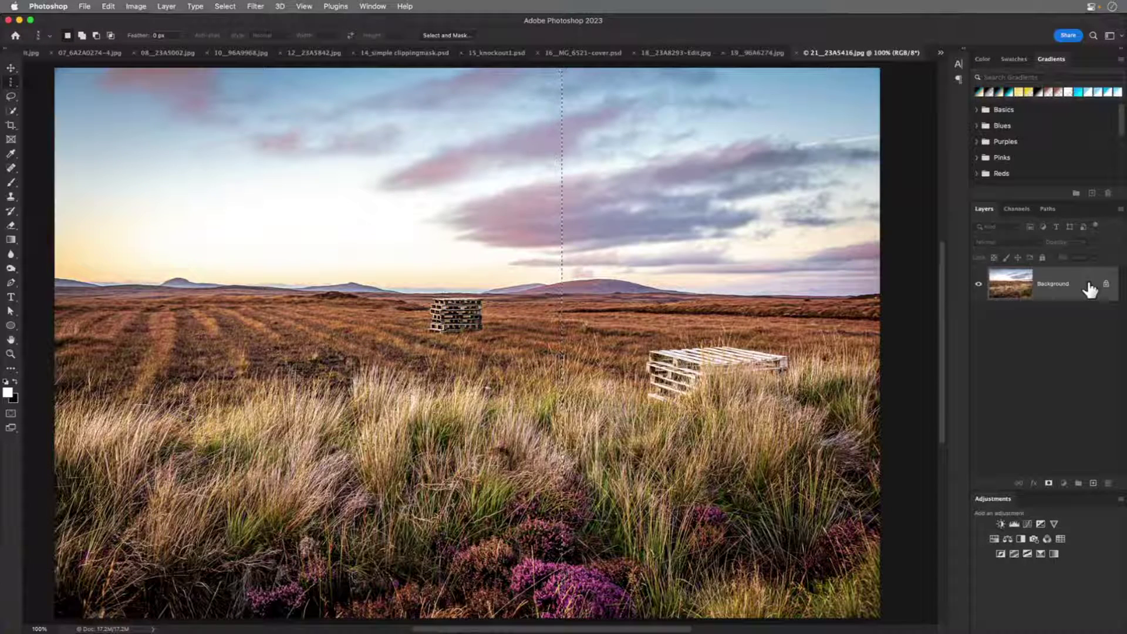
left_click_drag(1090, 289, 1088, 283)
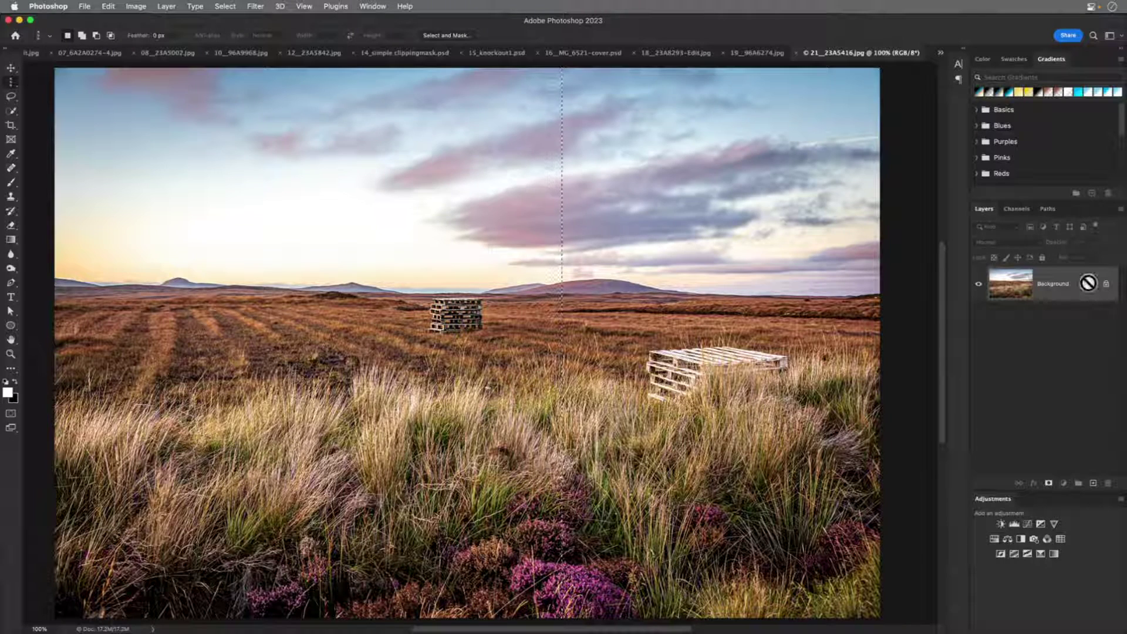
key("super+j")
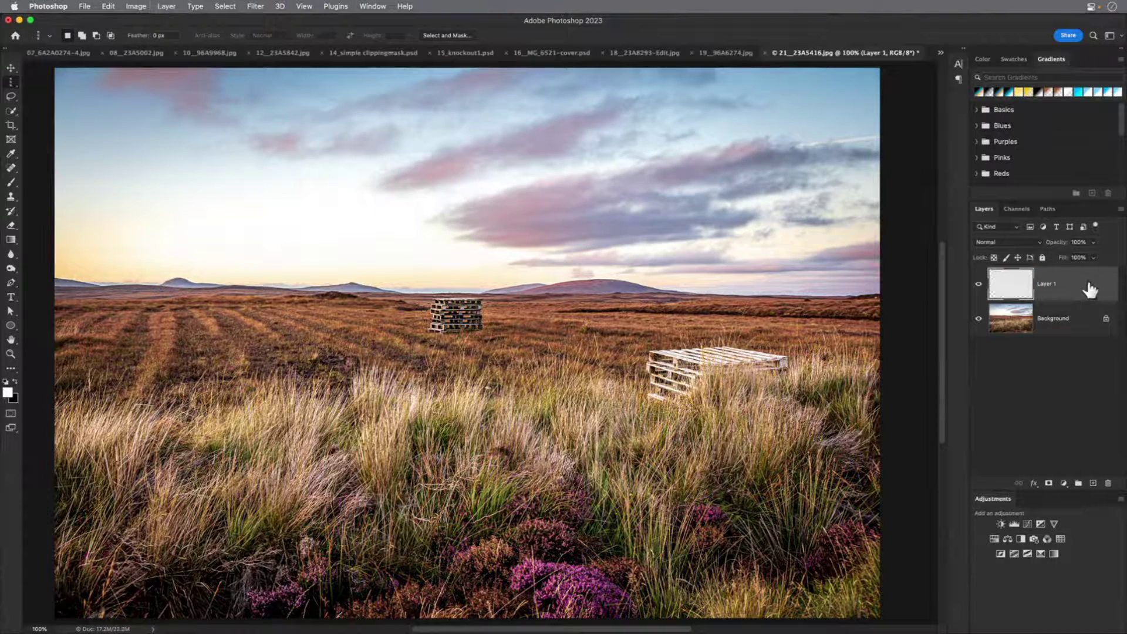
Free-transform the copied pixel column, stretching it horizontally in both directions across the full width of the canvas
left_click(108, 7)
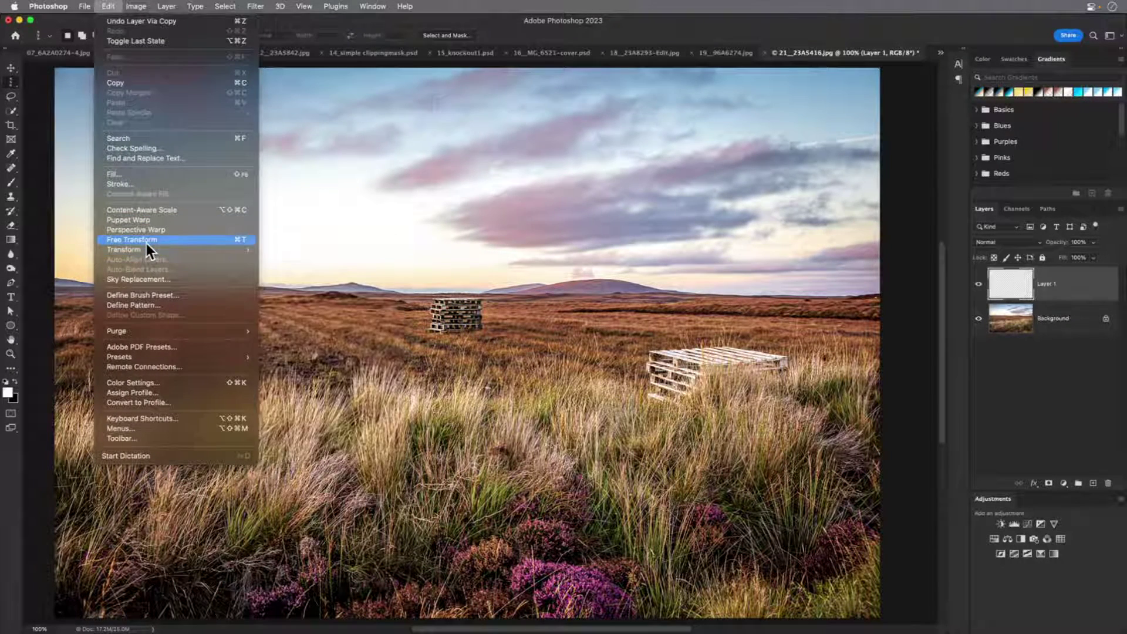
left_click(356, 30)
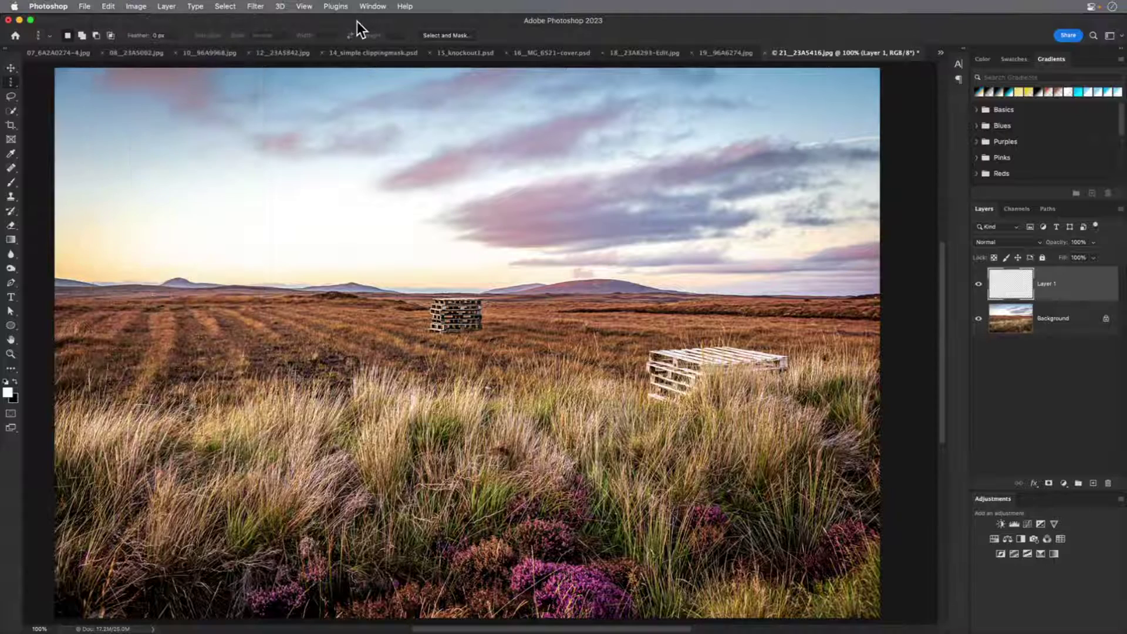
key("super+t")
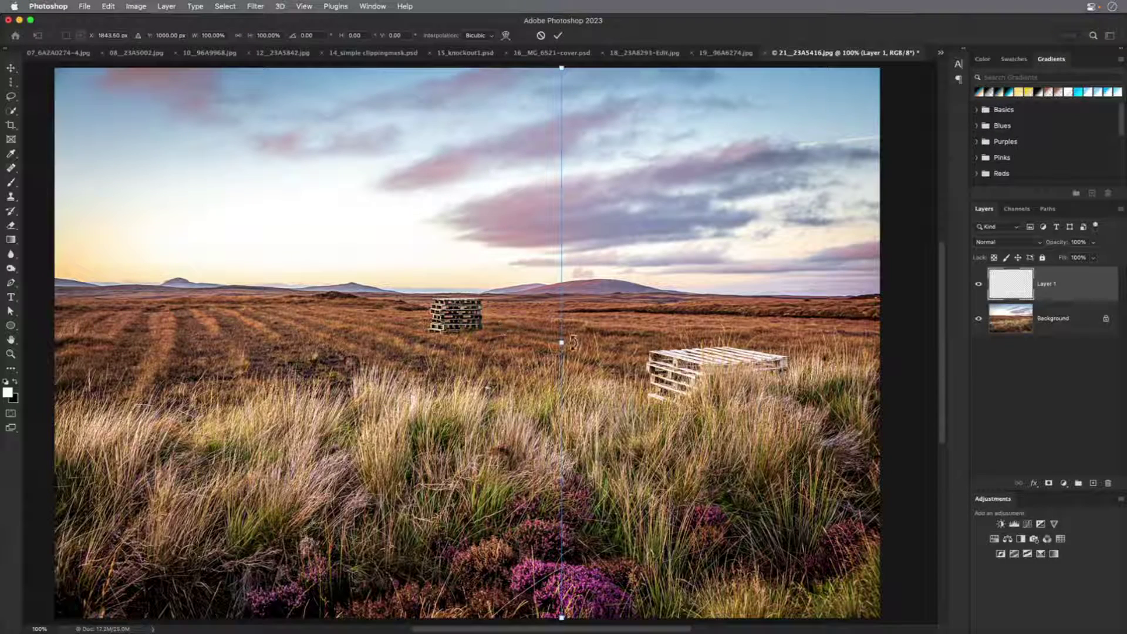
left_click_drag(562, 342, 886, 337)
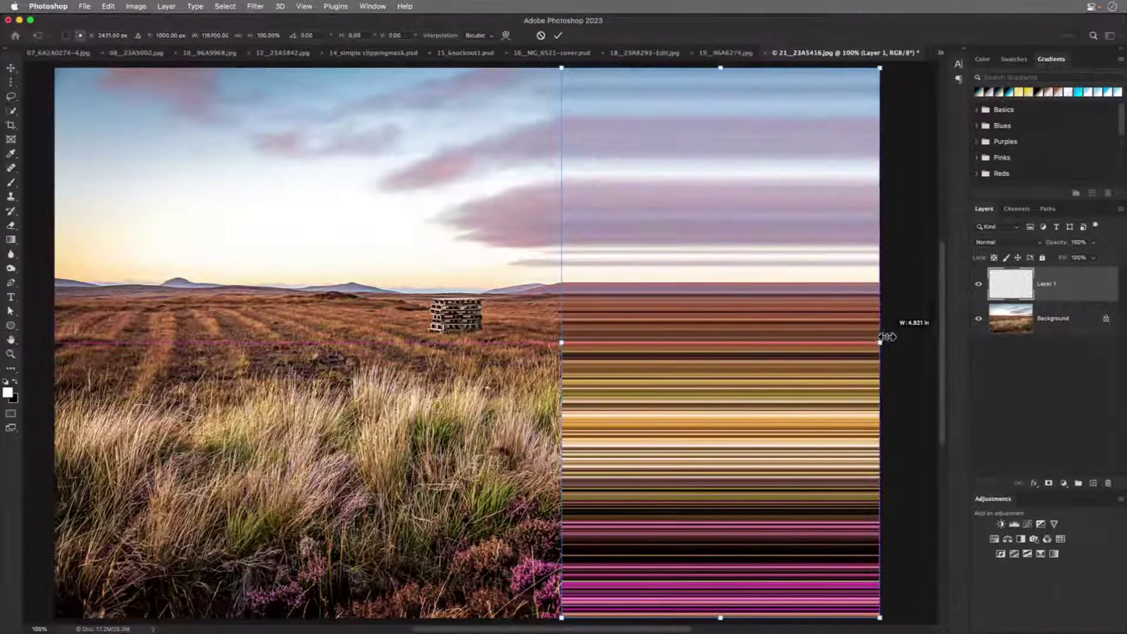
left_click_drag(562, 342, 97, 314)
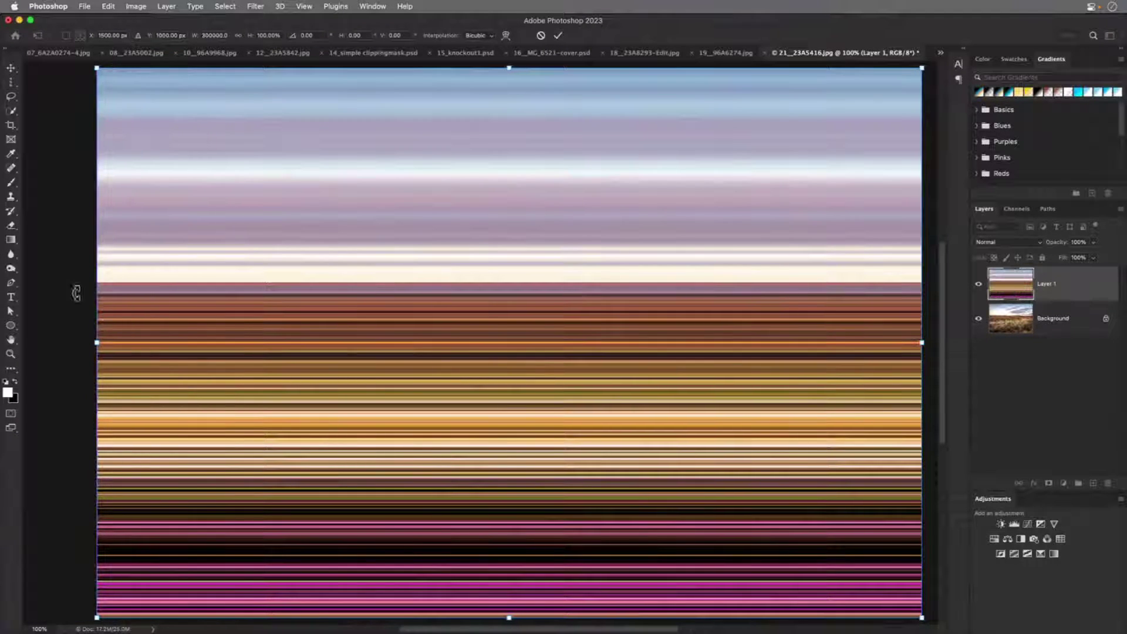
key("Return")
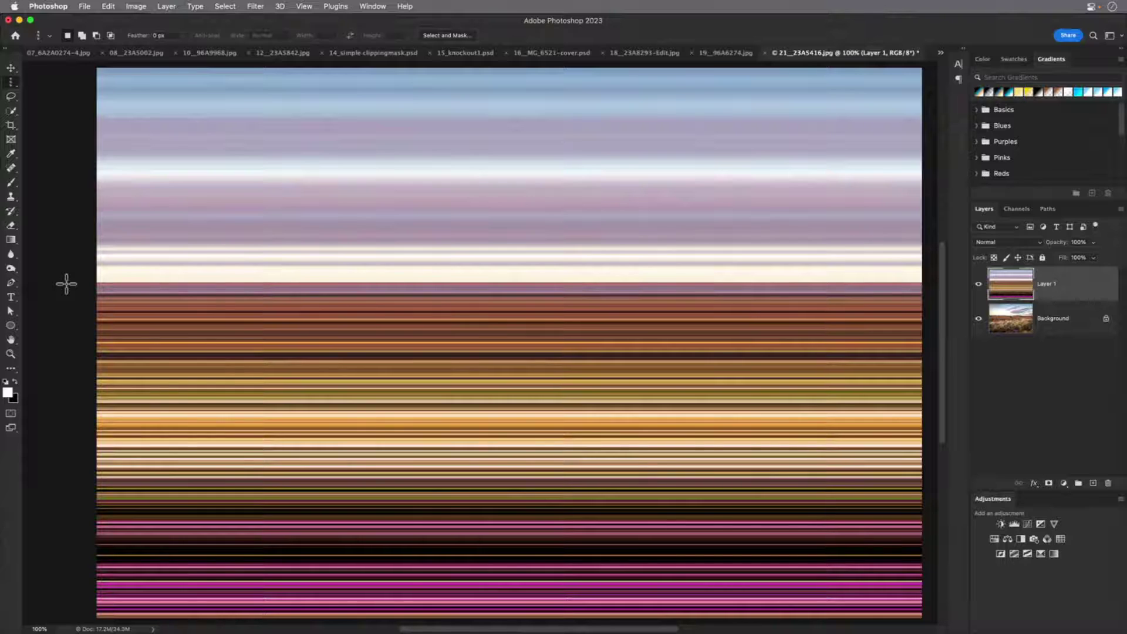
key("super+minus")
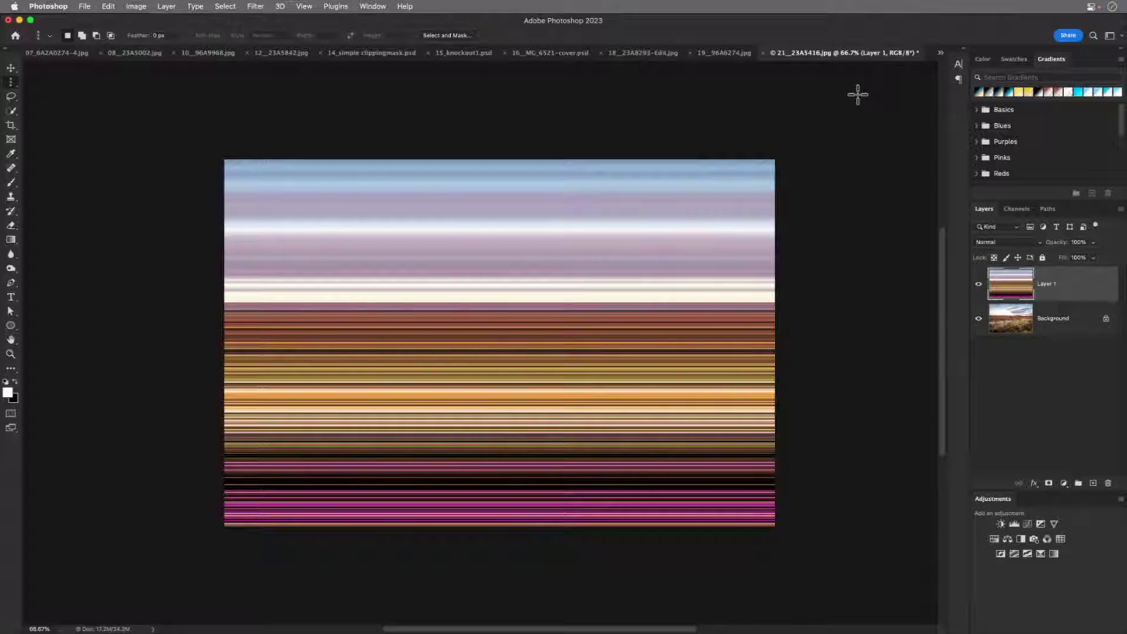
Switch to 23__MG_1847.jpg and convert its Background layer to a smart object
left_click(942, 52)
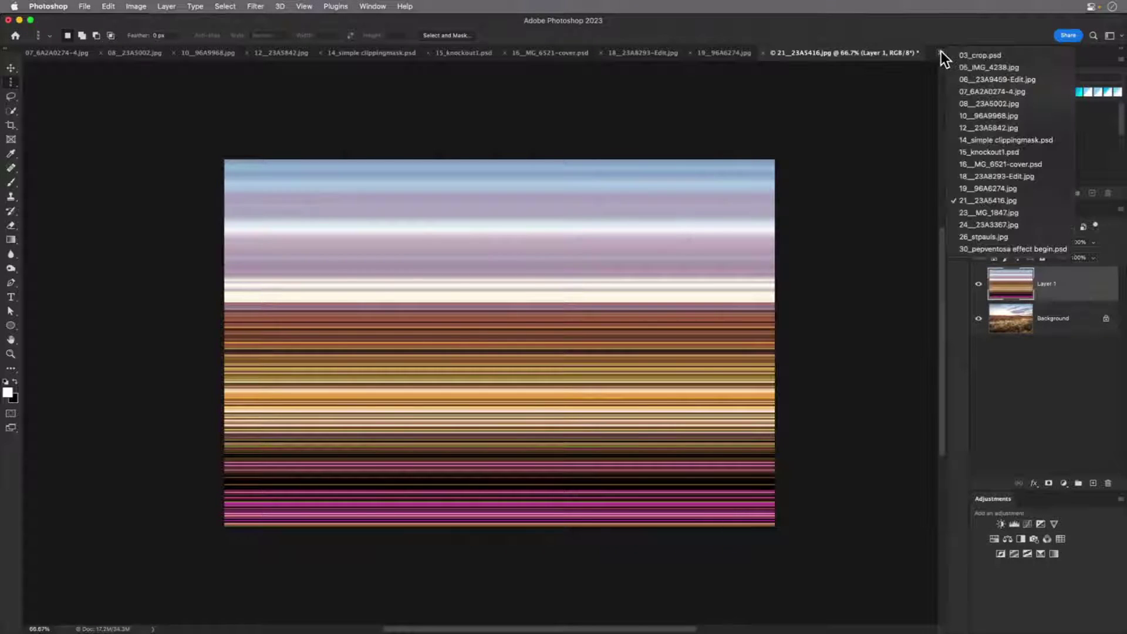
left_click(964, 213)
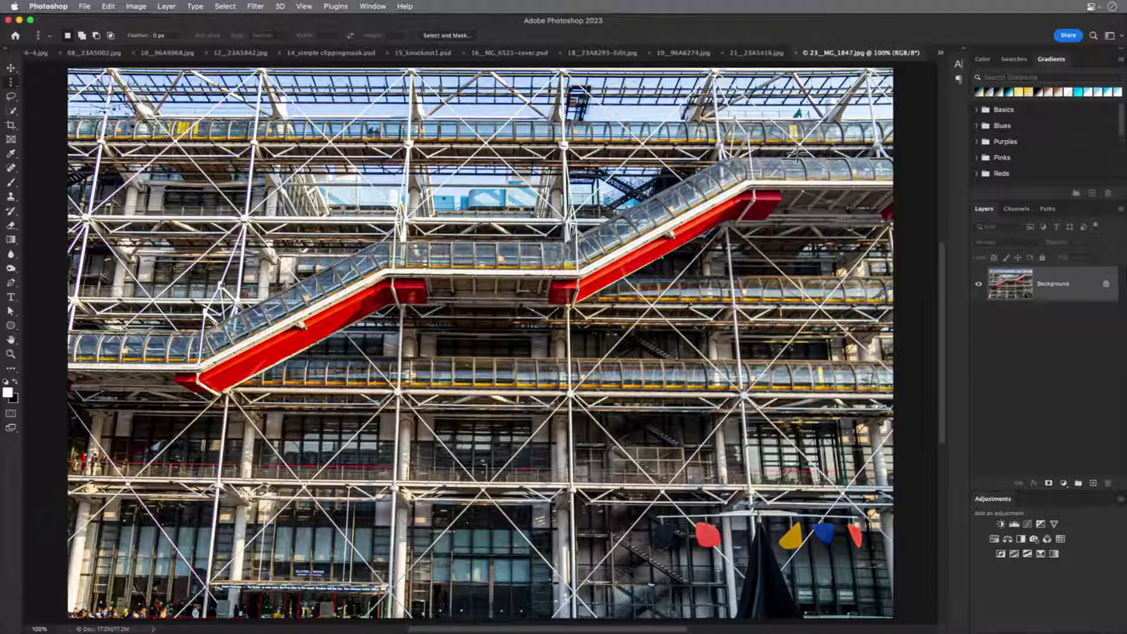
right_click(1076, 286)
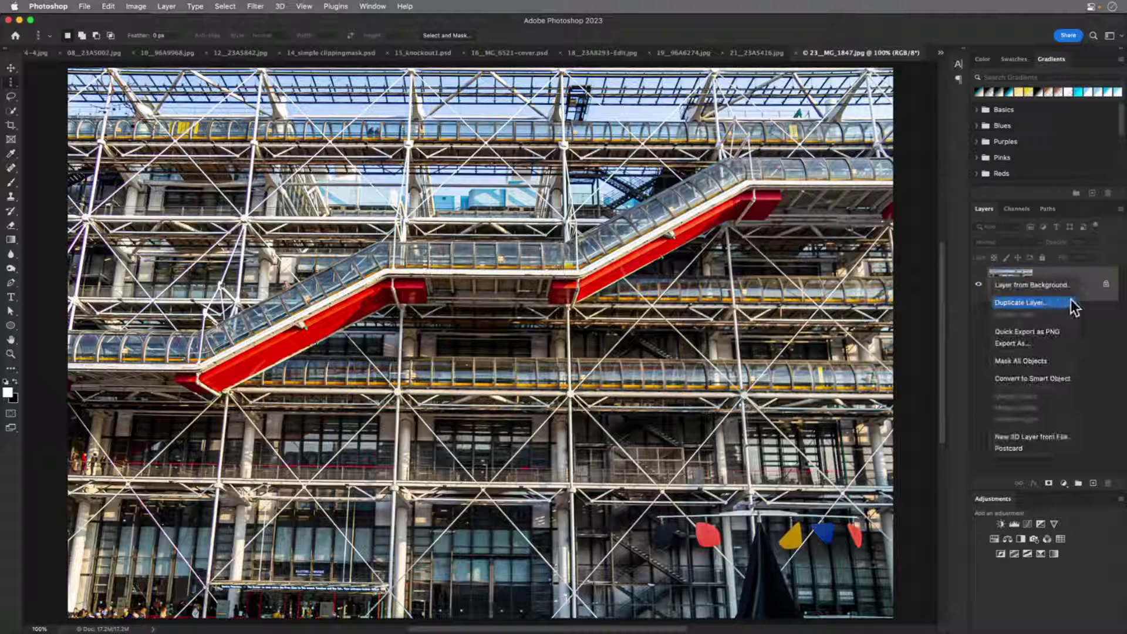
left_click(1058, 379)
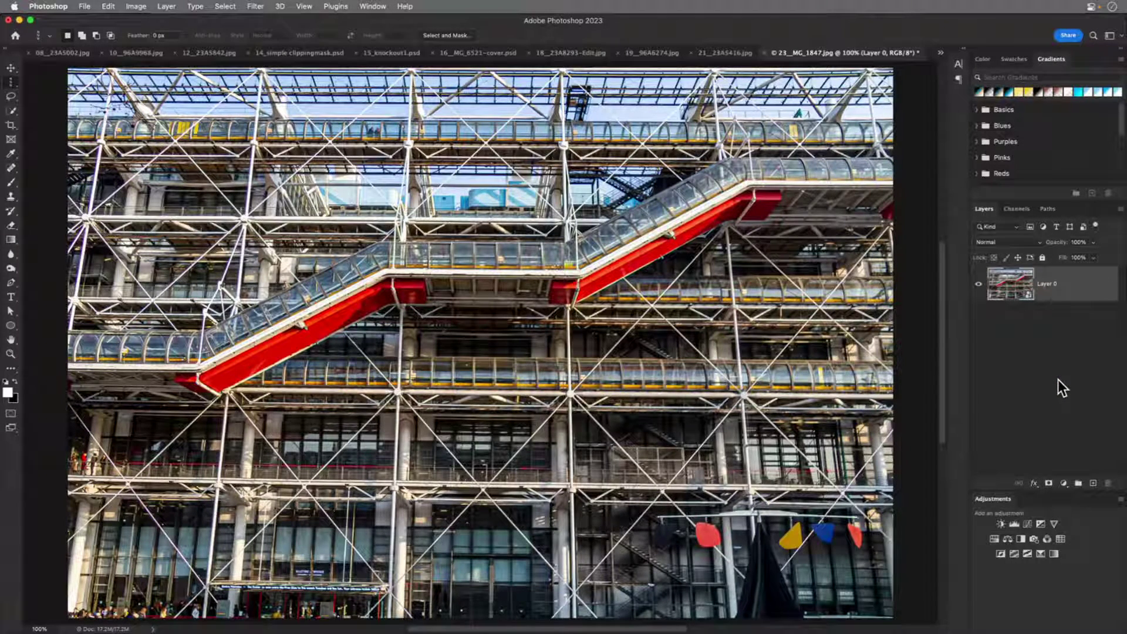
Apply a Camera Raw Filter with the Full Upright geometry correction to straighten the building's perspective
left_click(262, 7)
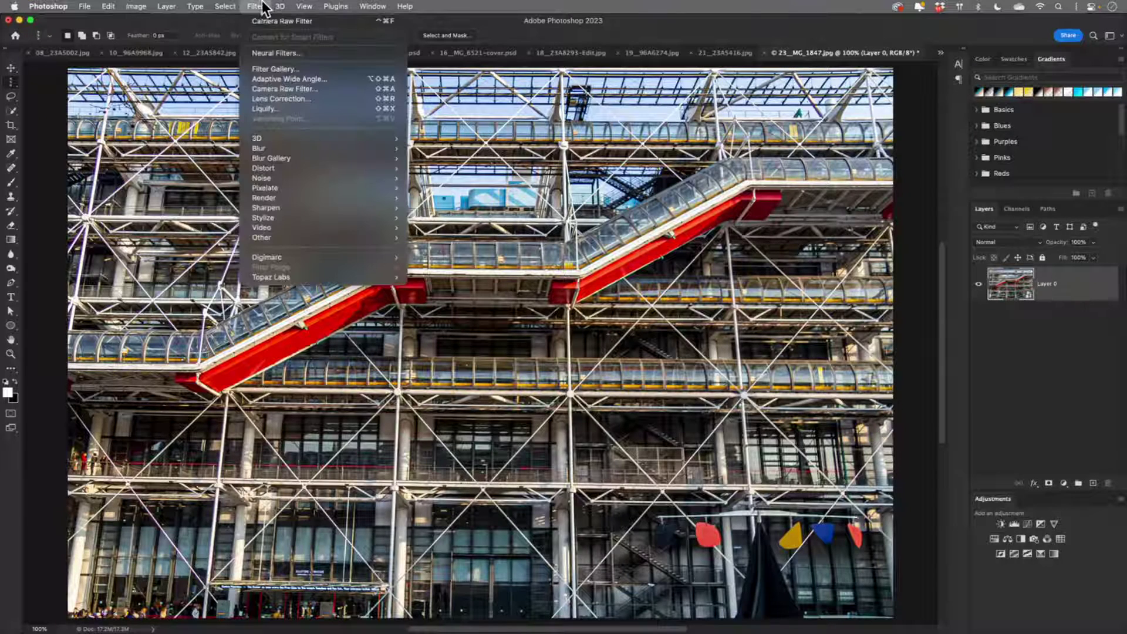
left_click(290, 88)
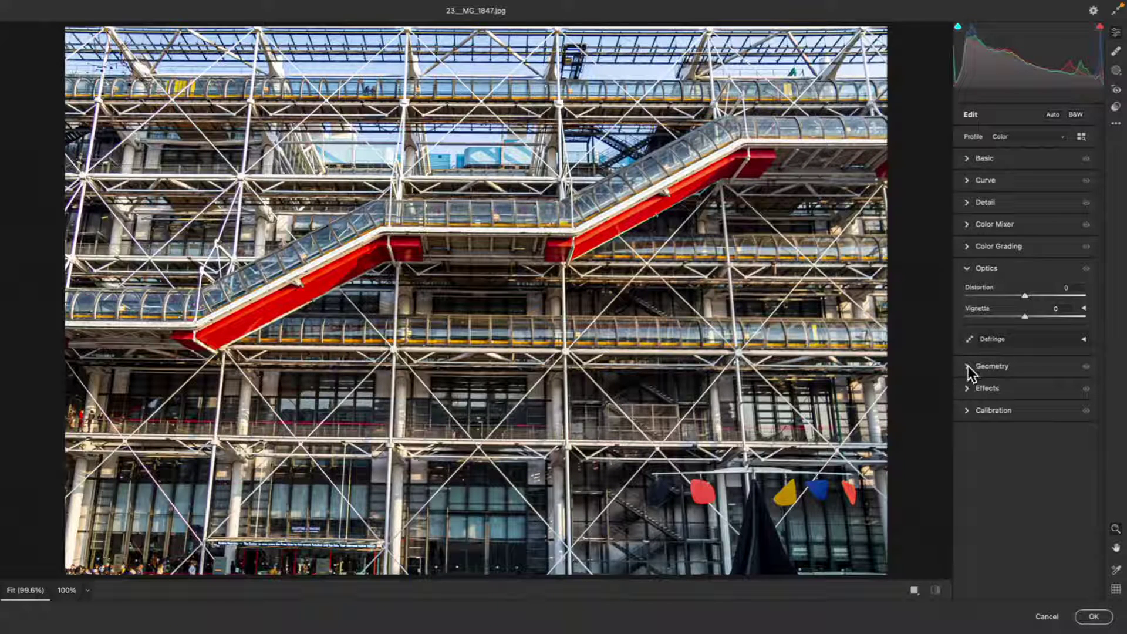
left_click(967, 366)
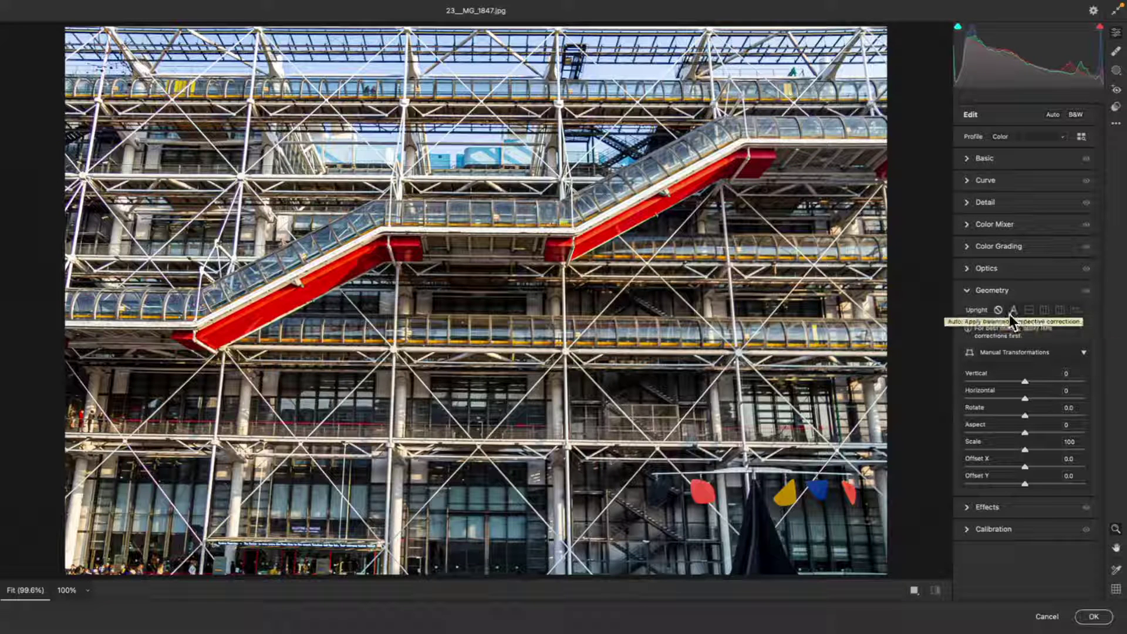
left_click(1059, 309)
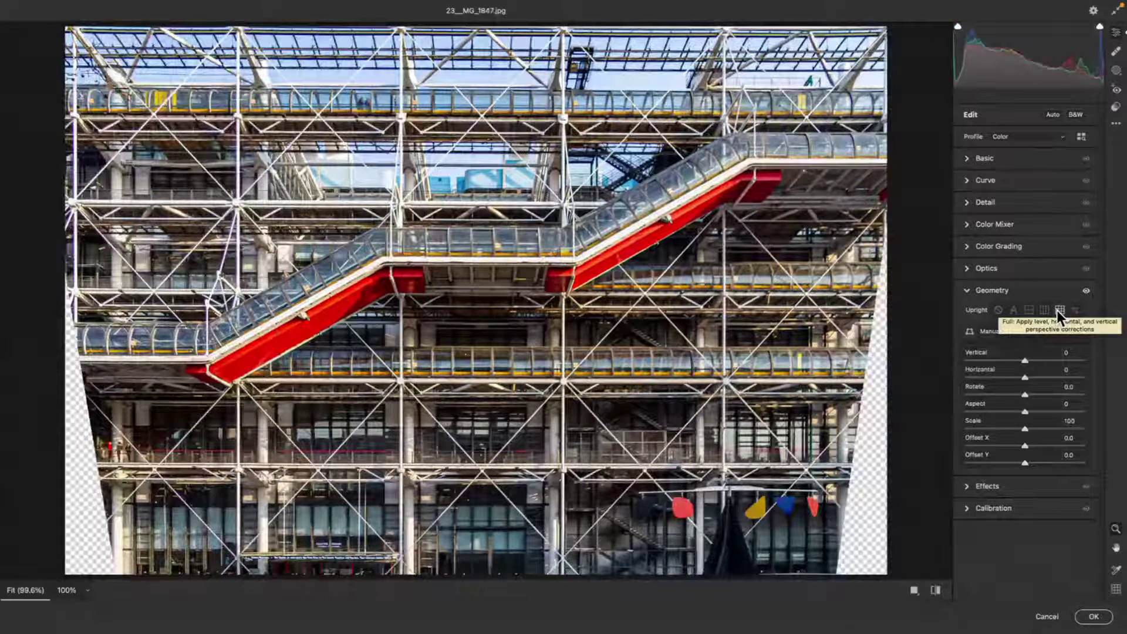
left_click(998, 309)
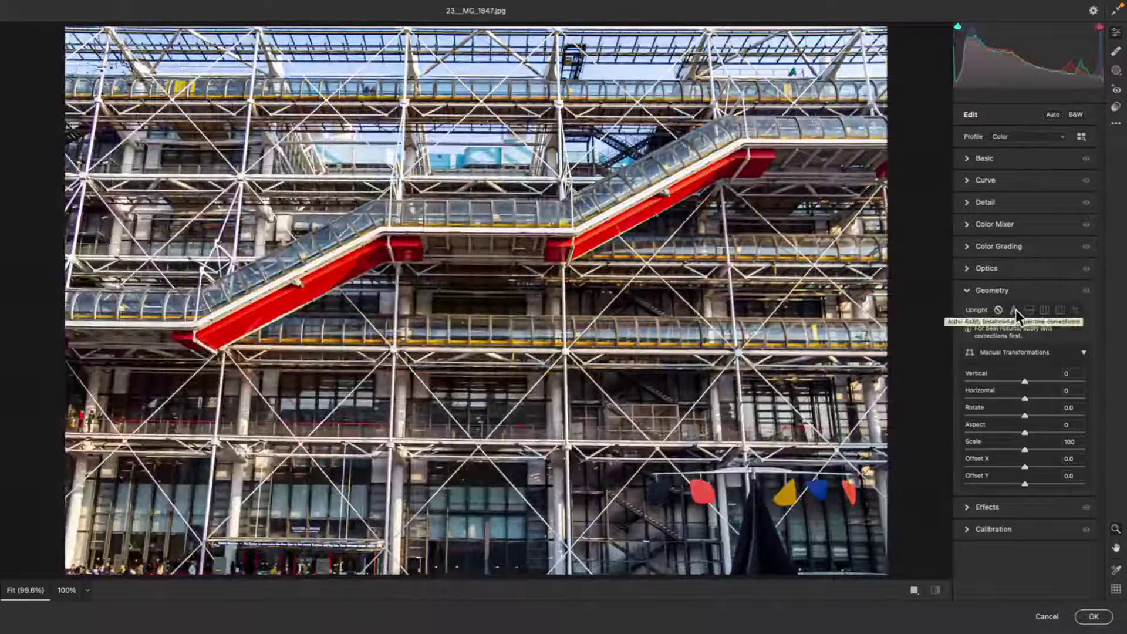
left_click(1060, 309)
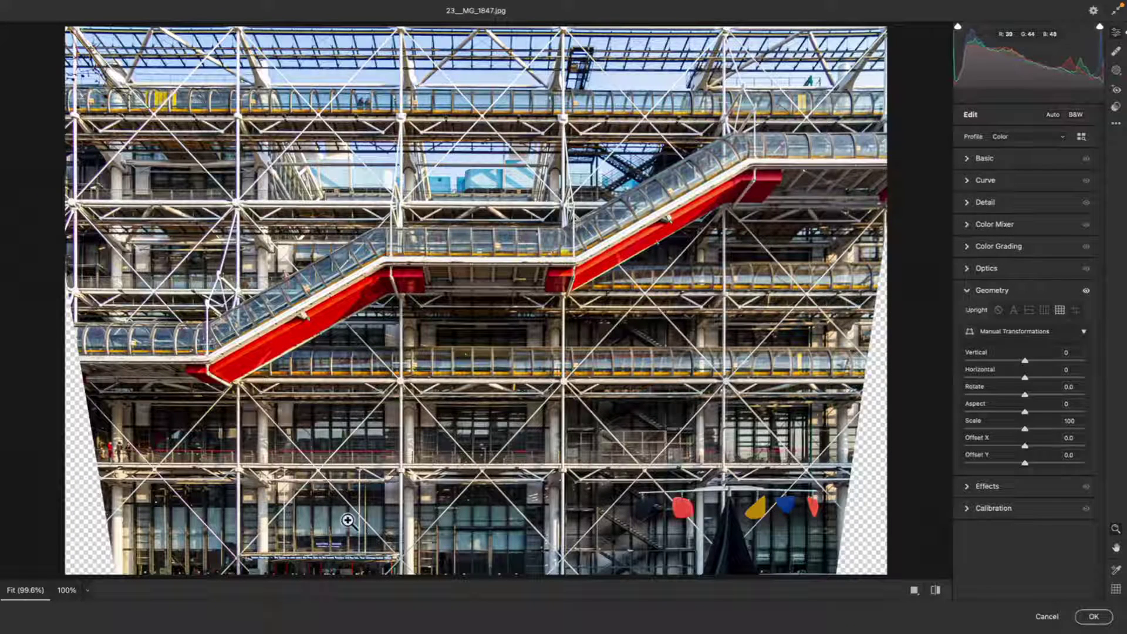
left_click(1093, 616)
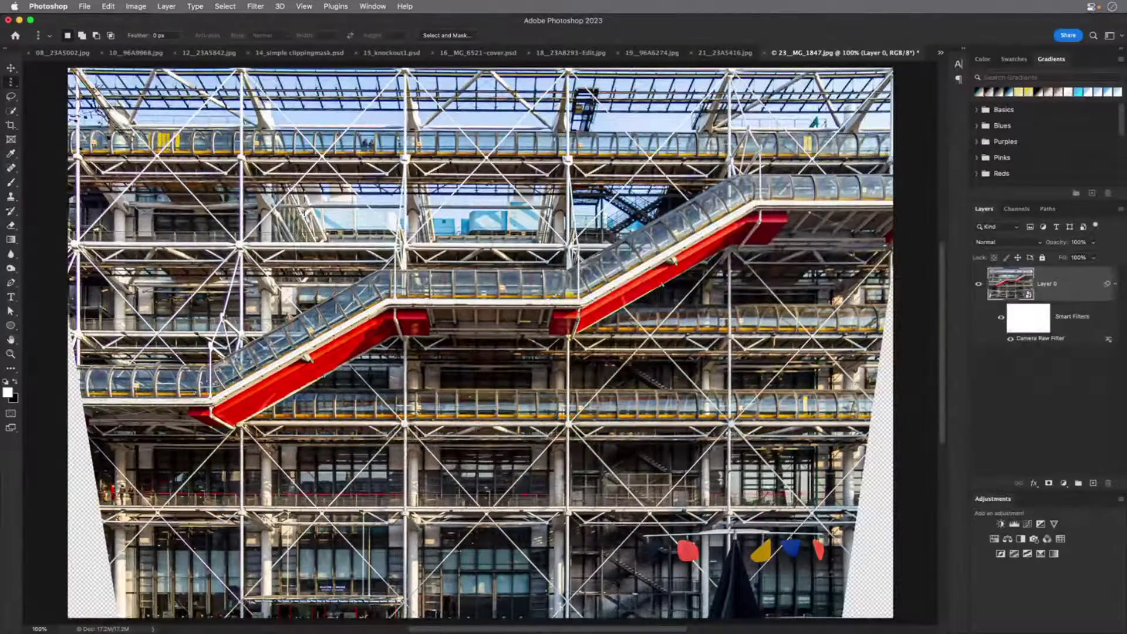
Crop the straightened building photo to a landscape 5:4 ratio so the transparent corners are cut away
left_click(10, 125)
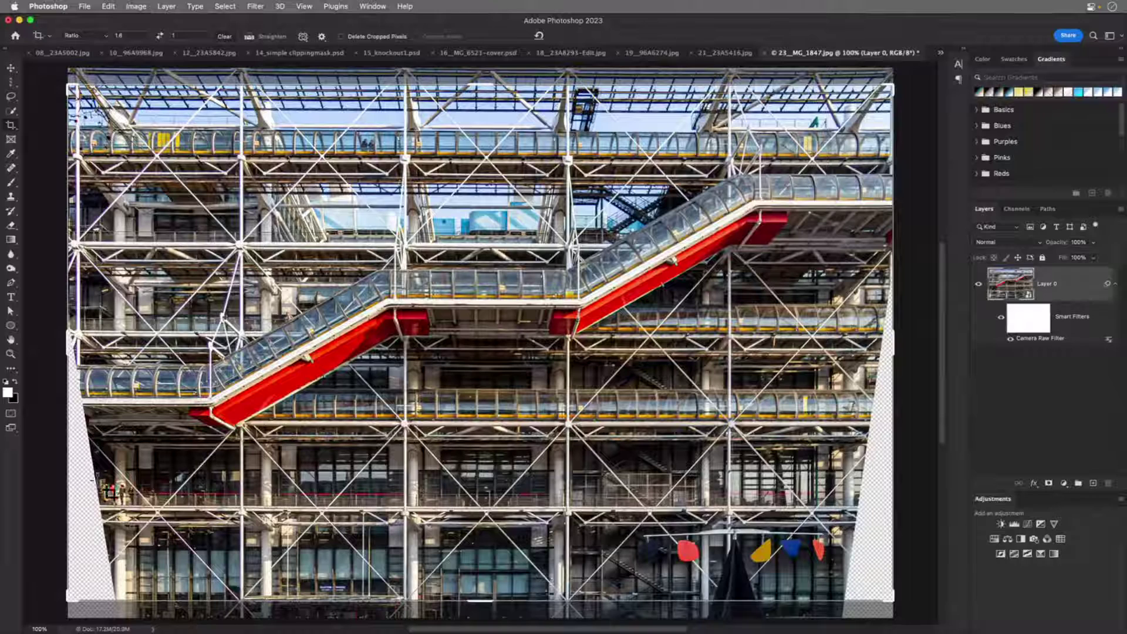
left_click(103, 36)
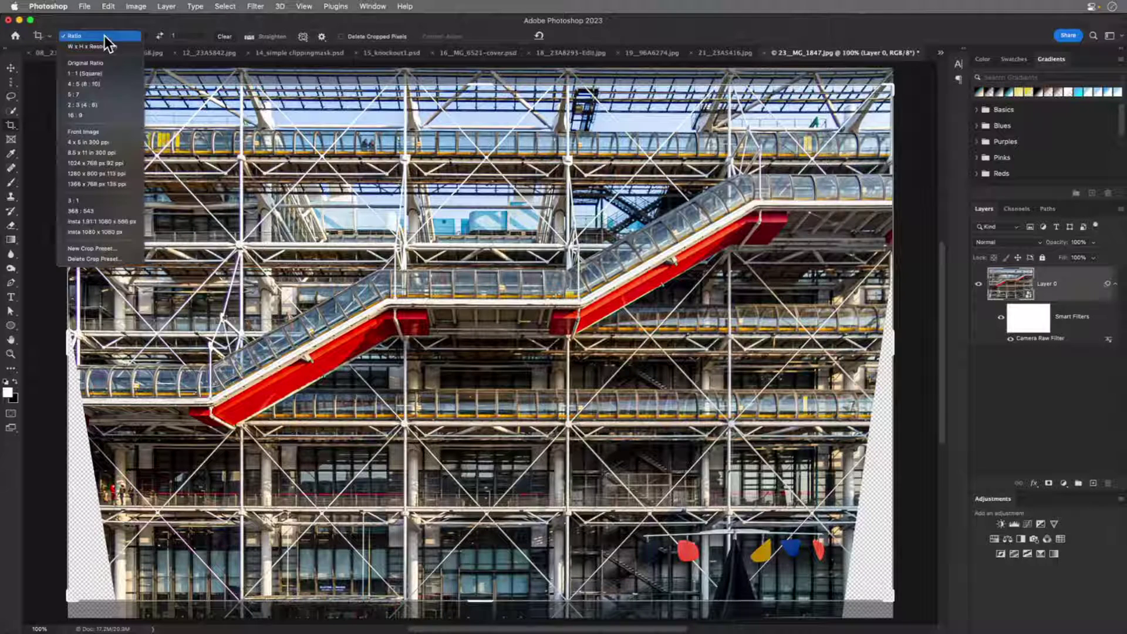
left_click(101, 83)
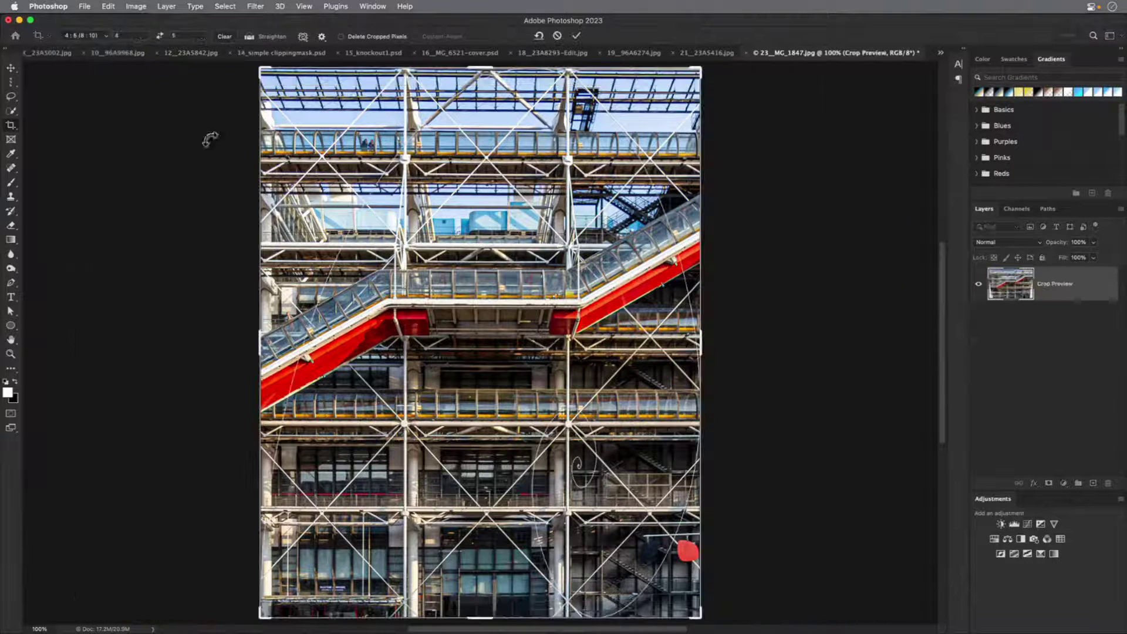
key("x")
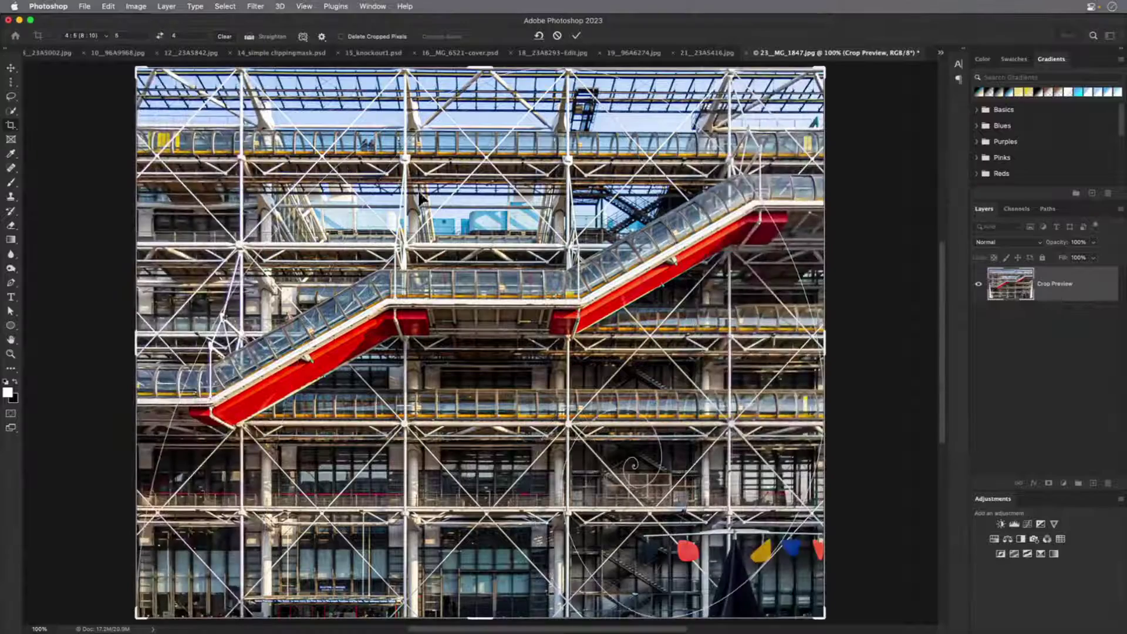
key("Return")
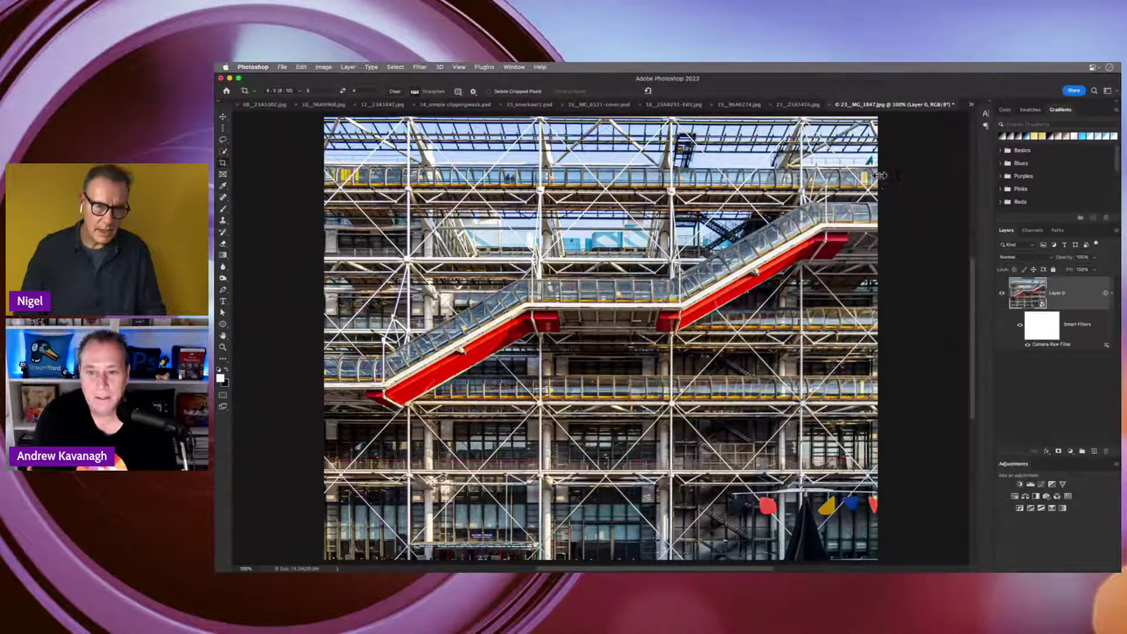
Switch to 24__23A3367.jpg, convert its Background layer to a smart object and leave the Crop tool
key("ctrl+Tab")
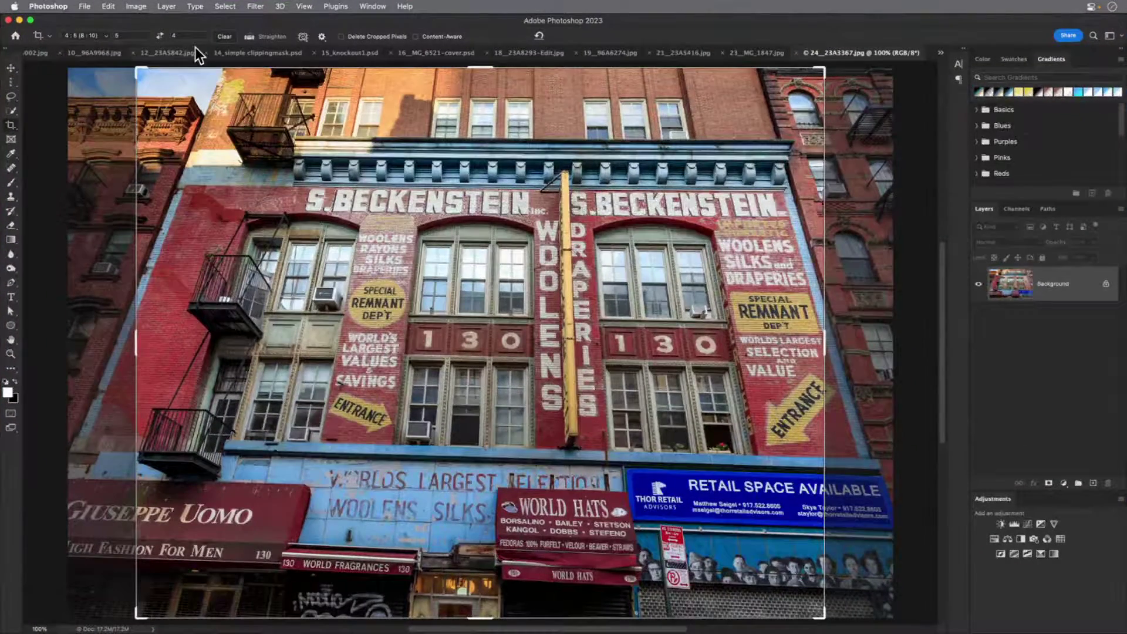
right_click(1078, 285)
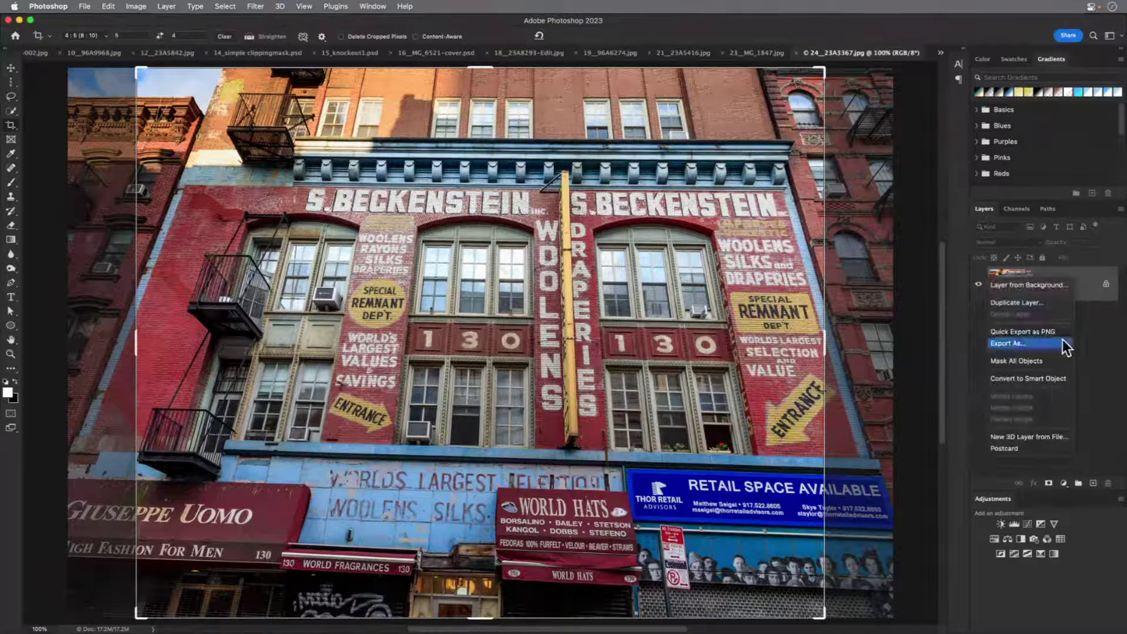
left_click(1054, 379)
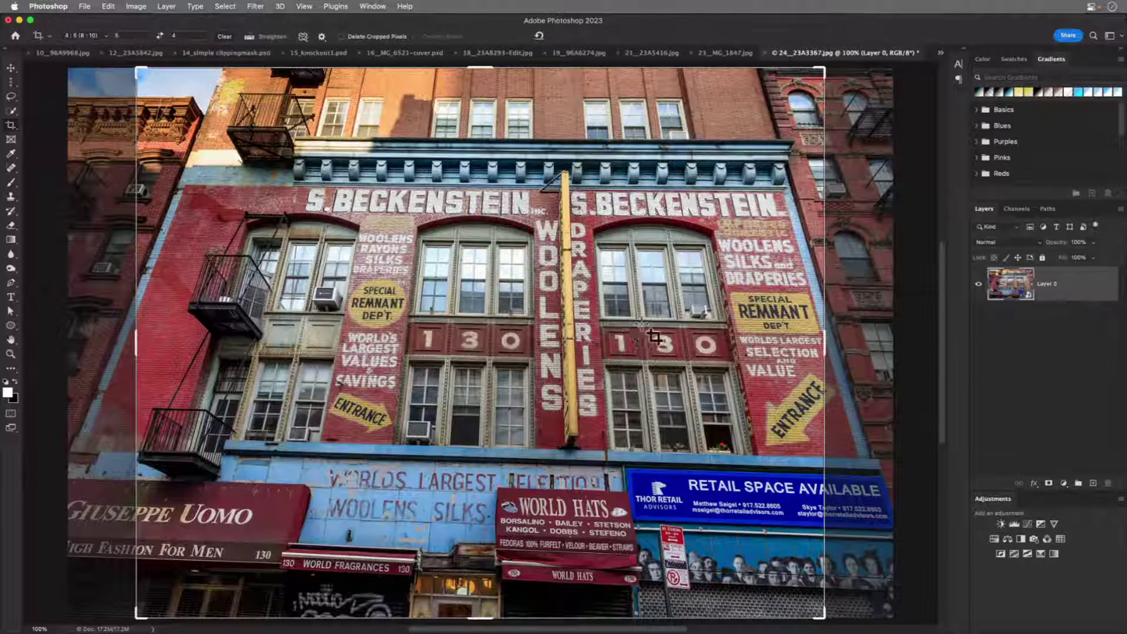
left_click(11, 69)
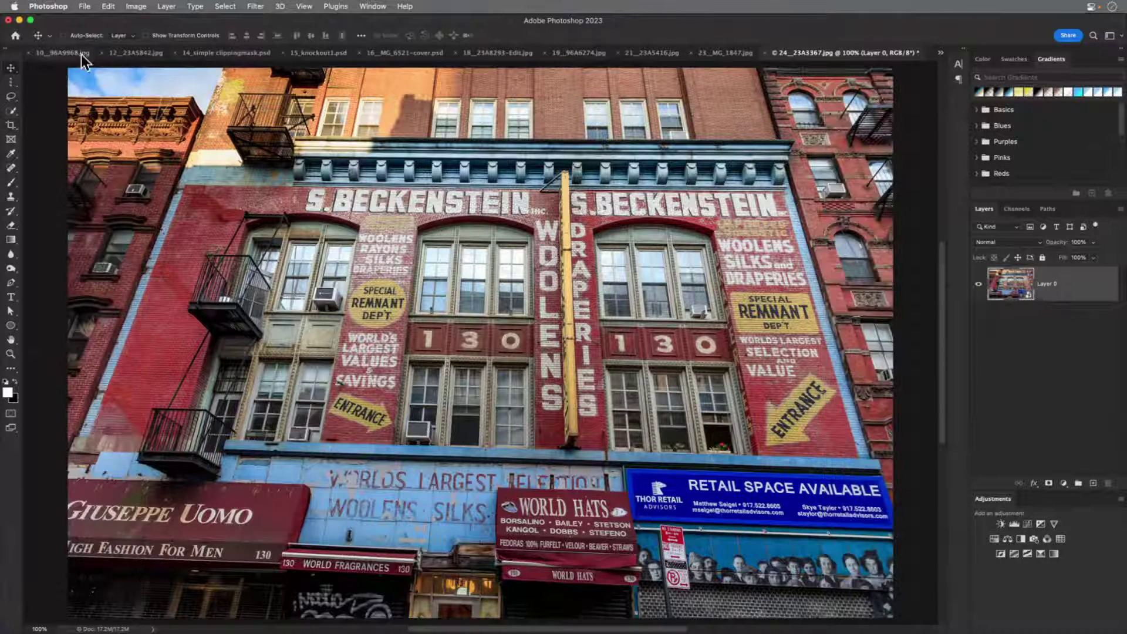
Open the Camera Raw Filter and draw Guided Upright lines along the red facade's upper and lower horizontal edges
left_click(255, 6)
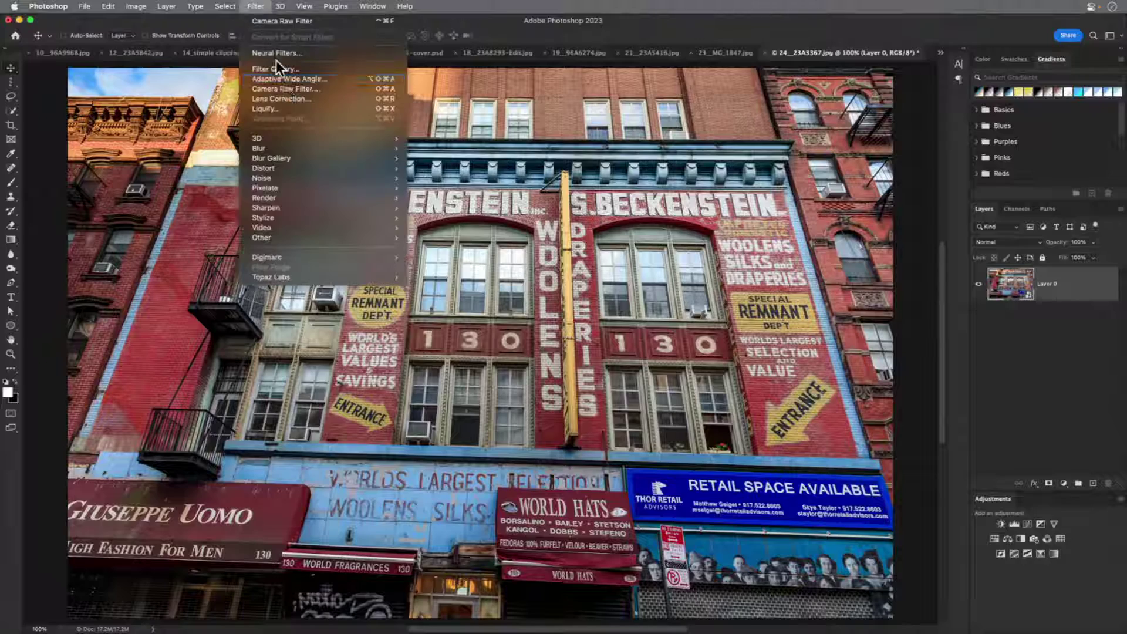
left_click(287, 93)
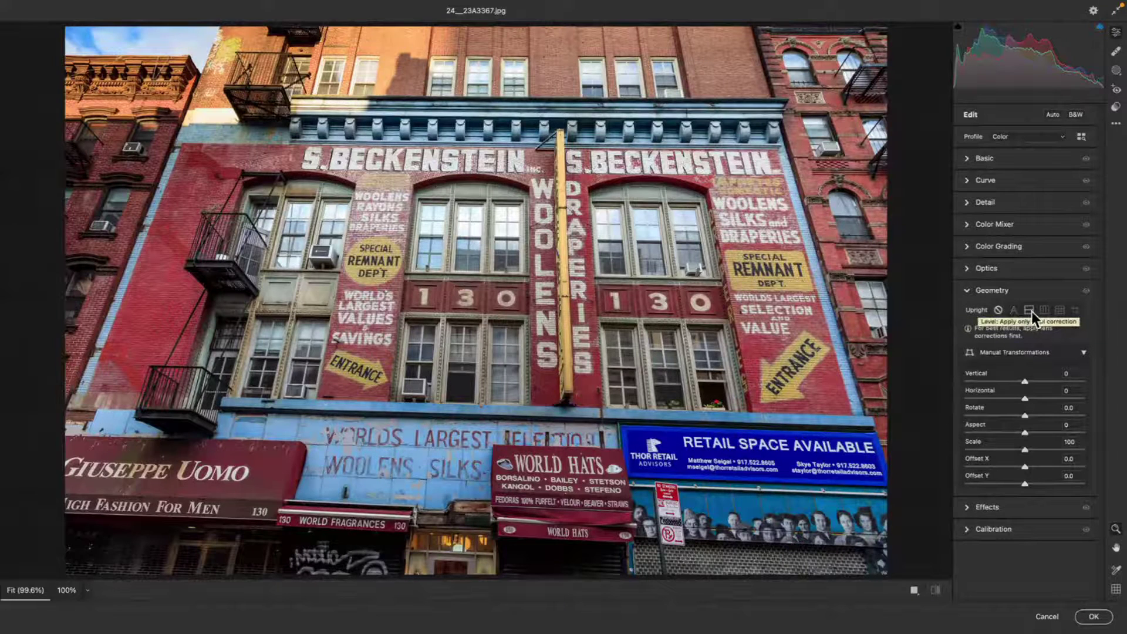
left_click(1075, 309)
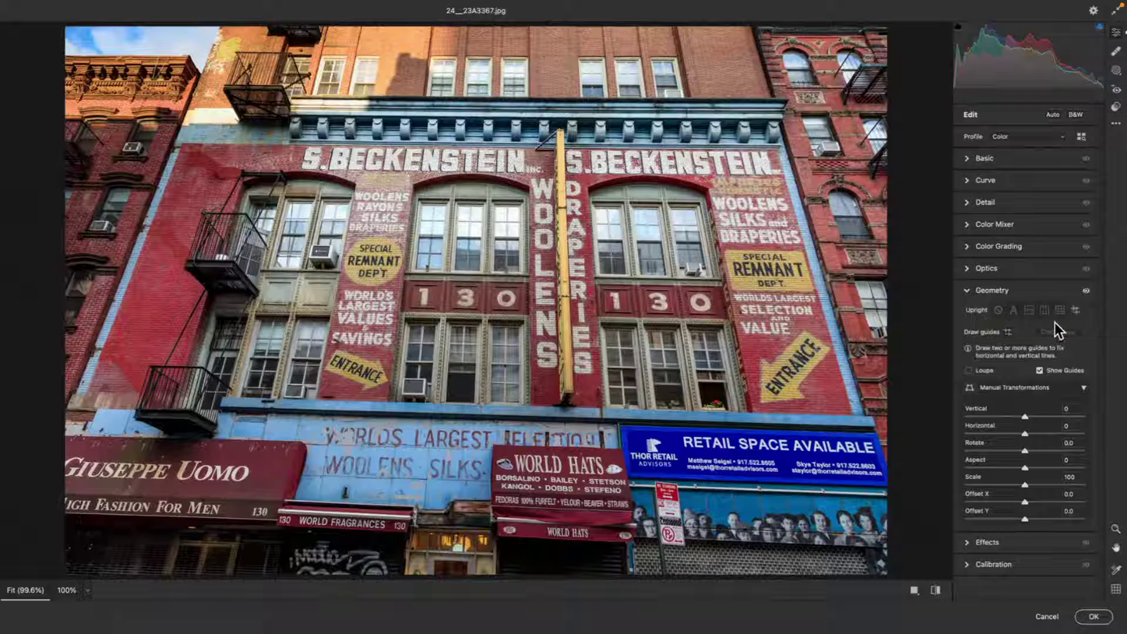
left_click_drag(191, 141, 613, 146)
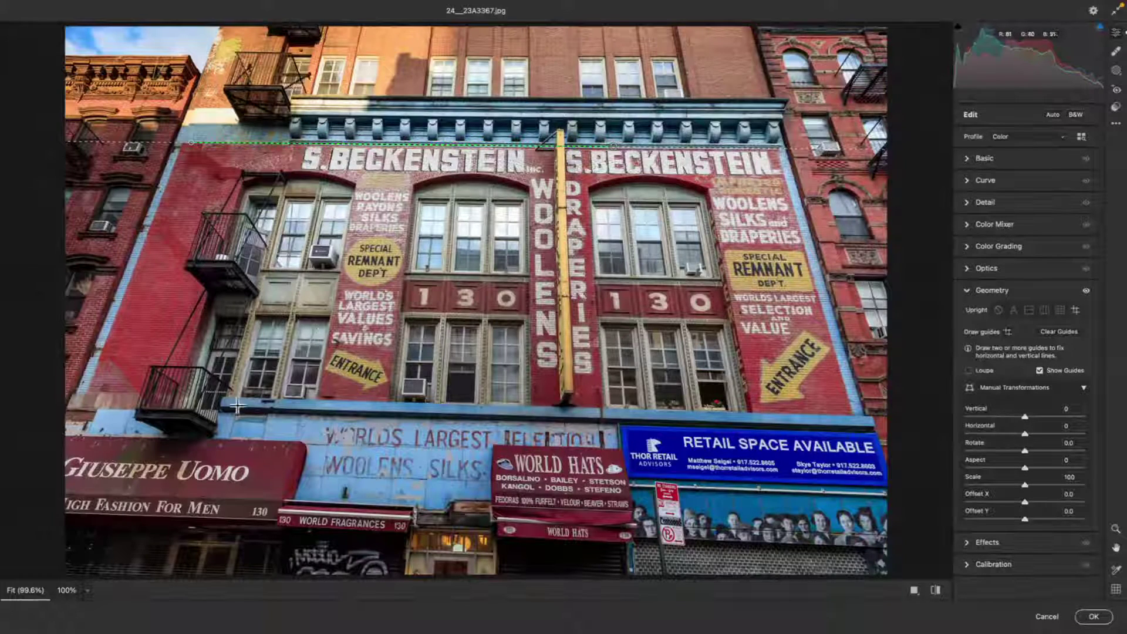
left_click_drag(233, 398, 859, 416)
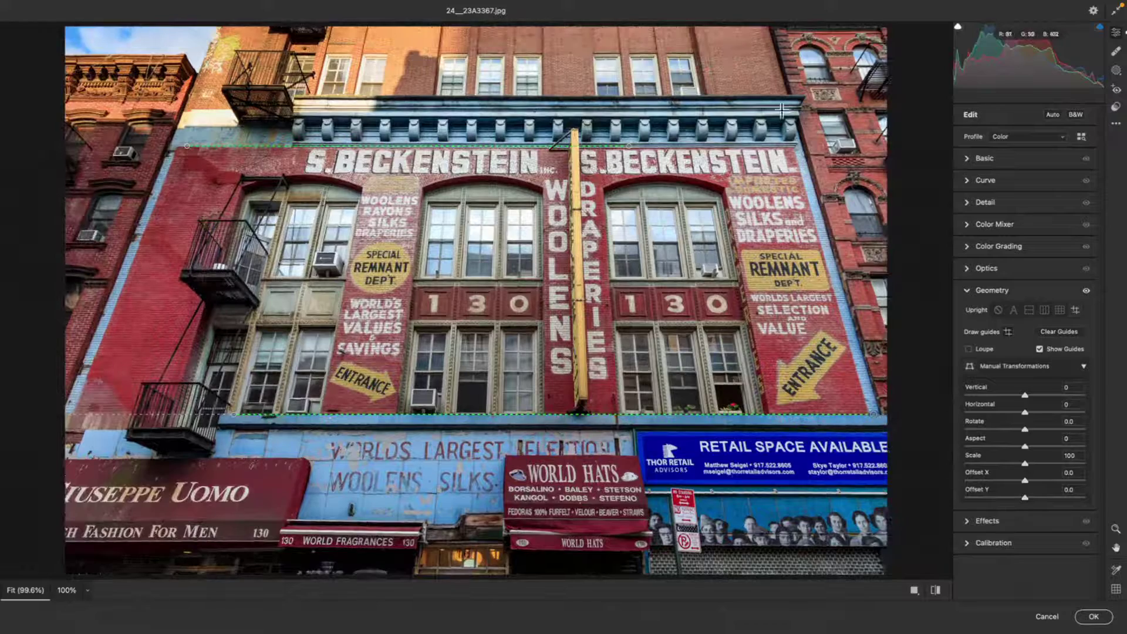
Draw Guided Upright lines down both vertical edges of the red facade, set Aspect to -29 and apply the filter
left_click_drag(803, 147, 877, 413)
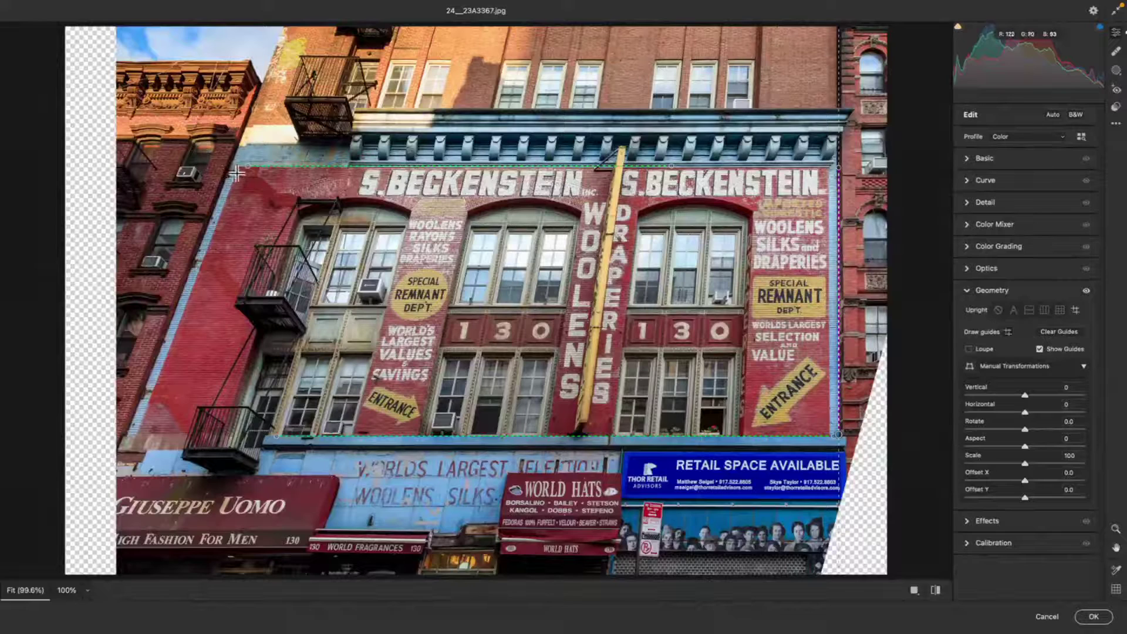
left_click_drag(228, 171, 125, 433)
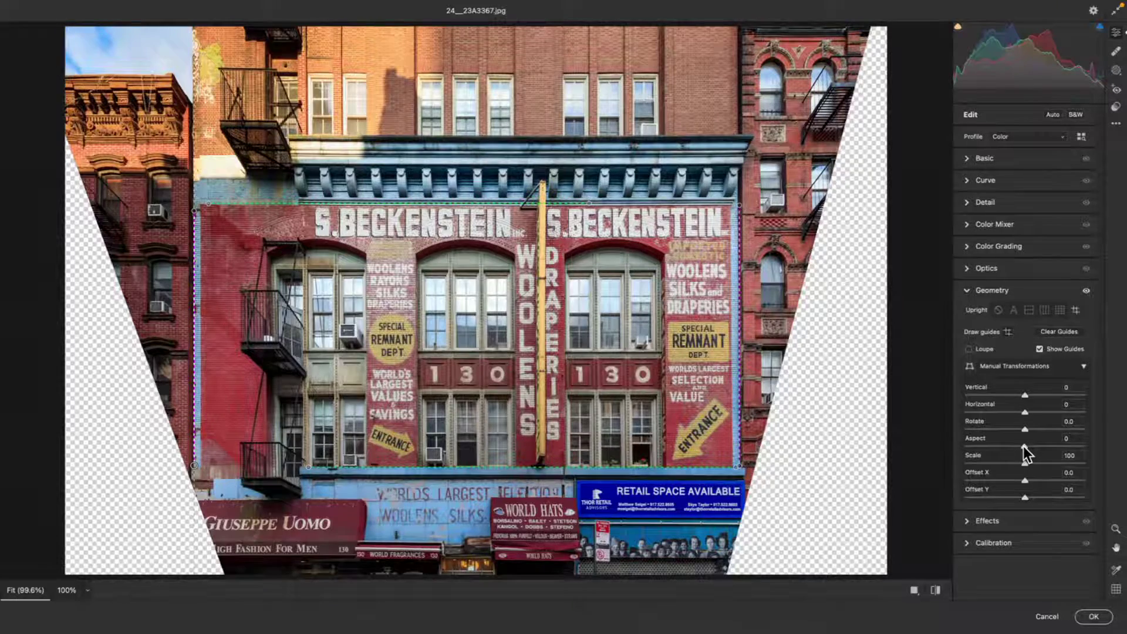
left_click_drag(1023, 446, 1006, 445)
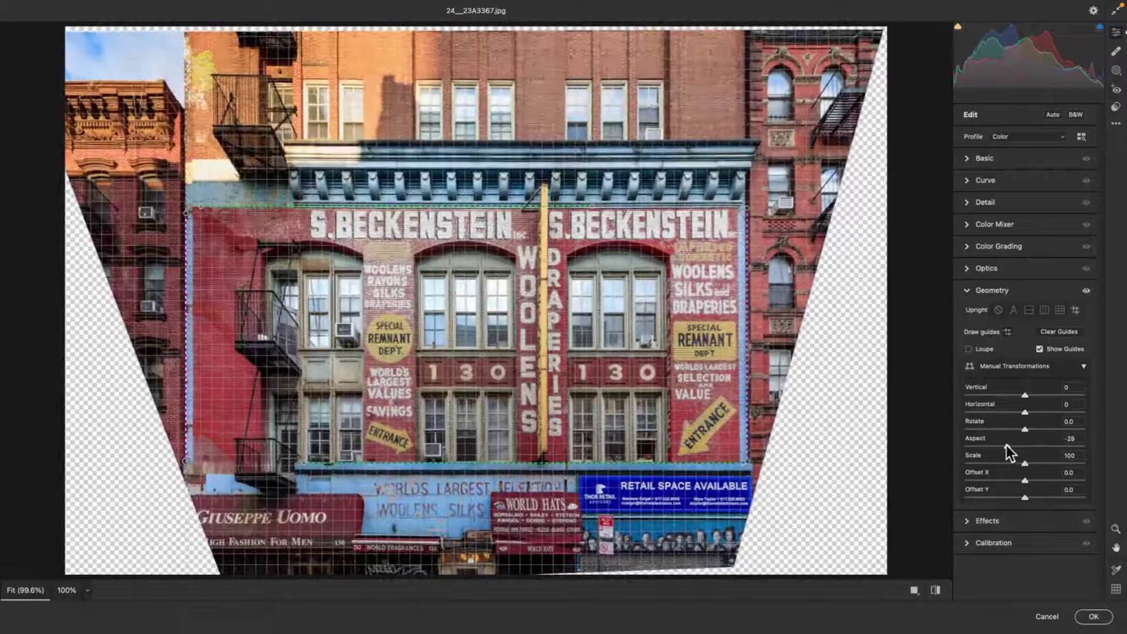
left_click(1095, 621)
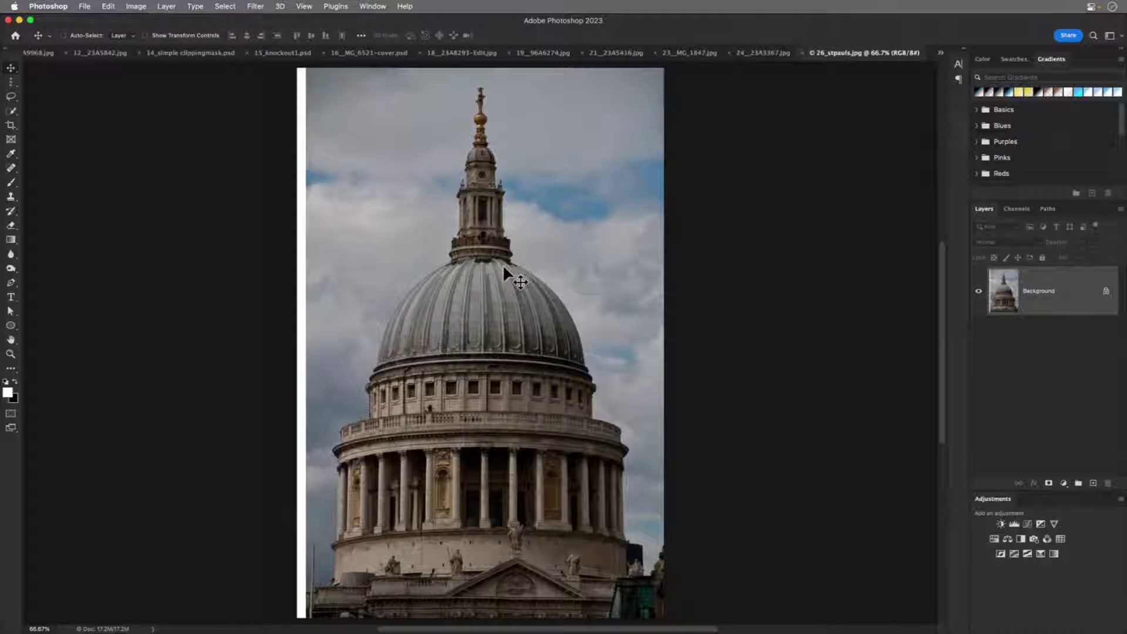
Select the cathedral in 26_stpauls.jpg with the Select Subject command
left_click(224, 6)
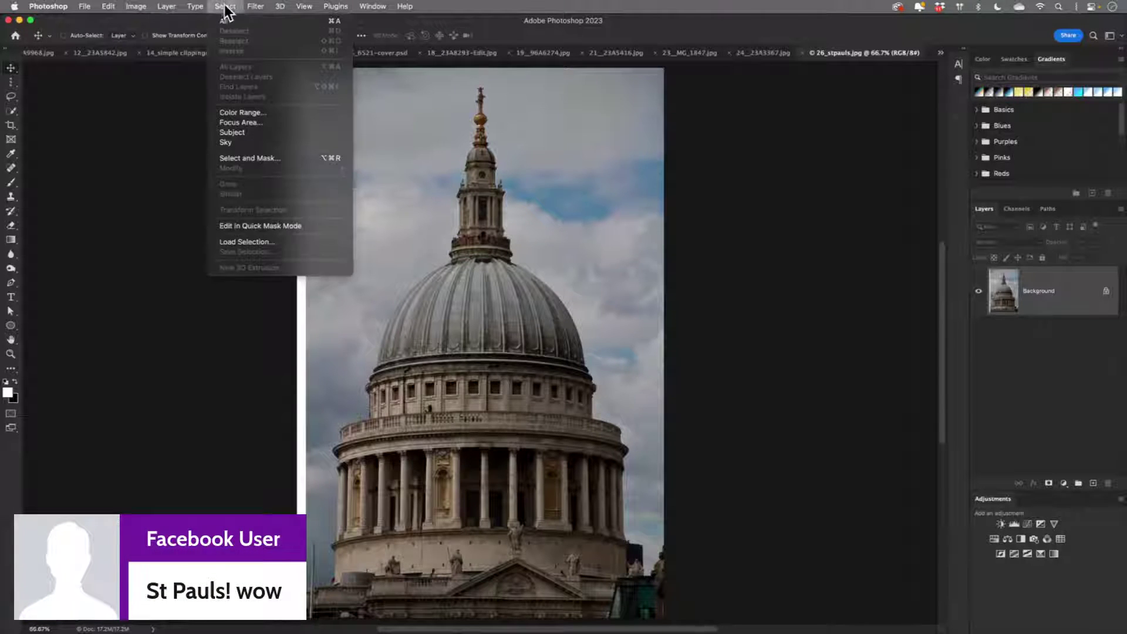
left_click(252, 132)
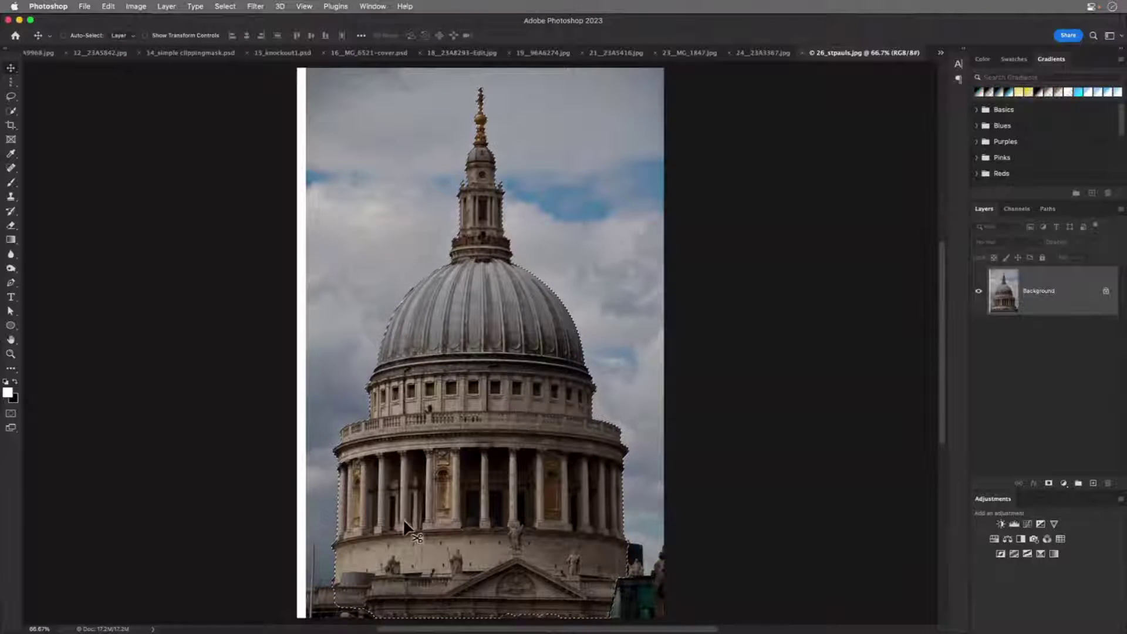
Refine the selection along the building's base with the Quick Selection tool and turn it into a layer mask
left_click(11, 111)
left_click(12, 110)
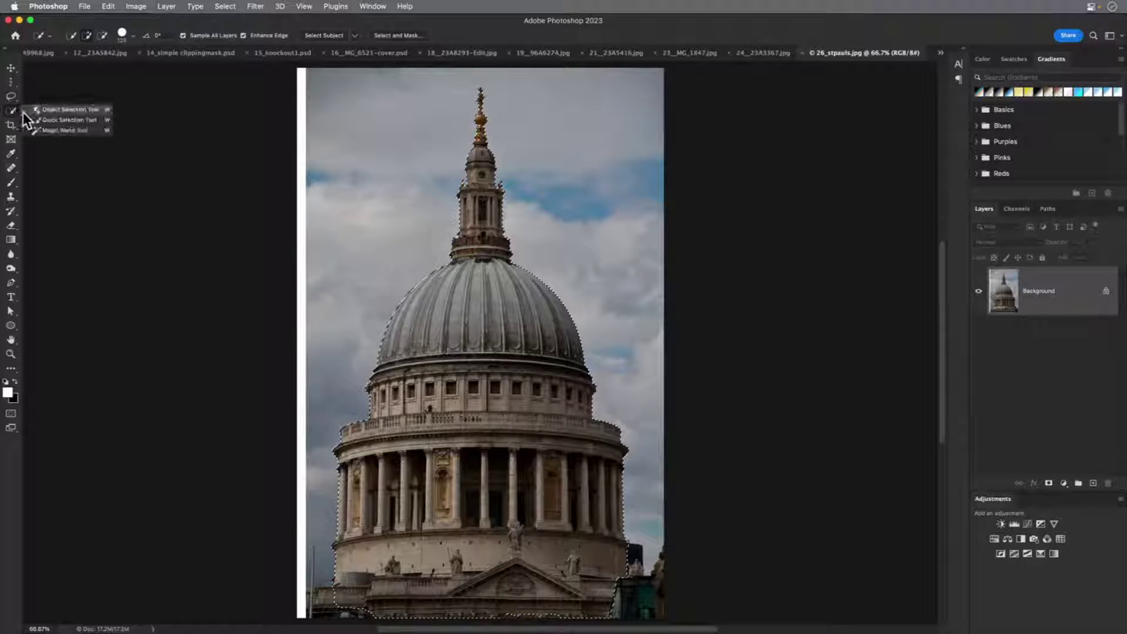
left_click(77, 121)
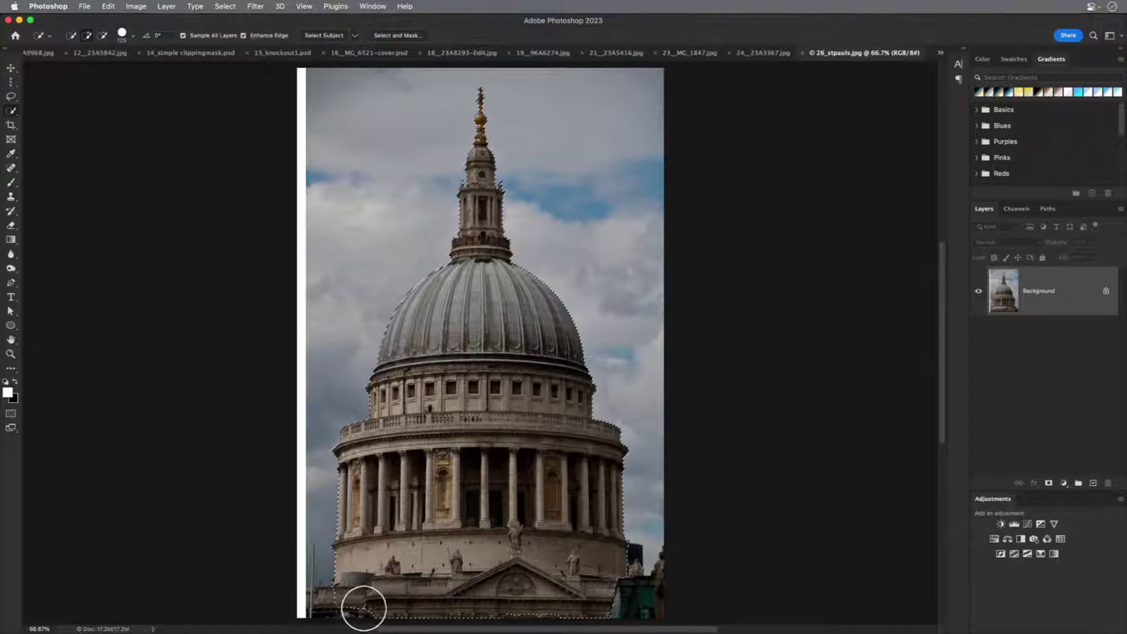
left_click_drag(357, 605, 327, 604)
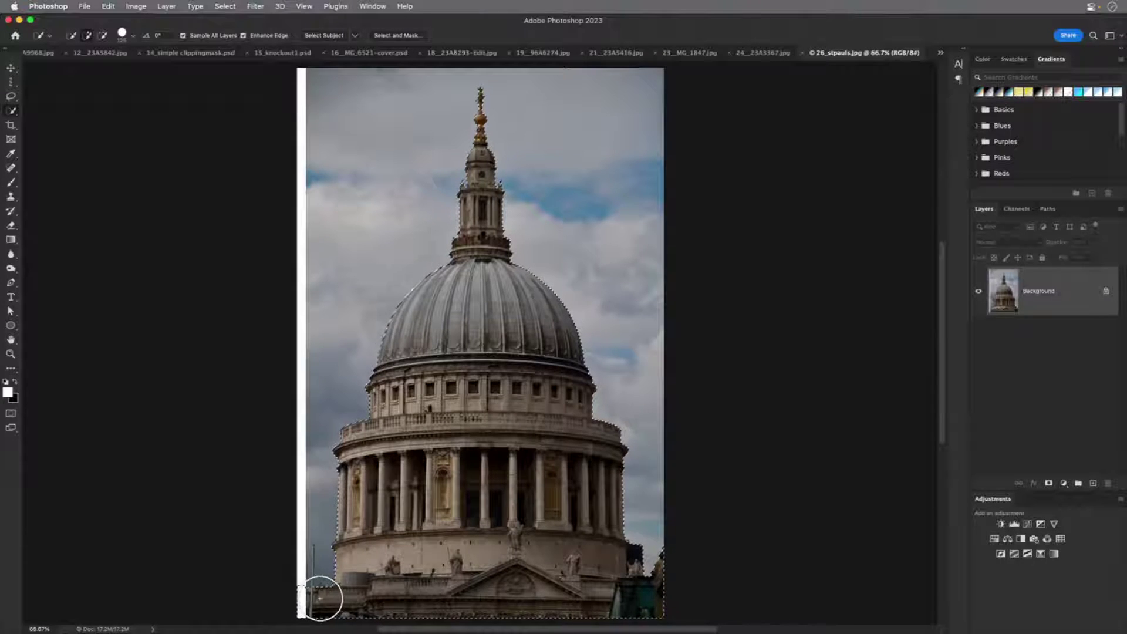
key("alt")
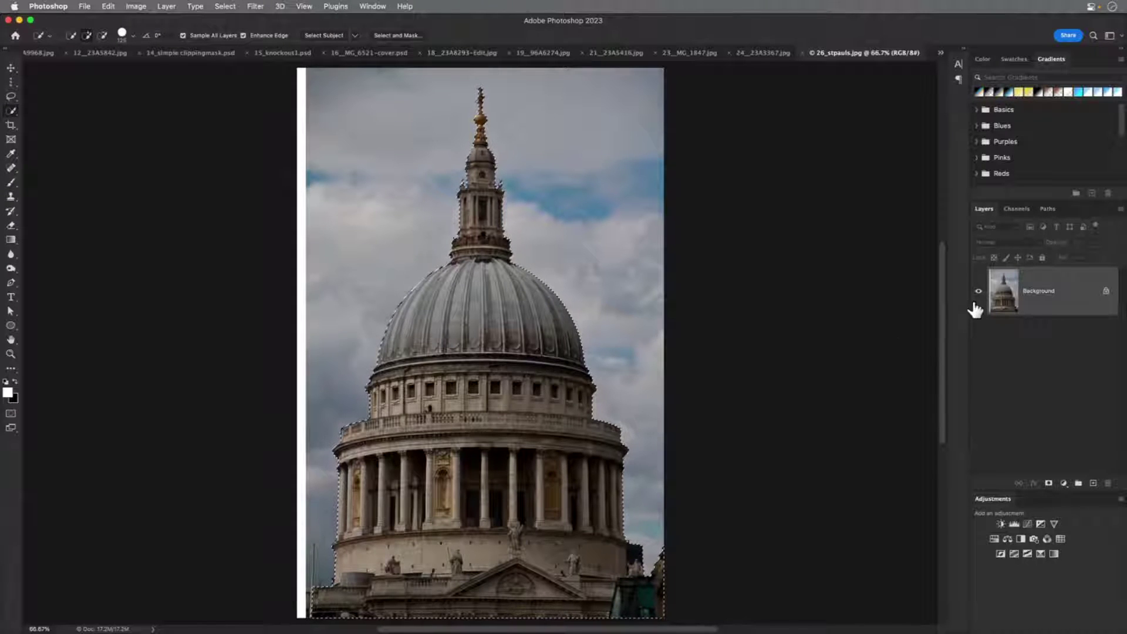
left_click(1048, 484)
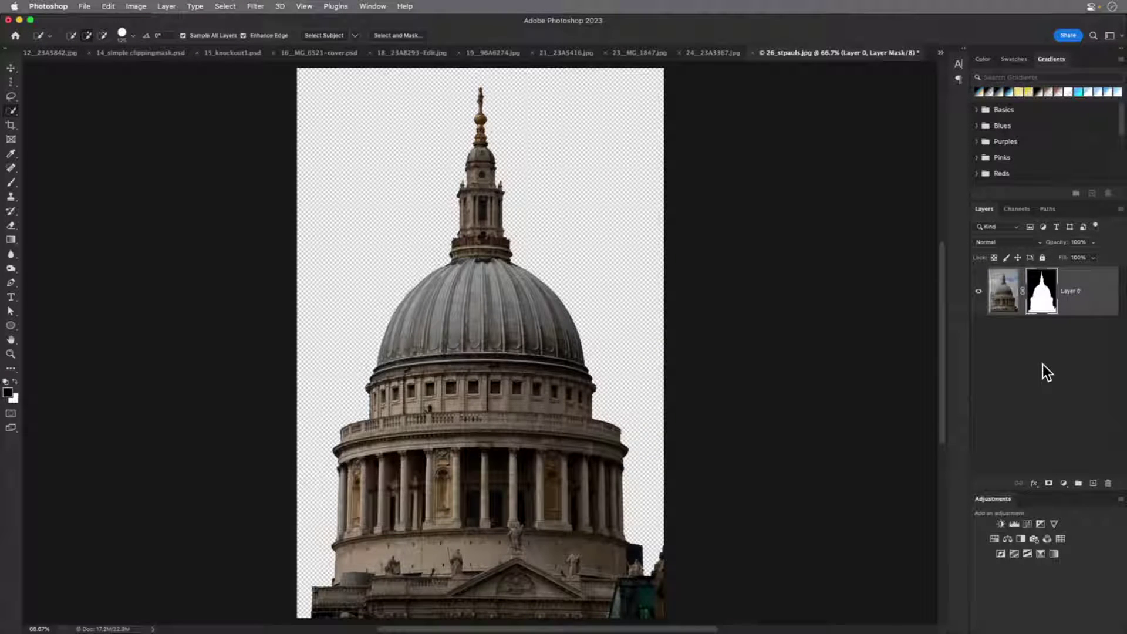
Add a magenta Solid Color fill layer (#d31dd1) and move it beneath the masked cathedral layer
left_click(1064, 485)
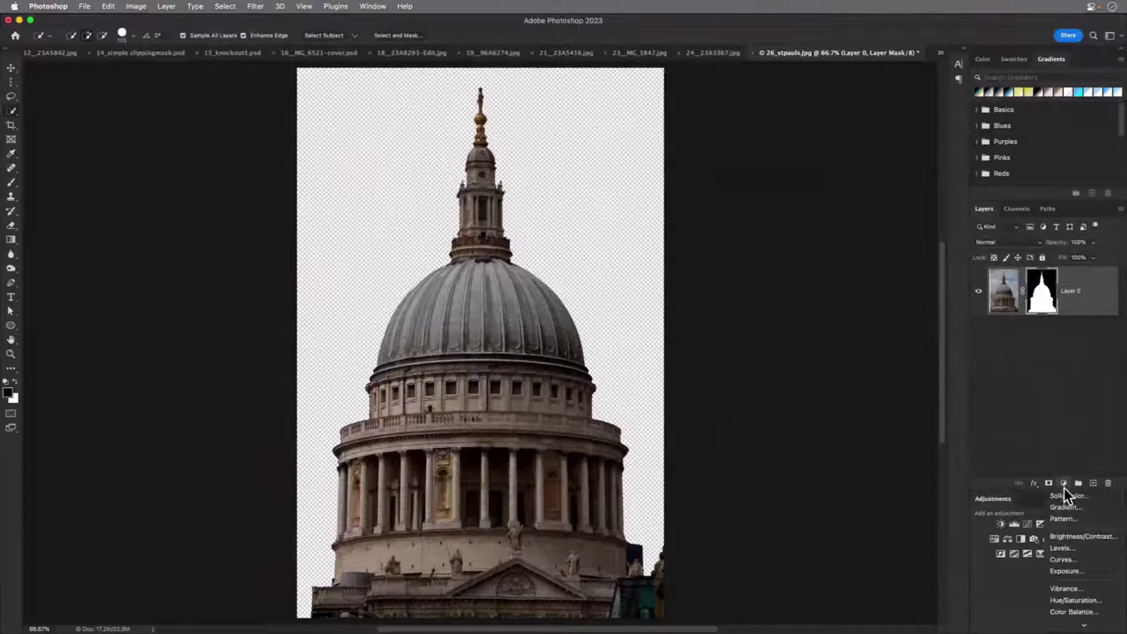
left_click(1073, 498)
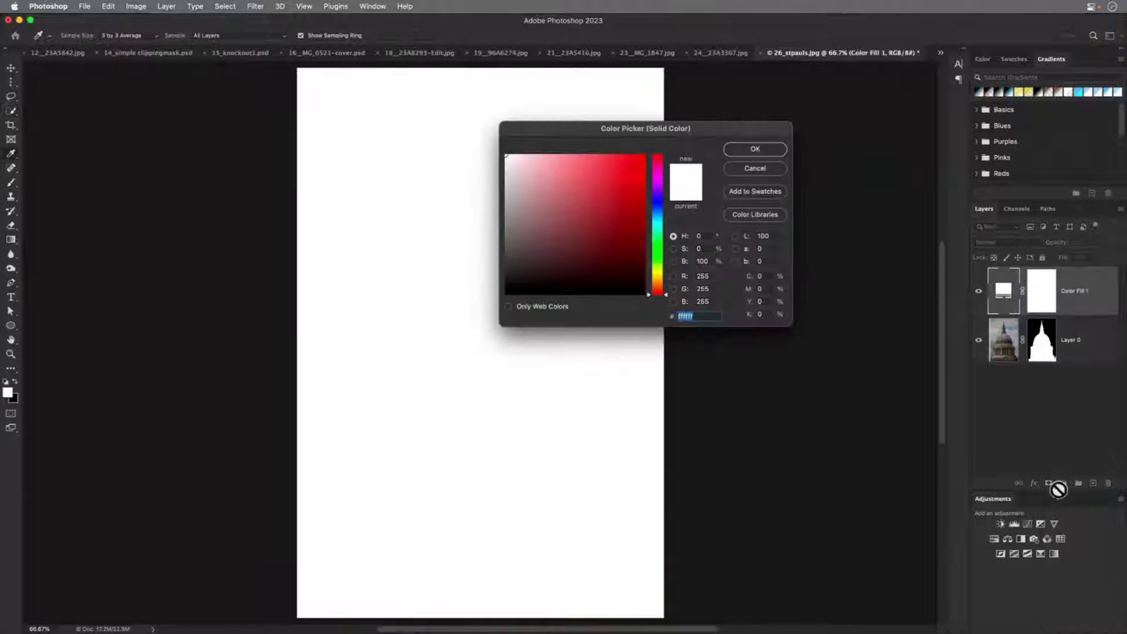
left_click(625, 177)
left_click(657, 176)
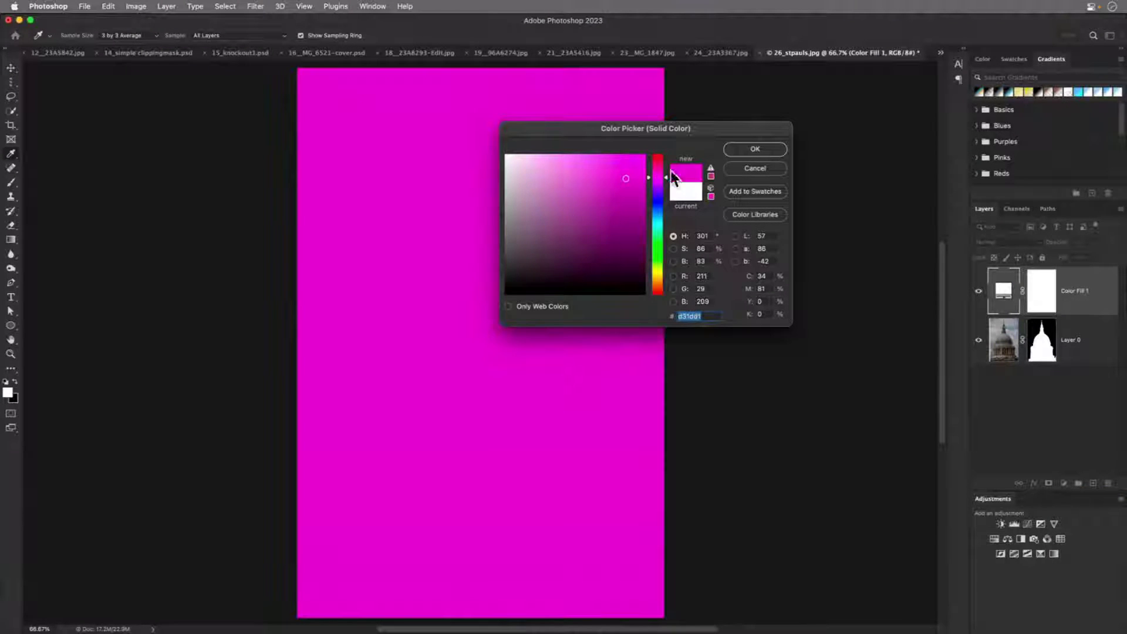
left_click(741, 147)
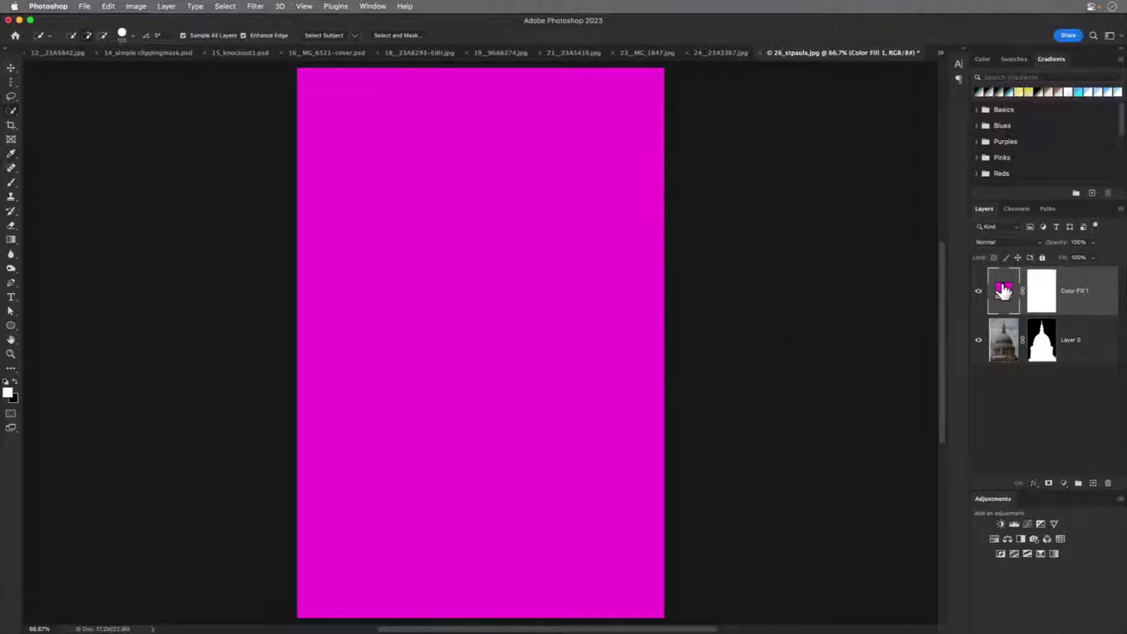
left_click_drag(1002, 291, 1000, 380)
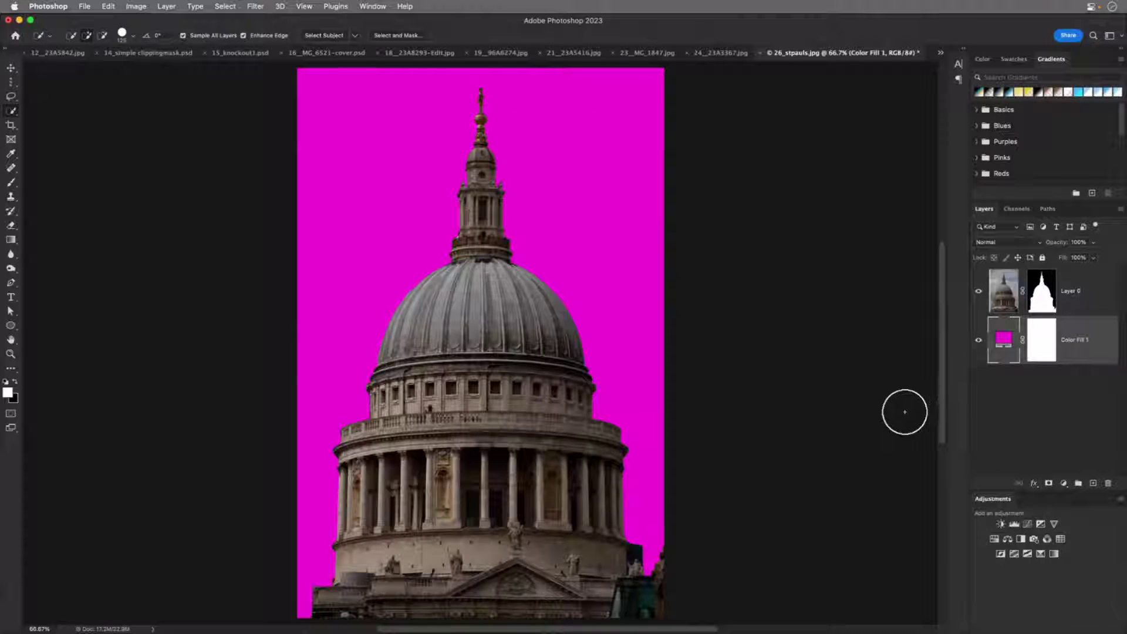
Add a Threshold adjustment layer directly above the masked cathedral layer and reselect the cathedral layer
left_click(1004, 294)
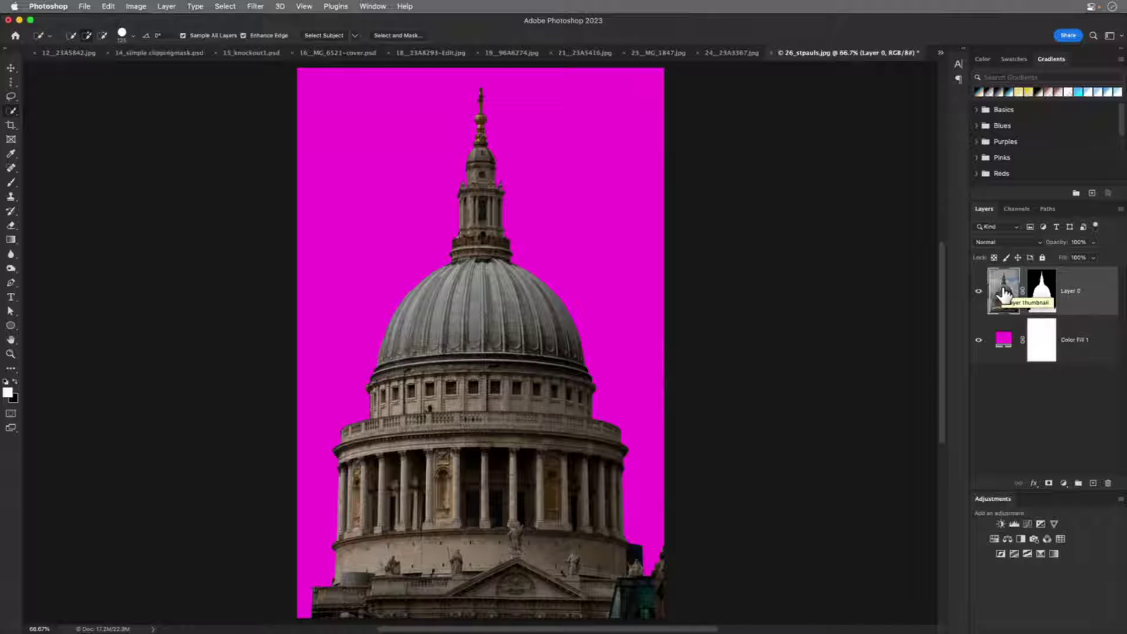
left_click(1064, 483)
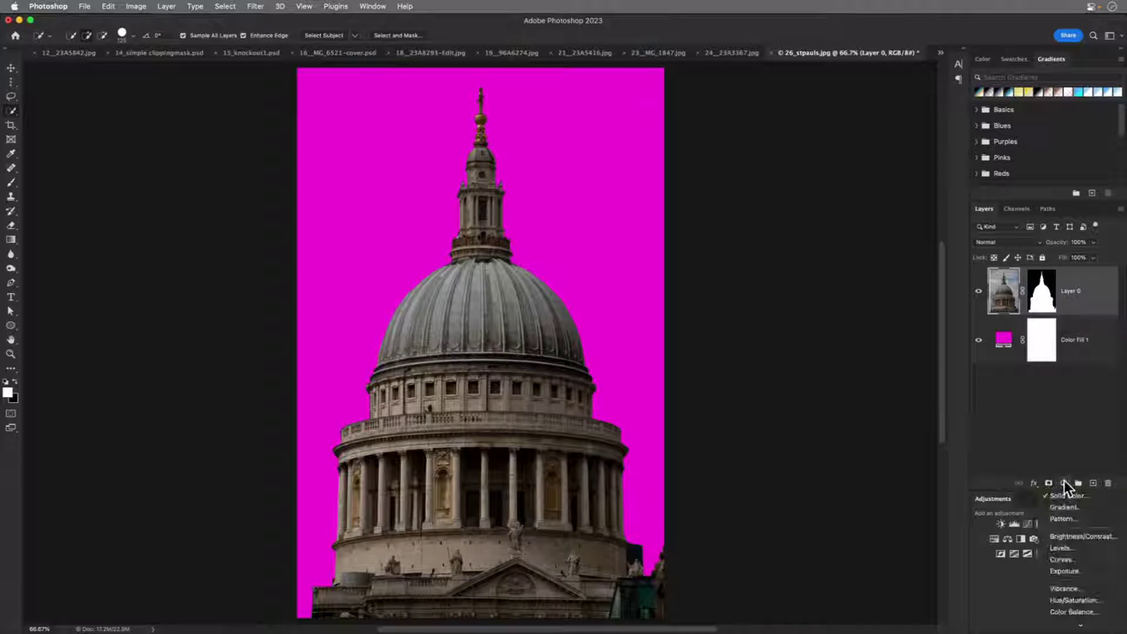
scroll(1086, 581, "down", 3)
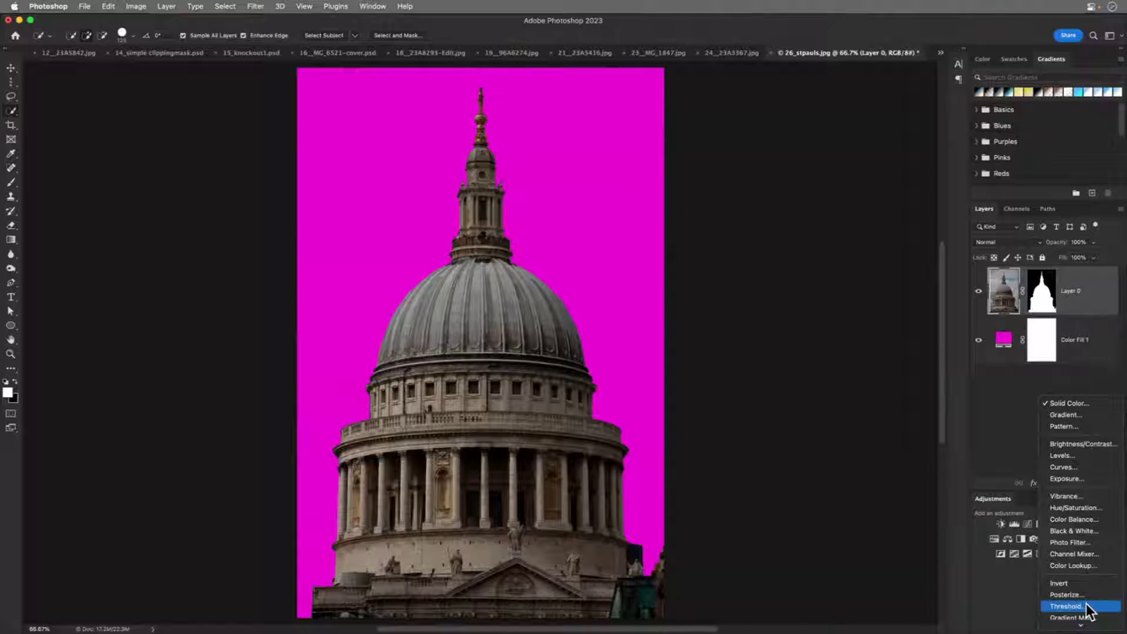
left_click(1086, 603)
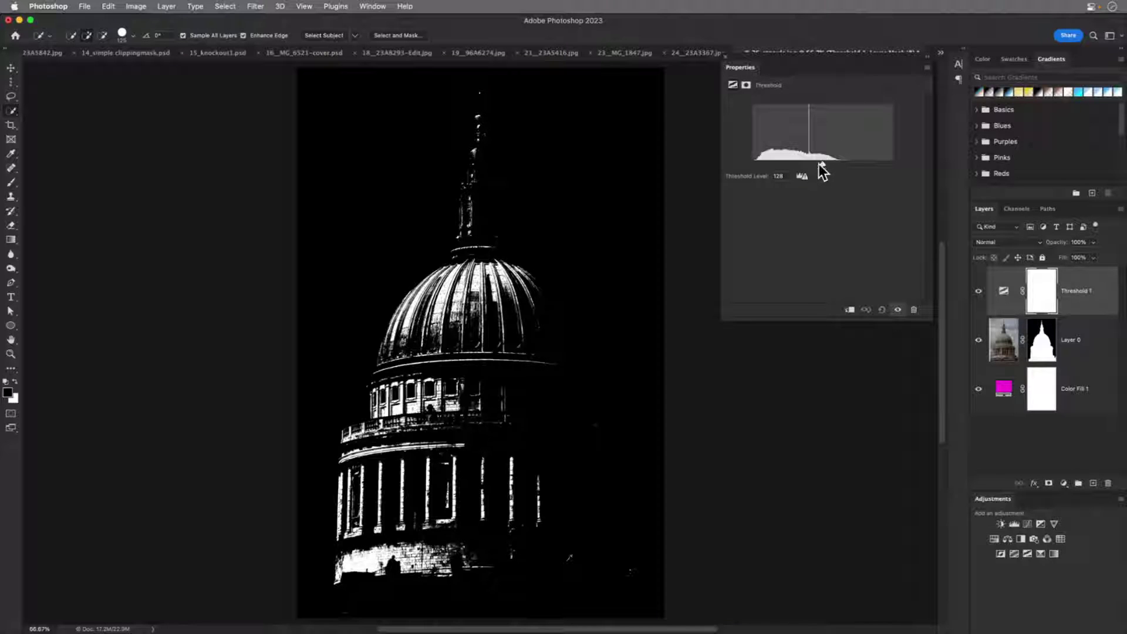
mouse_move(823, 164)
left_mouse_down()
mouse_move(773, 161)
mouse_move(876, 162)
mouse_move(823, 162)
left_mouse_up()
left_click(1005, 343)
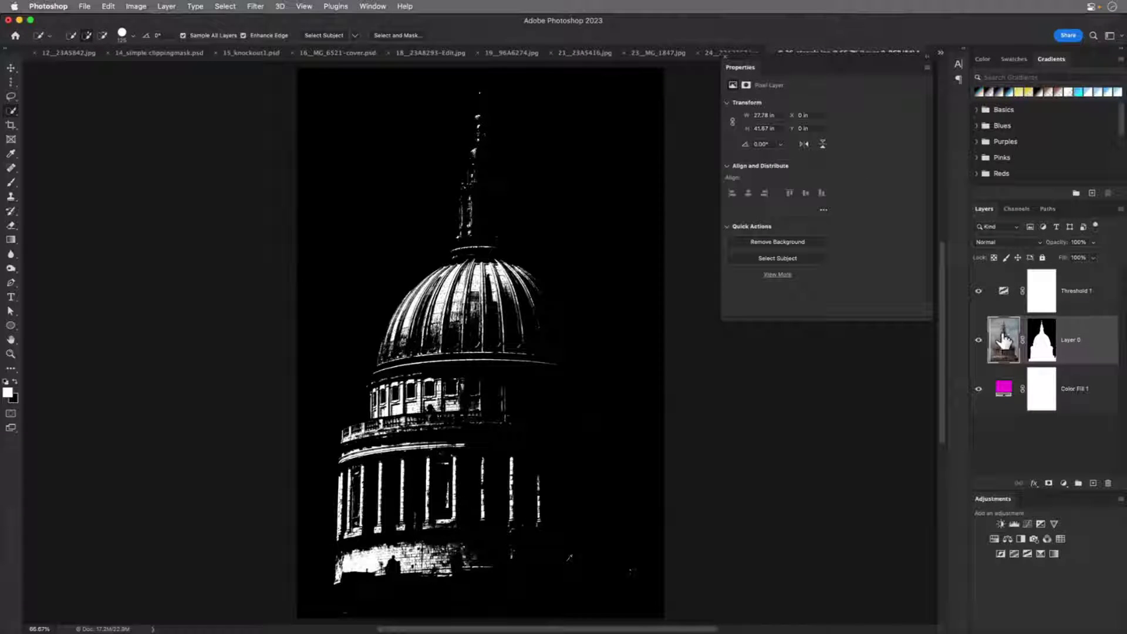
Clip the Threshold adjustment layer to the masked cathedral layer so the magenta fill beneath stays unaffected
left_click(1003, 293)
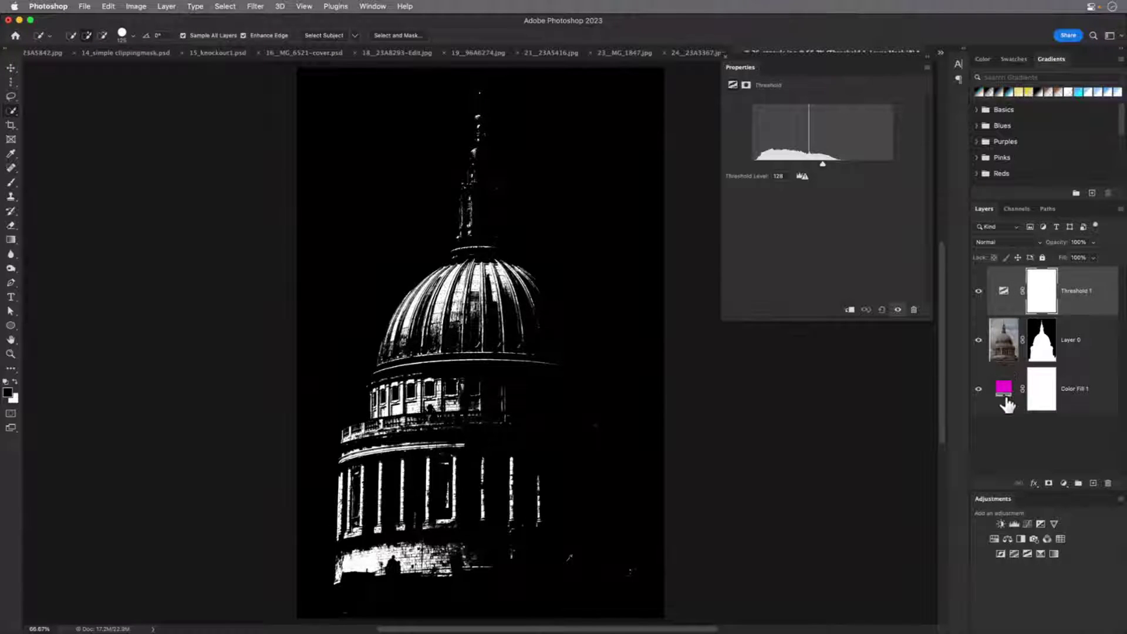
left_click(1002, 350)
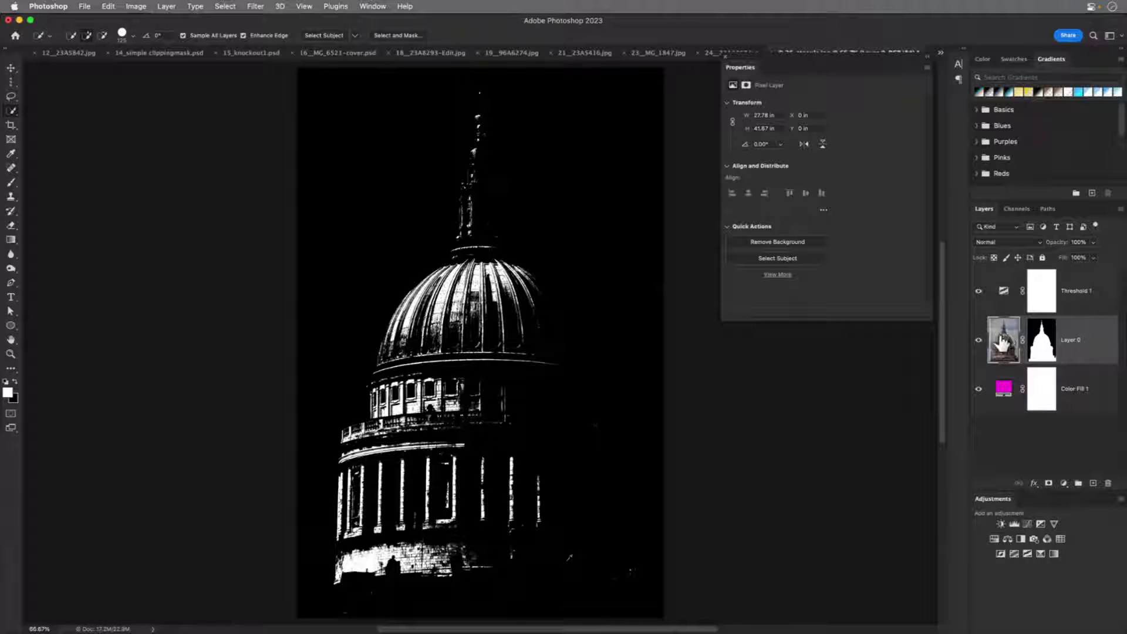
left_click_drag(1011, 340, 1069, 309)
left_click(1068, 309, "alt")
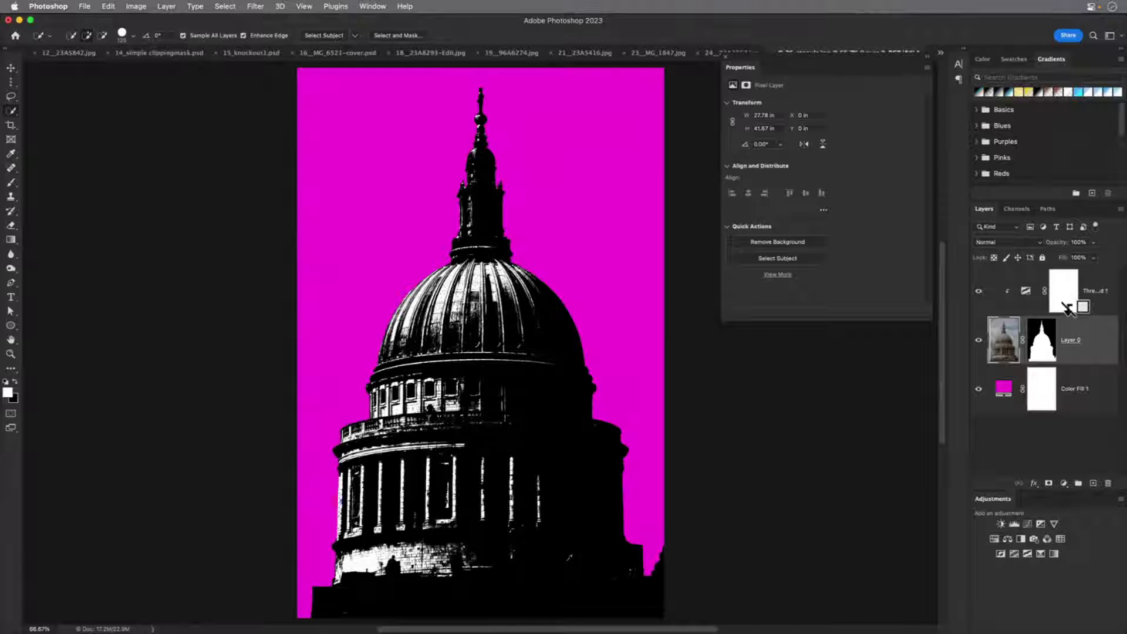
left_click(1025, 293)
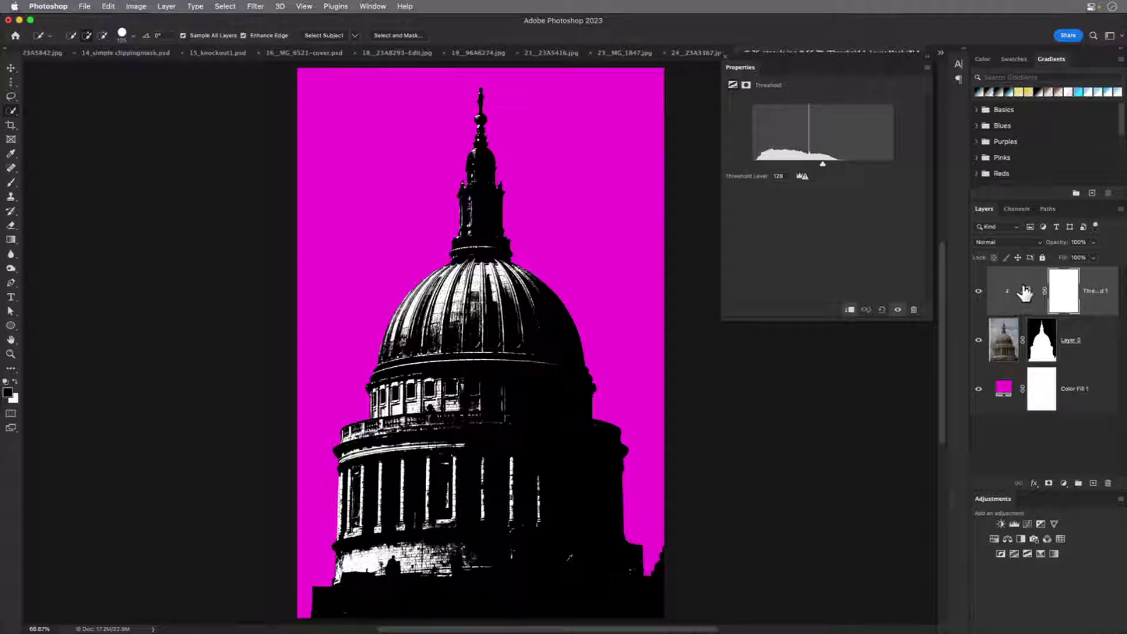
Convert the masked cathedral layer to a Smart Object
left_click(1005, 337)
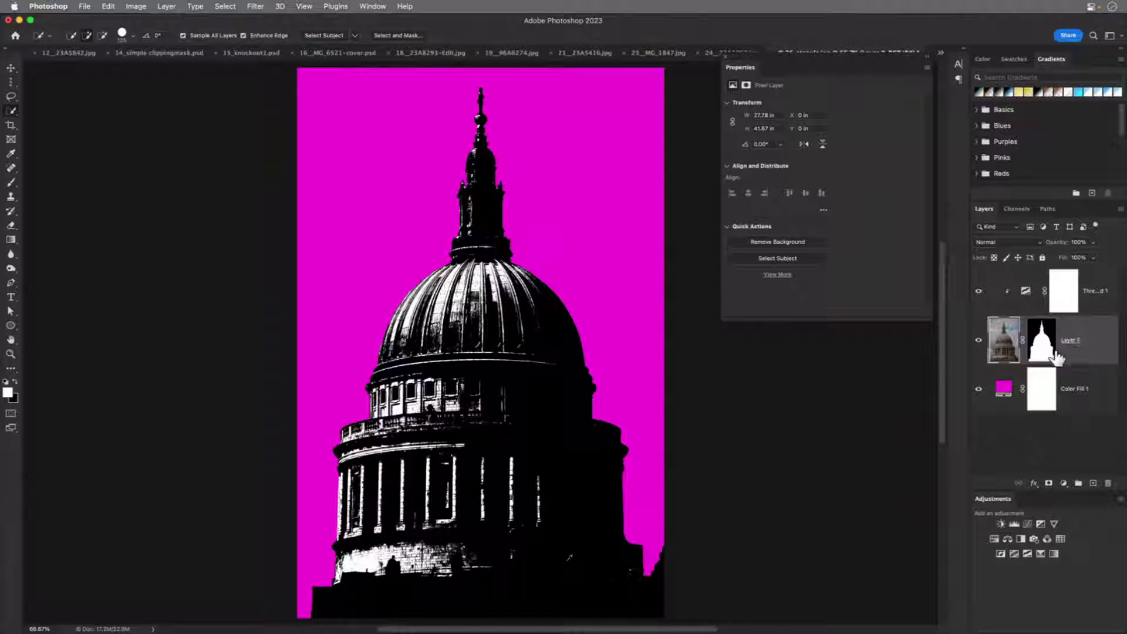
right_click(1094, 333)
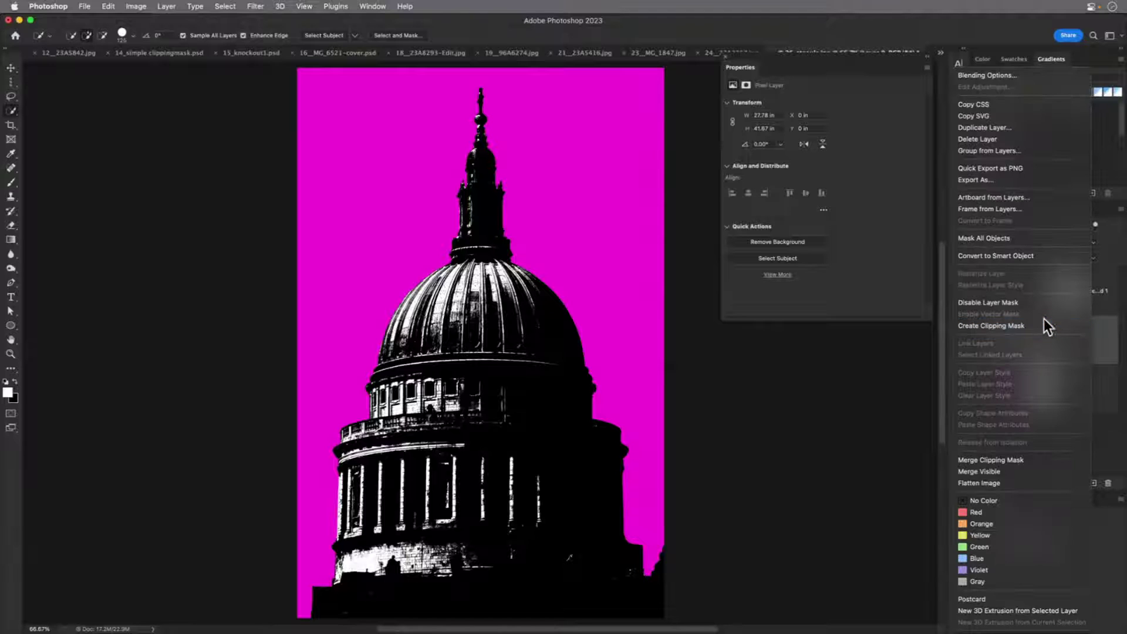
left_click(1030, 264)
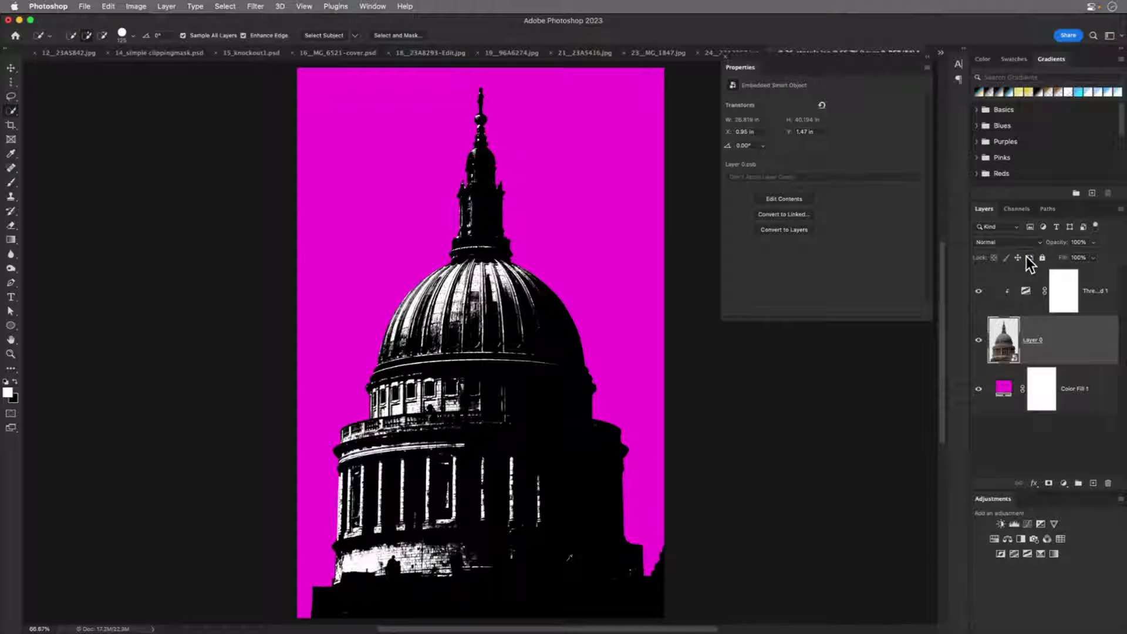
Apply Smart Sharpen to the cathedral with Amount 500%, Radius 2.9 px, Reduce Noise 10% and Remove Lens Blur, and compare with it toggled off
left_click(255, 7)
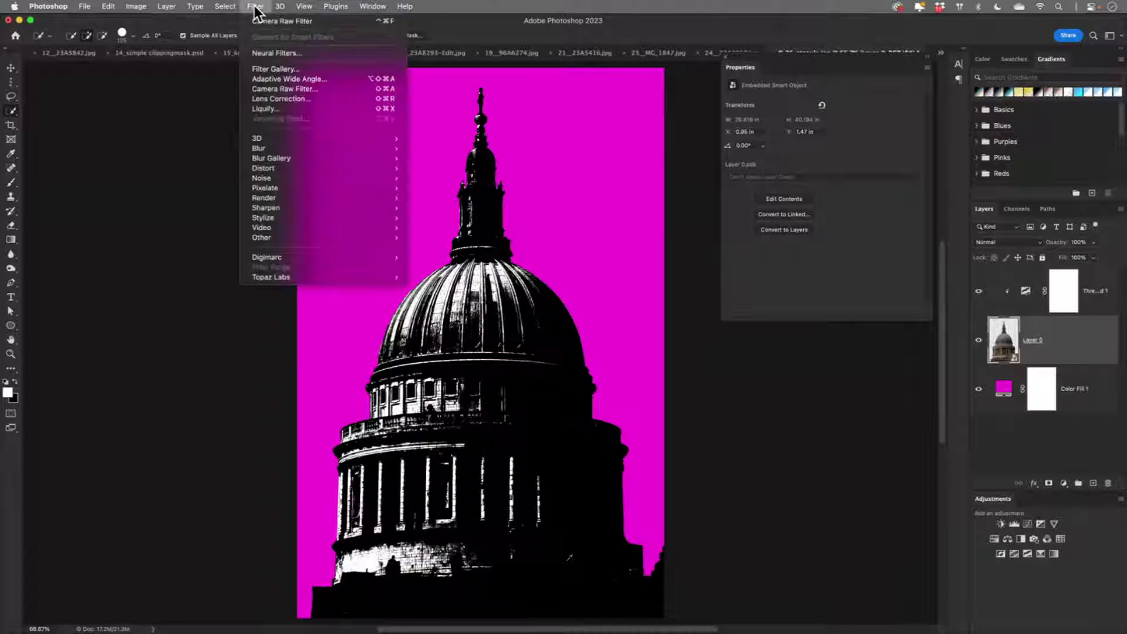
mouse_move(297, 207)
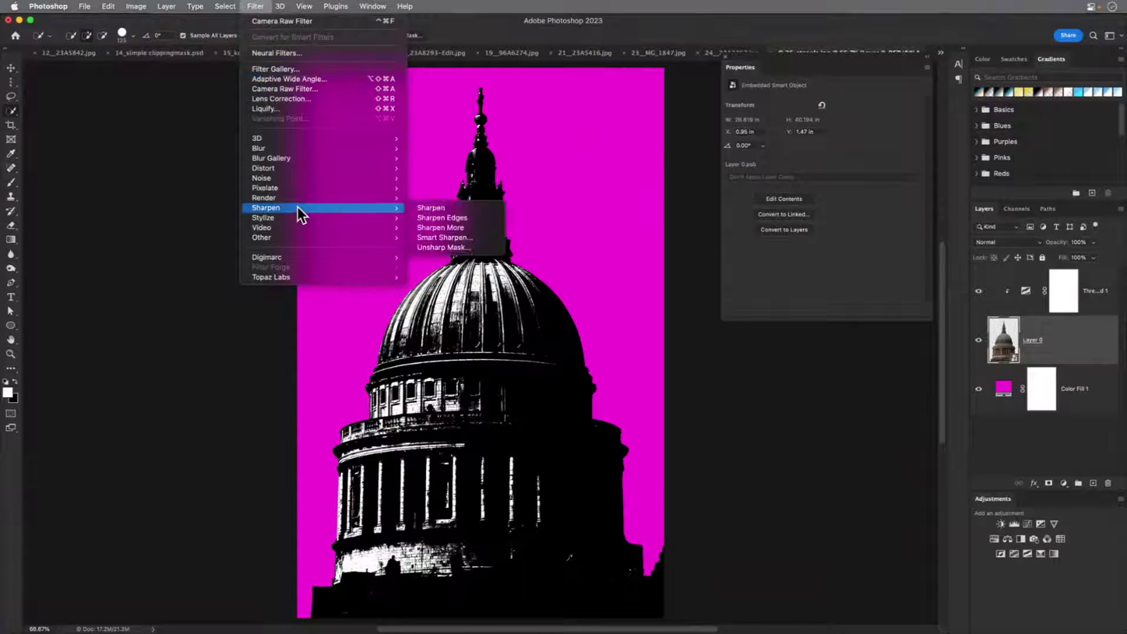
left_click(464, 238)
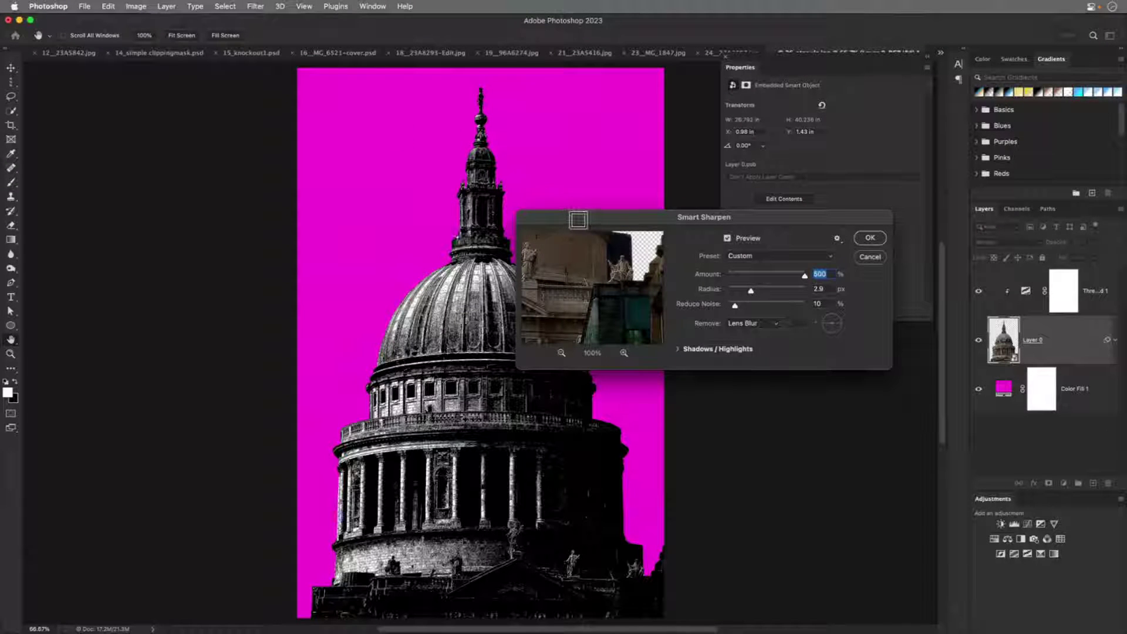
left_click_drag(578, 220, 571, 360)
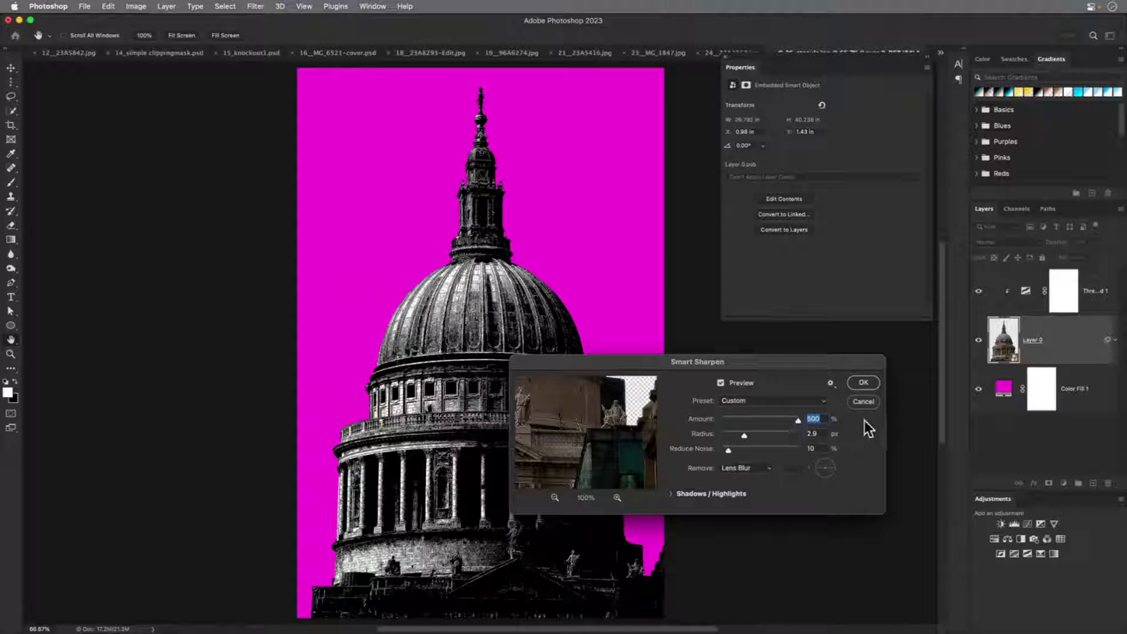
left_click_drag(779, 363, 809, 336)
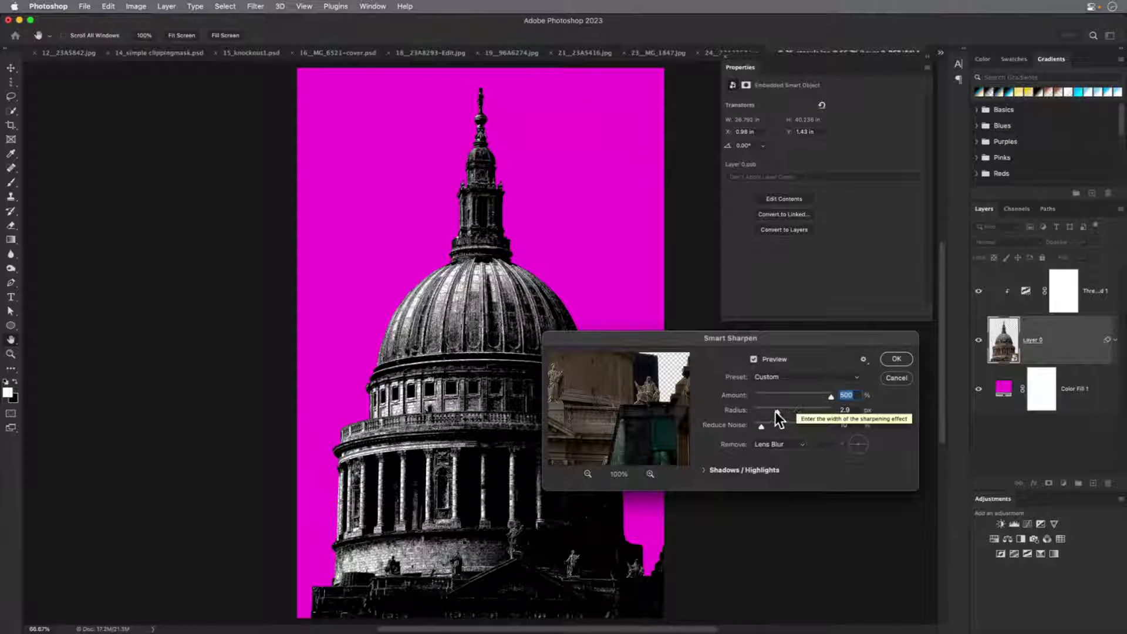
key("Return")
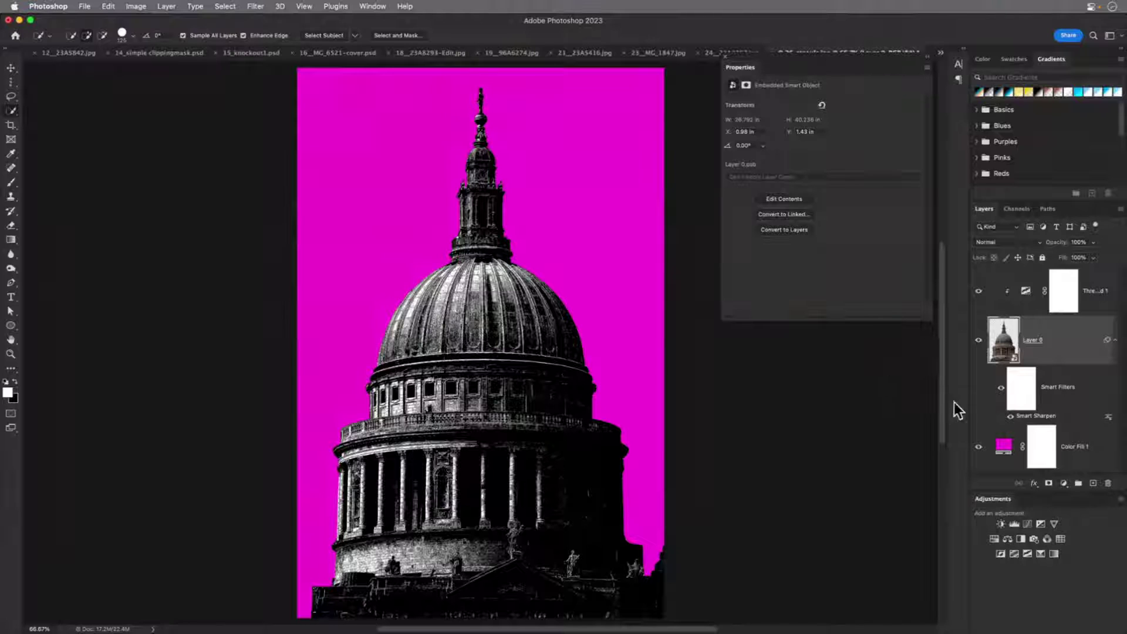
left_click(1009, 417)
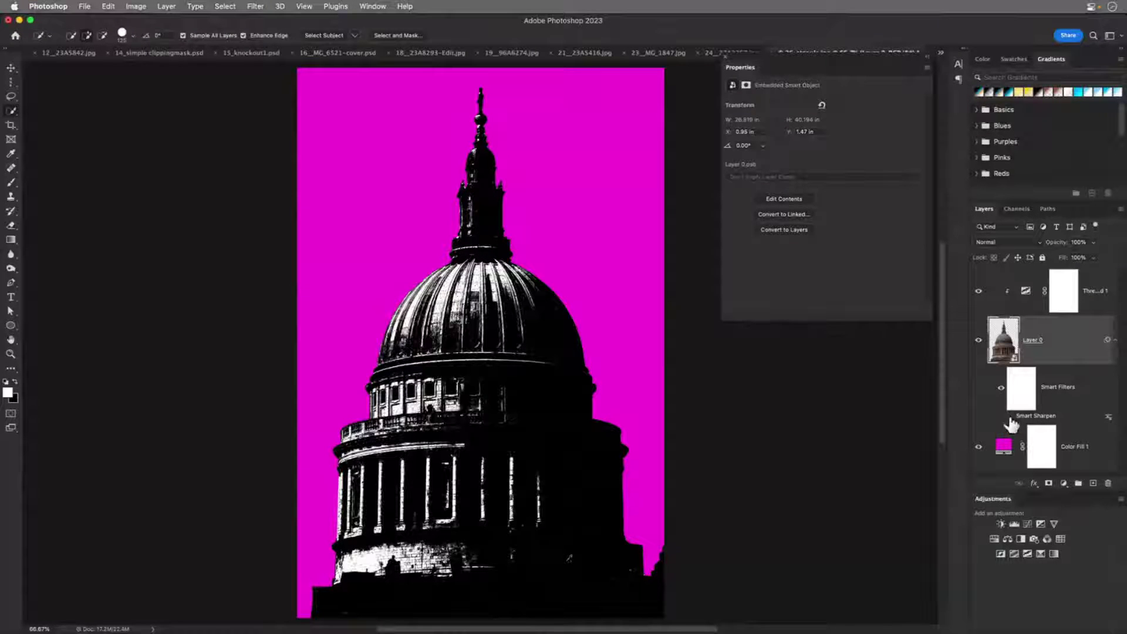
left_click(1009, 417)
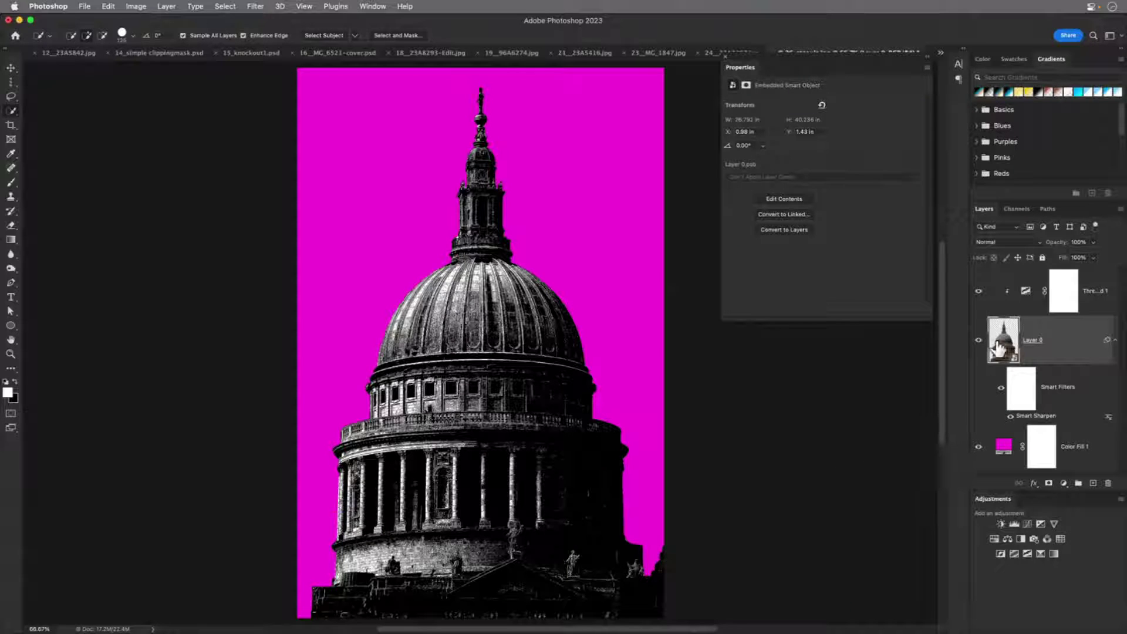
Add a new Overlay layer filled with 50% gray above the cathedral Smart Object, clipped to it
left_click(1094, 489, "alt")
left_click_drag(222, 203, 712, 313)
left_click(638, 387)
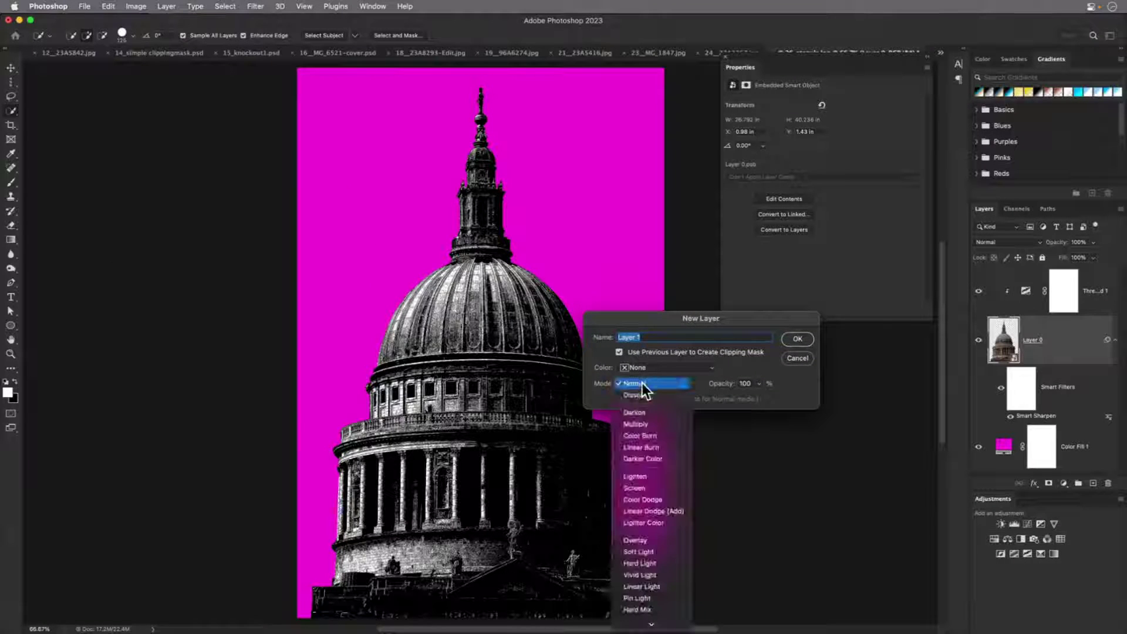
left_click(652, 541)
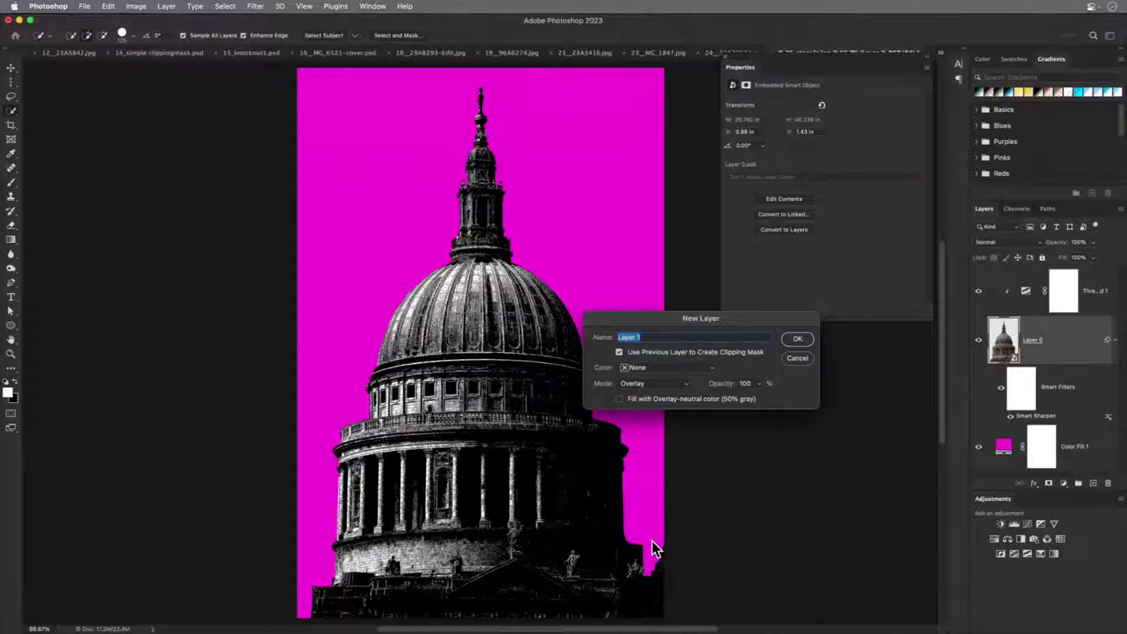
left_click(621, 399)
left_click(805, 341)
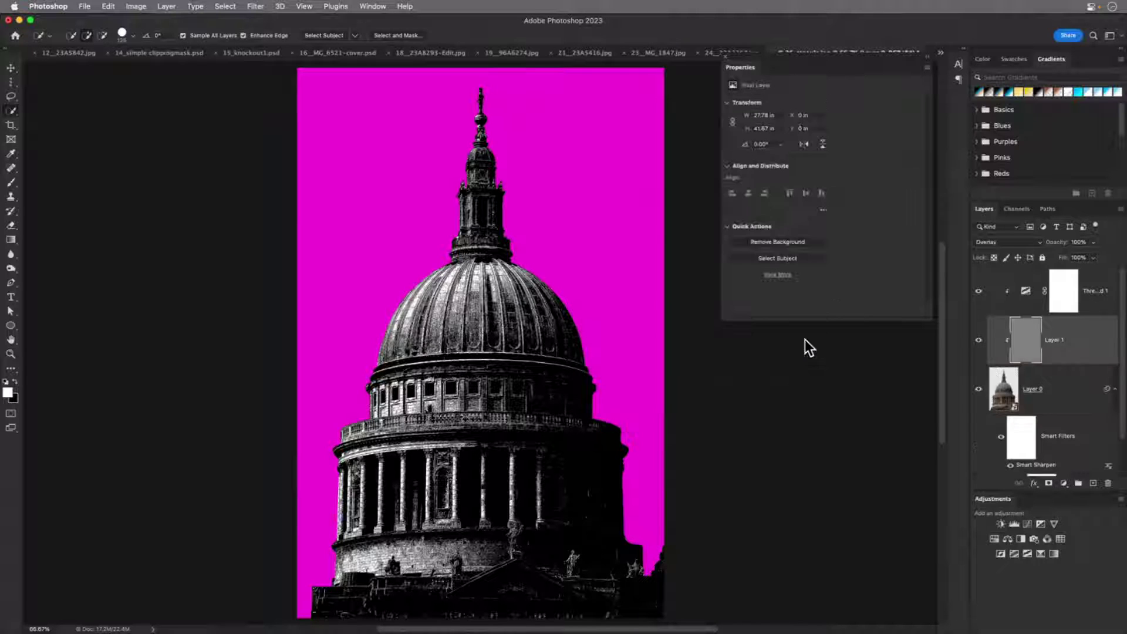
key("super+alt+g")
Dodge the cathedral's shadowed areas on the gray layer with a large white brush at 30% opacity, and burn its bright base with black
left_click(12, 183)
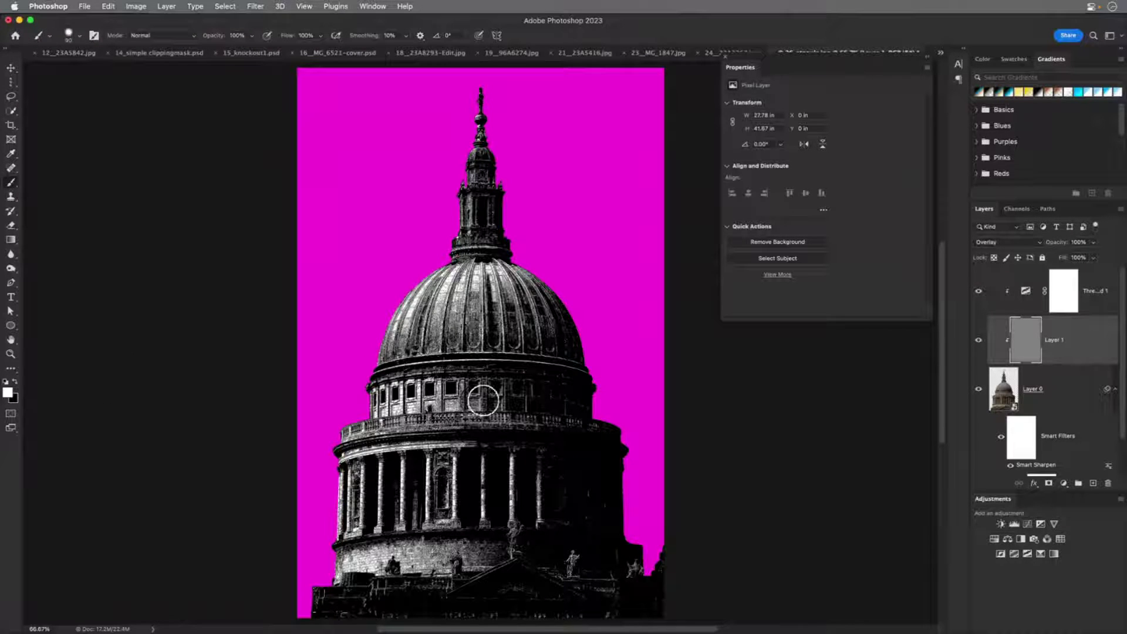
key("bracketright")
key("bracketright")
key("bracketright")
key("bracketright")
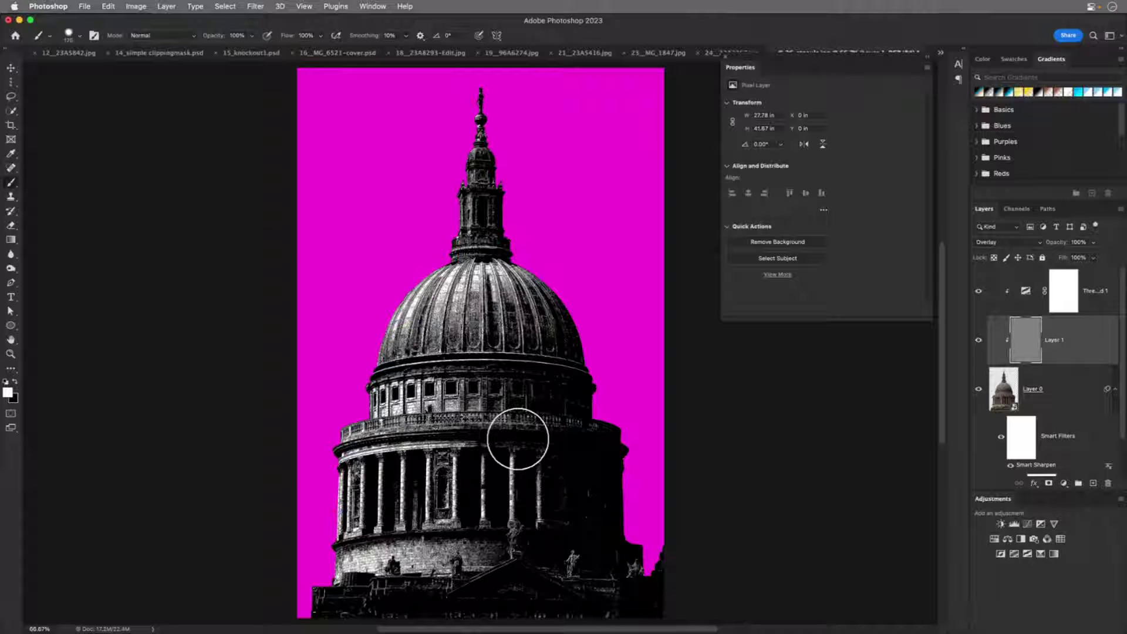
key("3")
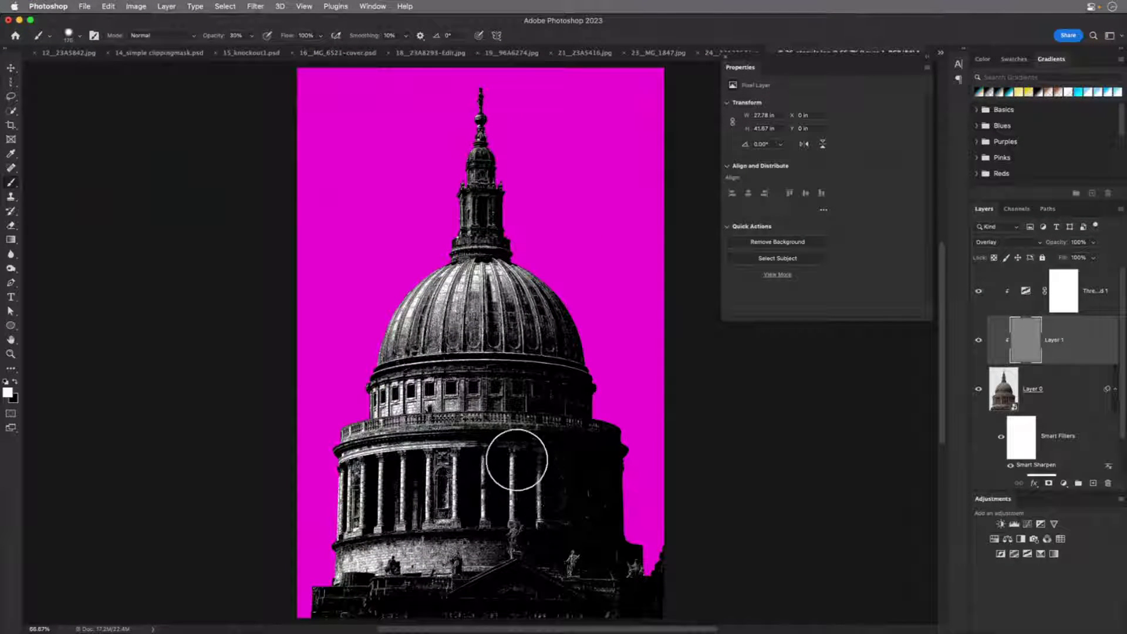
mouse_move(521, 464)
left_mouse_down()
mouse_move(534, 489)
mouse_move(553, 460)
mouse_move(571, 506)
mouse_move(578, 456)
mouse_move(591, 547)
mouse_move(551, 540)
mouse_move(600, 569)
mouse_move(418, 588)
mouse_move(452, 587)
mouse_move(380, 610)
mouse_move(376, 600)
mouse_move(622, 613)
mouse_move(436, 589)
mouse_move(429, 570)
mouse_move(447, 584)
mouse_move(466, 569)
mouse_move(382, 546)
mouse_move(351, 555)
mouse_move(522, 554)
mouse_move(499, 550)
mouse_move(489, 443)
mouse_move(523, 500)
mouse_move(585, 525)
mouse_move(599, 506)
mouse_move(562, 441)
mouse_move(519, 431)
mouse_move(423, 433)
mouse_move(594, 446)
mouse_move(613, 546)
mouse_move(603, 583)
mouse_move(550, 547)
mouse_move(567, 480)
mouse_move(513, 370)
mouse_move(445, 394)
mouse_move(551, 399)
mouse_move(558, 375)
mouse_move(574, 380)
mouse_move(576, 367)
mouse_move(507, 337)
mouse_move(504, 287)
mouse_move(514, 330)
mouse_move(494, 301)
mouse_move(496, 351)
mouse_move(512, 284)
mouse_move(543, 334)
mouse_move(535, 300)
mouse_move(553, 343)
mouse_move(510, 296)
mouse_move(464, 340)
mouse_move(425, 339)
mouse_move(429, 299)
mouse_move(400, 369)
mouse_move(519, 390)
mouse_move(521, 379)
mouse_move(470, 471)
mouse_move(447, 552)
mouse_move(448, 461)
mouse_move(448, 503)
mouse_move(380, 494)
mouse_move(370, 517)
mouse_move(518, 540)
mouse_move(540, 561)
mouse_move(508, 380)
left_mouse_up()
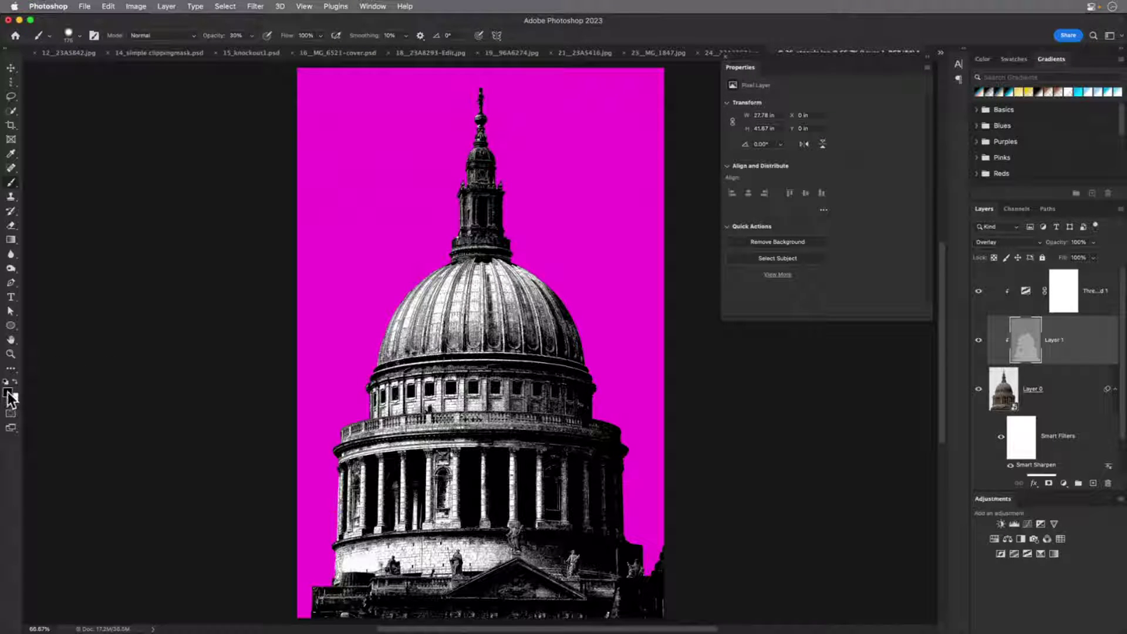
mouse_move(444, 534)
left_mouse_down()
mouse_move(470, 552)
mouse_move(452, 558)
mouse_move(482, 558)
mouse_move(470, 555)
left_mouse_up()
Add a clipped Solid Color fill layer in light orange (#e1b679) above the gray Overlay layer
double_click(1052, 59)
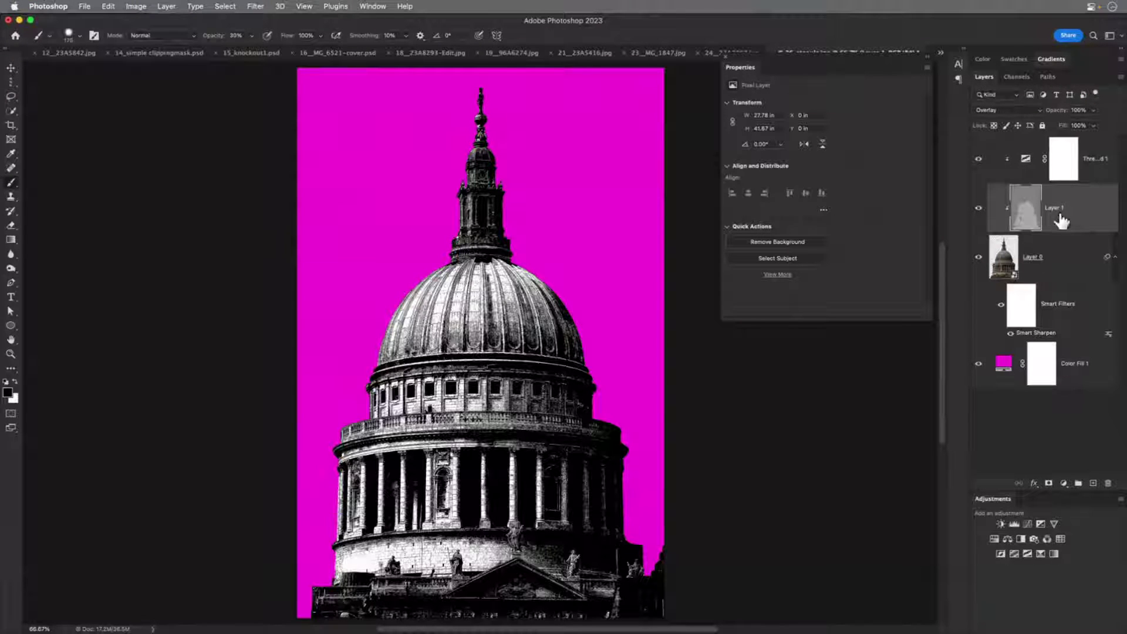
left_click(1063, 482)
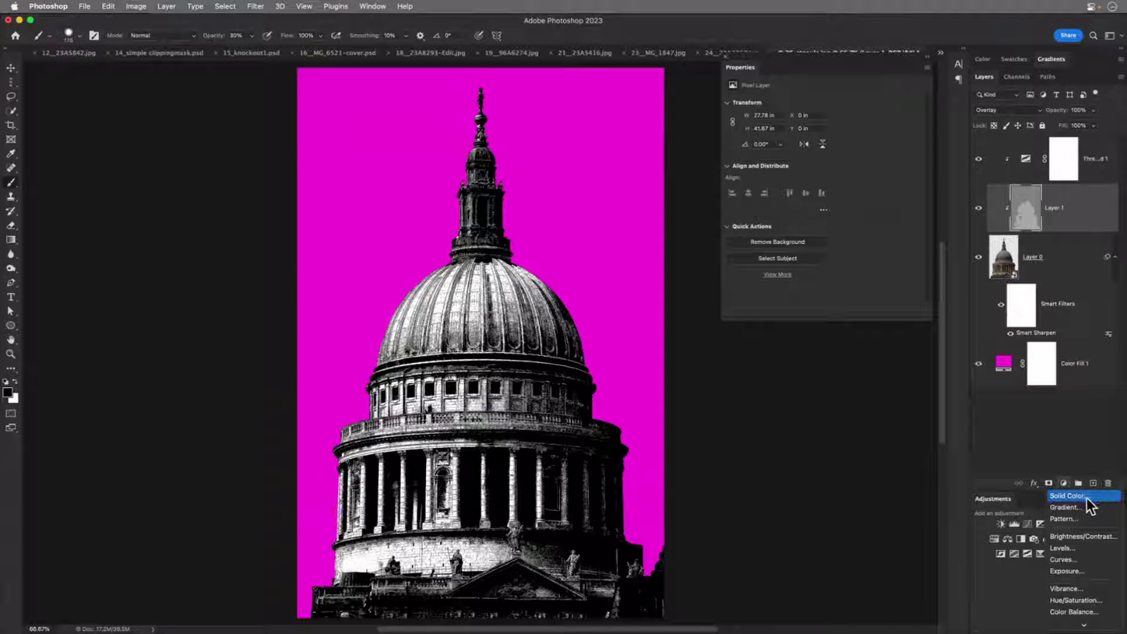
left_click(1087, 498)
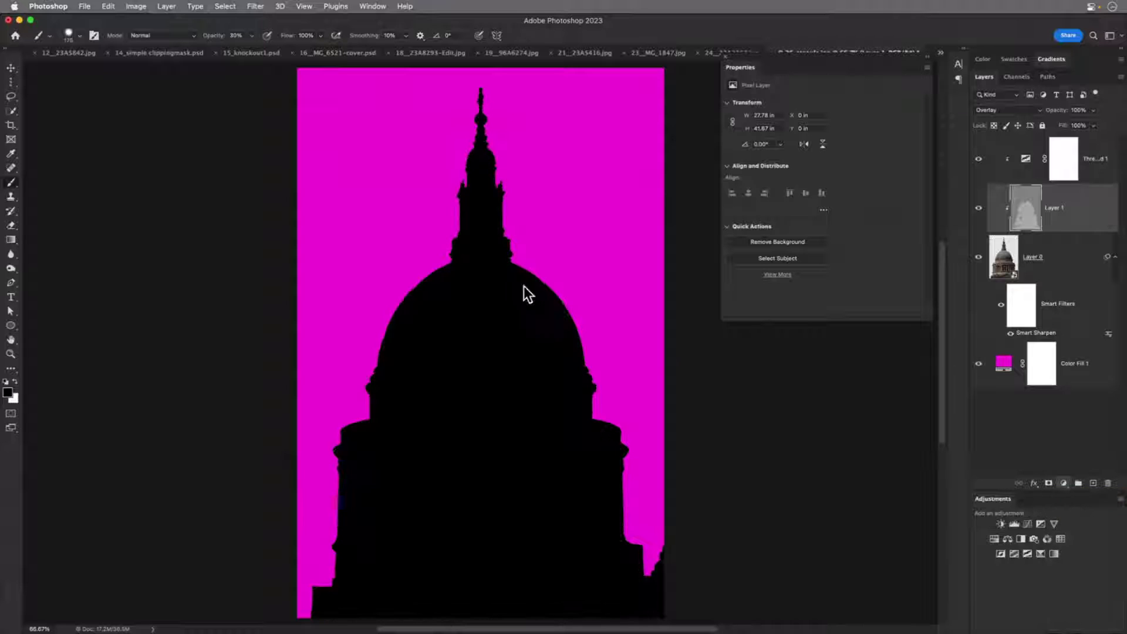
mouse_move(556, 176)
left_mouse_down()
mouse_move(579, 164)
mouse_move(590, 179)
left_mouse_up()
left_click_drag(668, 296, 665, 275)
left_click_drag(590, 176, 570, 171)
left_click_drag(666, 277, 665, 281)
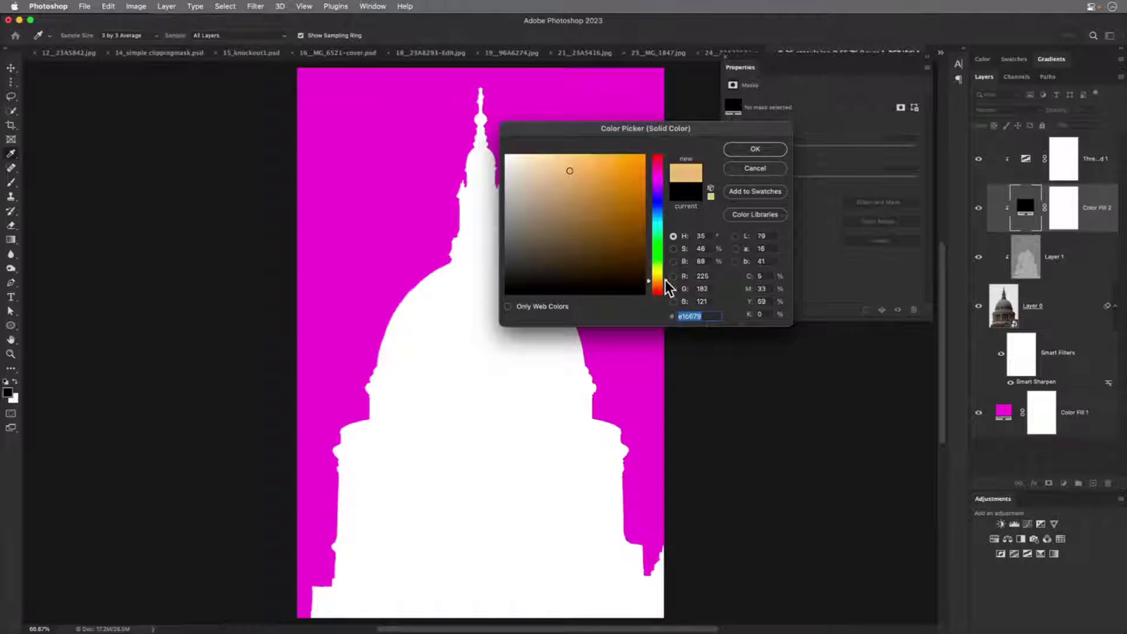
left_click(751, 151)
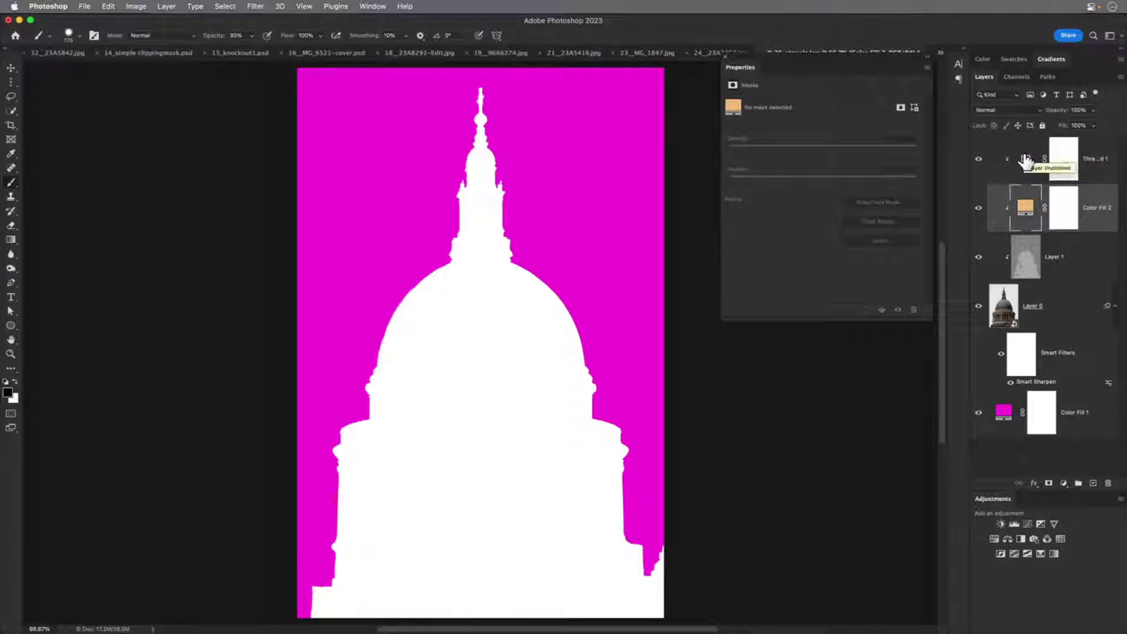
Move the orange fill layer above the Threshold layer, set its blend mode to Multiply and close the Properties panel
left_click_drag(1025, 204, 1027, 159)
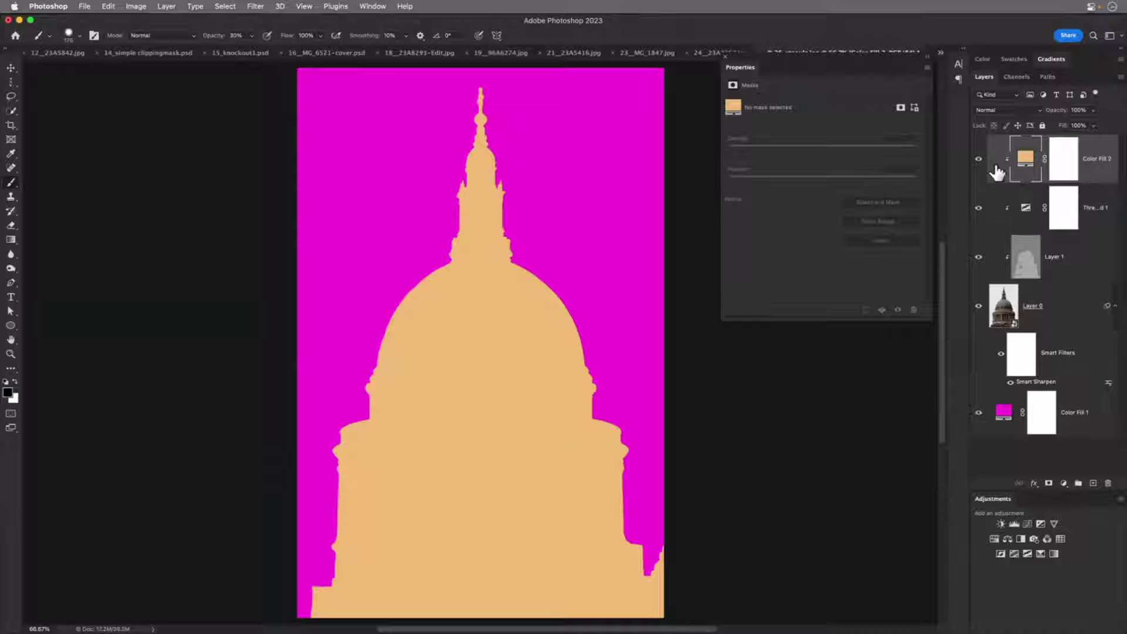
left_click(1037, 110)
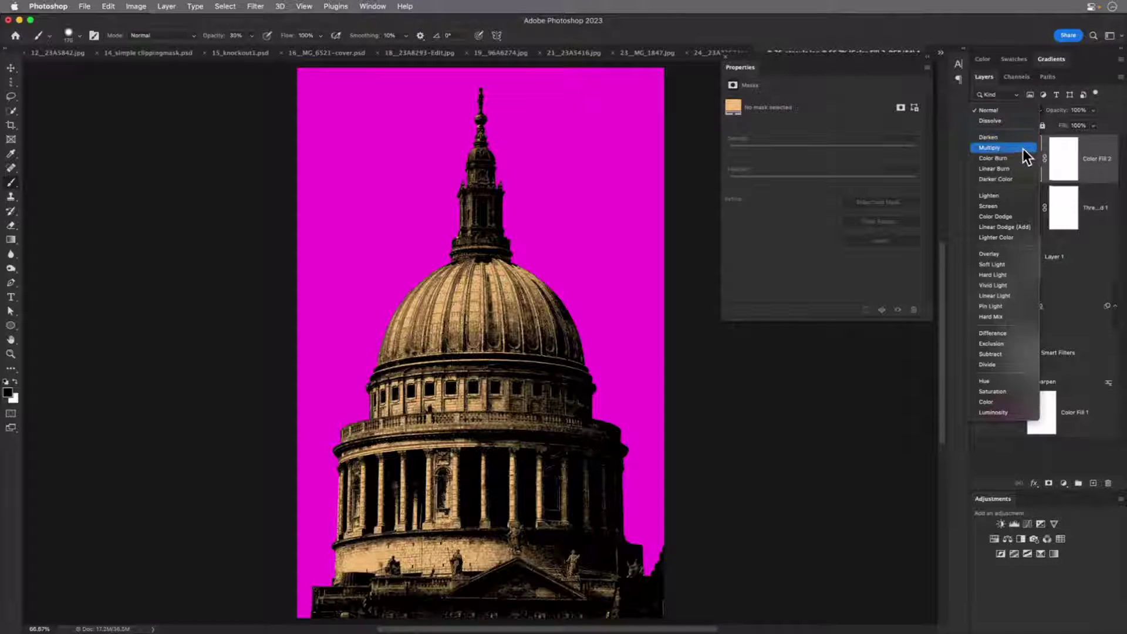
left_click(1023, 149)
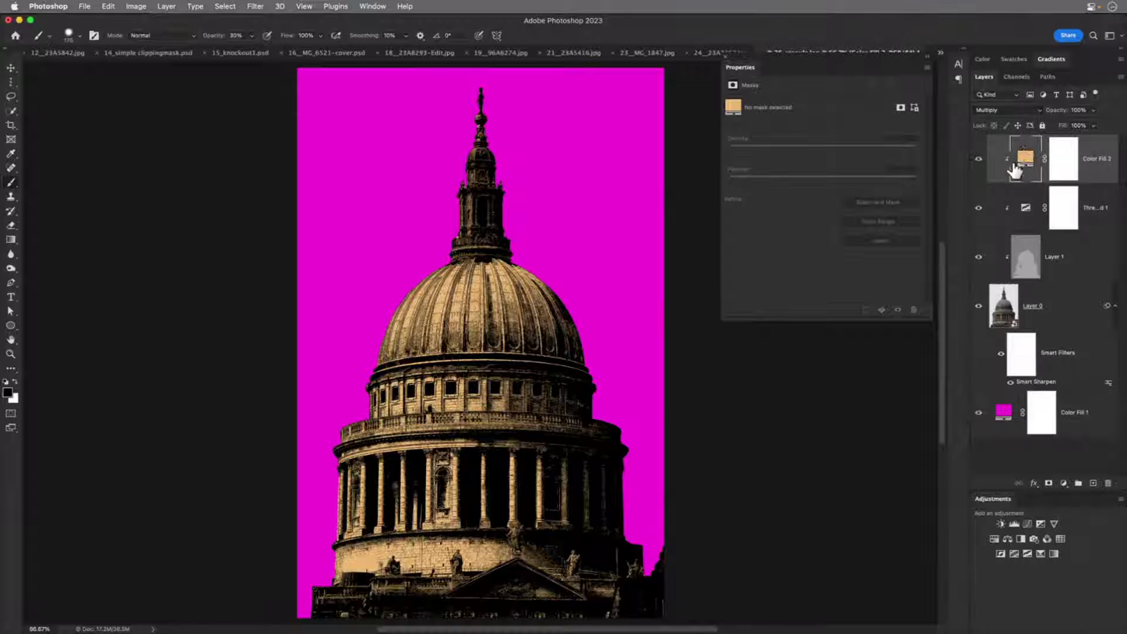
left_click(726, 60)
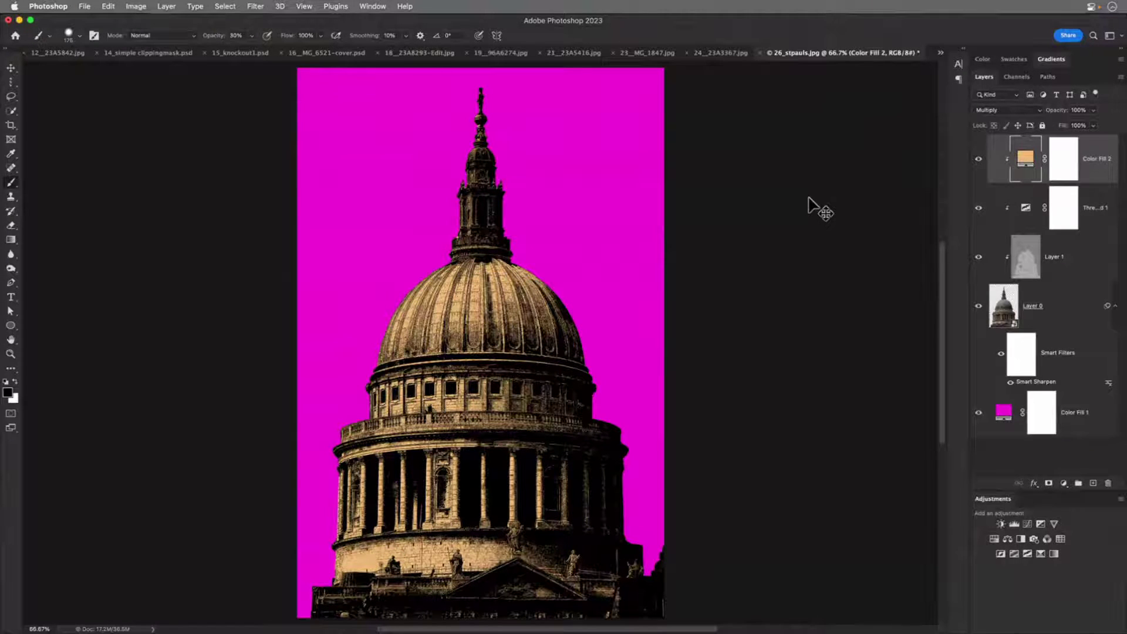
Switch to Adobe Bridge and leave the full-screen preview of the sheep and infrared tree raw photos
key("ctrl+Tab")
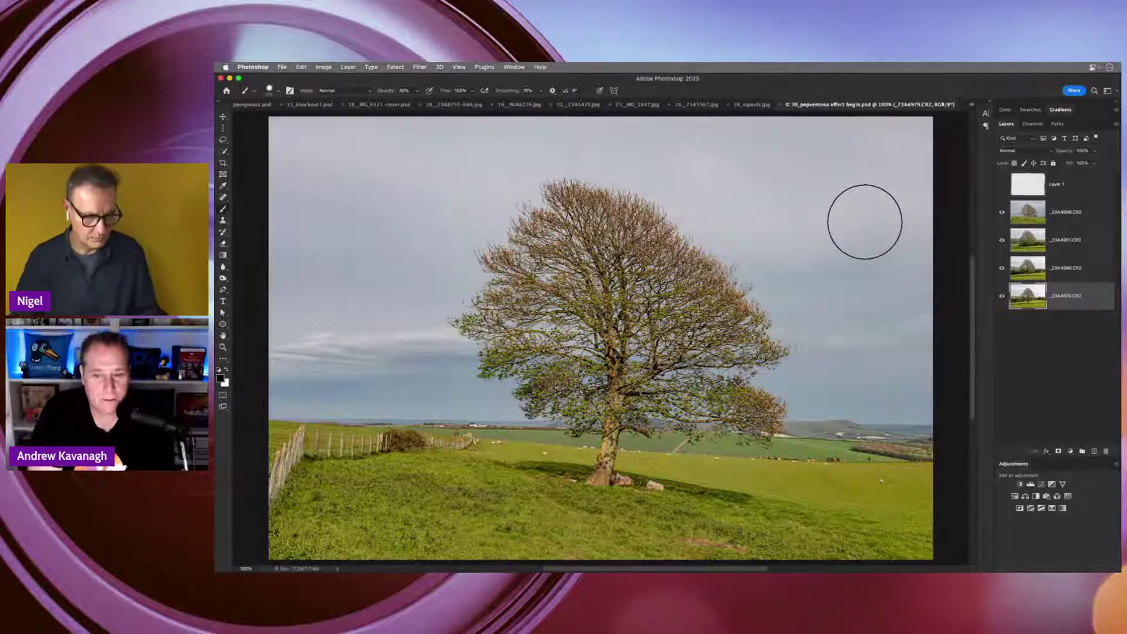
key("super+Tab")
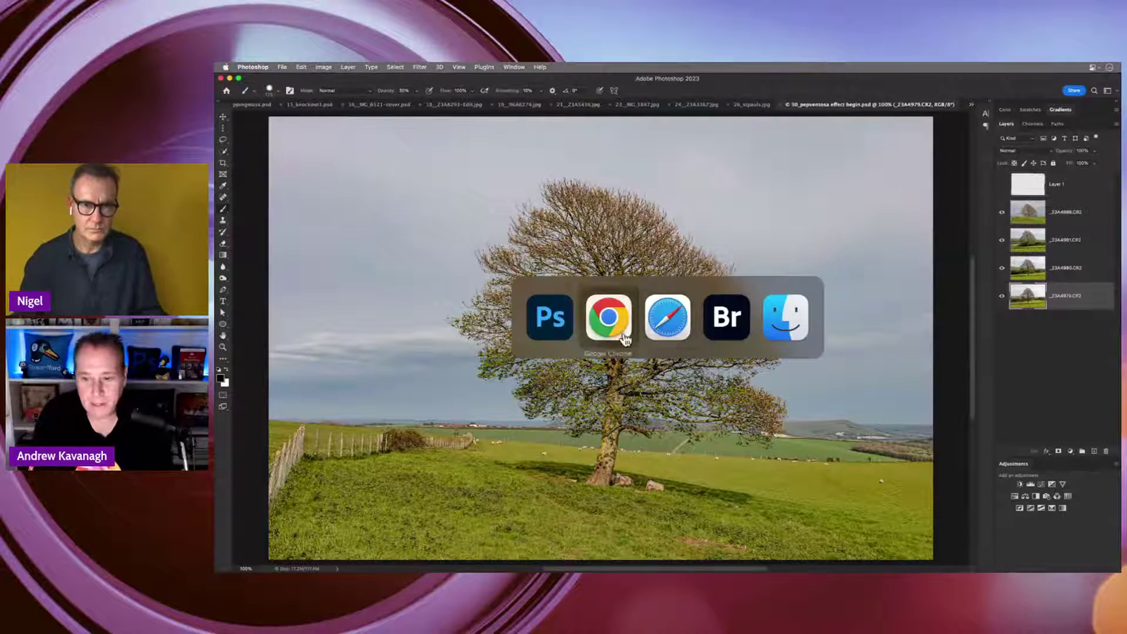
left_click(727, 317)
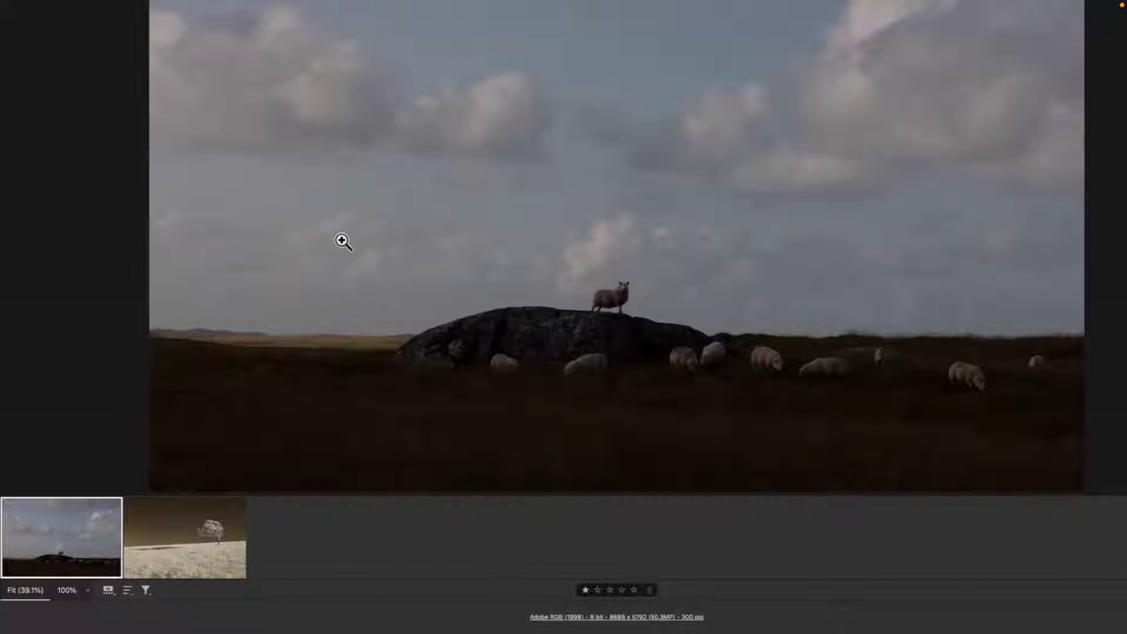
key("Escape")
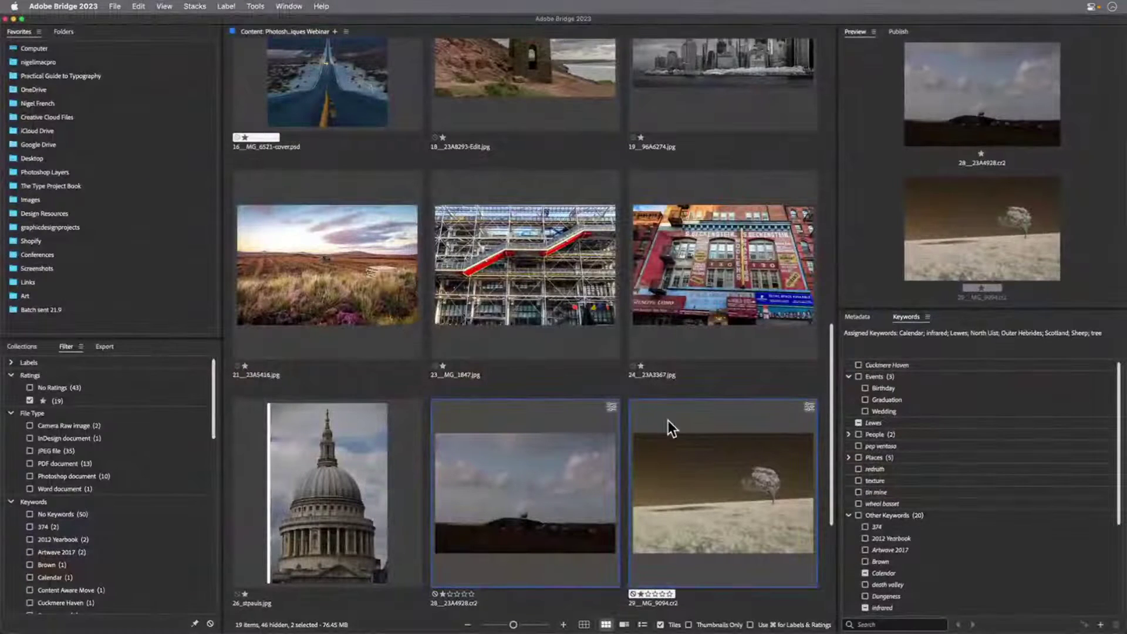
Open the sheep raw photo 28__23A4928.cr2 in Camera Raw
left_click(568, 372)
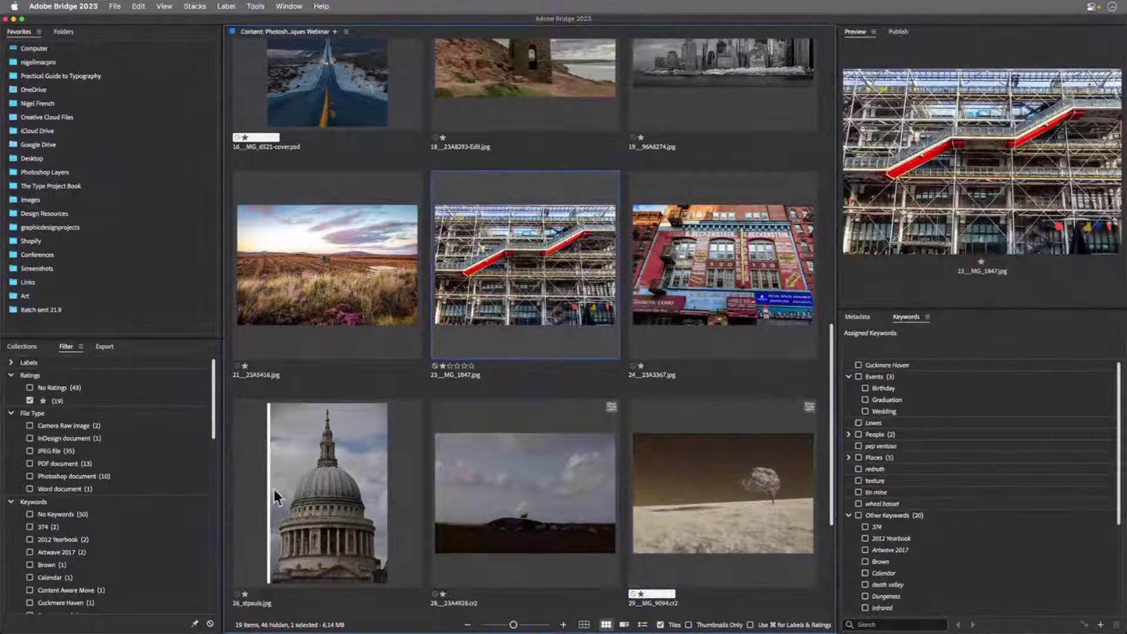
left_click(399, 477)
left_click(467, 461)
key("super+Tab")
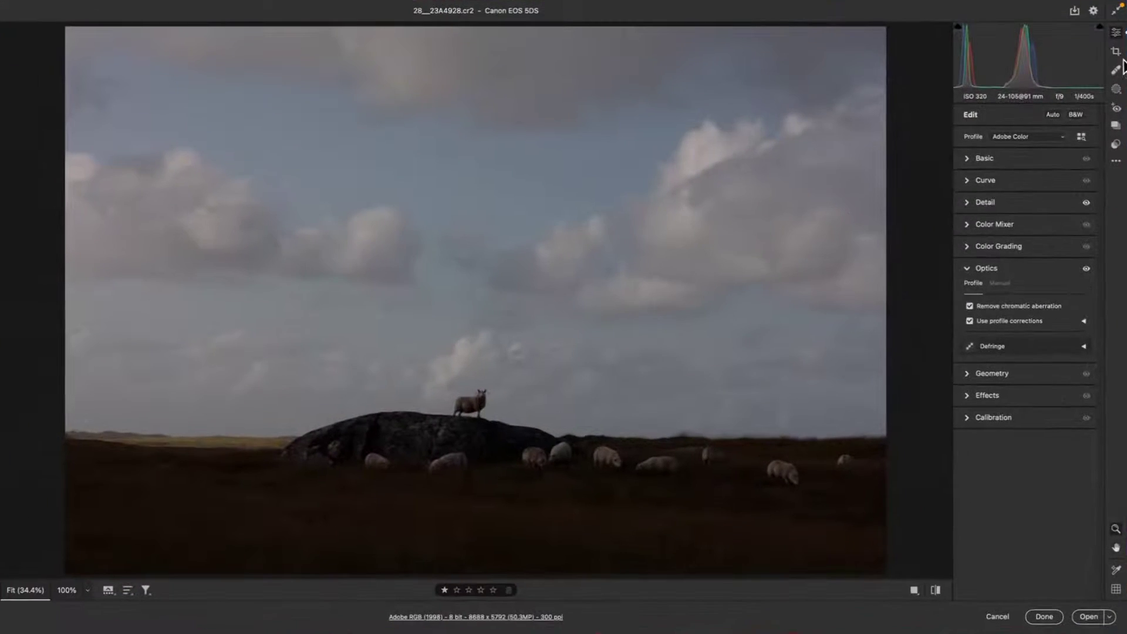
Straighten the photo to an angle of -1.51 and crop it to about 5576 x 3717 px around the rock and sheep
left_click(1116, 52)
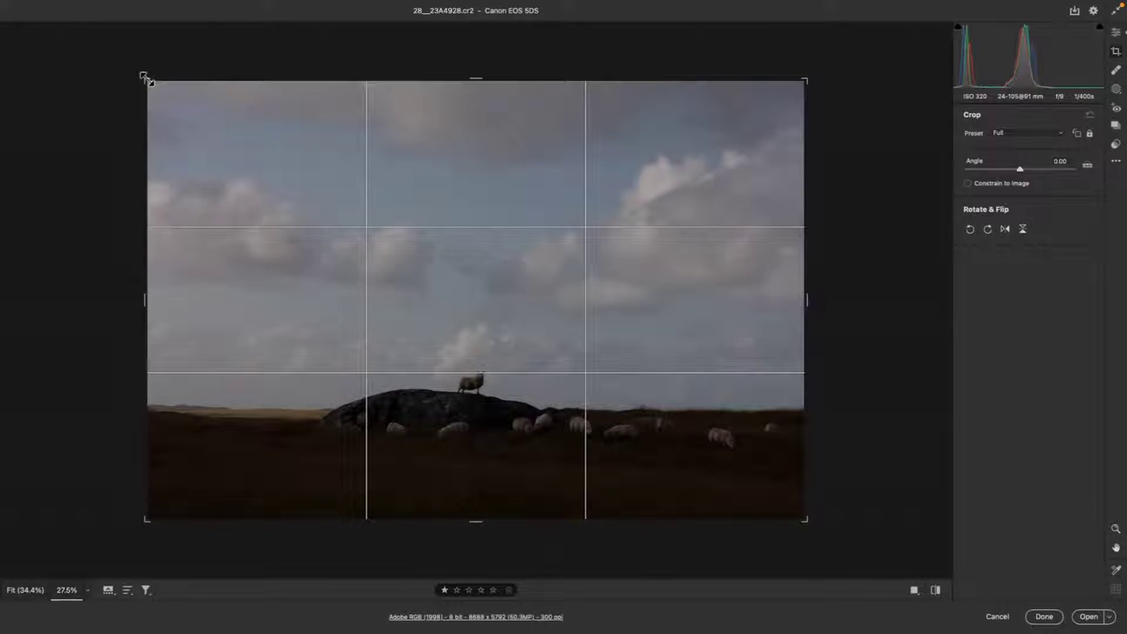
double_click(1089, 163)
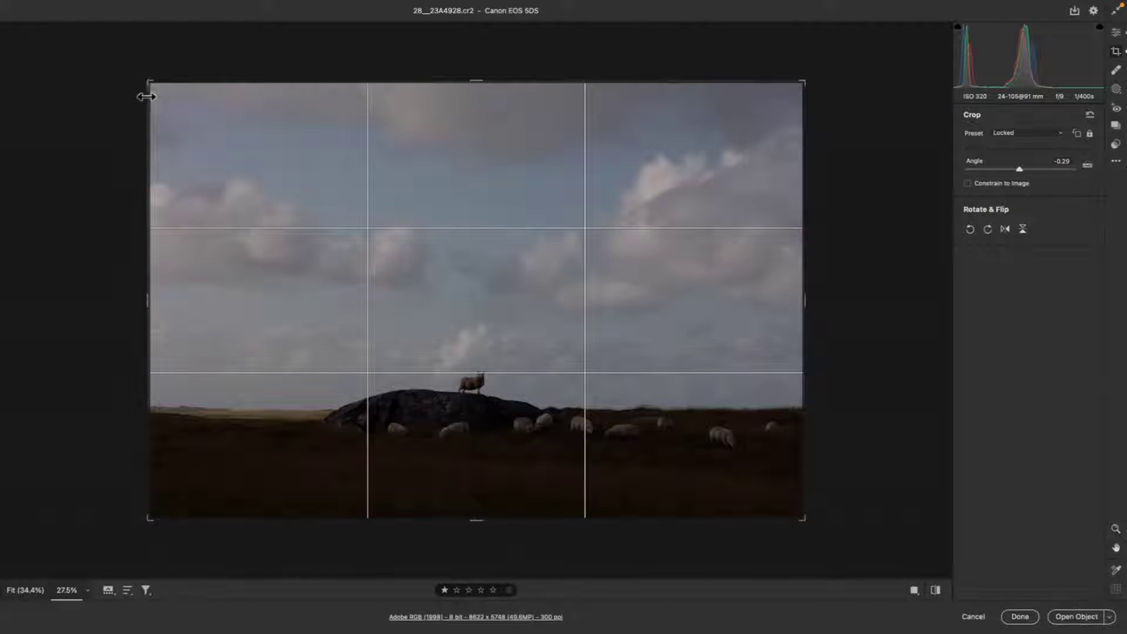
left_click_drag(150, 82, 198, 114)
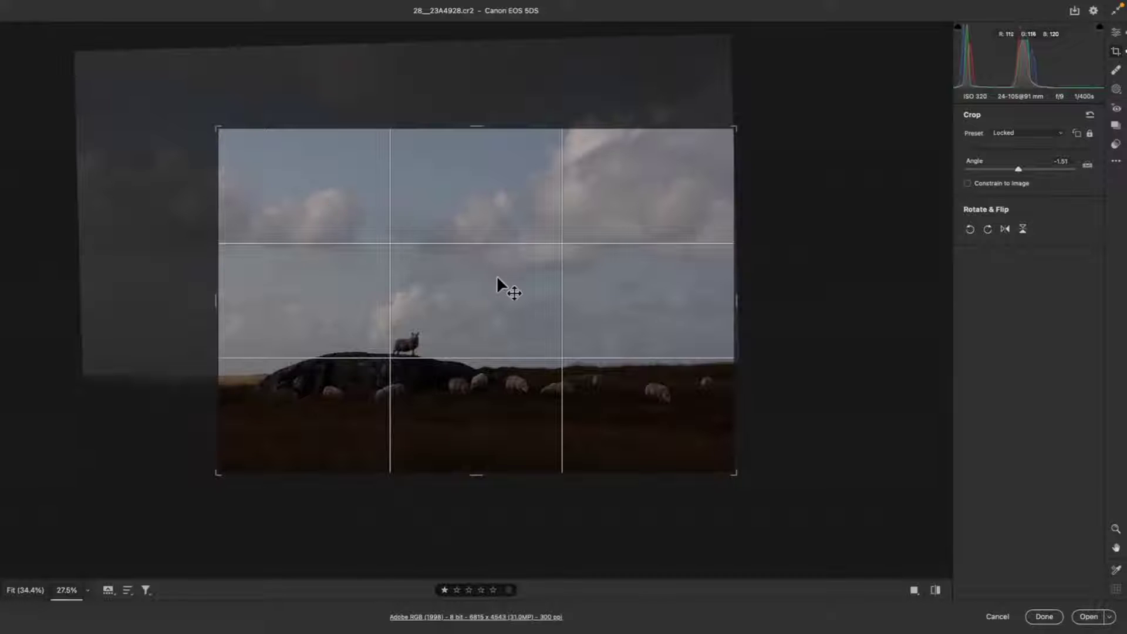
left_click_drag(483, 268, 602, 297)
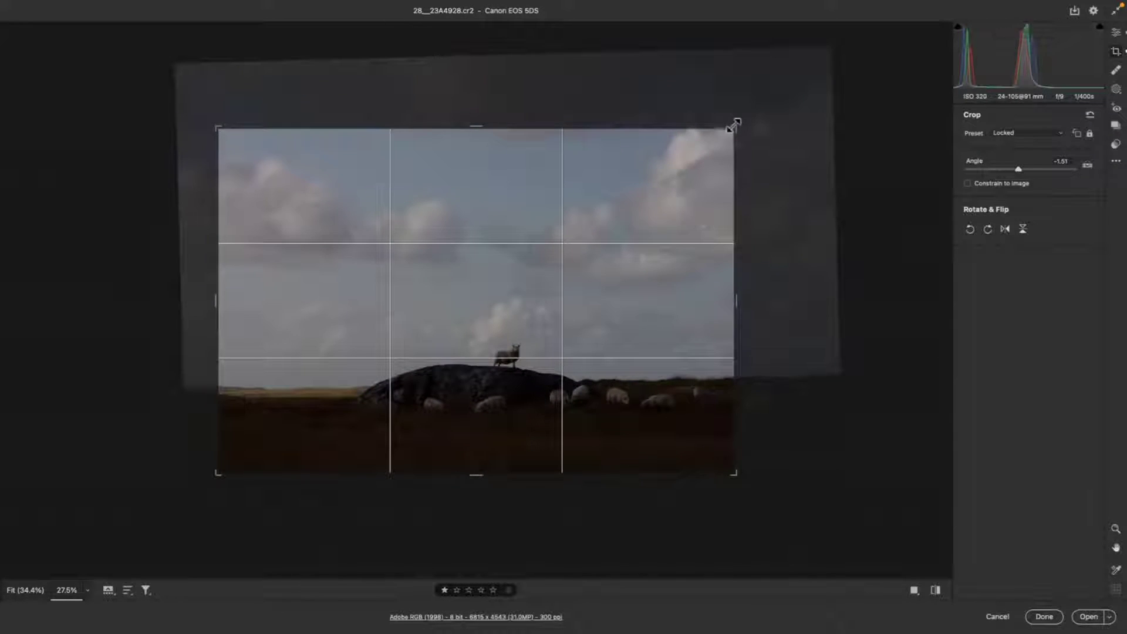
left_click_drag(733, 128, 702, 151)
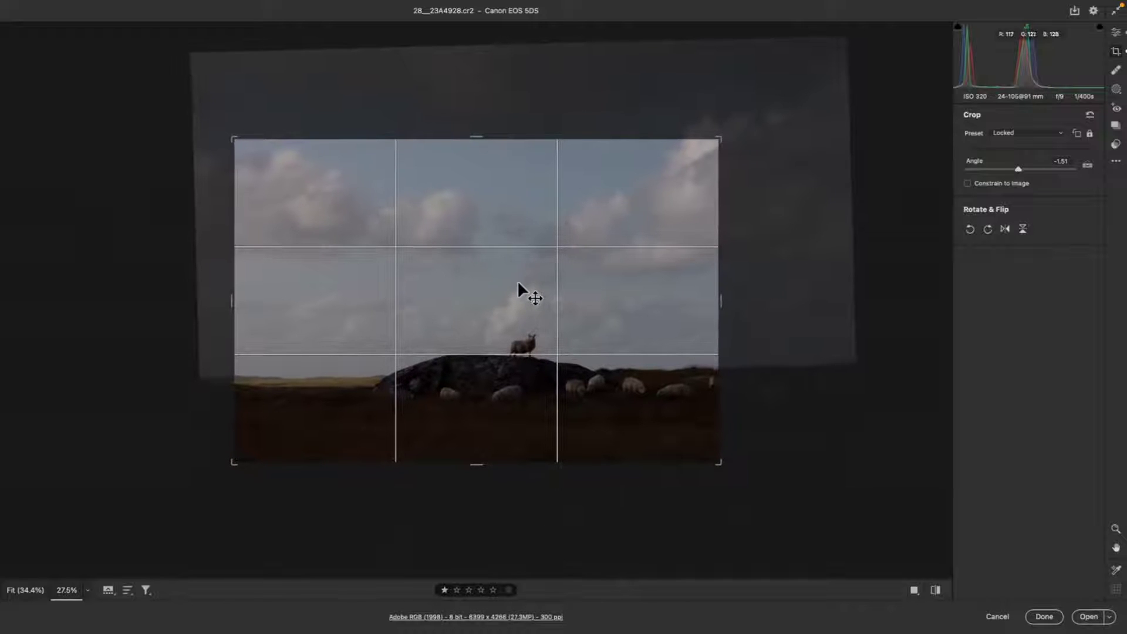
mouse_move(503, 282)
left_mouse_down()
mouse_move(486, 282)
mouse_move(495, 289)
left_mouse_up()
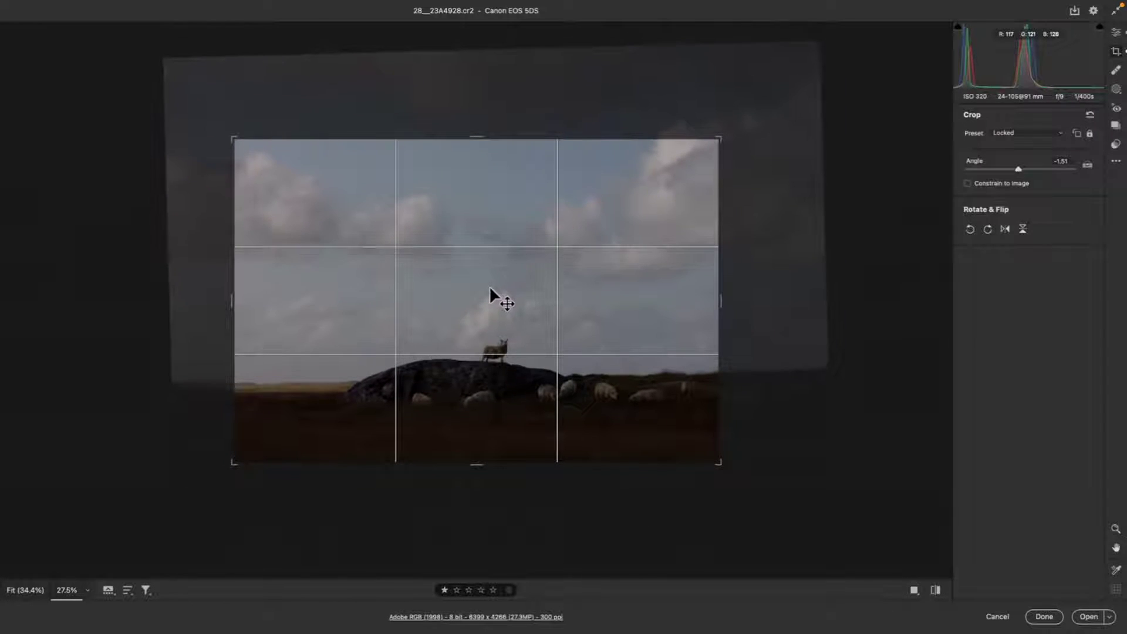
key("shift")
left_click_drag(229, 136, 250, 154)
key("Return")
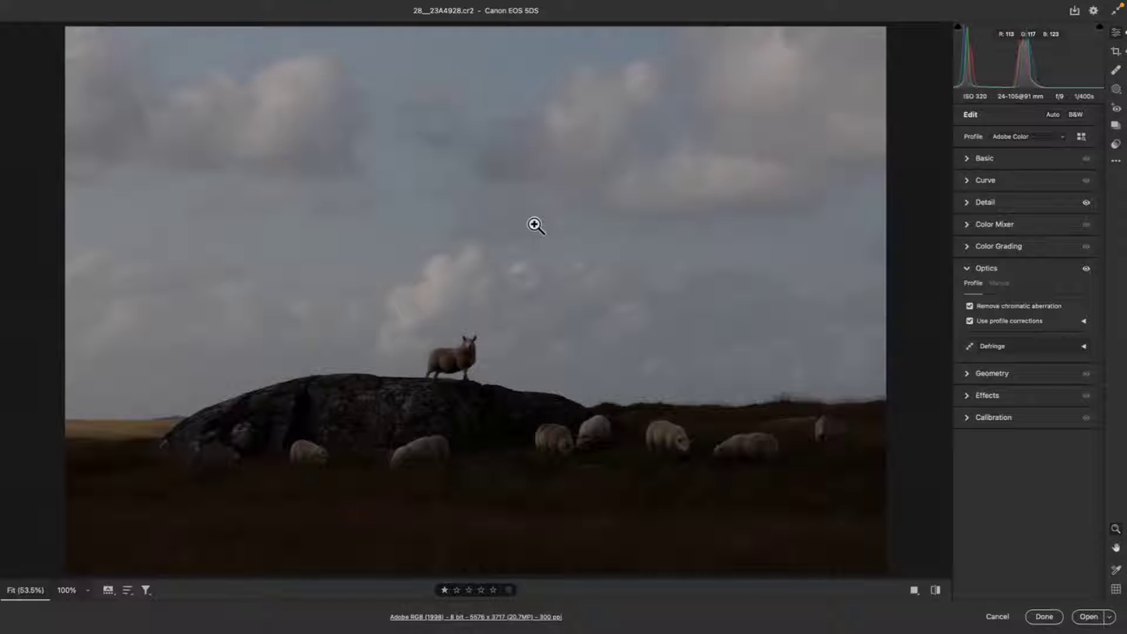
Set the profile to Adobe Landscape and create a mask that selects the sky
left_click(1058, 137)
left_click(1045, 150)
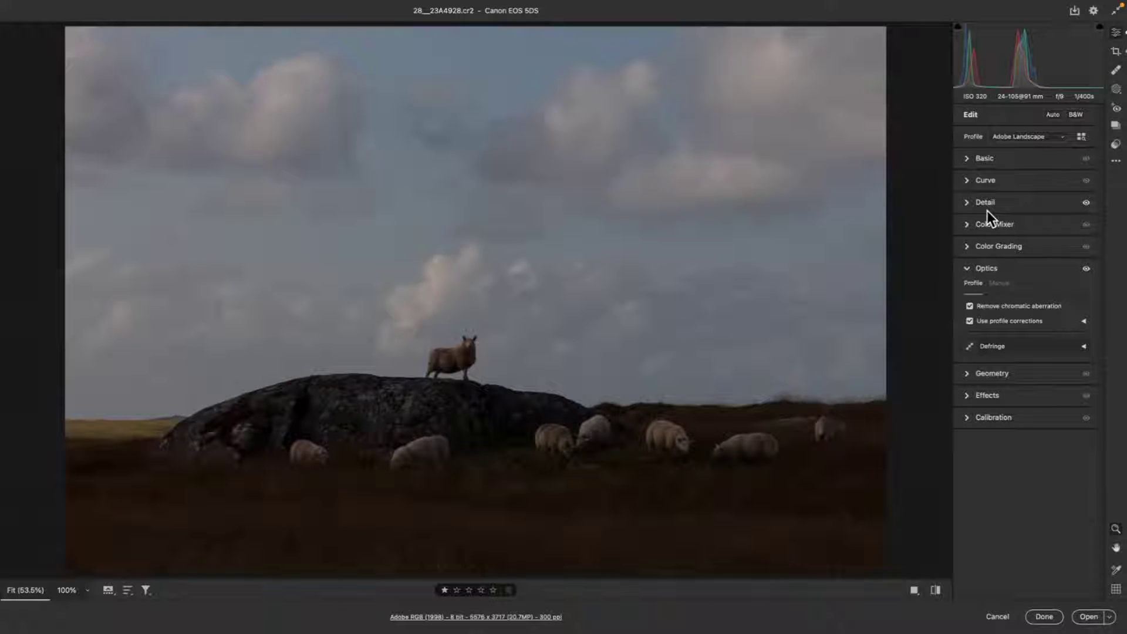
left_click(1116, 89)
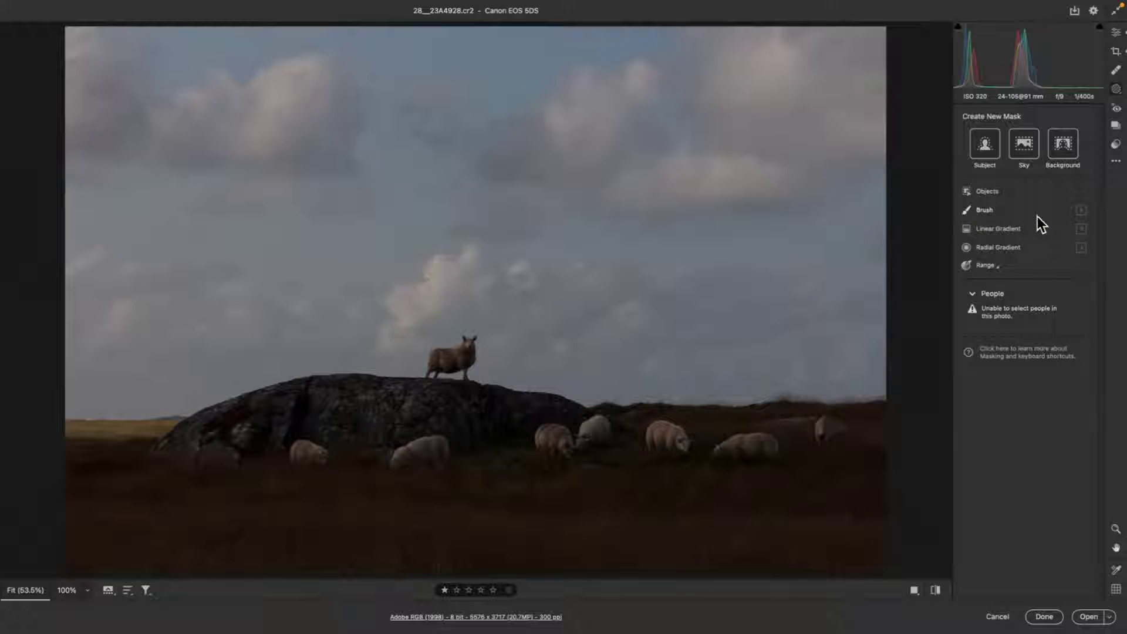
left_click(1024, 156)
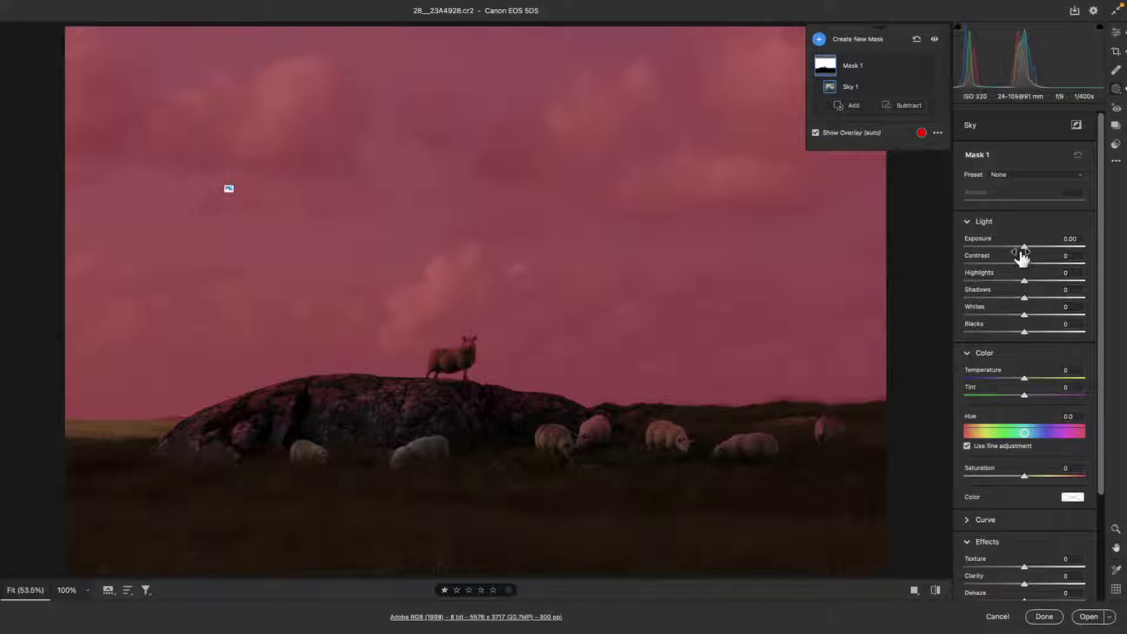
Darken the sky mask by setting its exposure to -0.50 and its blacks to -25
left_click_drag(1024, 245, 1018, 246)
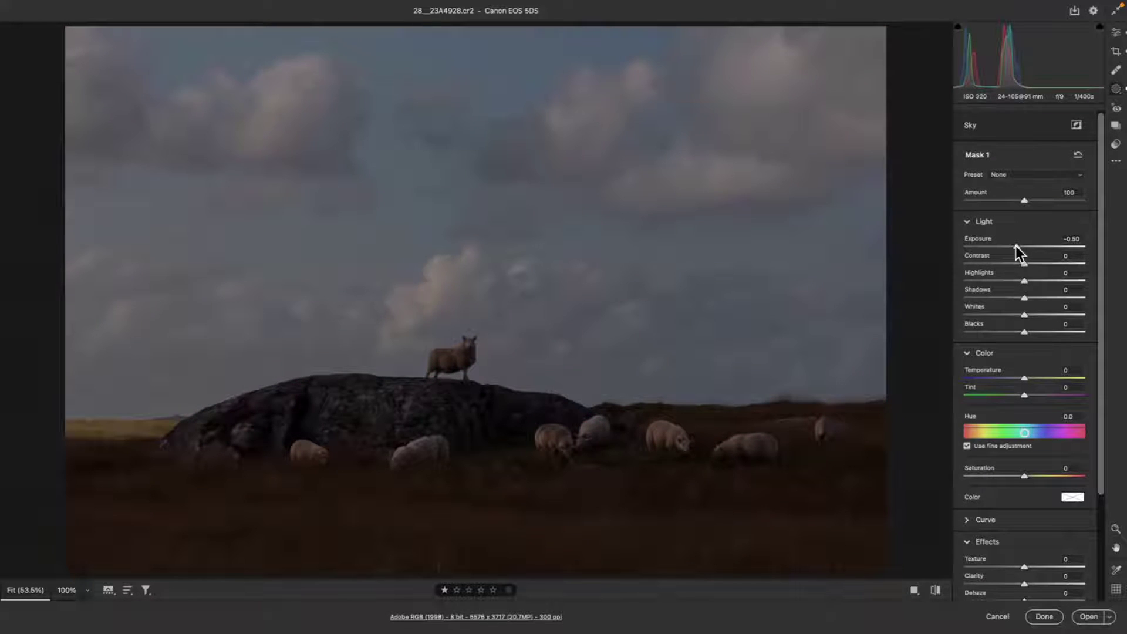
left_click_drag(1020, 330, 1006, 329)
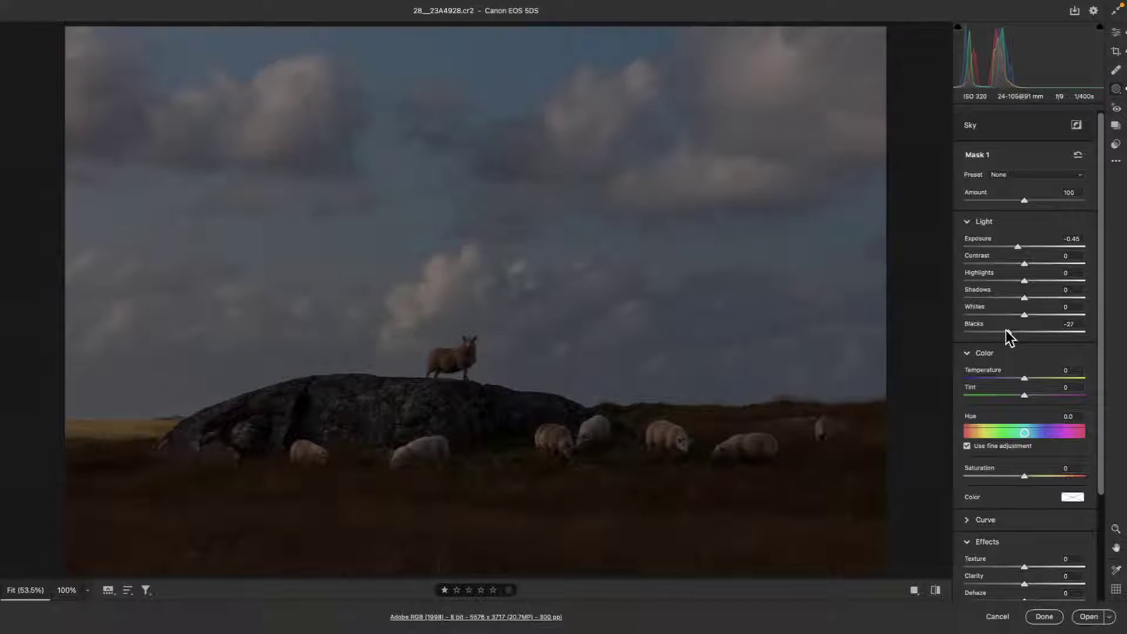
left_click_drag(1018, 246, 1017, 246)
left_click_drag(1008, 332, 1009, 330)
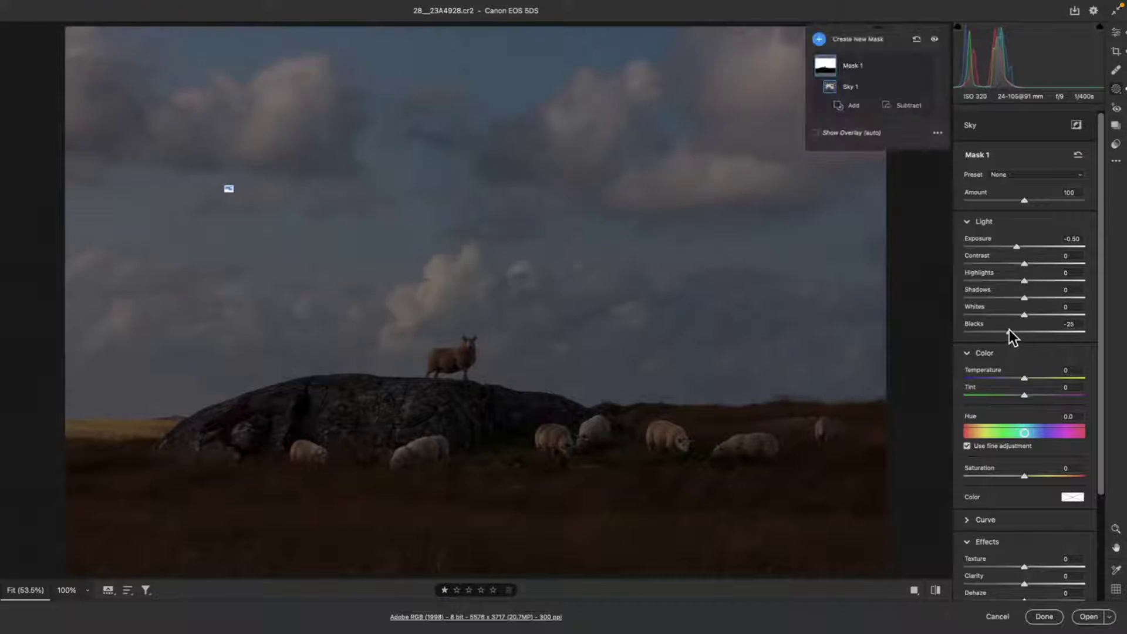
Duplicate and invert the sky mask, and set the inverted mask's exposure to +0.35, texture to +48 and clarity to +21
mouse_move(836, 61)
right_click(876, 63)
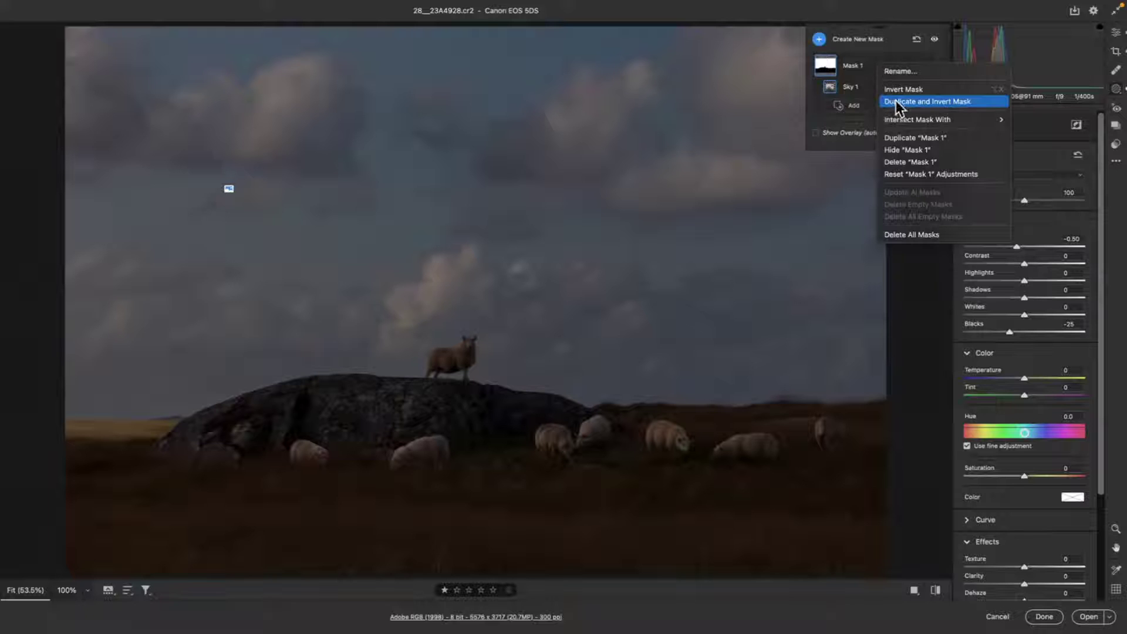
left_click(930, 104)
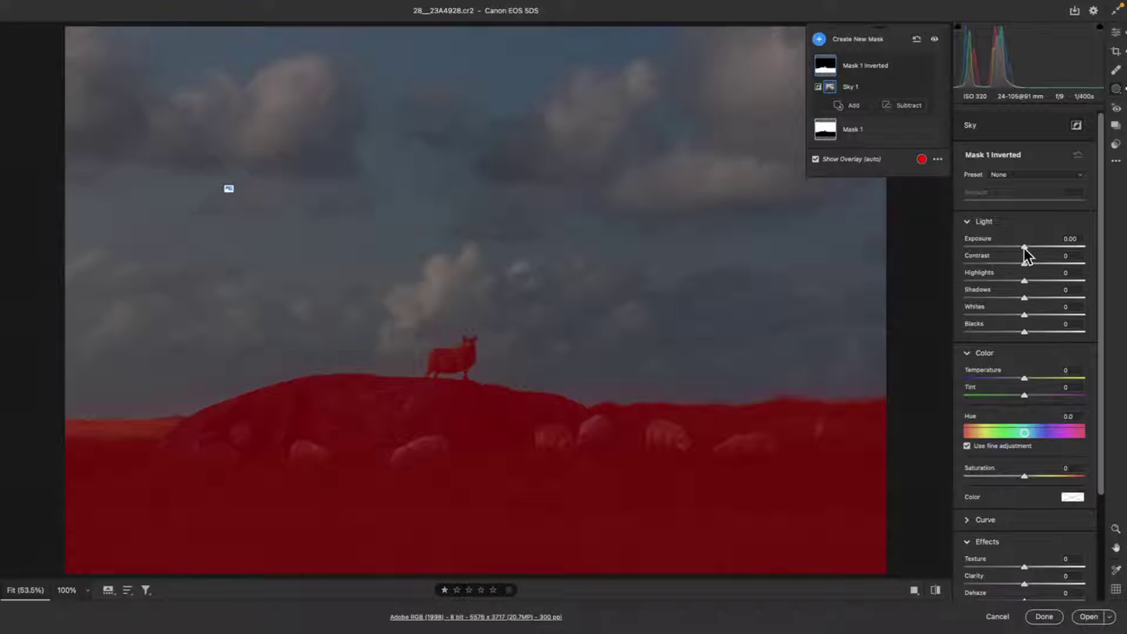
left_click_drag(1024, 247, 1028, 248)
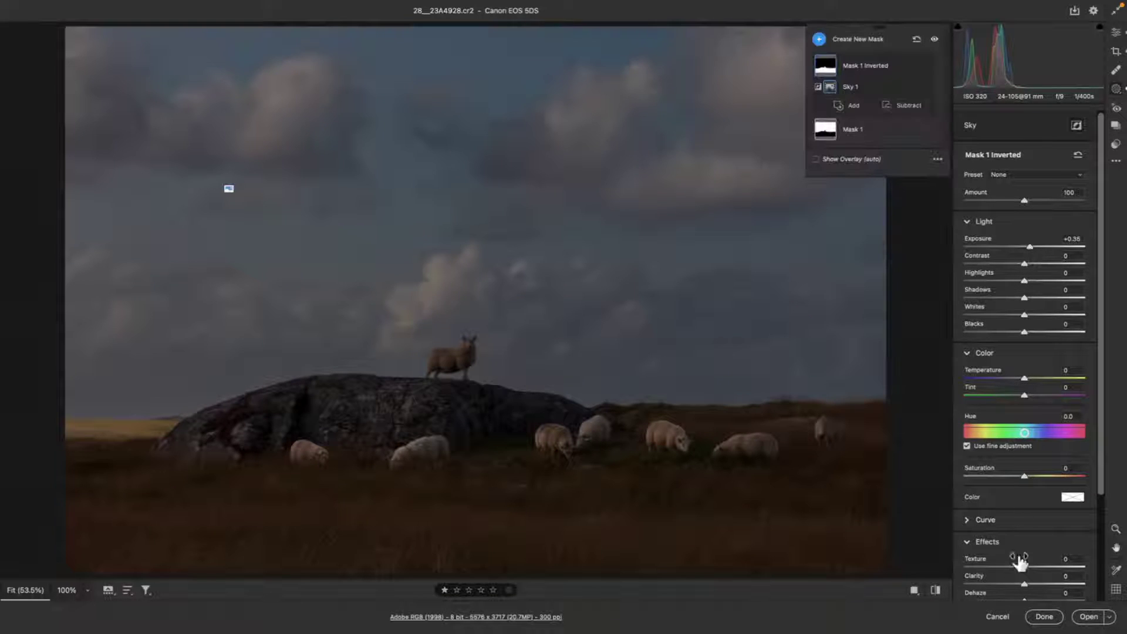
mouse_move(1024, 567)
left_mouse_down()
mouse_move(1051, 562)
mouse_move(1037, 580)
left_mouse_up()
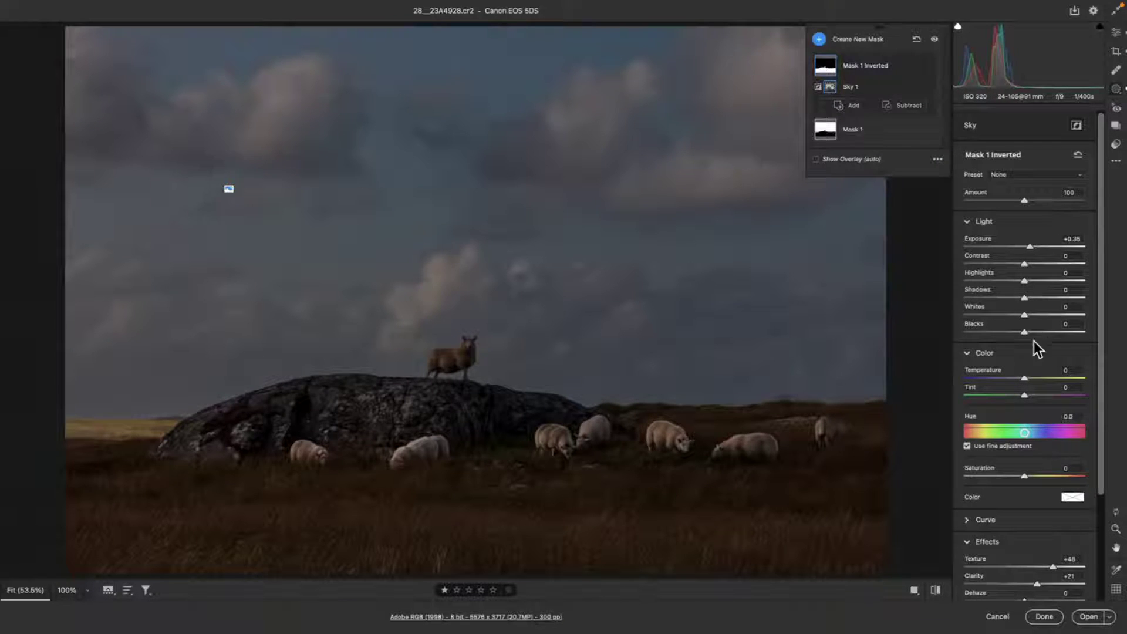
scroll(1019, 346, "down", 2)
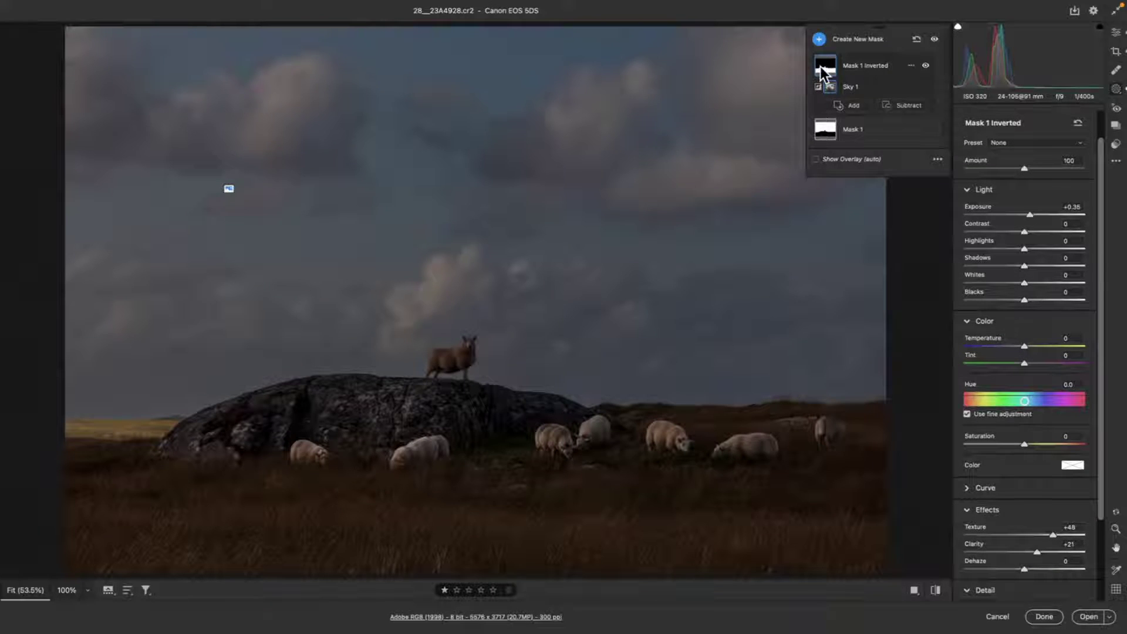
Try to subtract the standing sheep from the sky mask, Mask 1, with a small brush of size 3
left_click(826, 128)
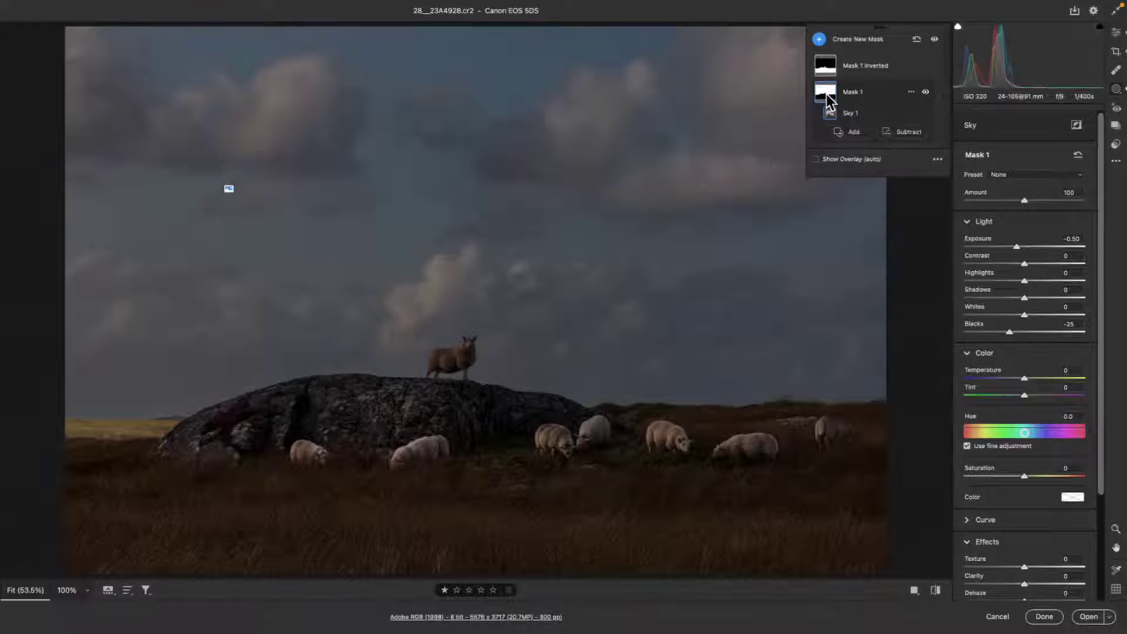
left_click(904, 132)
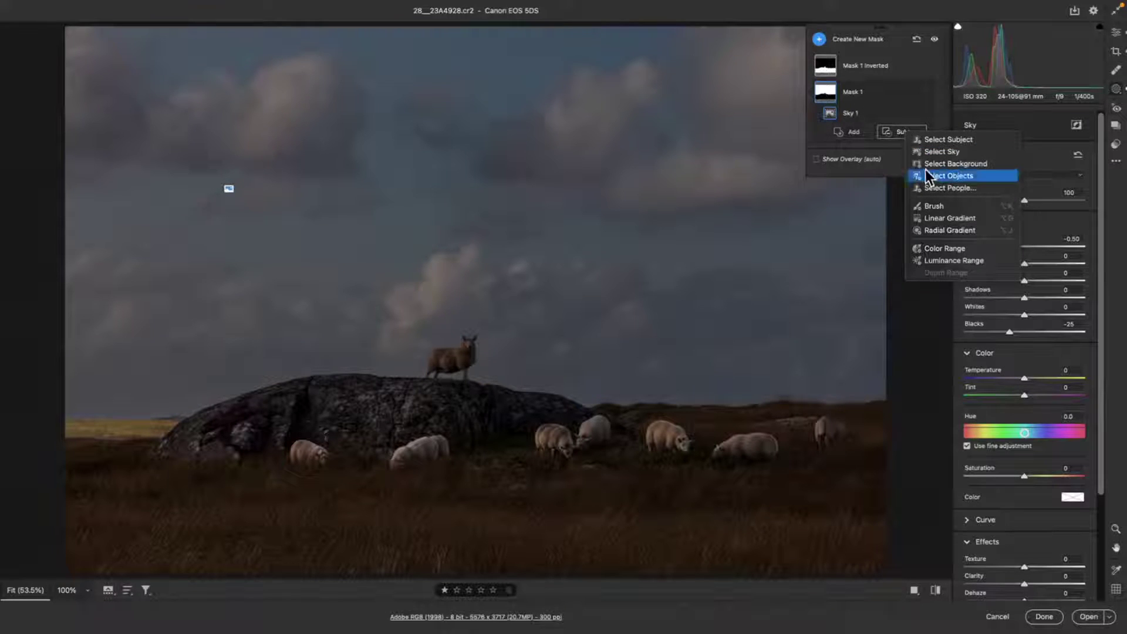
left_click(938, 205)
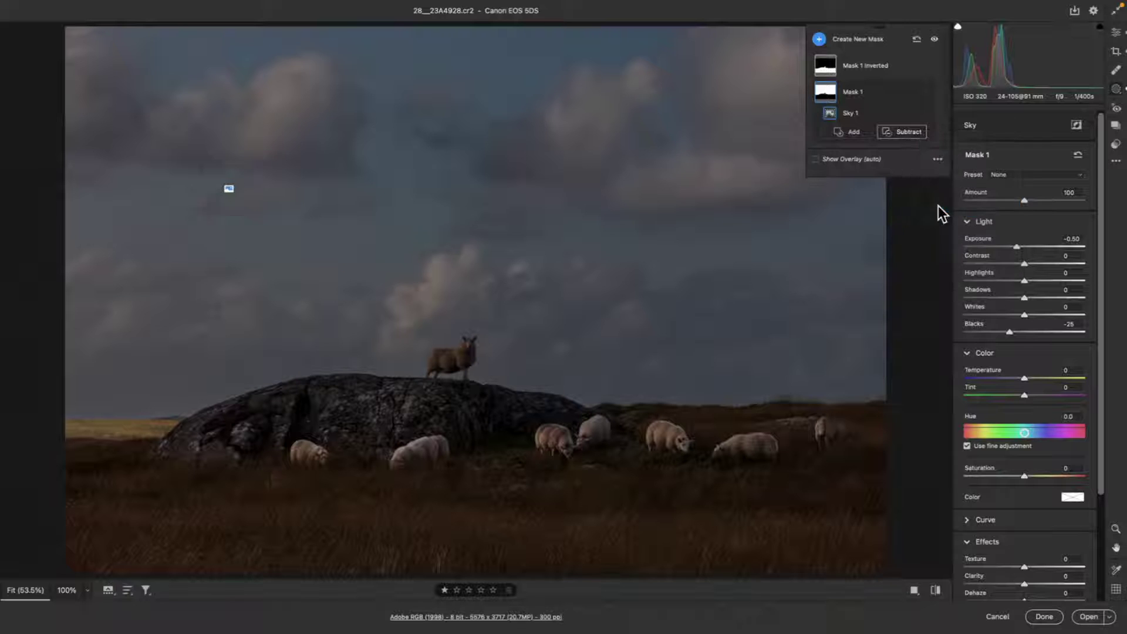
key("bracketleft")
key("bracketleft")
key("bracketleft")
key("bracketleft")
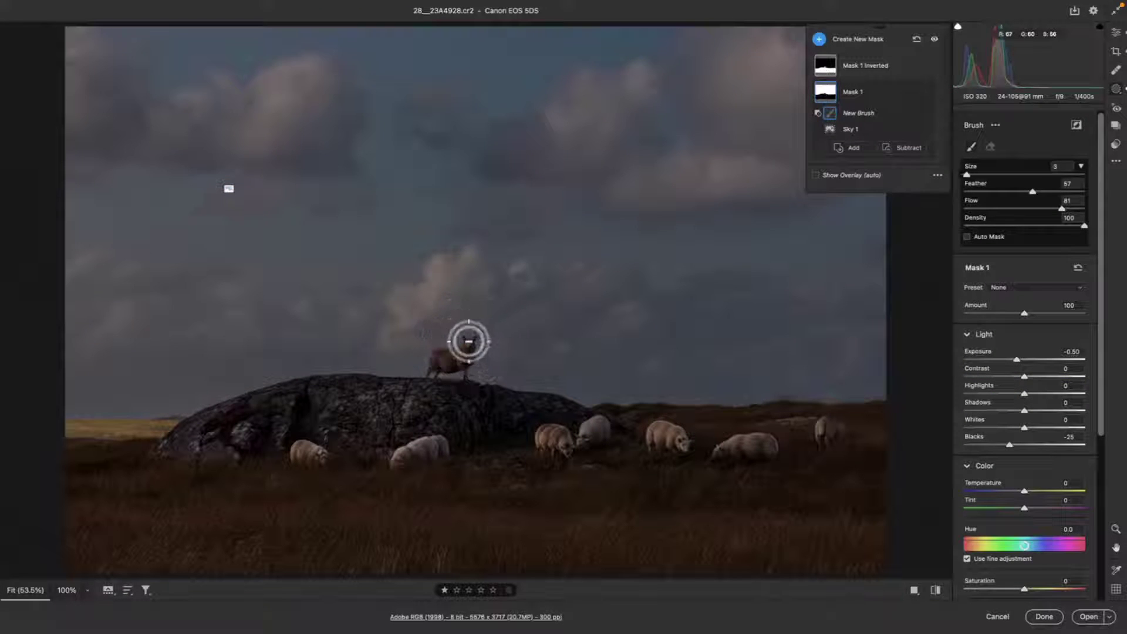
mouse_move(472, 340)
left_mouse_down()
mouse_move(430, 360)
mouse_move(449, 367)
left_mouse_up()
key("super+z")
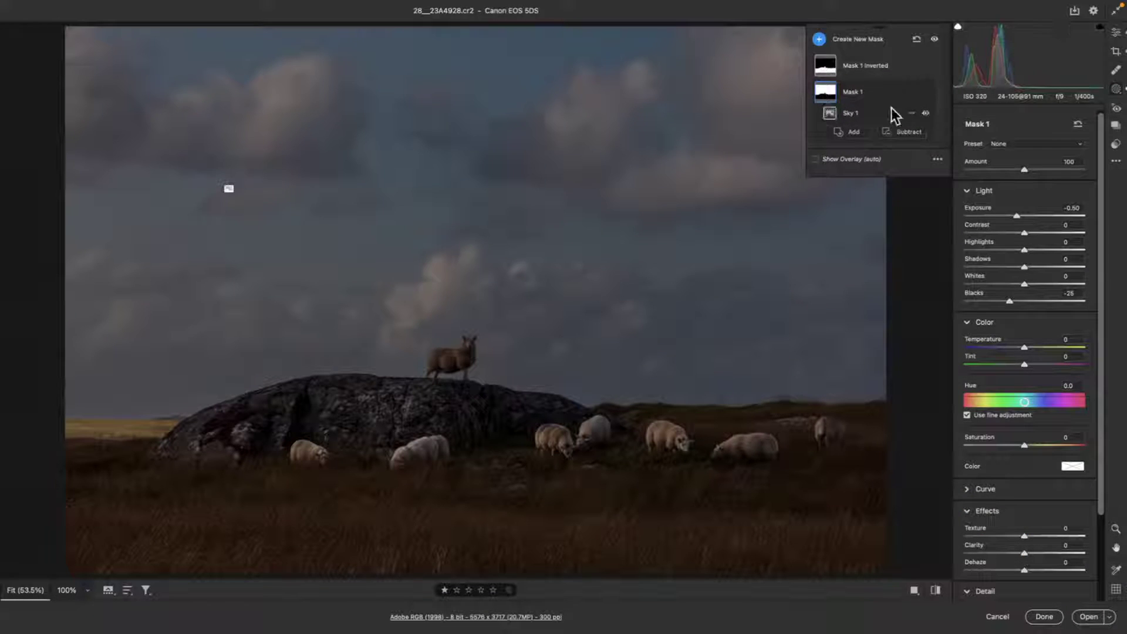
Subtract the standing sheep from the inverted foreground mask with a size 2 brush
mouse_move(826, 95)
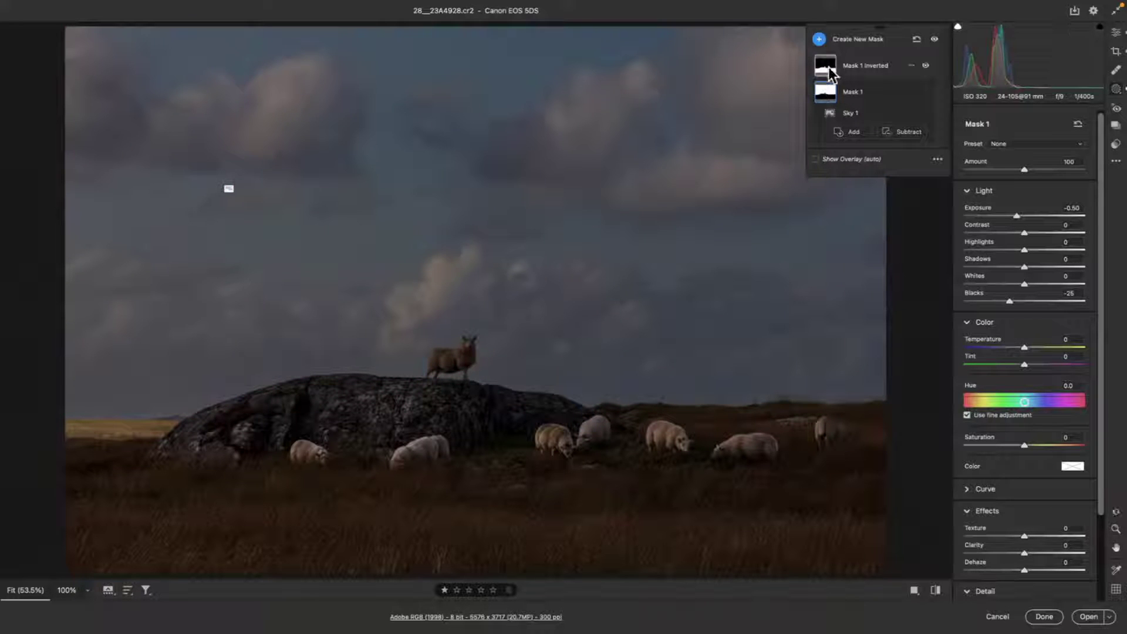
left_click(828, 66)
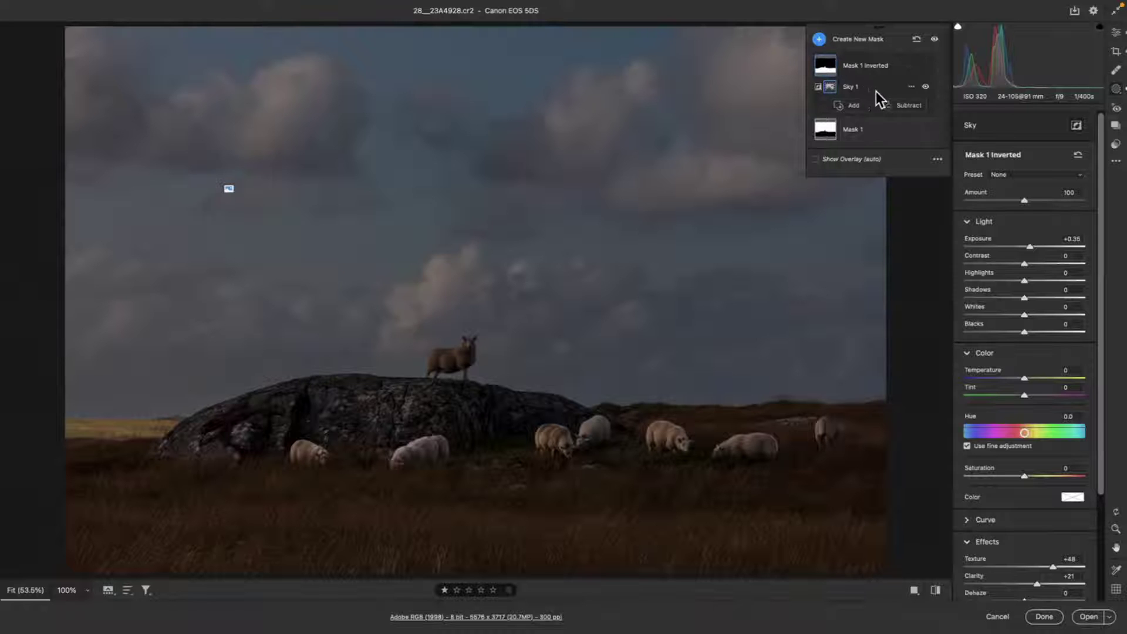
left_click(906, 104)
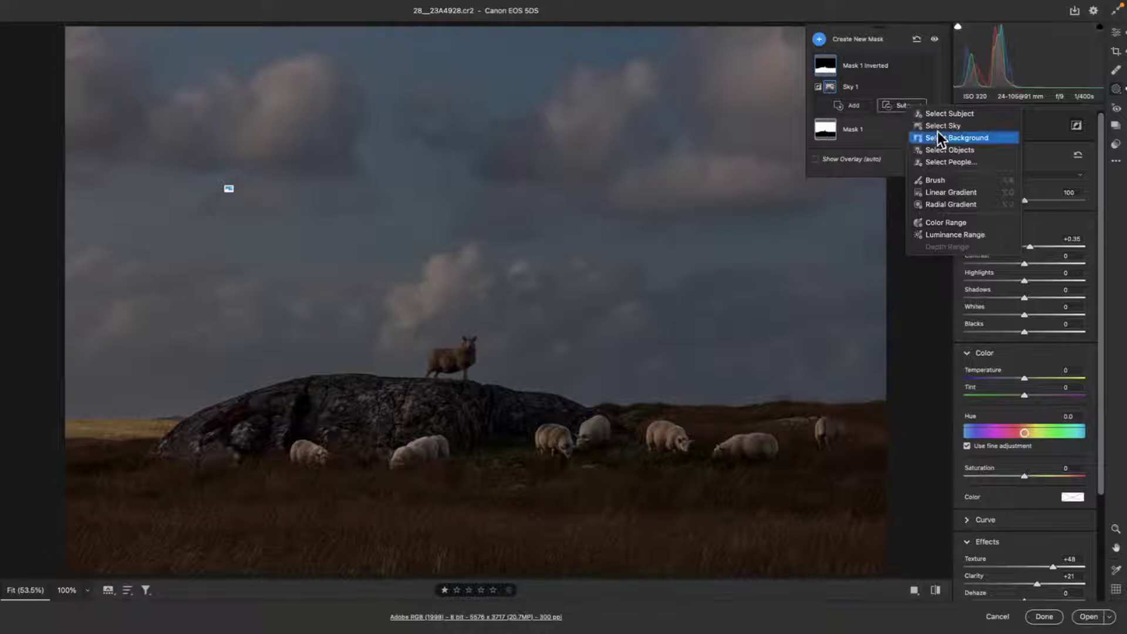
left_click(539, 320)
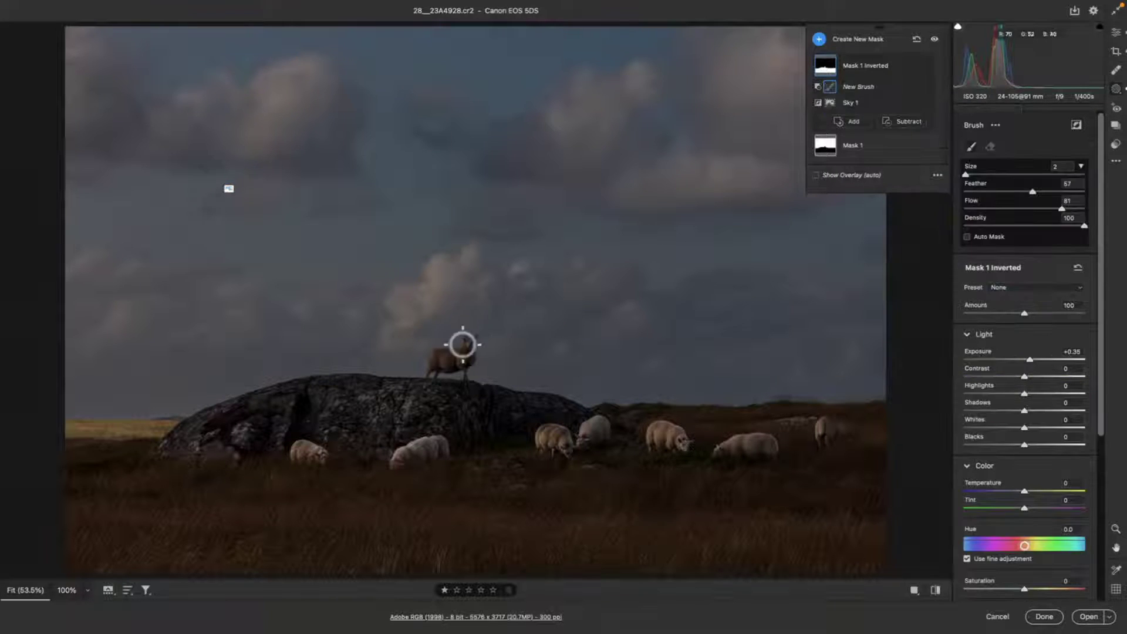
mouse_move(434, 360)
left_mouse_down()
mouse_move(465, 361)
mouse_move(430, 364)
mouse_move(466, 369)
mouse_move(483, 353)
mouse_move(467, 343)
mouse_move(429, 362)
mouse_move(471, 367)
mouse_move(470, 337)
mouse_move(433, 357)
mouse_move(472, 366)
mouse_move(452, 365)
mouse_move(468, 343)
left_mouse_up()
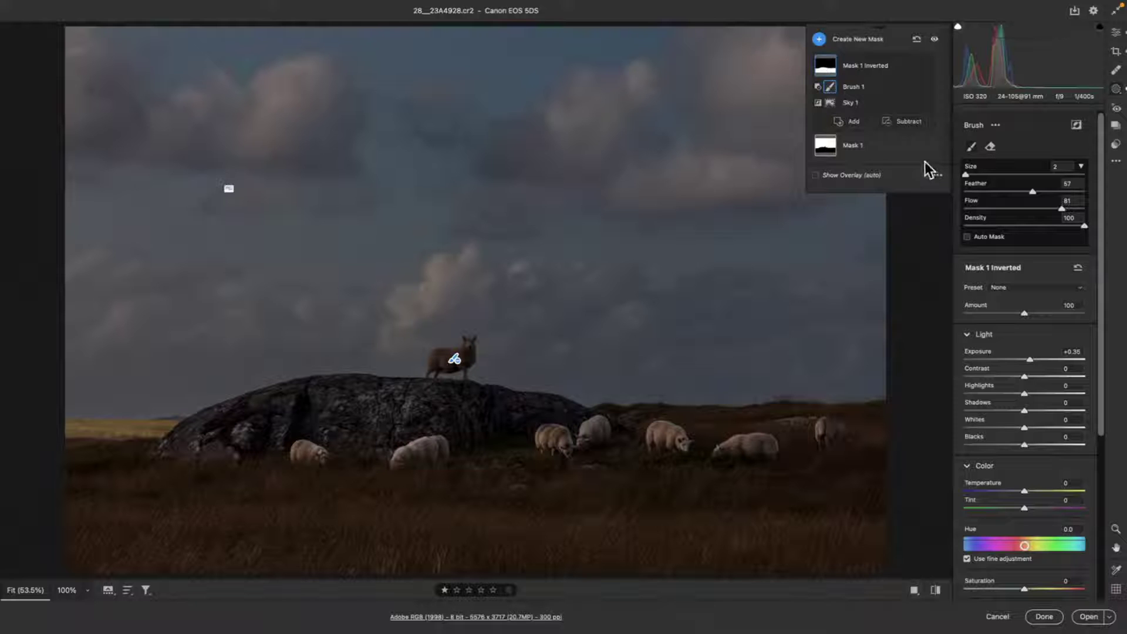
Add a radial gradient mask around the rock and standing sheep, and set its exposure to +0.75 and contrast to -14
left_click(819, 39)
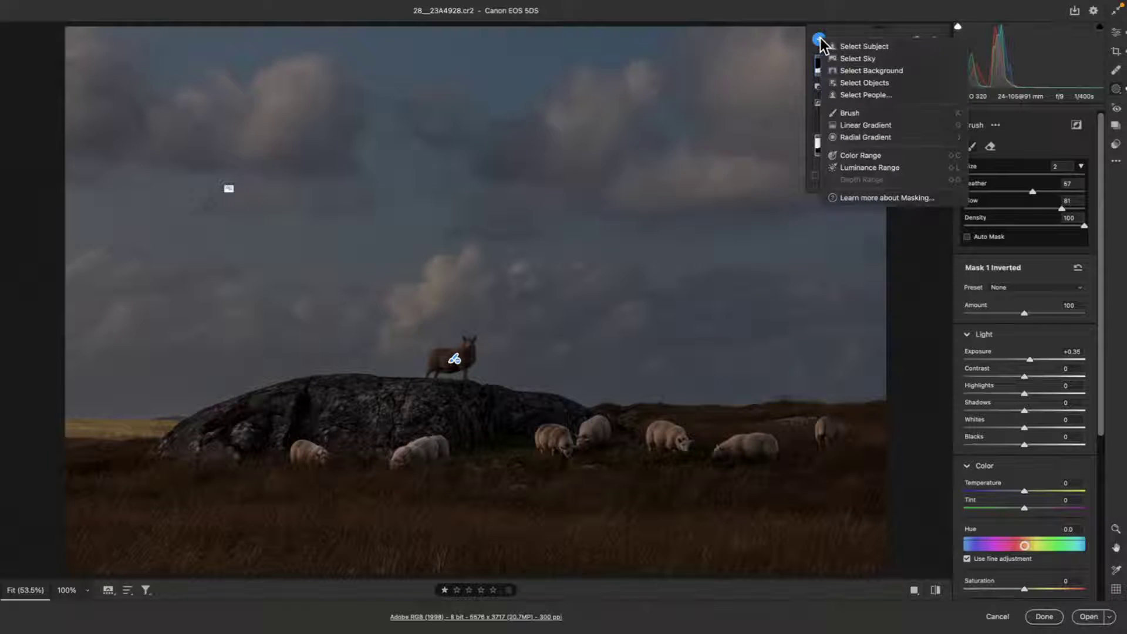
left_click(887, 137)
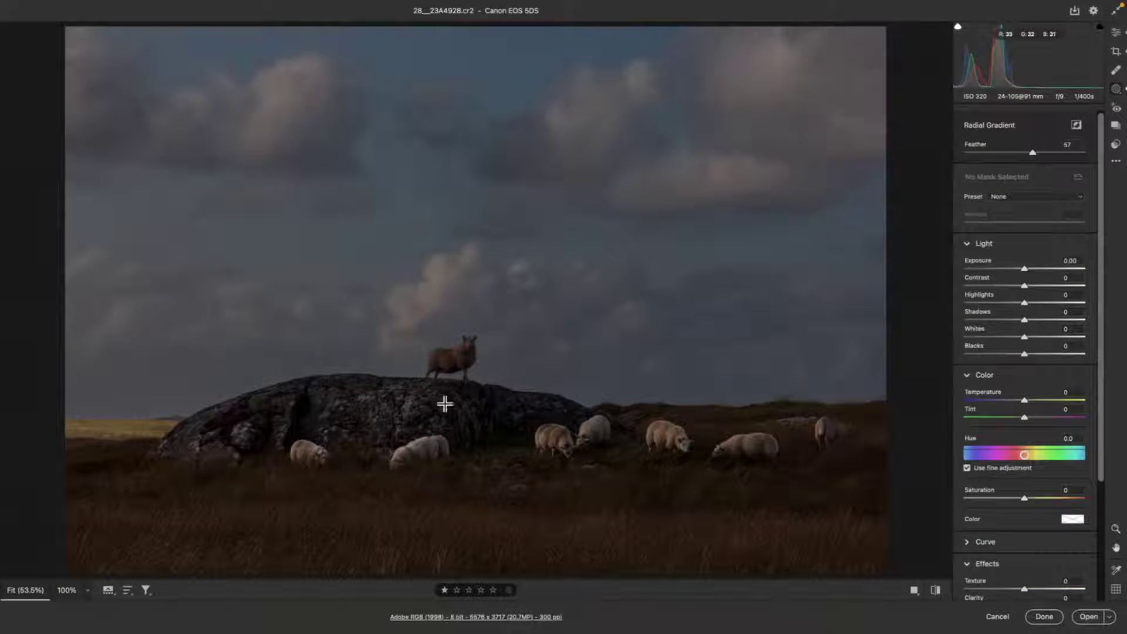
left_click_drag(441, 402, 254, 345)
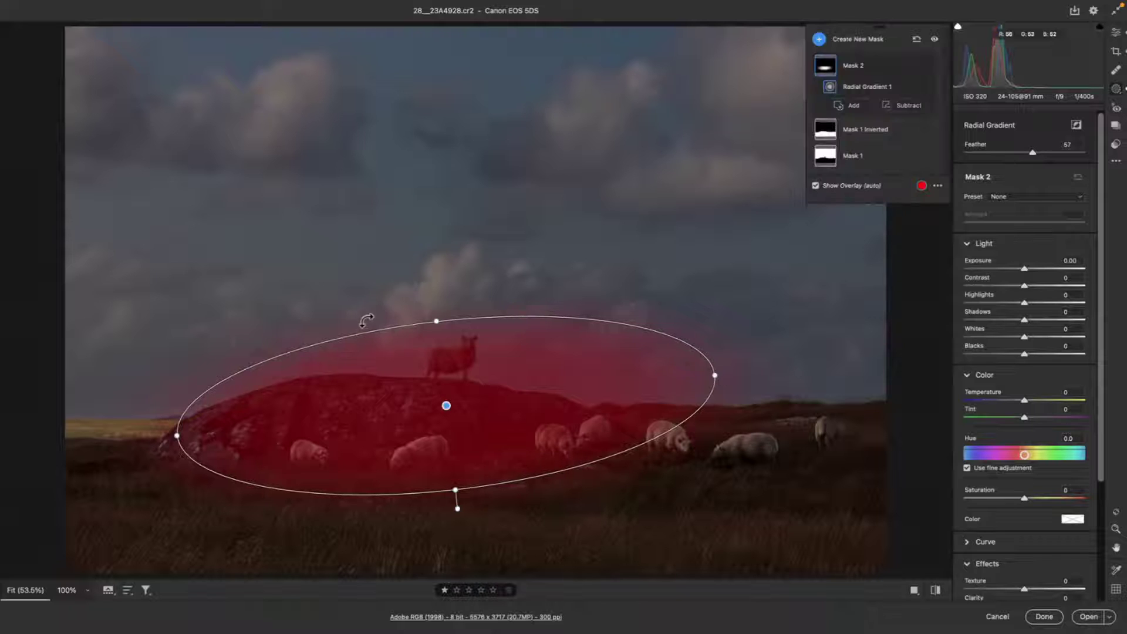
left_click_drag(432, 318, 435, 312)
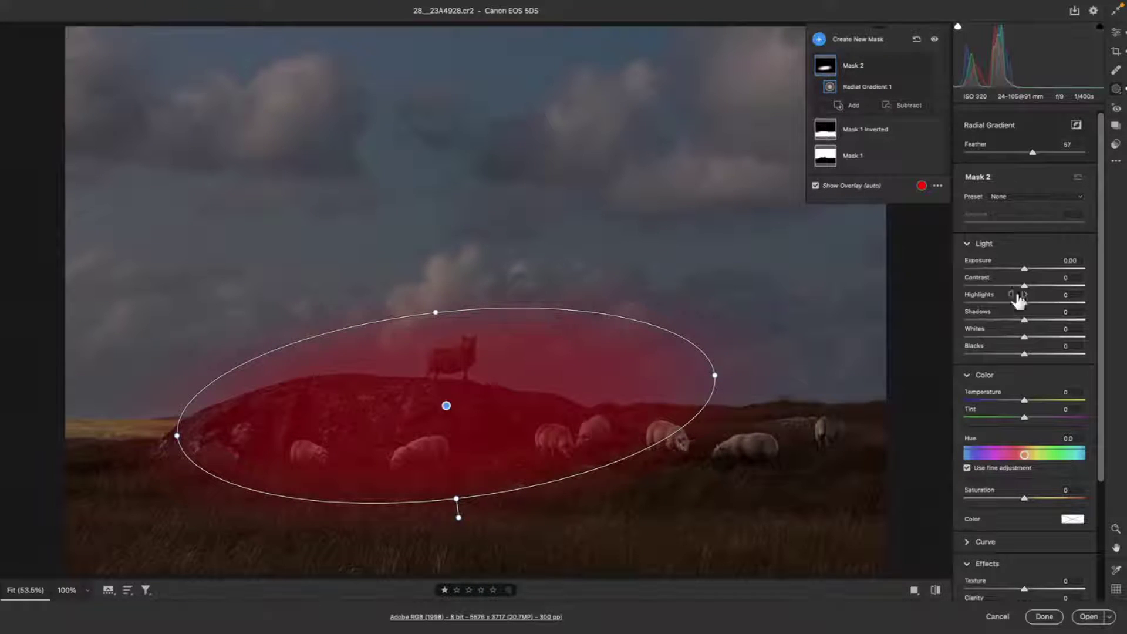
left_click_drag(1025, 269, 1015, 291)
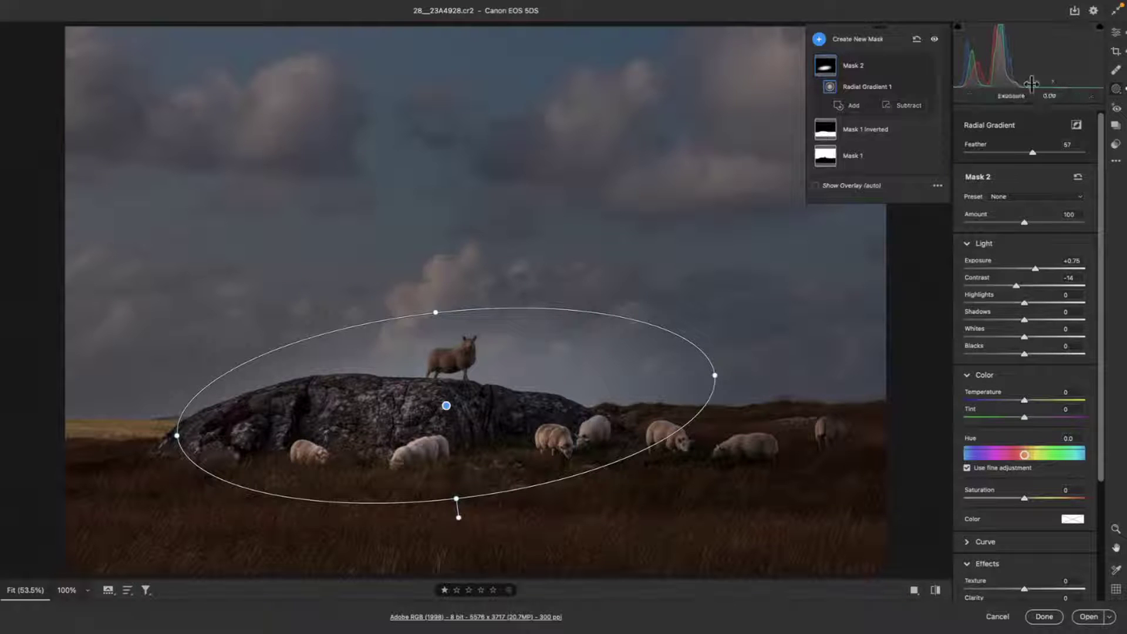
Set the overall vibrance to +17, clarity to +14 and exposure to +0.66, and open the sheep image in Photoshop
left_click(1115, 34)
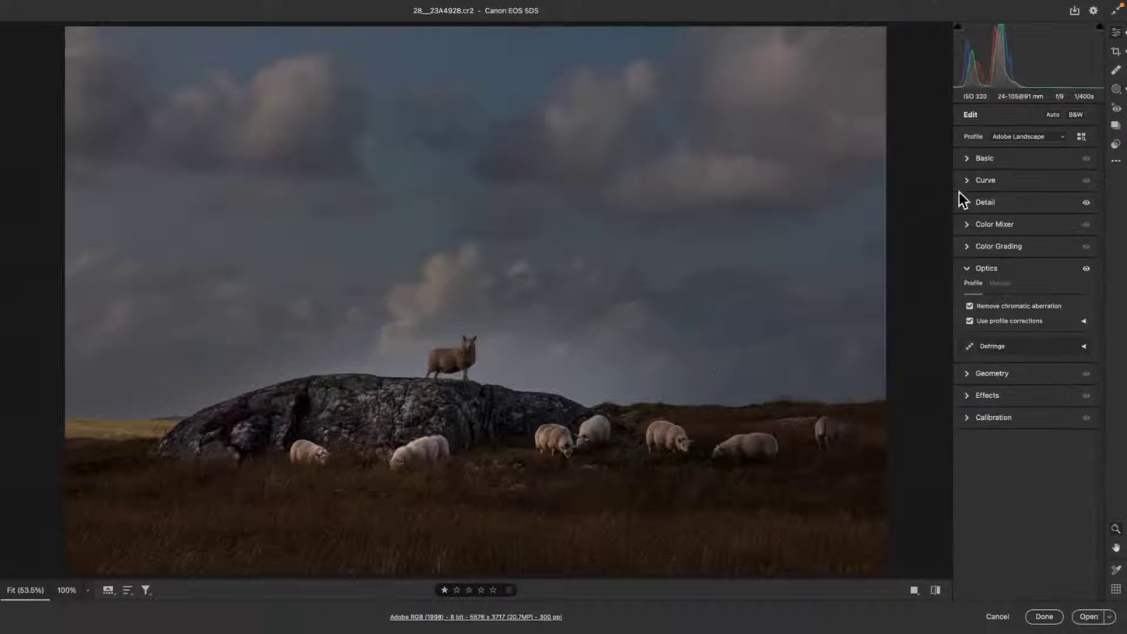
left_click(968, 158)
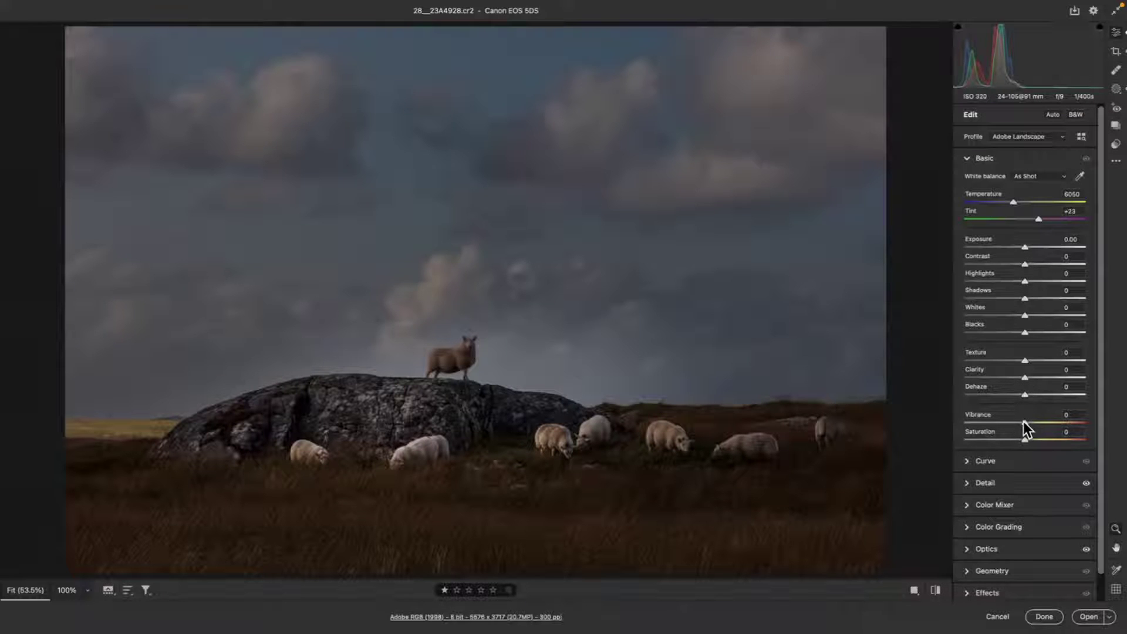
left_click_drag(1025, 422, 1036, 423)
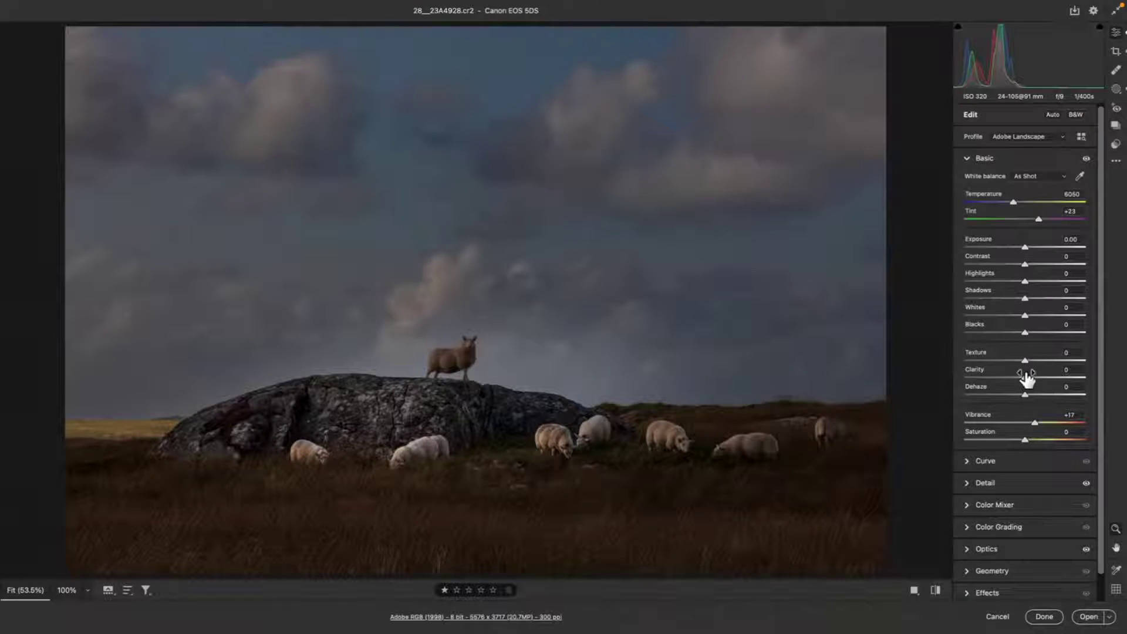
left_click_drag(1027, 377, 1032, 378)
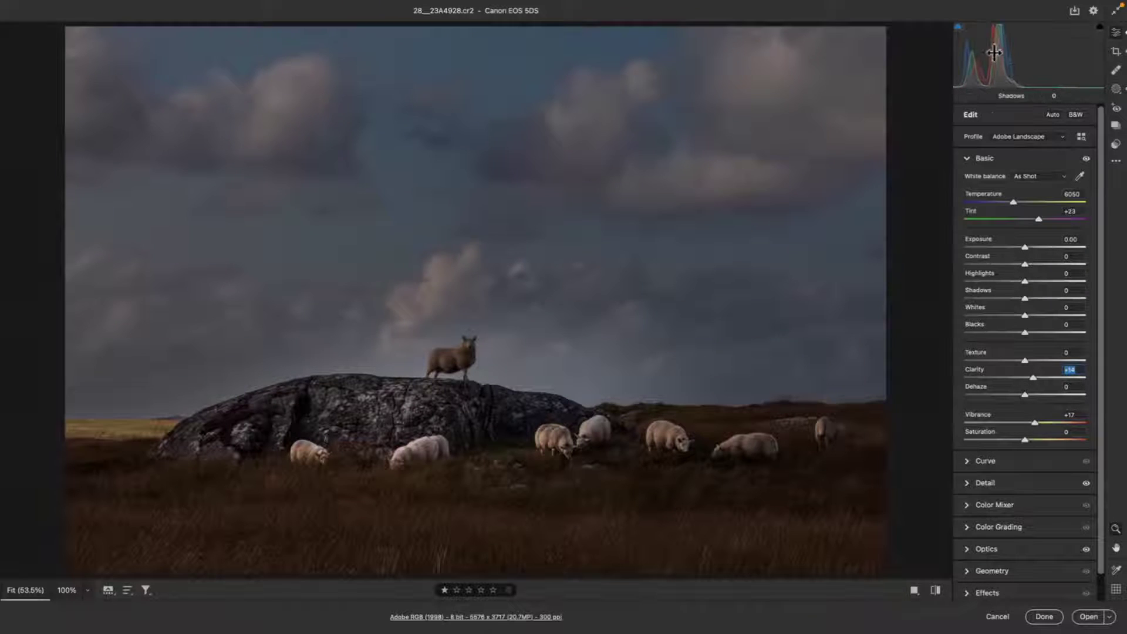
left_click_drag(1010, 52, 1038, 52)
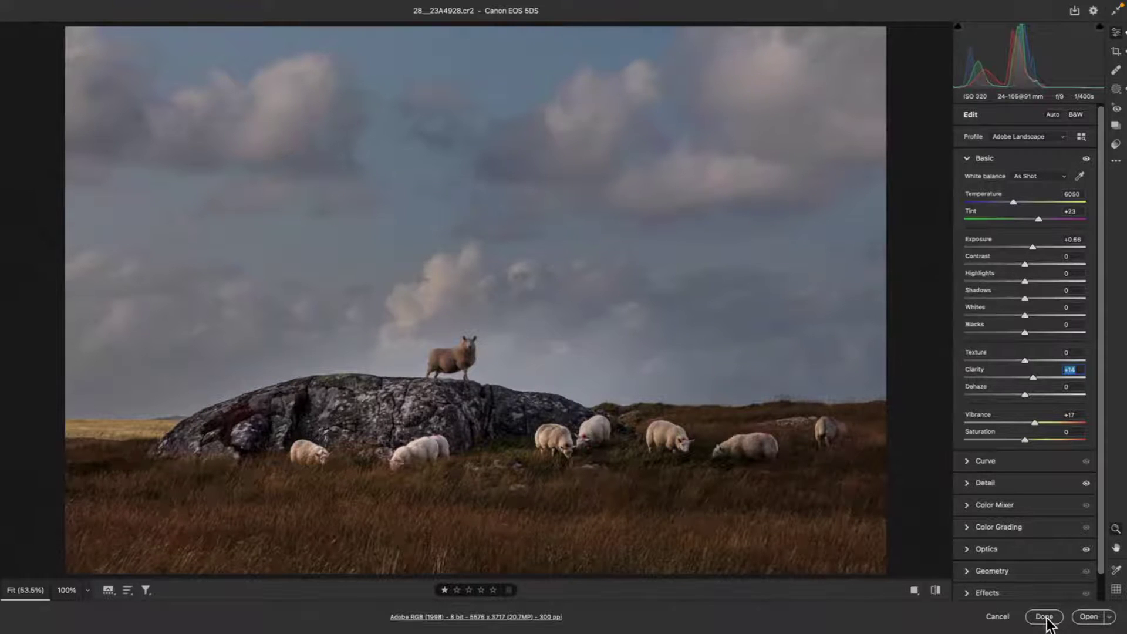
left_click(1087, 616)
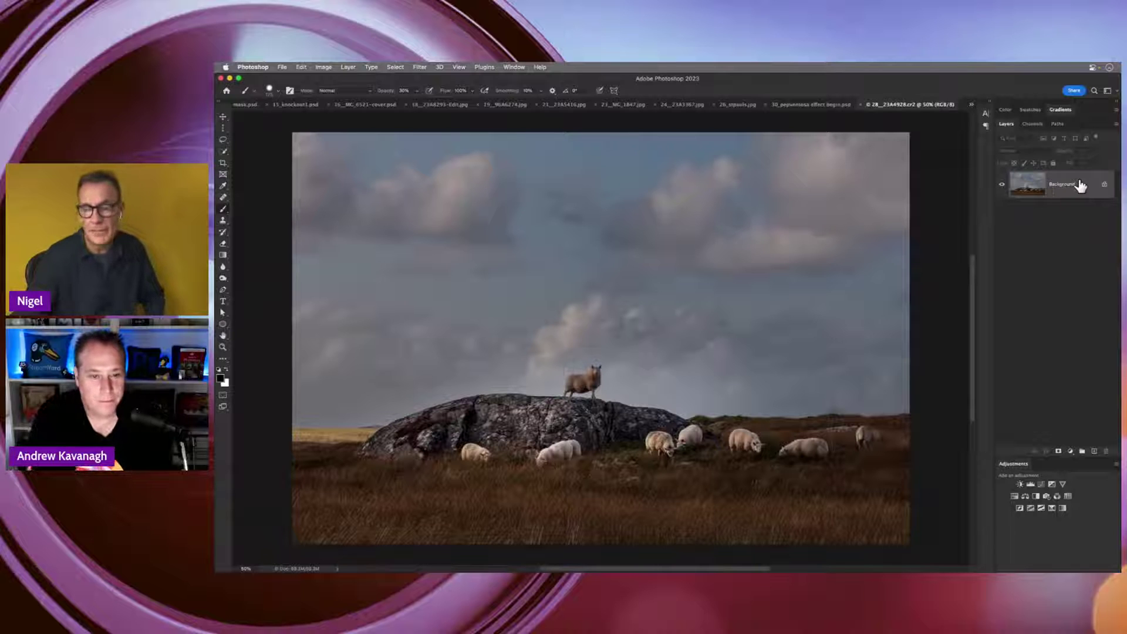
Convert the Background layer to a smart object and apply a Gaussian Blur with a 50-pixel radius
right_click(1085, 184)
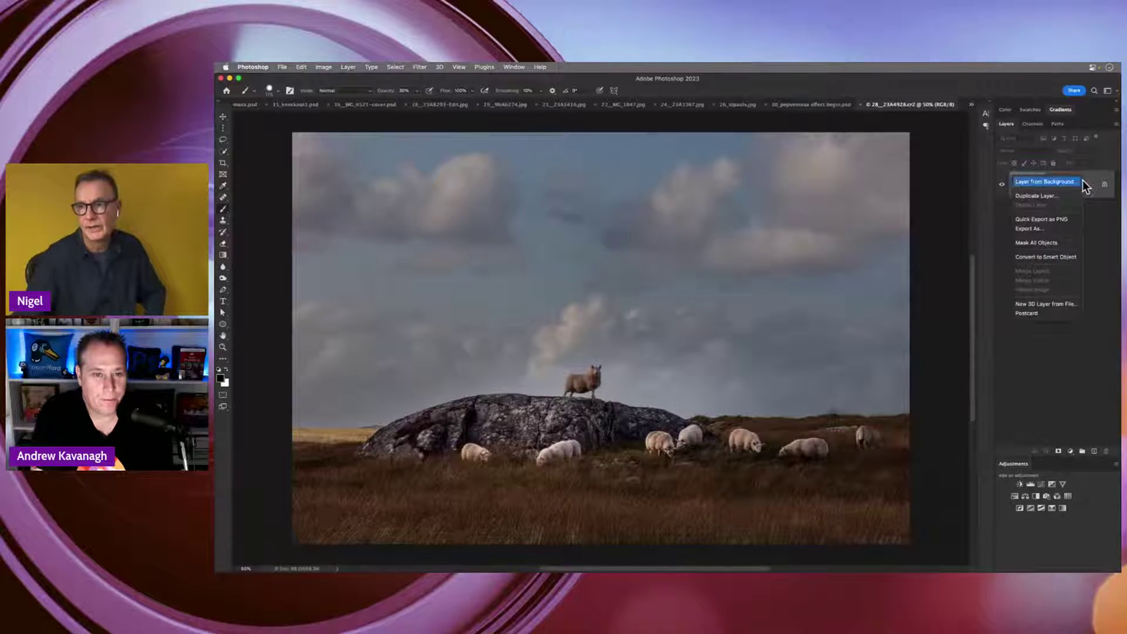
left_click(1069, 260)
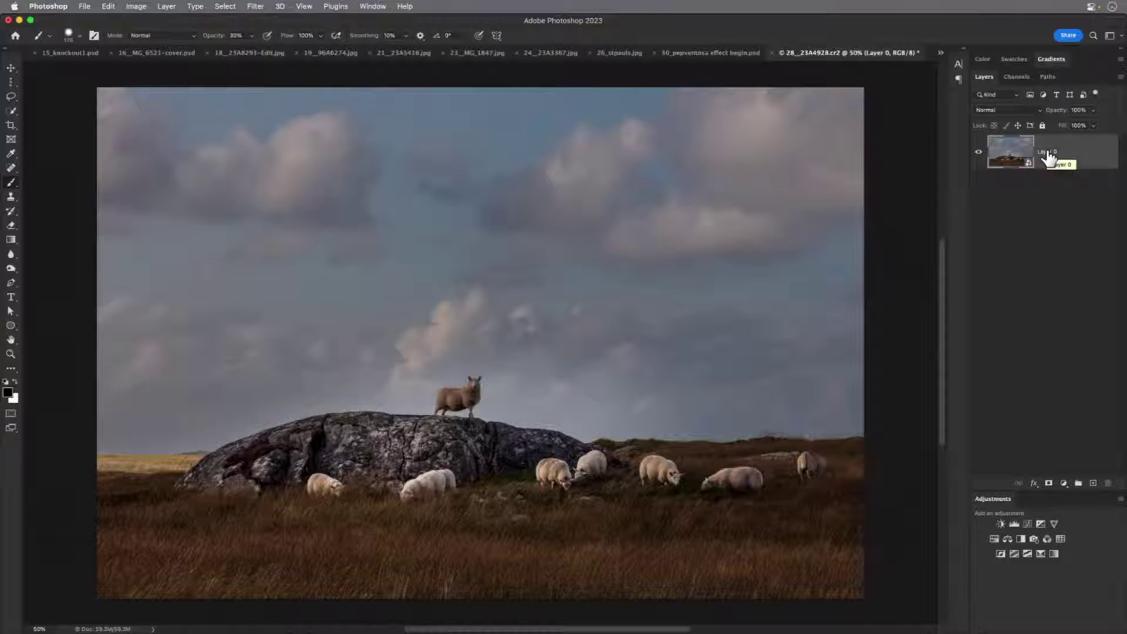
left_click(254, 7)
mouse_move(274, 149)
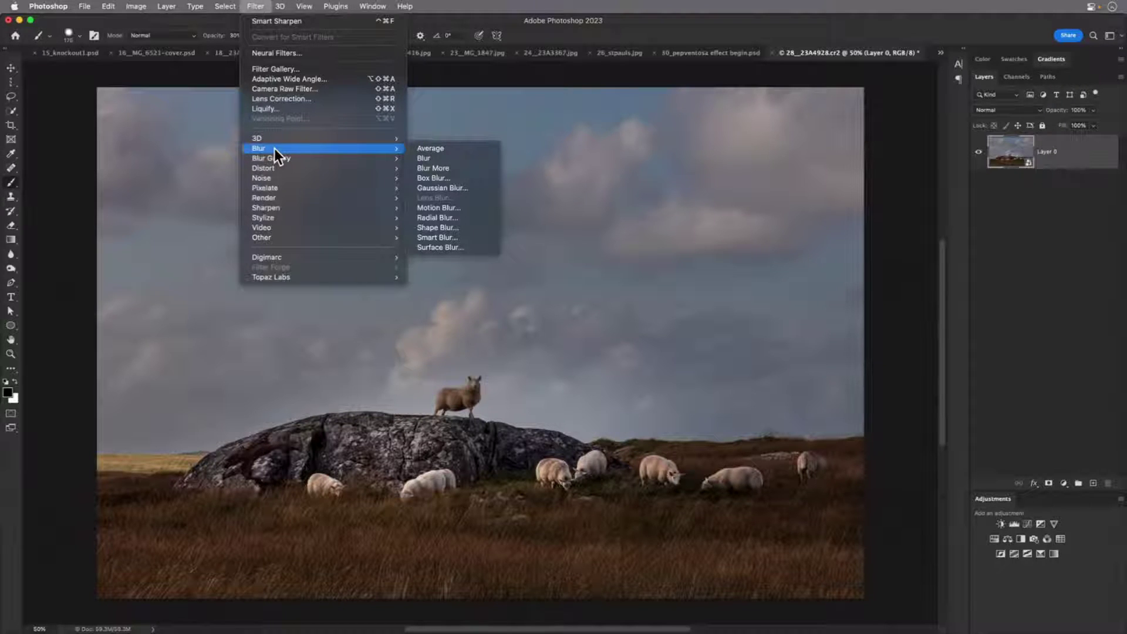
left_click(482, 187)
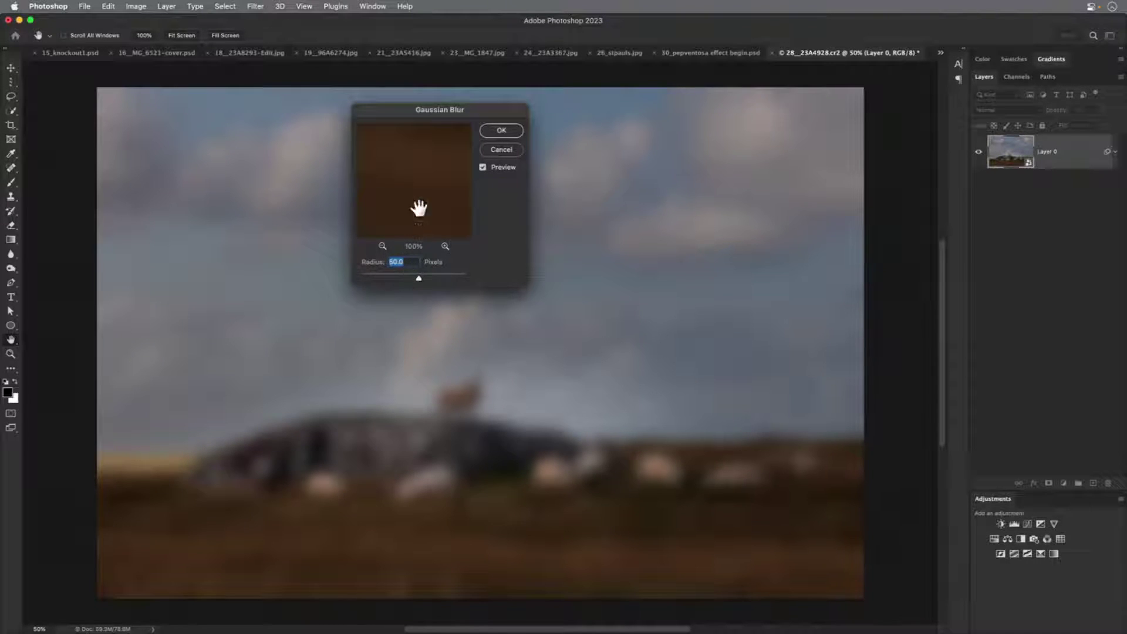
left_click_drag(398, 109, 447, 72)
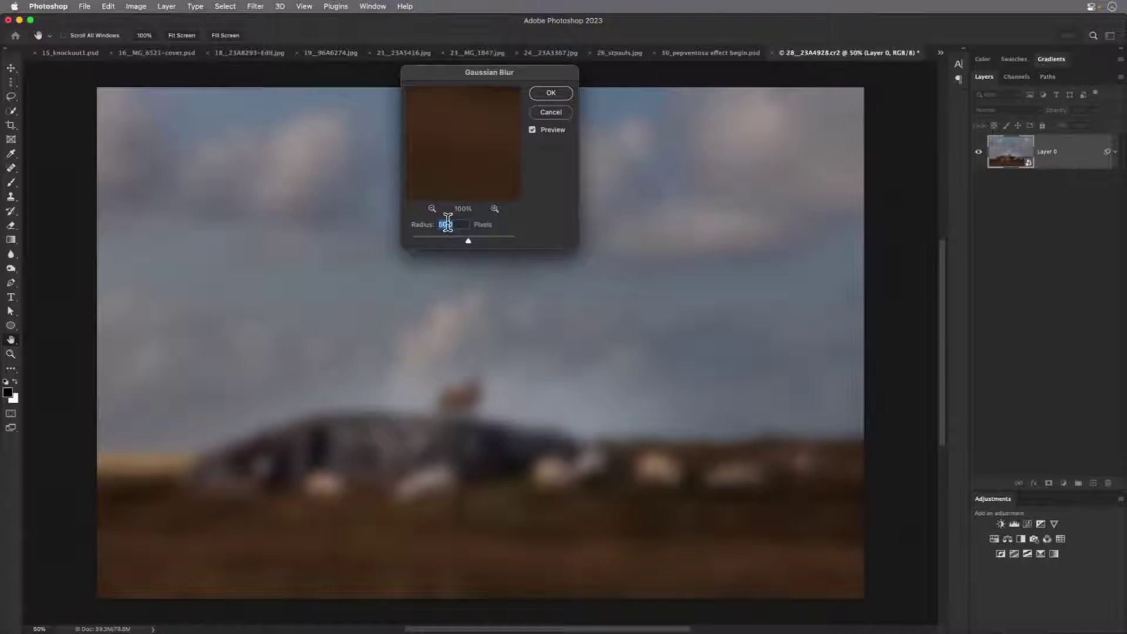
left_click(551, 94)
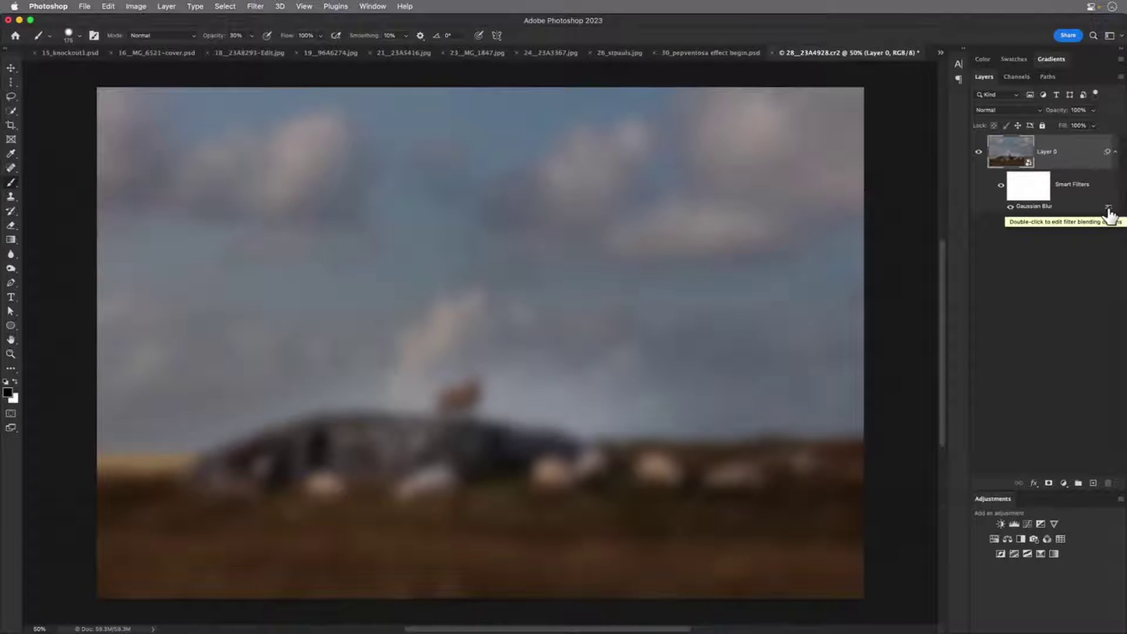
Set the Gaussian Blur smart filter to Soft Light at 50% opacity and compare the image with and without it
double_click(1108, 208)
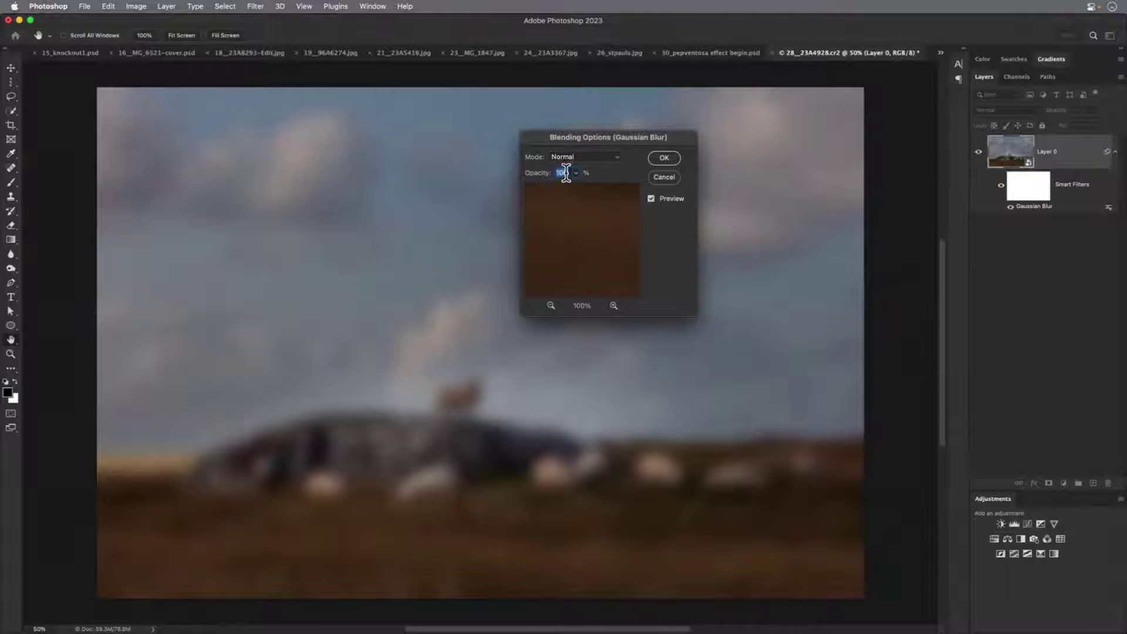
left_click(584, 156)
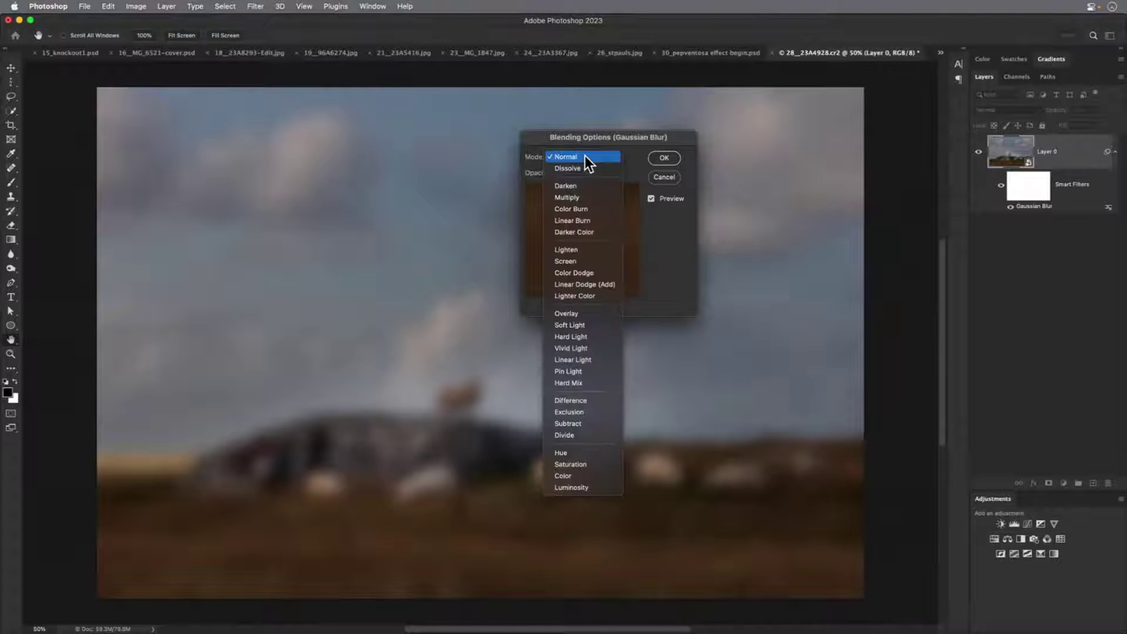
left_click(584, 324)
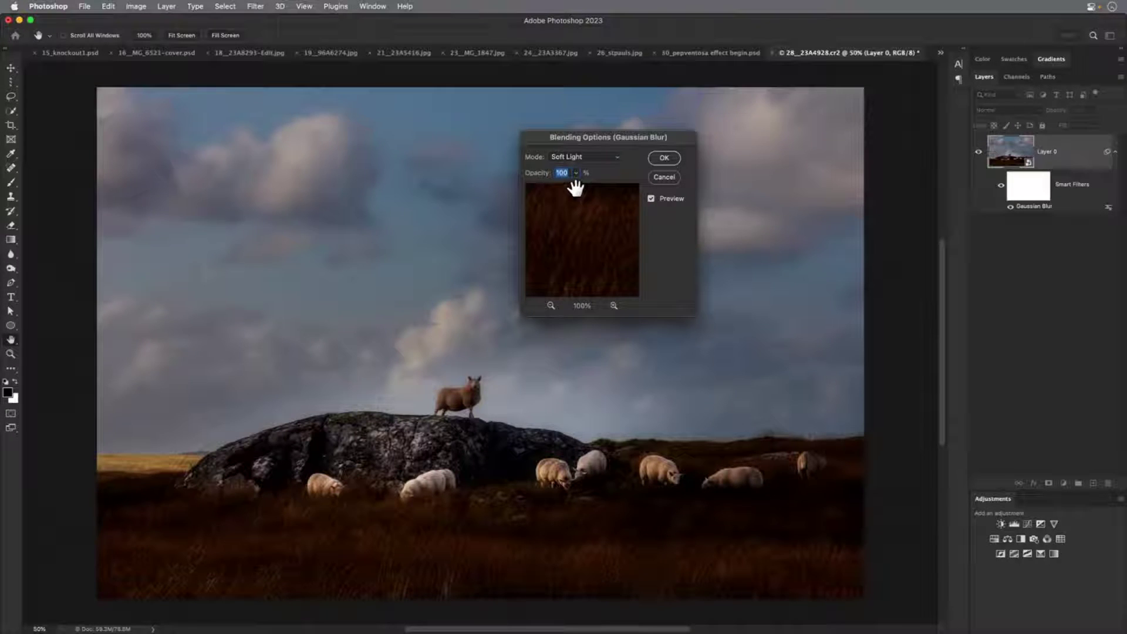
type("50")
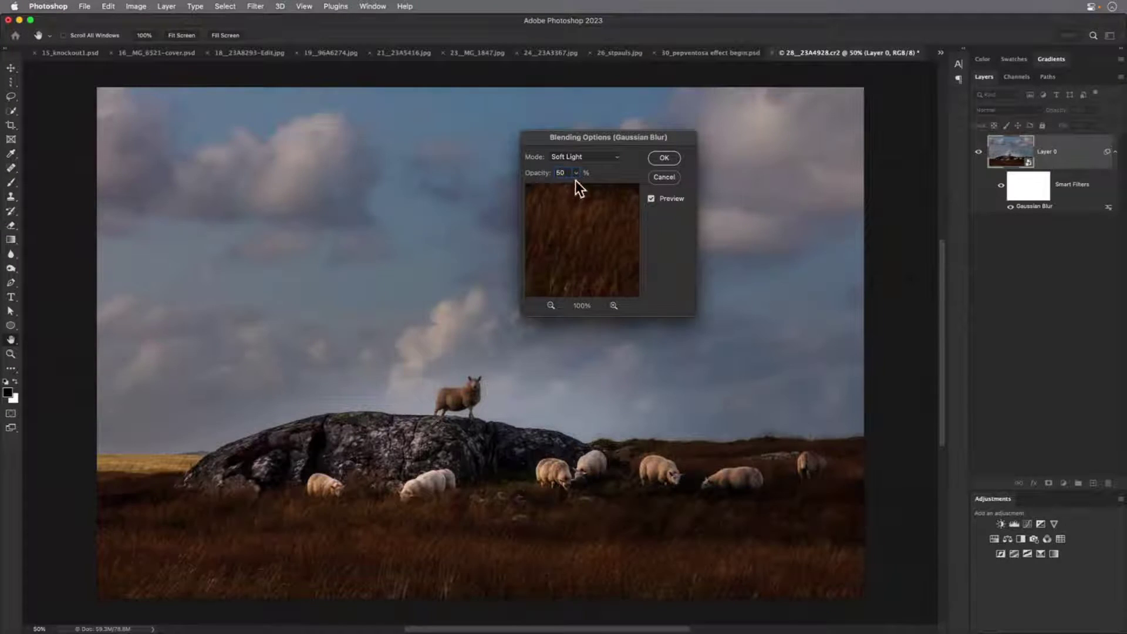
left_click(663, 158)
key("b")
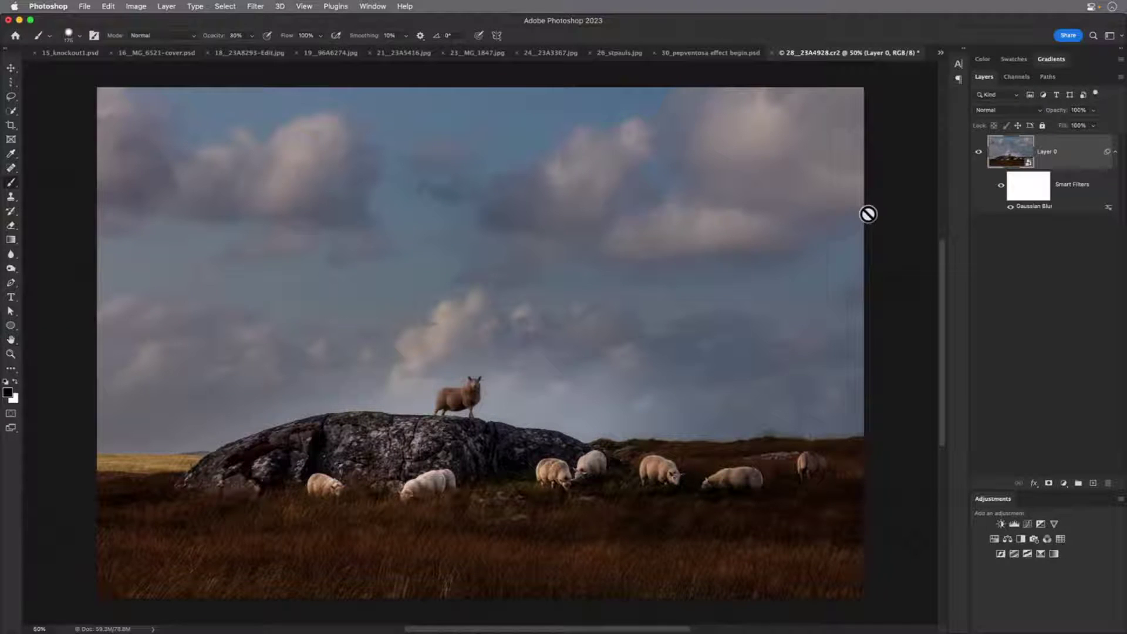
left_click(1011, 207)
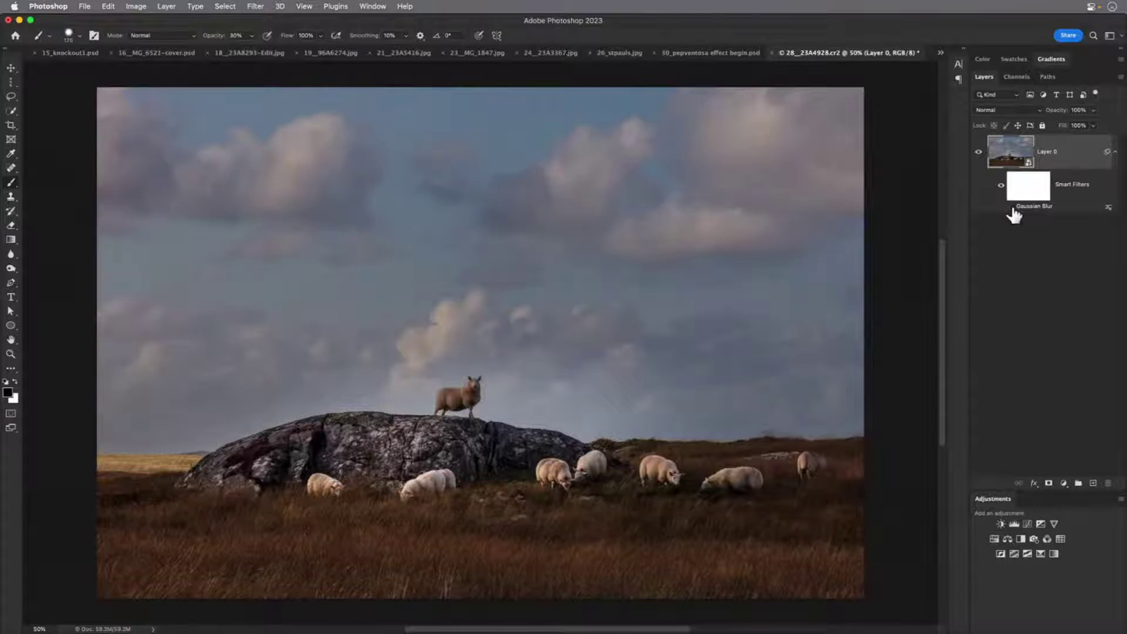
left_click(1011, 207)
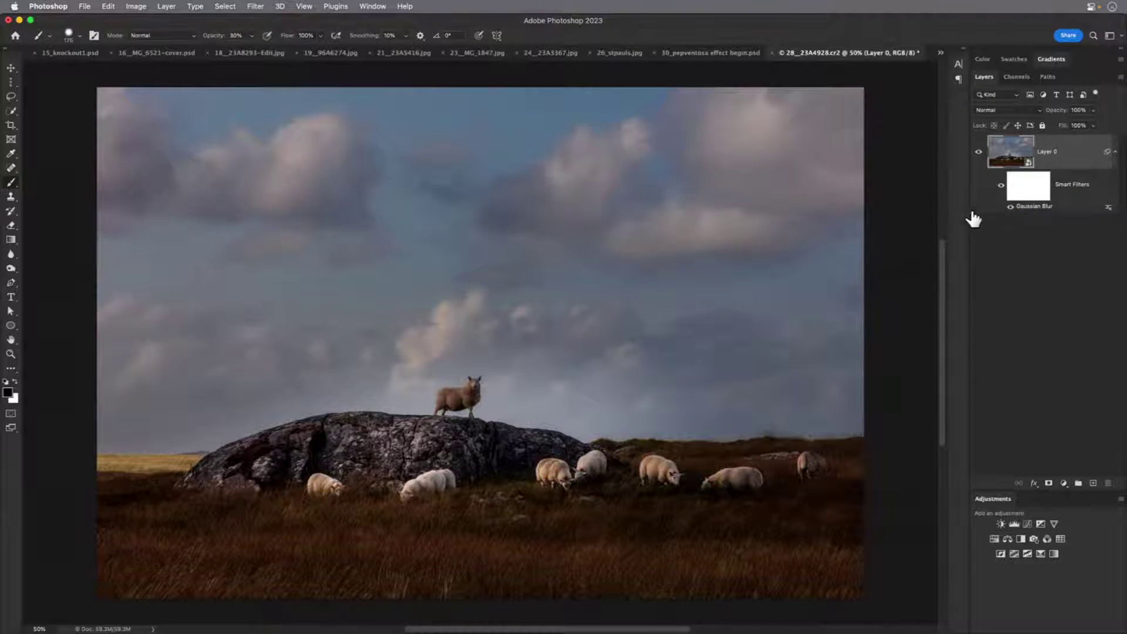
Check the photos in Adobe Bridge, and return to Photoshop to bring up the 30_pepventosa effect begin.psd document
key("super+Tab")
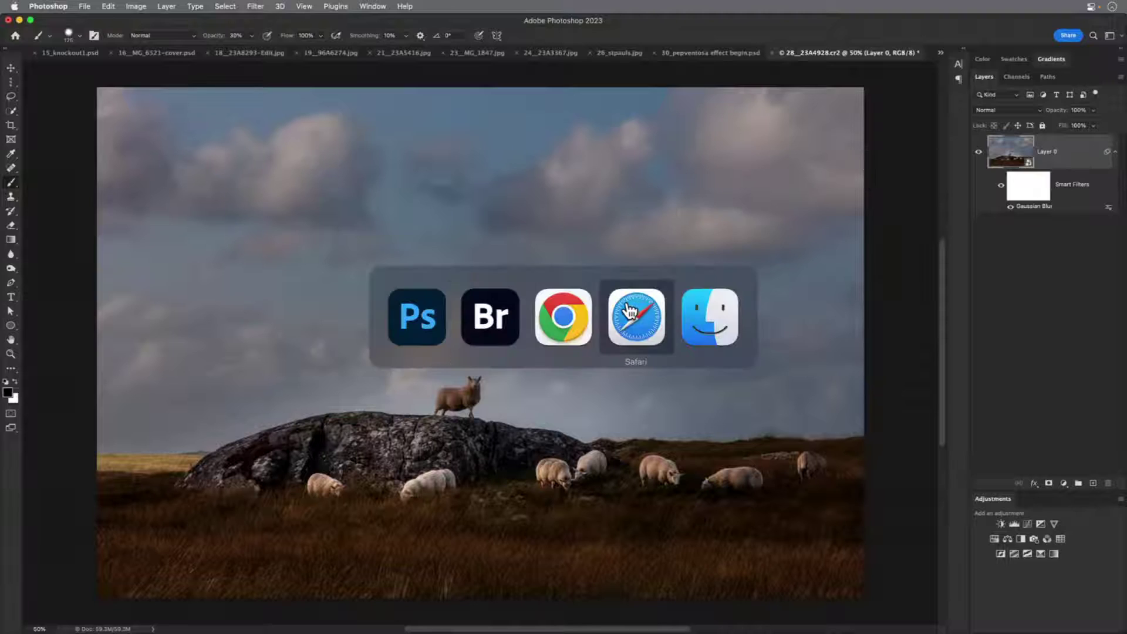
left_click(503, 316)
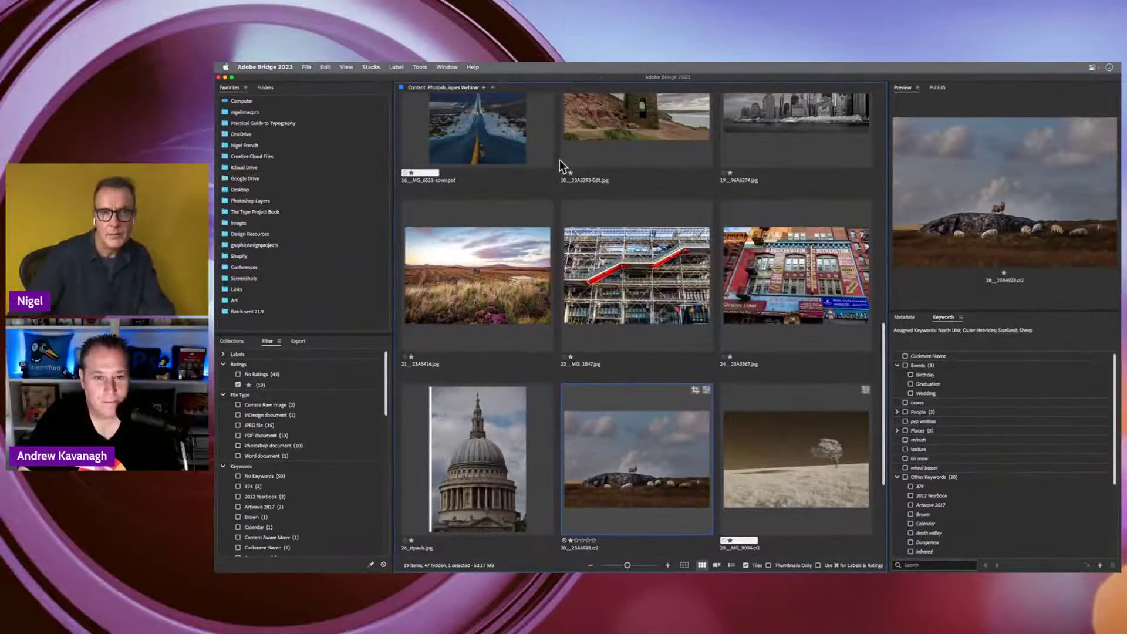
key("super+Tab")
left_click(582, 310)
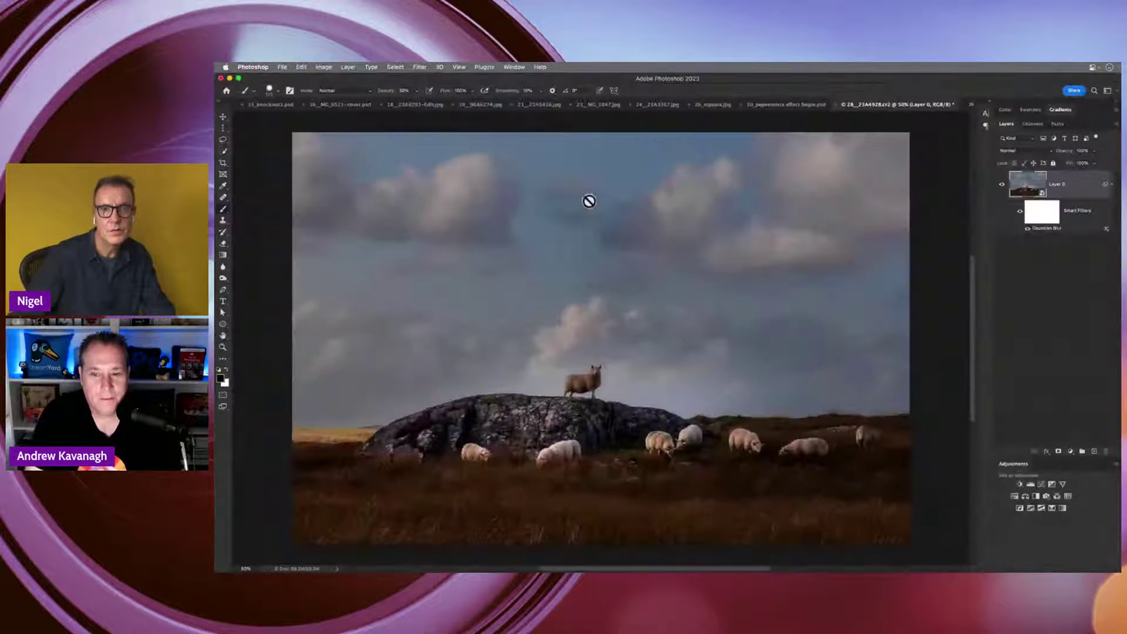
left_click(804, 104)
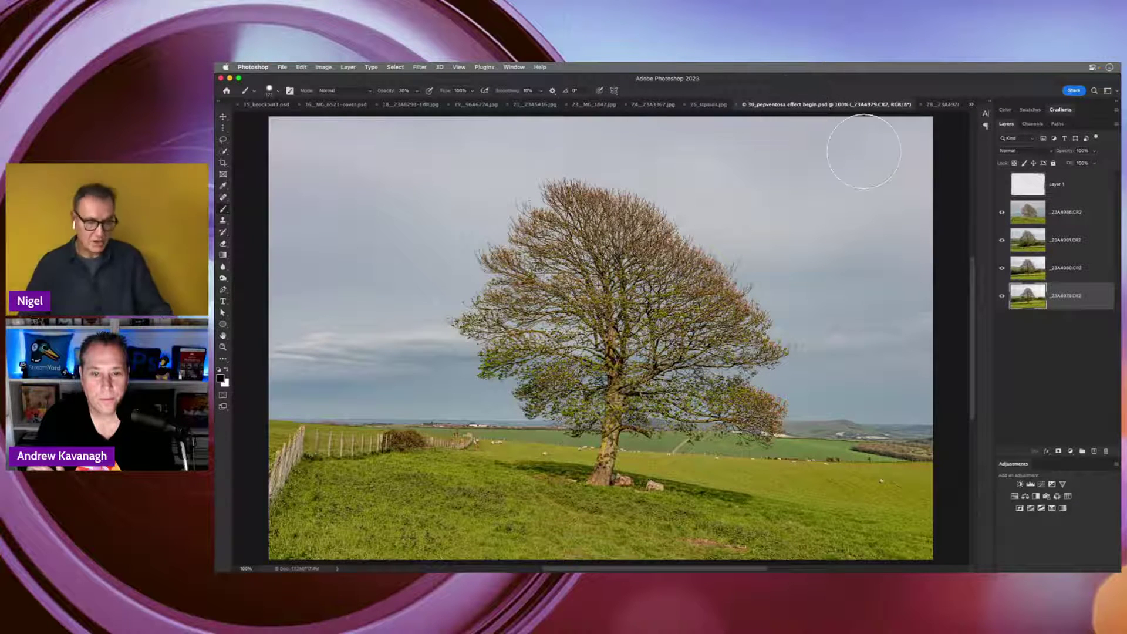
Examine the four tree photo layers by revealing them one after another from the lowest layer up
left_click(1090, 215, "shift")
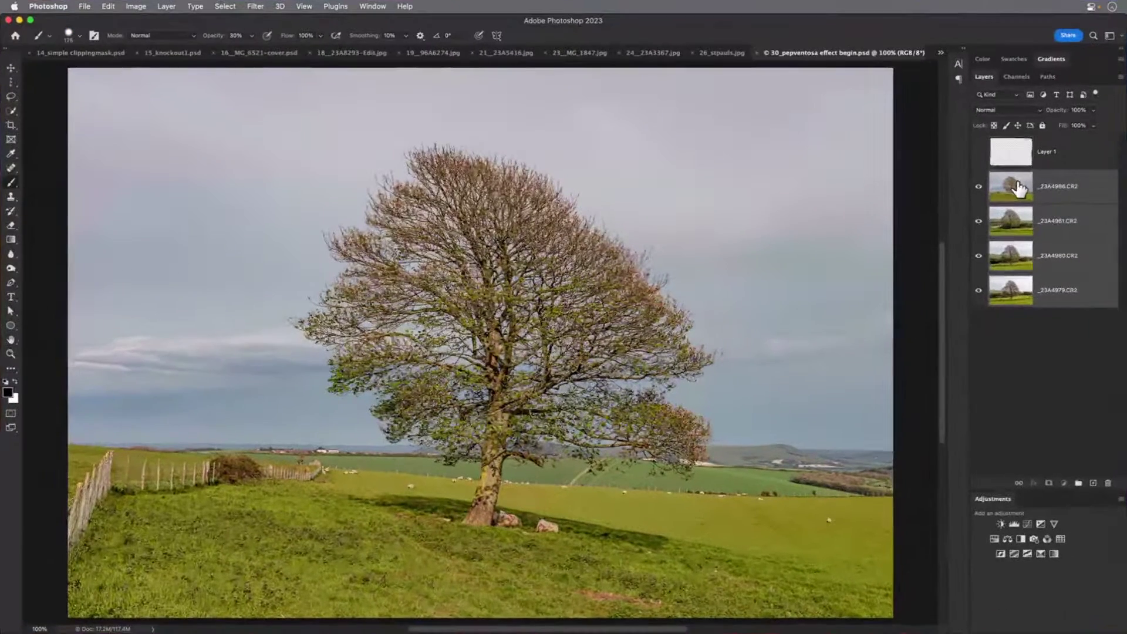
left_click(1045, 337)
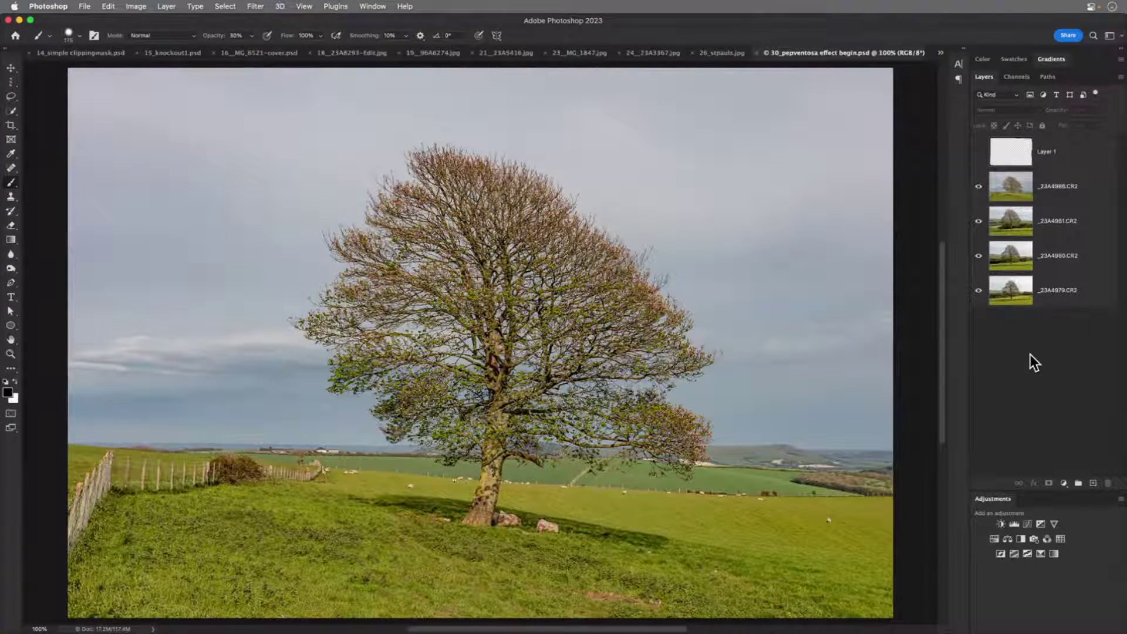
left_click(979, 290, "alt")
left_click(979, 186)
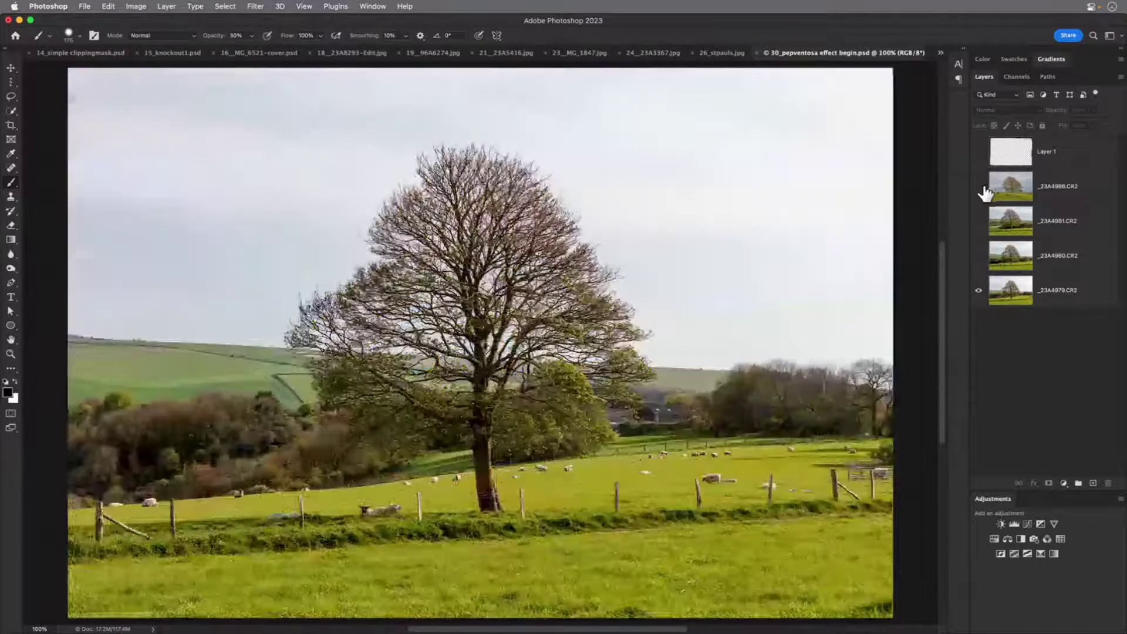
left_click(978, 256)
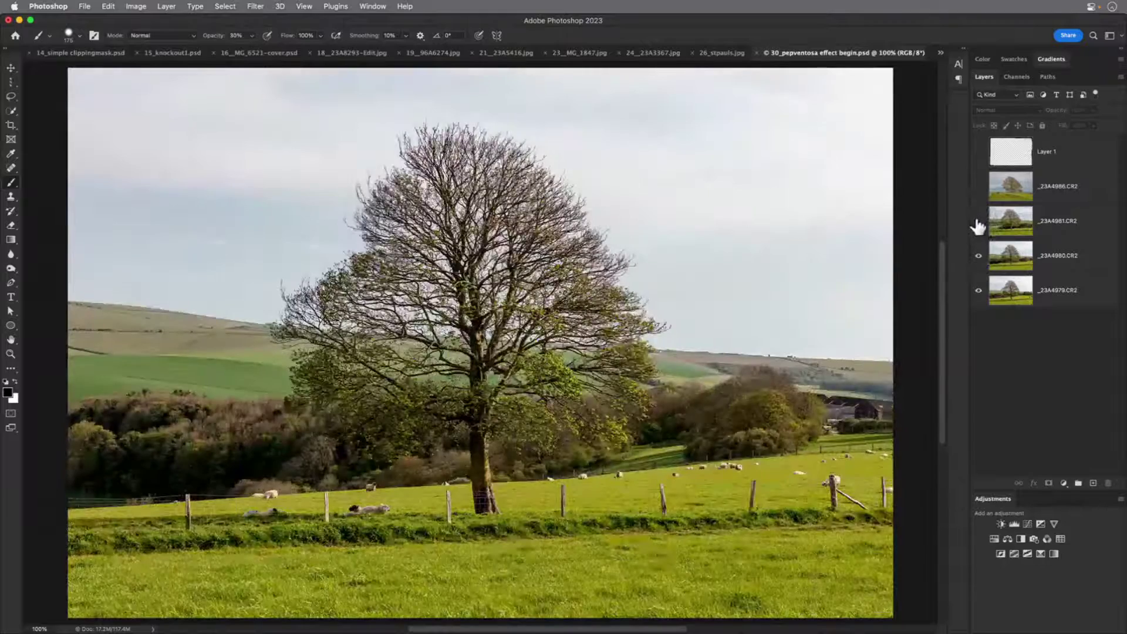
left_click(977, 221)
left_click(978, 186)
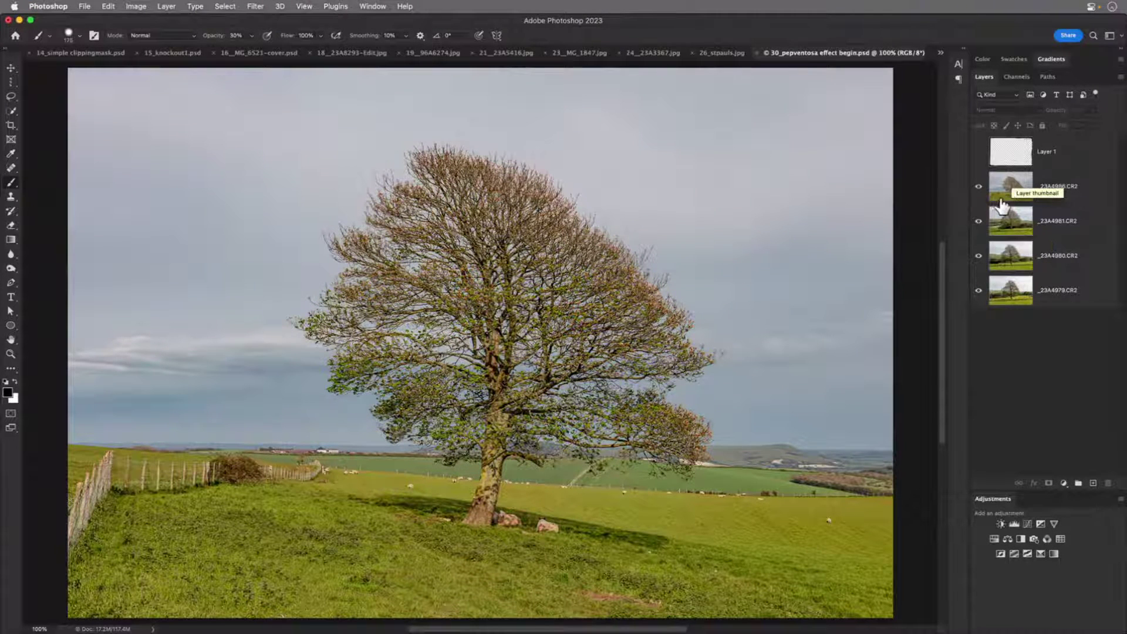
left_click(978, 221)
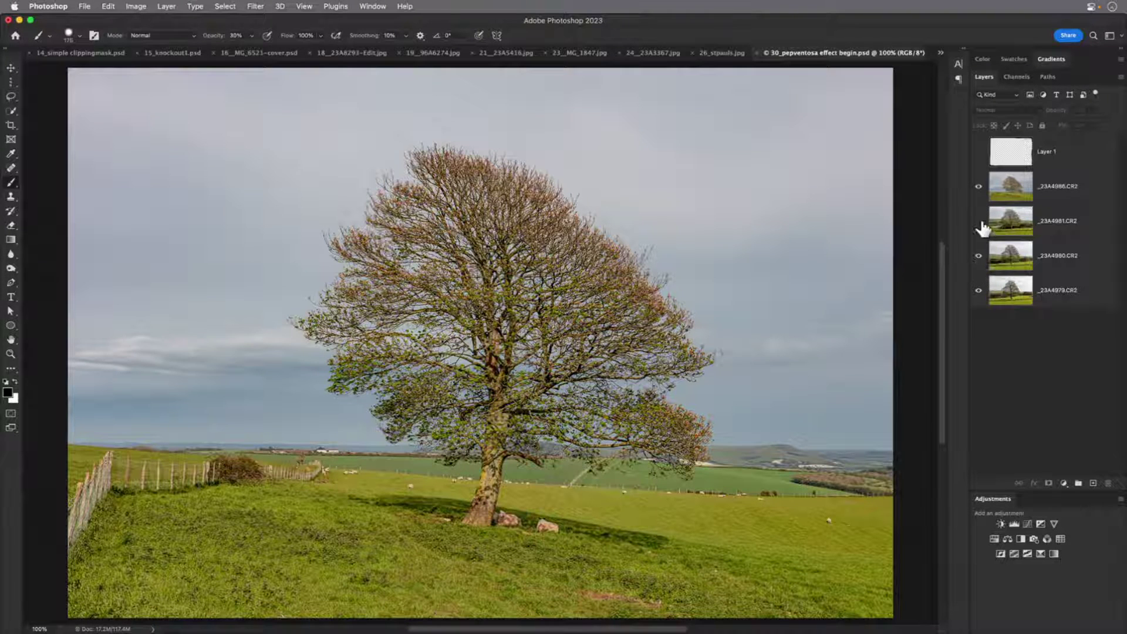
left_click(979, 222)
Set the blend mode of the tree photo layer _23A4986.CR2 to Difference
left_click(998, 187)
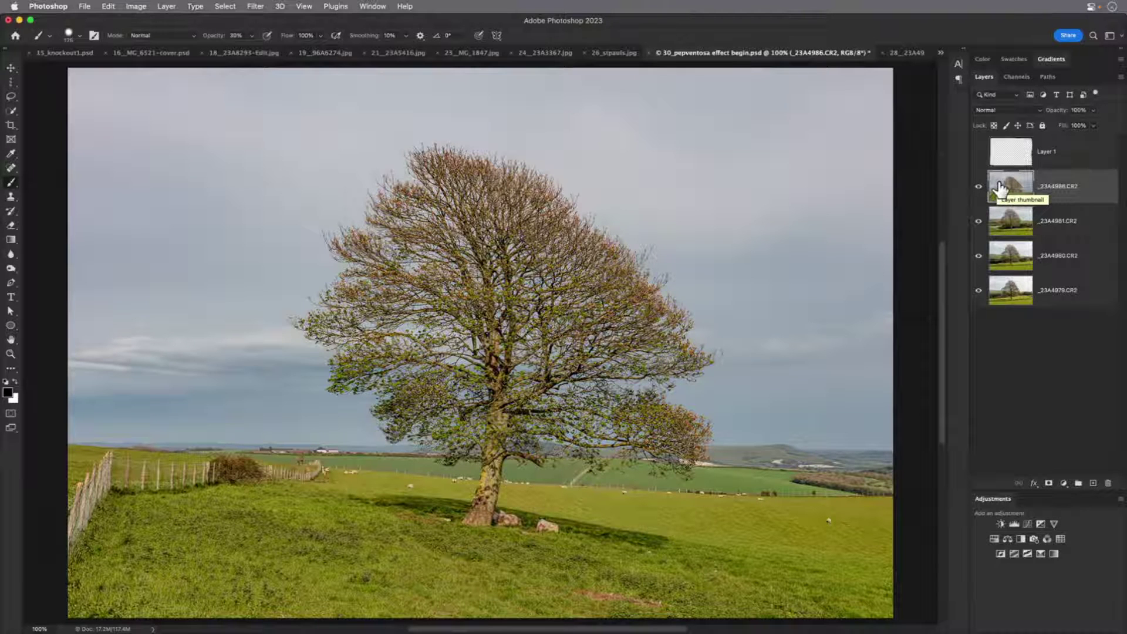
left_click(1037, 111)
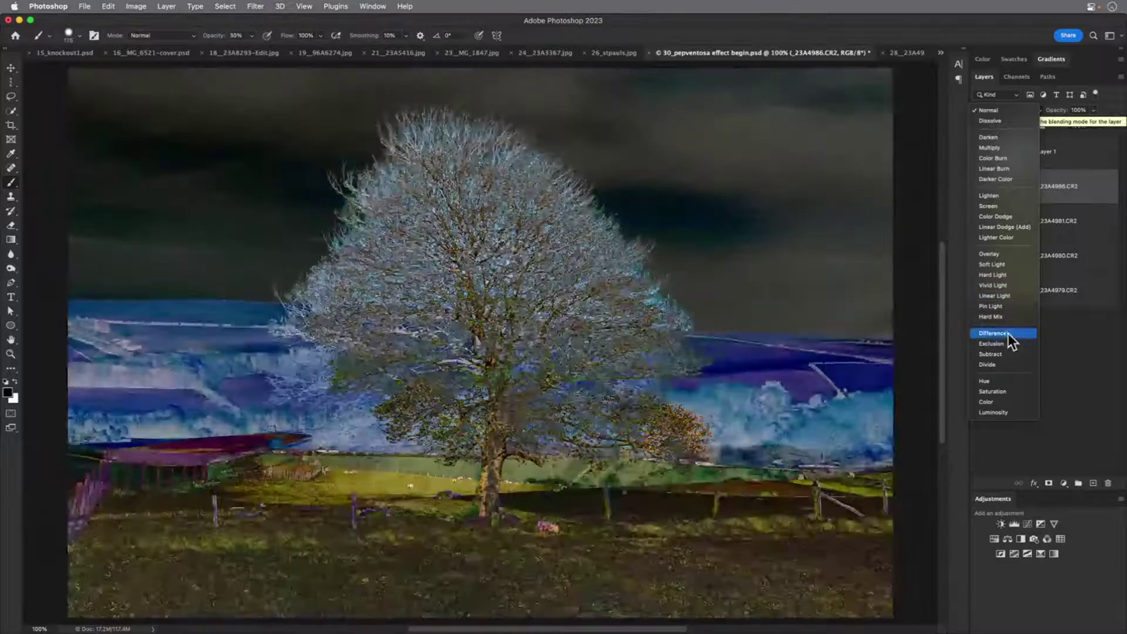
left_click(1008, 334)
Hide the two lowest photo layers and move layer _23A4981.CR2 to align its tree trunk with the top photo's
left_click(978, 290)
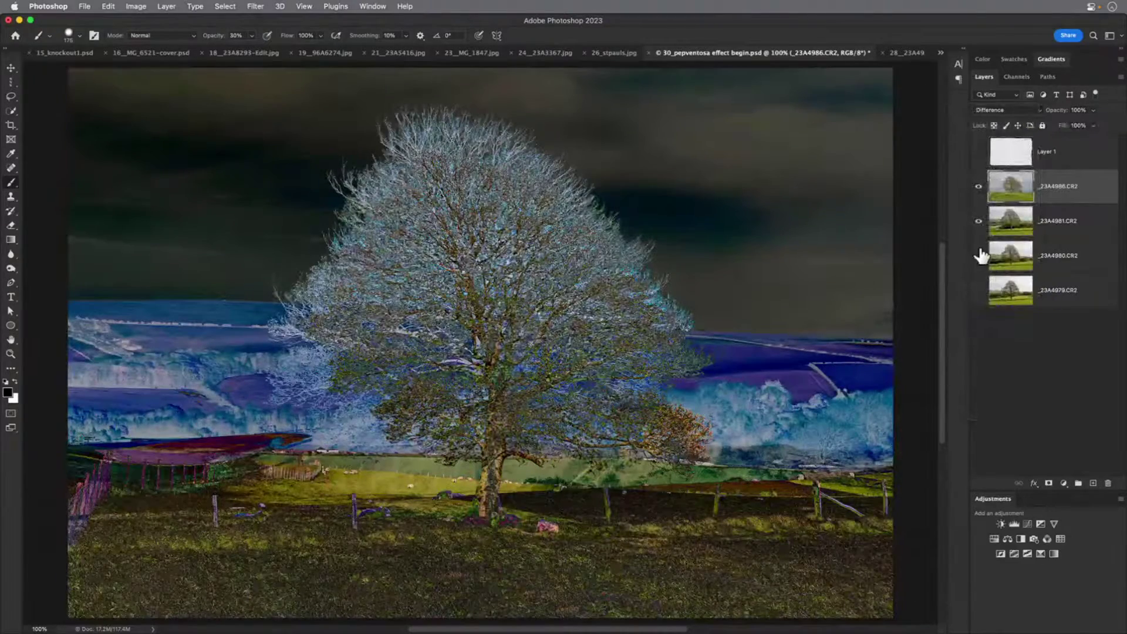
left_click(978, 255)
left_click(1019, 217)
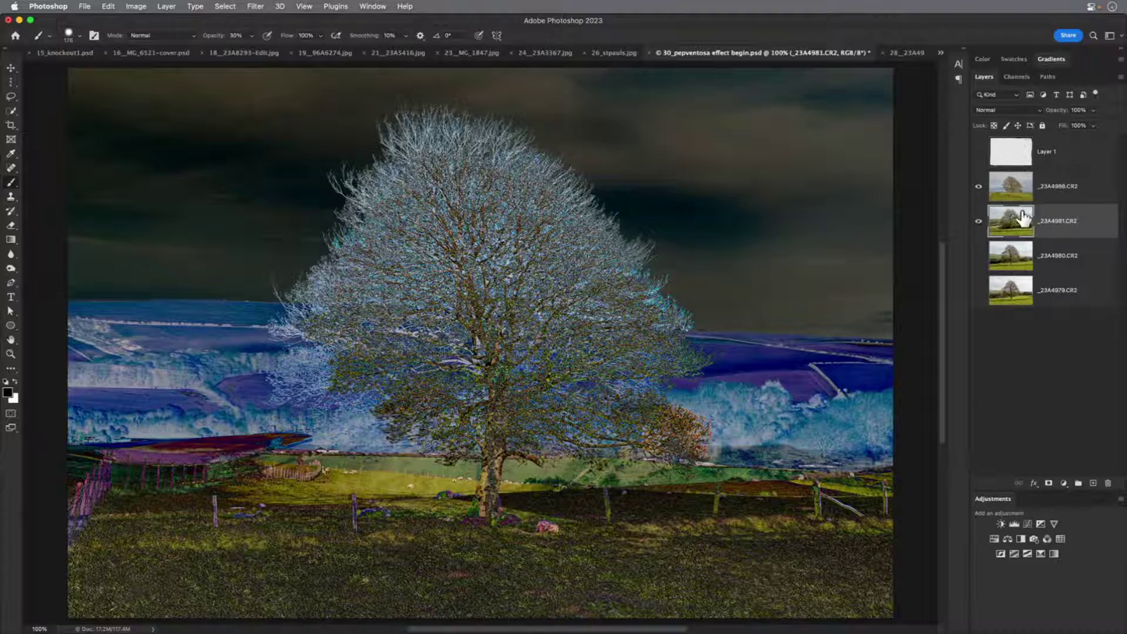
left_click(11, 68)
mouse_move(497, 301)
left_mouse_down()
mouse_move(484, 305)
mouse_move(503, 313)
left_mouse_up()
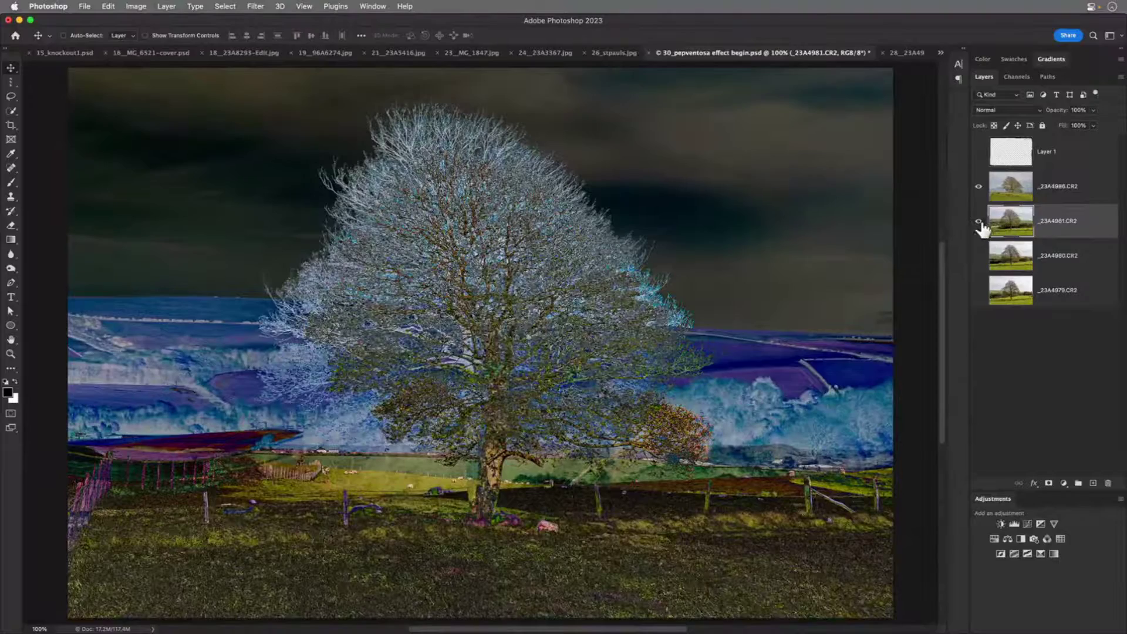
Show only layer _23A4980.CR2 beneath the Difference-blended top photo, move it until the tree trunks align, and hide it again
left_click(978, 221)
left_click(978, 255)
left_click(1057, 255)
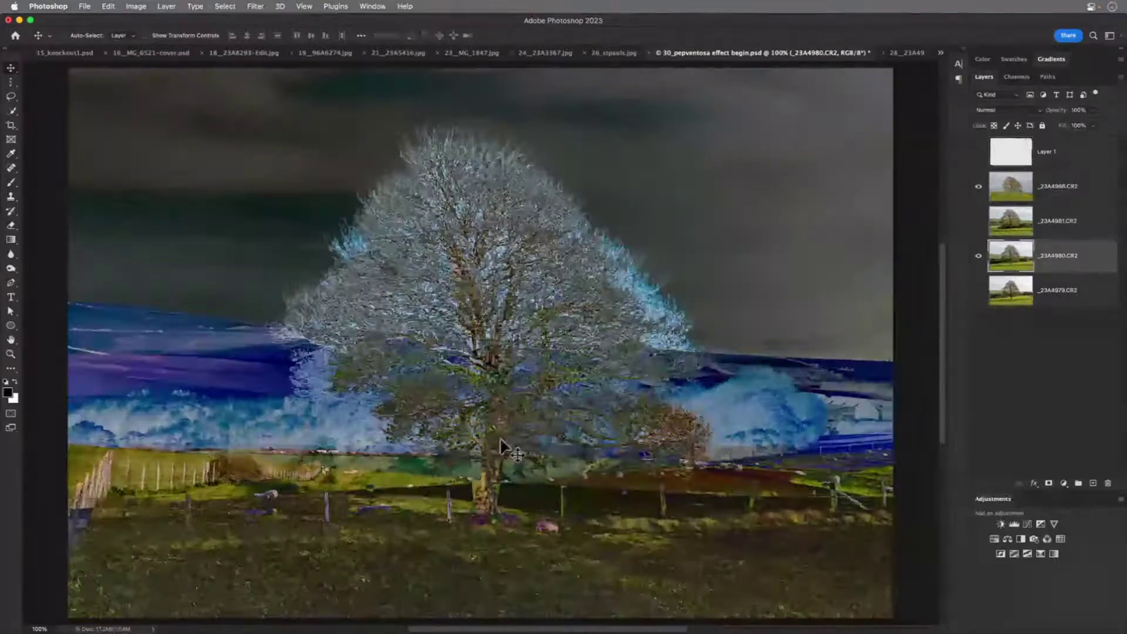
mouse_move(499, 436)
left_mouse_down()
mouse_move(486, 433)
mouse_move(498, 448)
left_mouse_up()
left_click(978, 255)
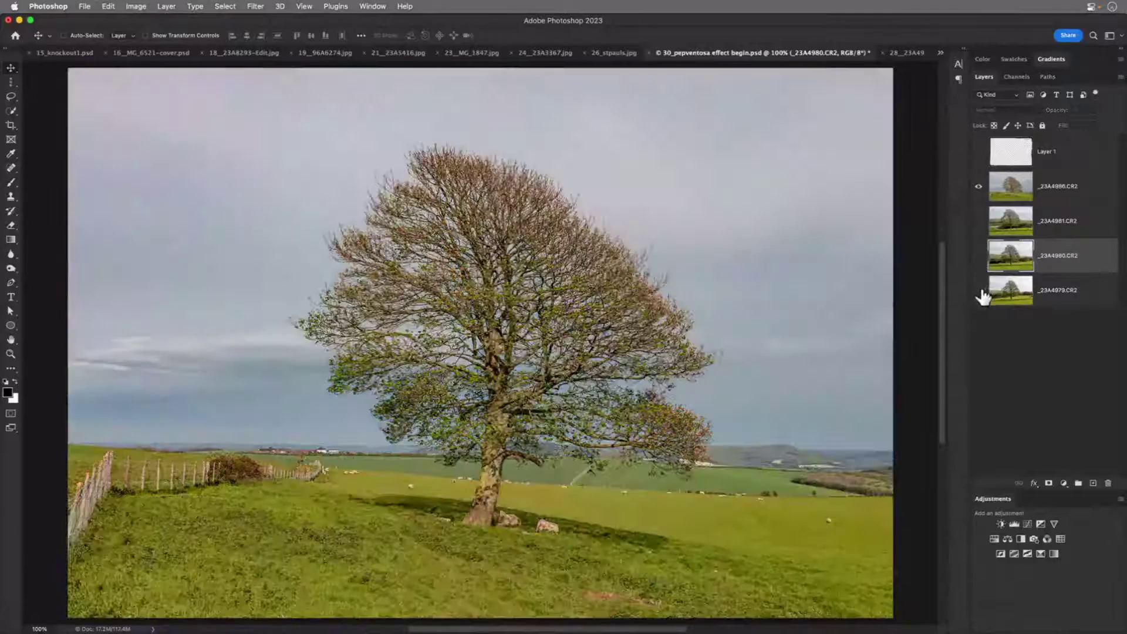
Reveal the lowest photo layer, _23A4979.CR2, and move it to align its tree trunk with the top photo's
left_click(978, 290)
left_click_drag(506, 463, 519, 461)
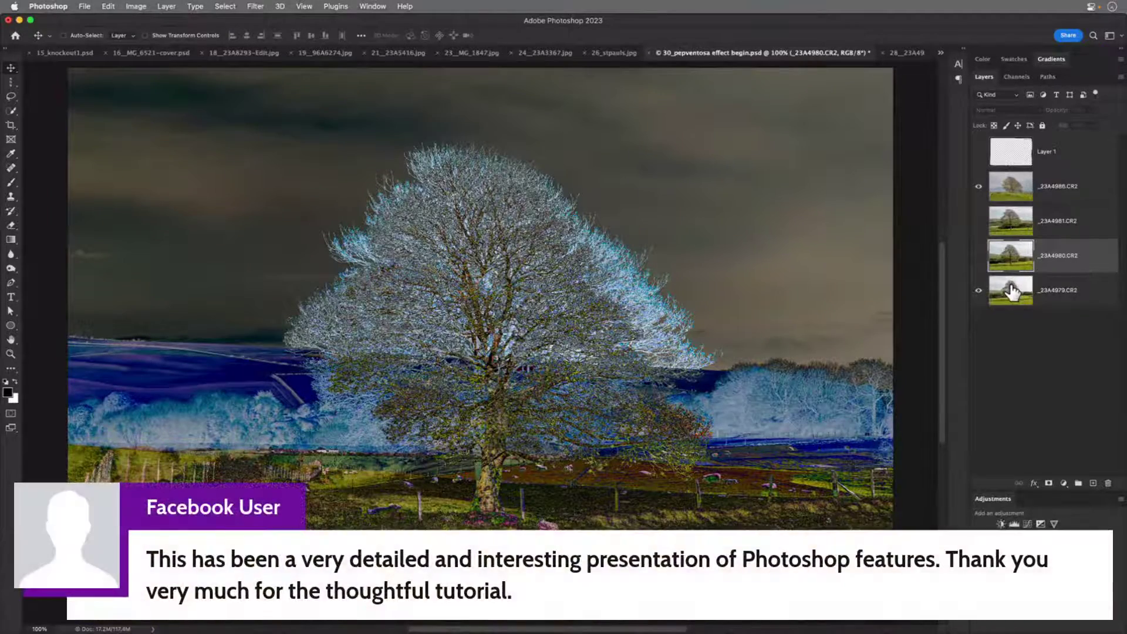
left_click(1014, 290)
mouse_move(516, 459)
left_mouse_down()
mouse_move(507, 451)
mouse_move(511, 460)
left_mouse_up()
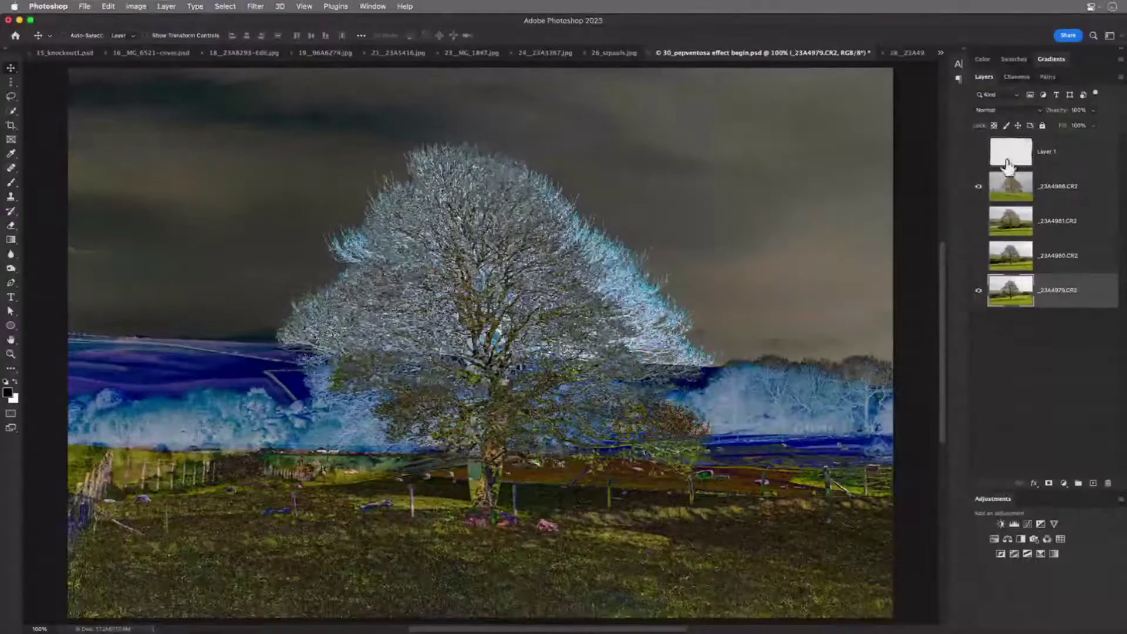
Make the two middle tree photo layers visible again and set the top photo layer's blend mode to Normal
left_click(978, 256)
left_click(979, 221)
left_click(1033, 185)
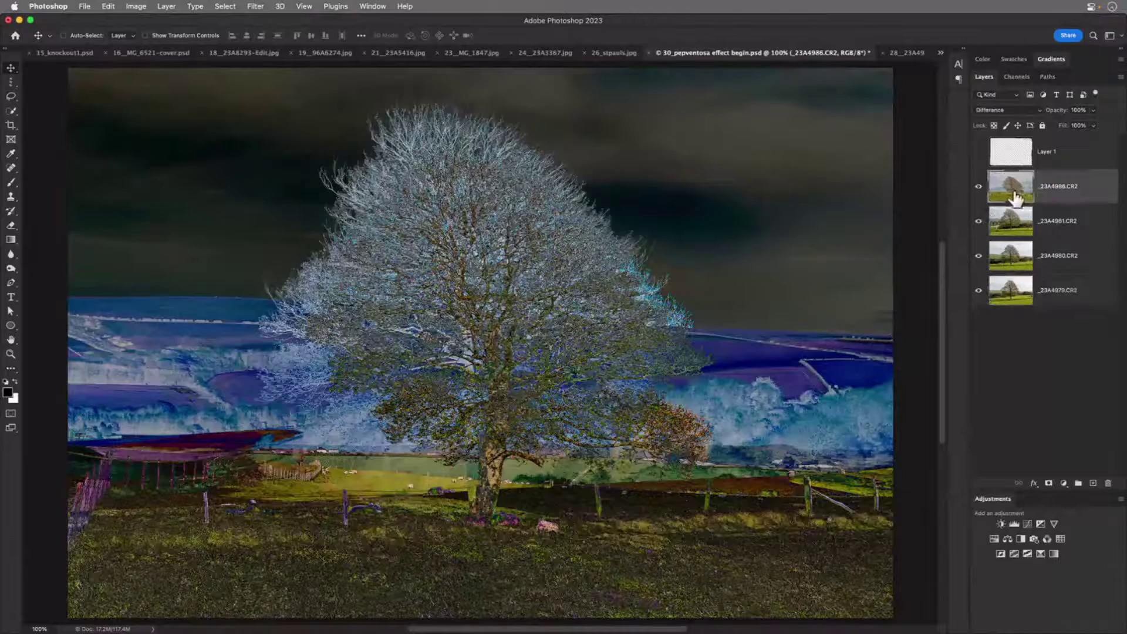
left_click(1031, 110)
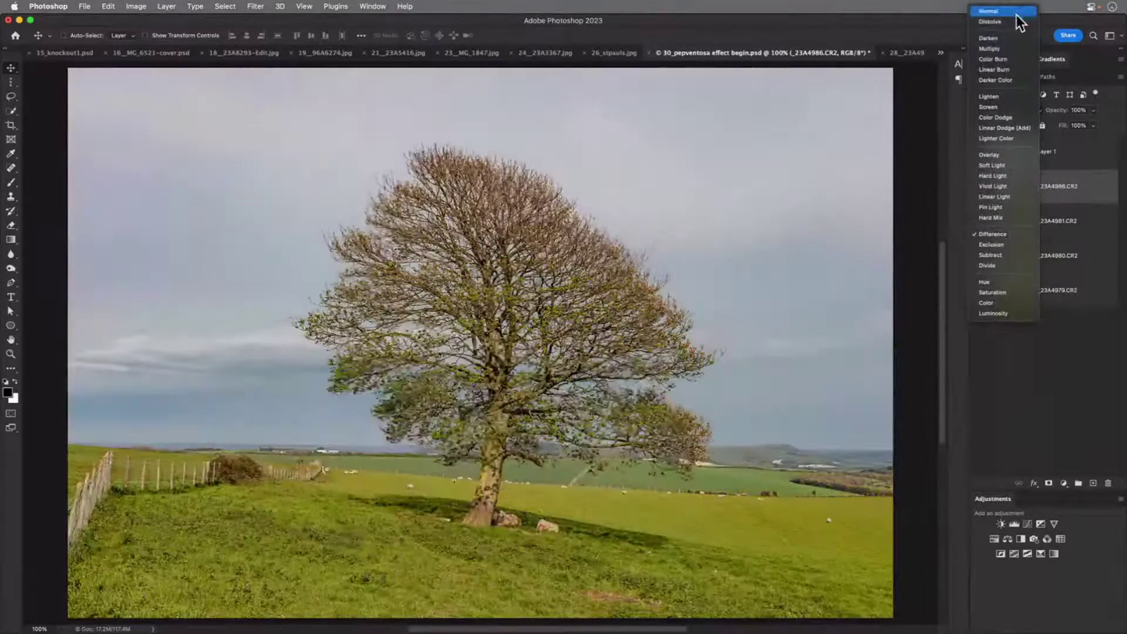
left_click(1015, 13)
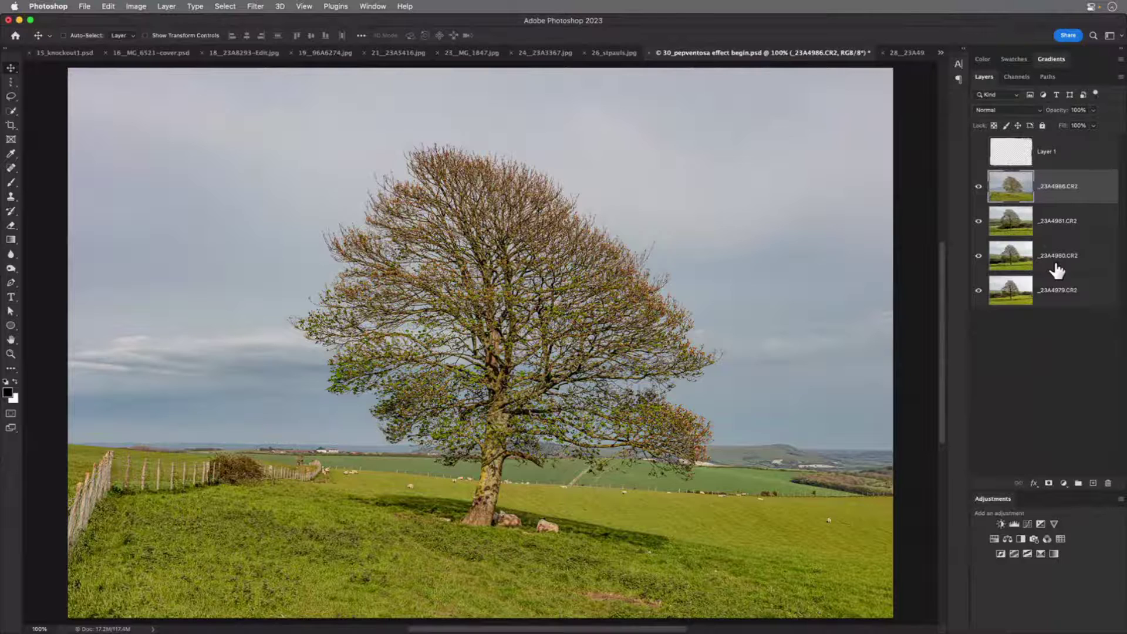
Set all four tree photo layers to the Soft Light blend mode at 50% opacity
left_click(1084, 291, "shift")
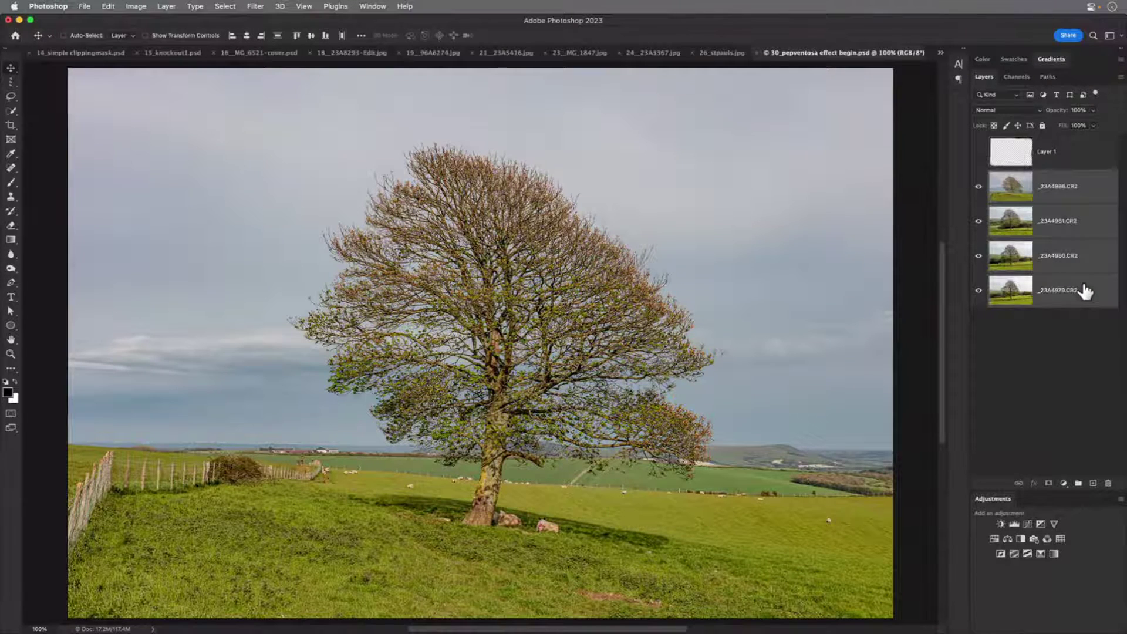
left_click(1031, 109)
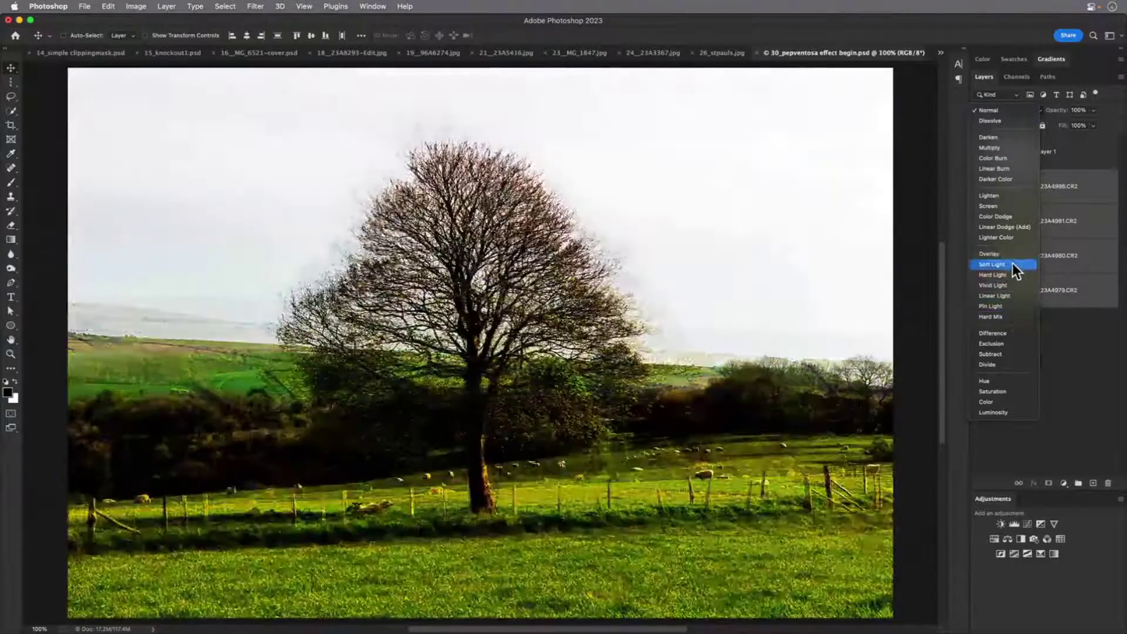
left_click(1013, 264)
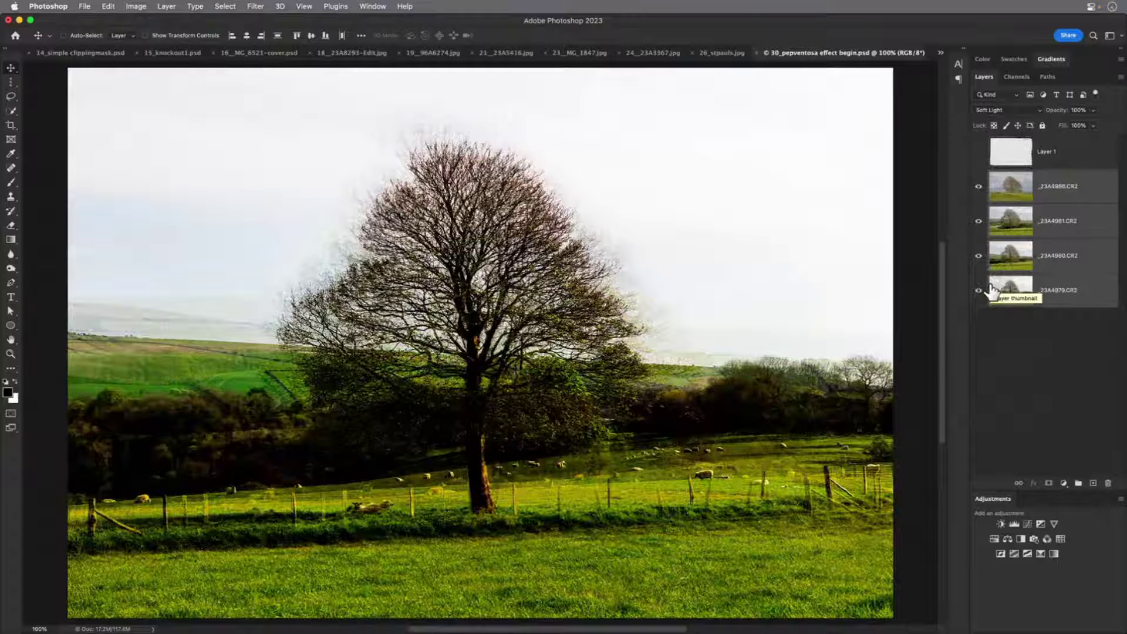
left_click(1092, 110)
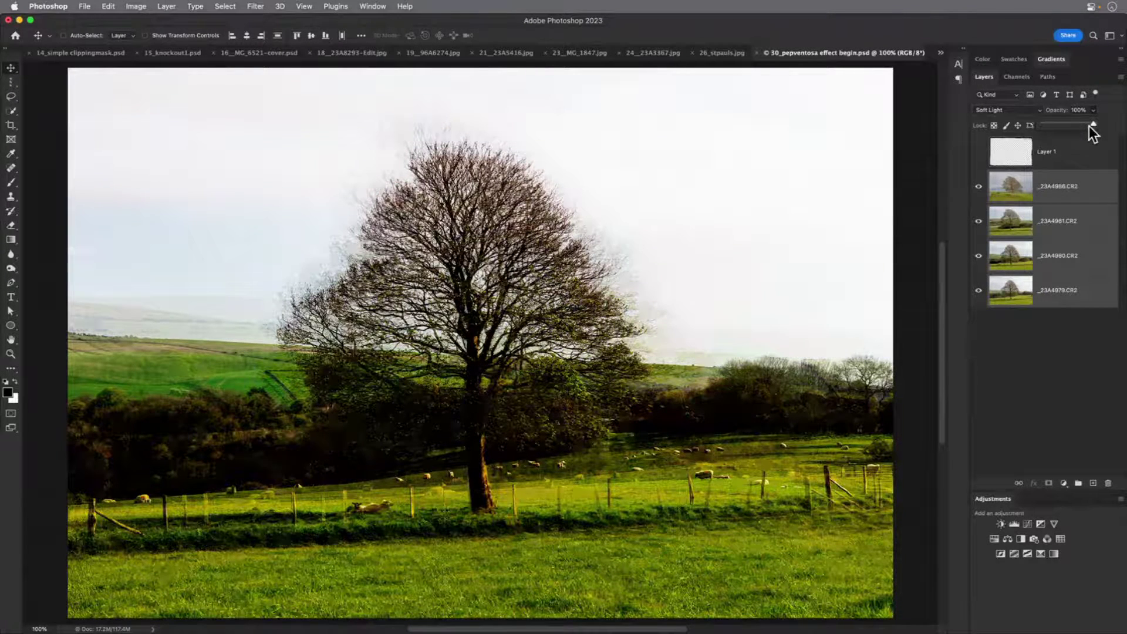
left_click_drag(1089, 126, 1069, 123)
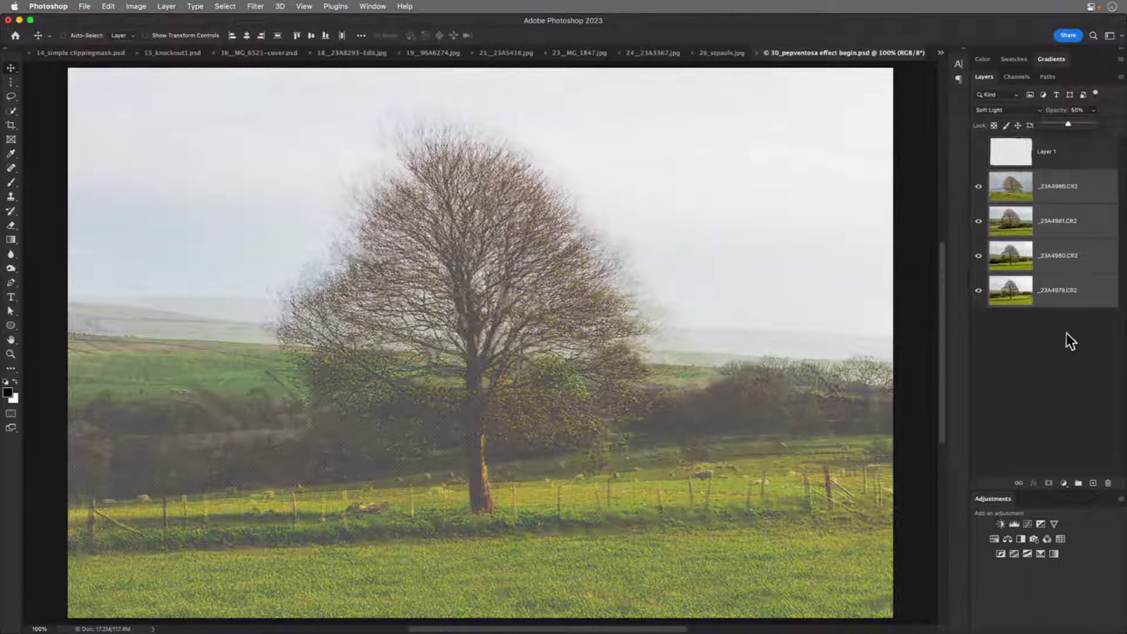
Add a white Solid Color fill layer and place it beneath all four tree photo layers
left_click(1064, 483)
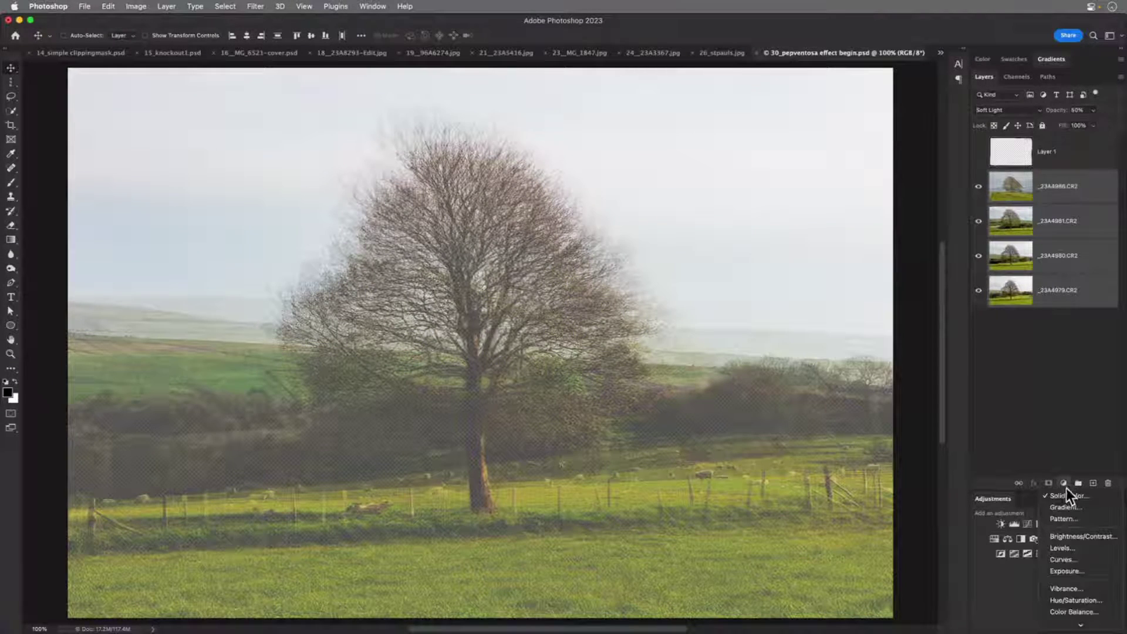
left_click(1075, 495)
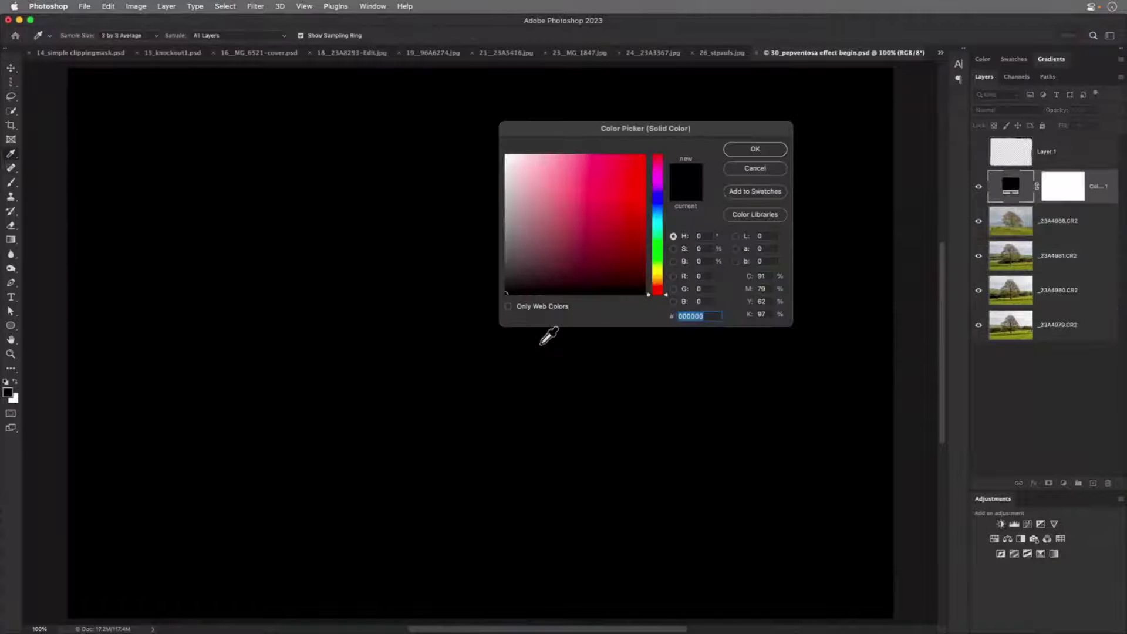
left_click(506, 156)
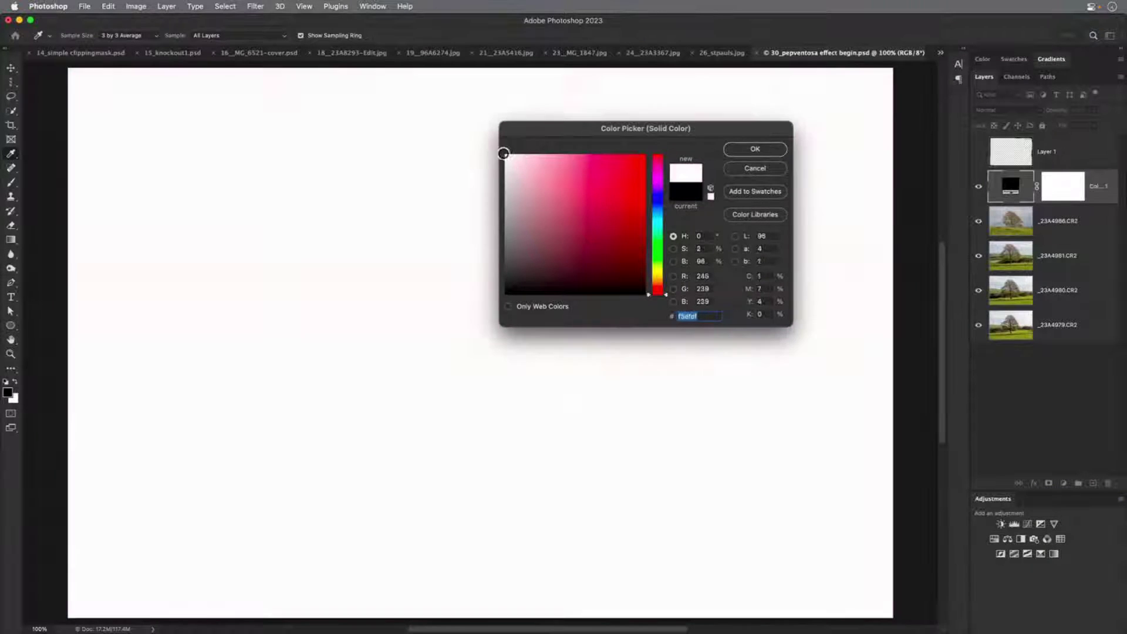
left_click(740, 149)
left_click_drag(1009, 182, 1007, 347)
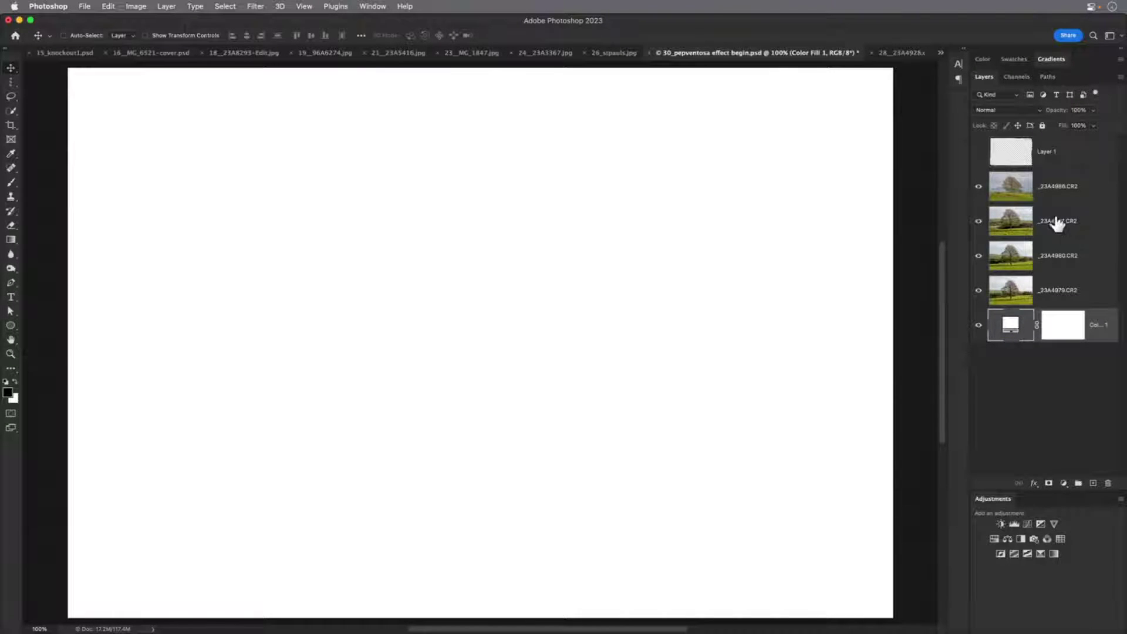
Group the four tree photo layers and set the group's blend mode to Normal
left_click(1088, 188)
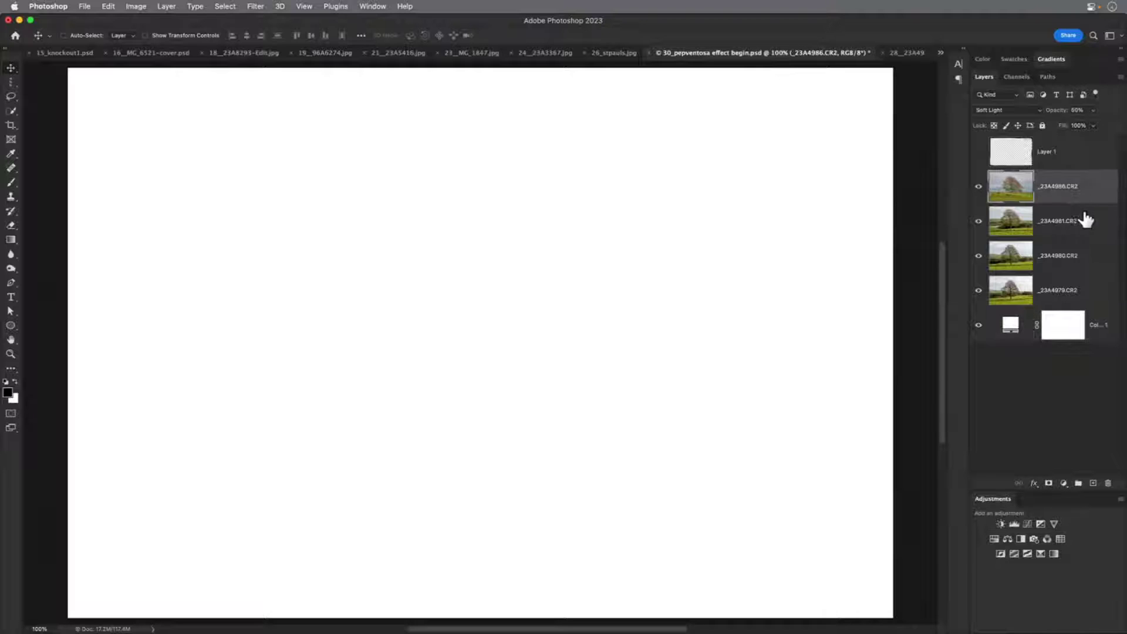
left_click(1096, 291, "shift")
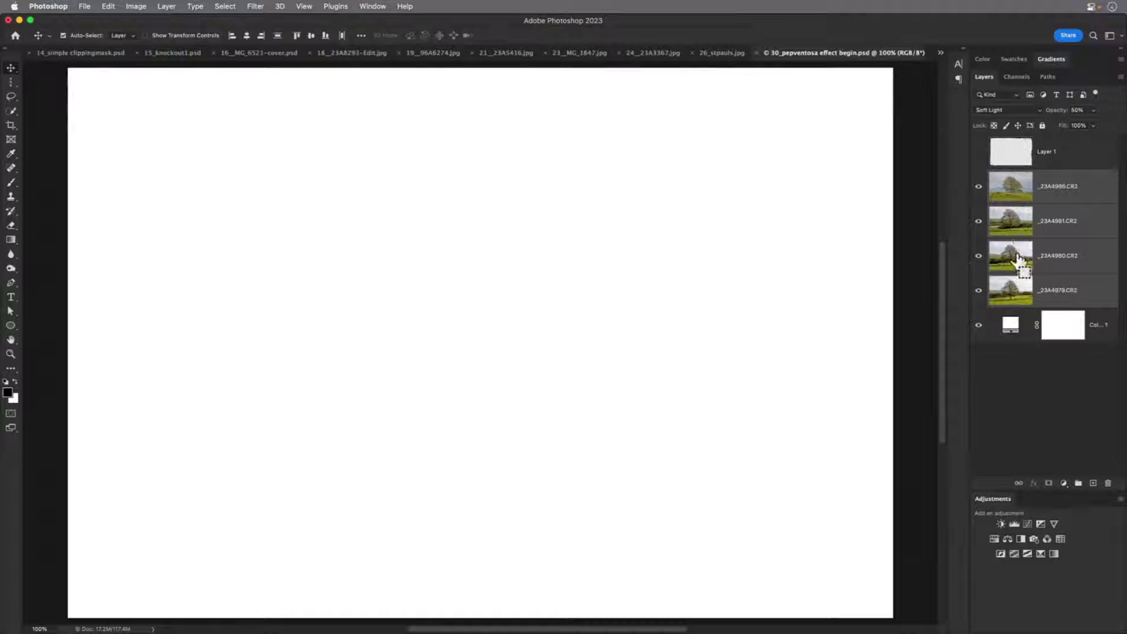
key("super+g")
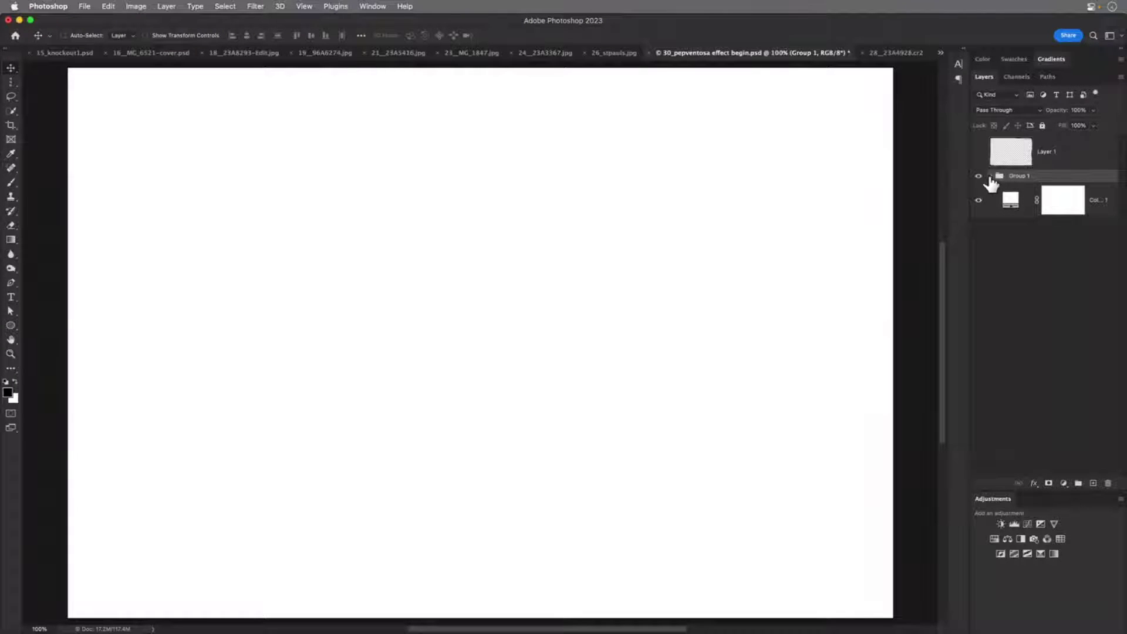
left_click(1040, 111)
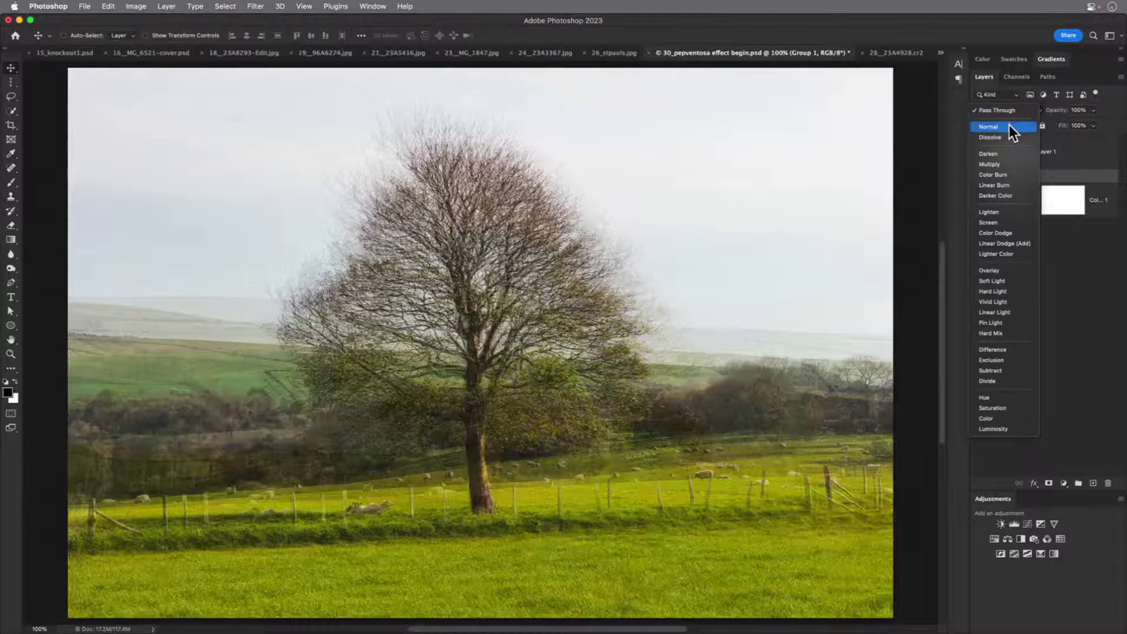
left_click(1009, 126)
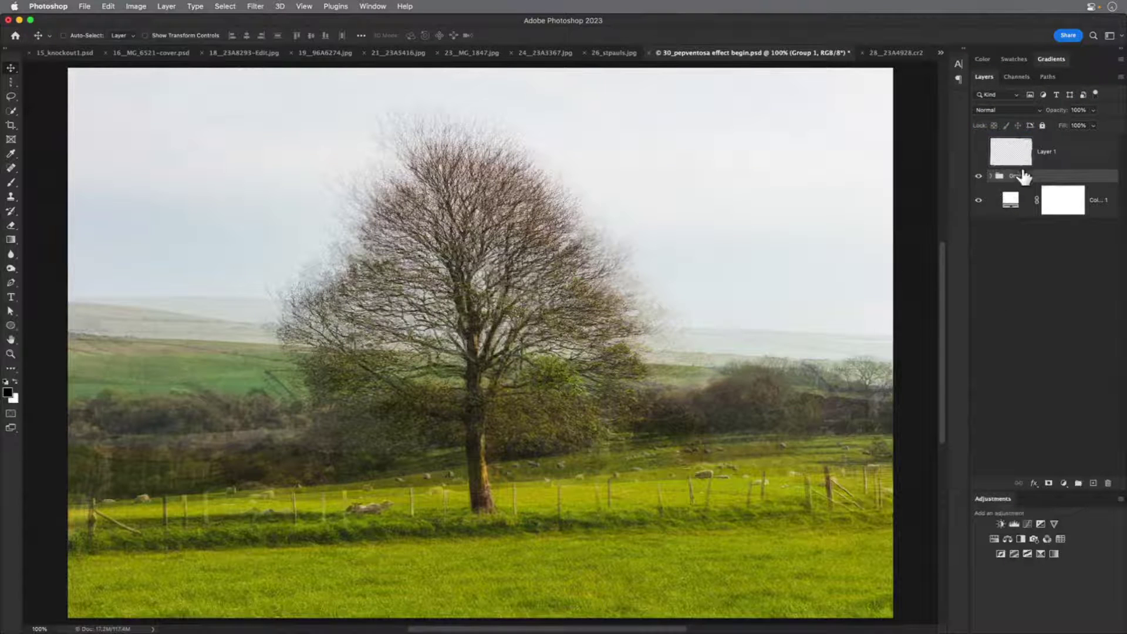
Examine the photo layers inside the group, collapse it, and select the white fill layer beneath it
left_click(991, 176)
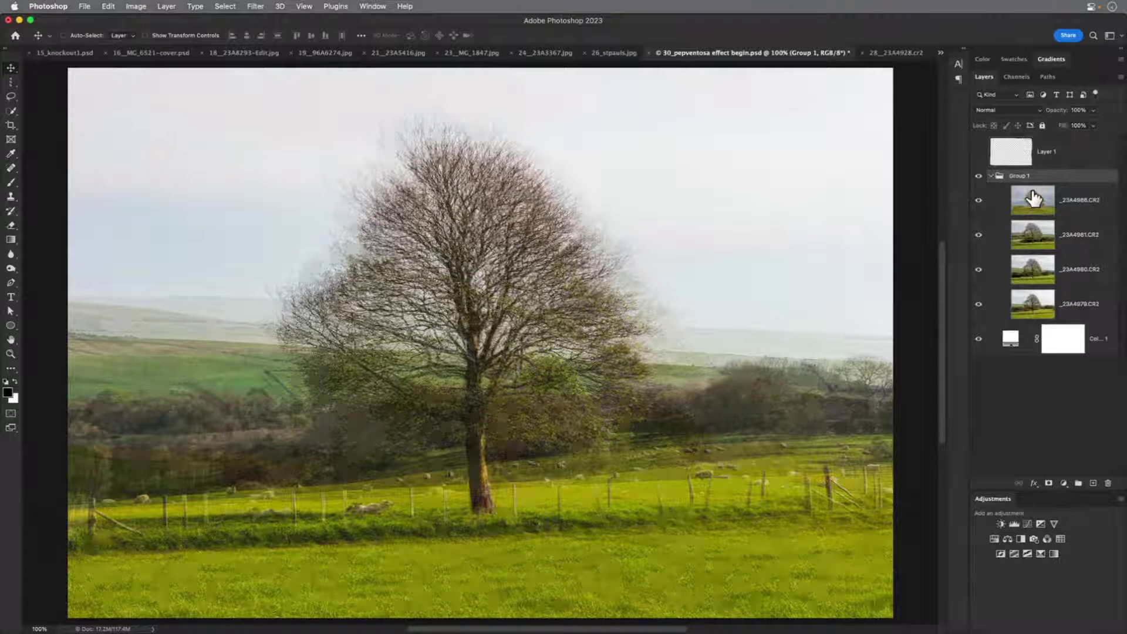
left_click(1033, 199)
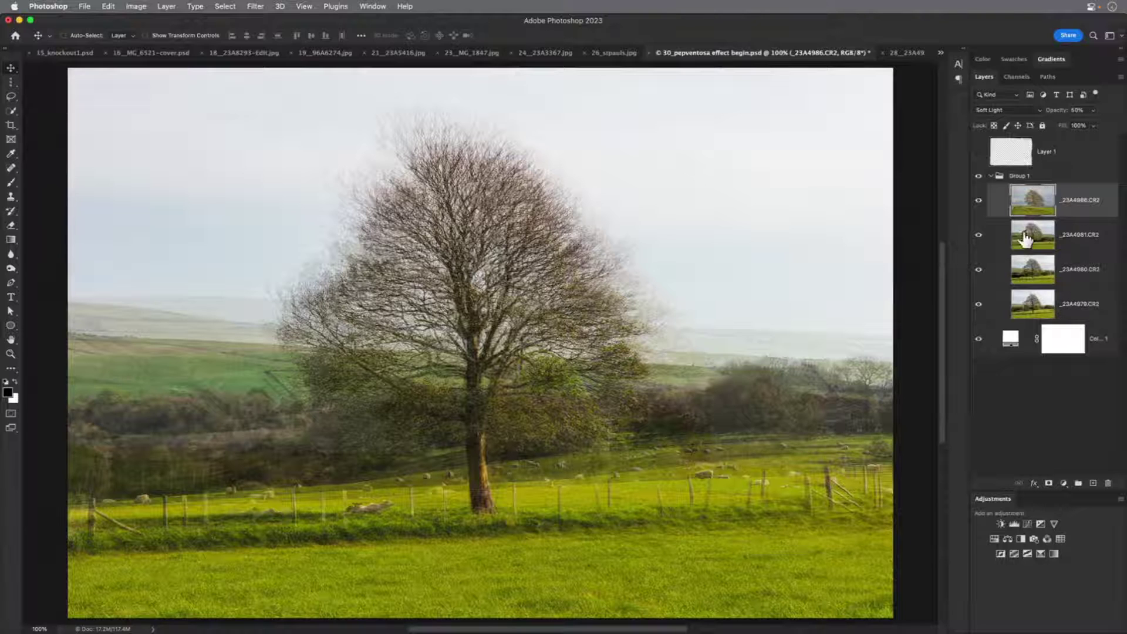
left_click(991, 176)
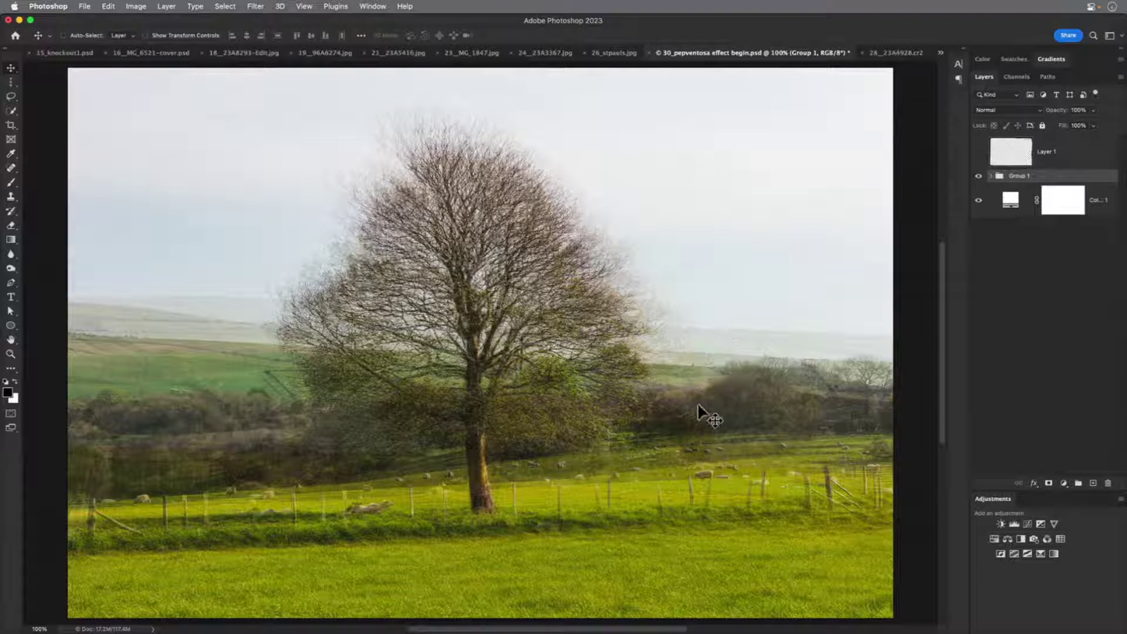
left_click(1010, 203)
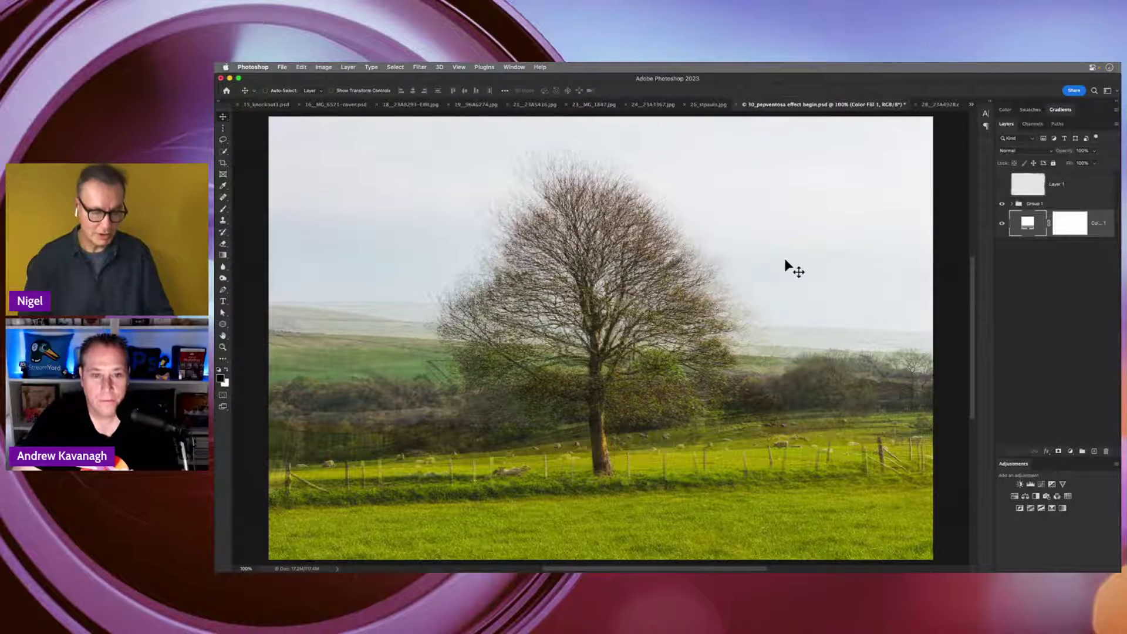
Switch to Adobe Bridge and open the infrared tree photo 29__MG_9094.cr2 in Camera Raw
key("super+Tab")
key("super+Tab")
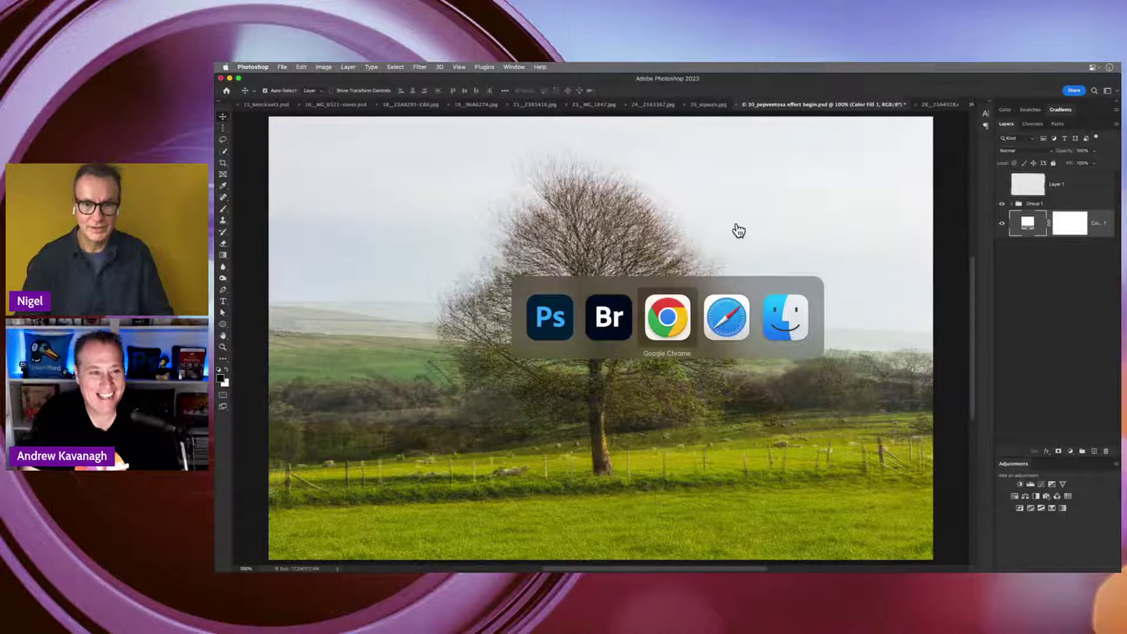
key("super+shift+Tab")
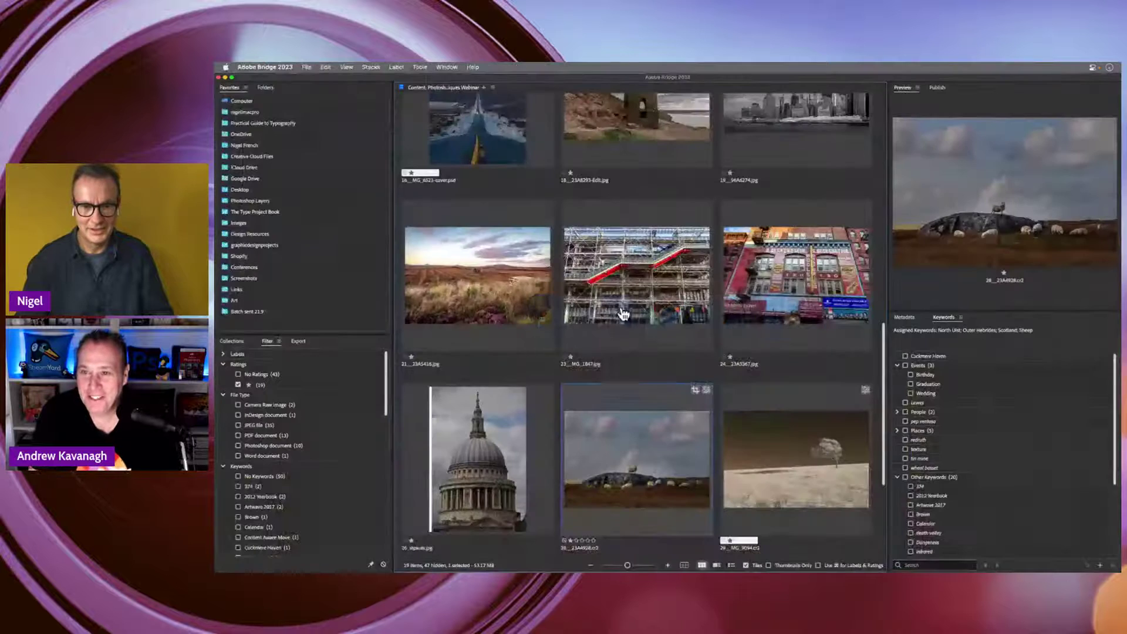
left_click(833, 443)
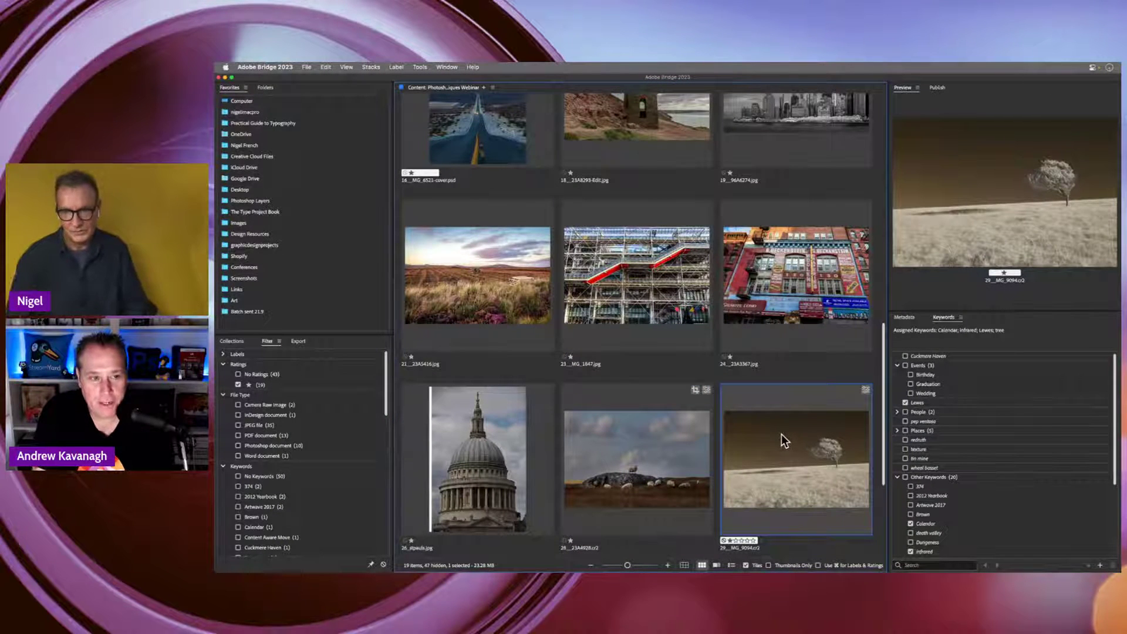
key("super+Tab")
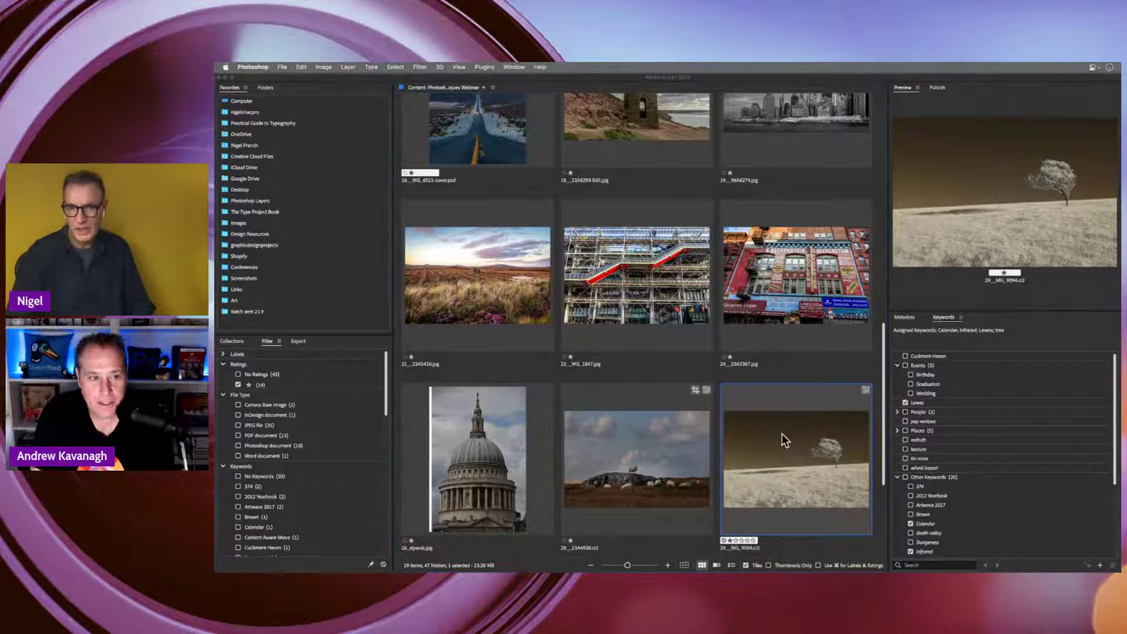
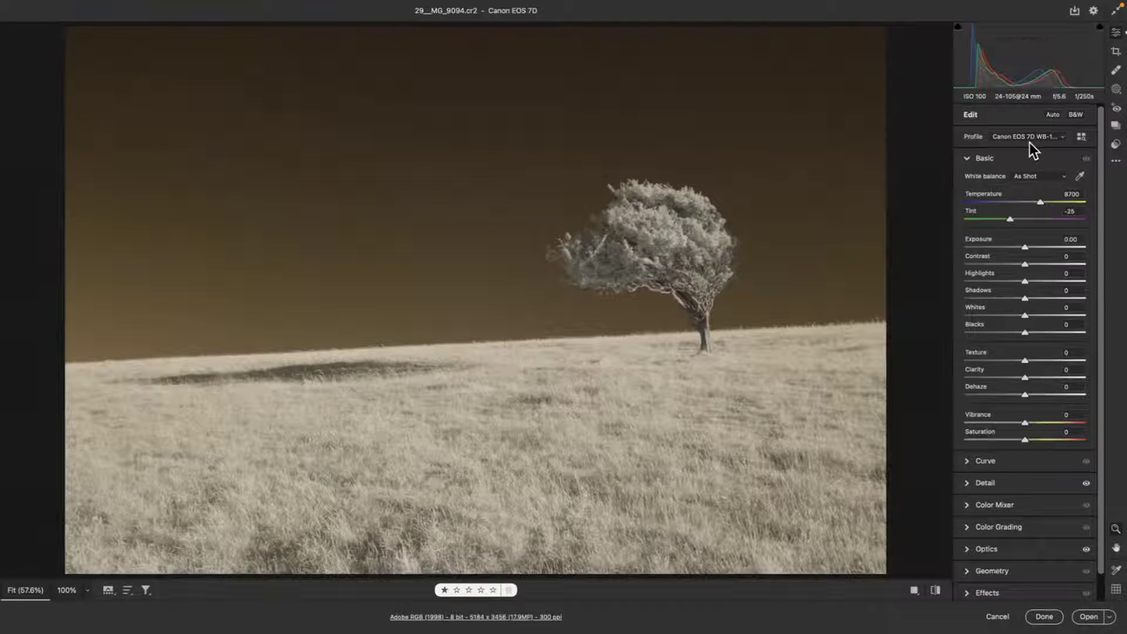
Desaturate the infrared photo to Saturation -99 and automatically straighten its crop so the horizon is level
left_click(966, 440)
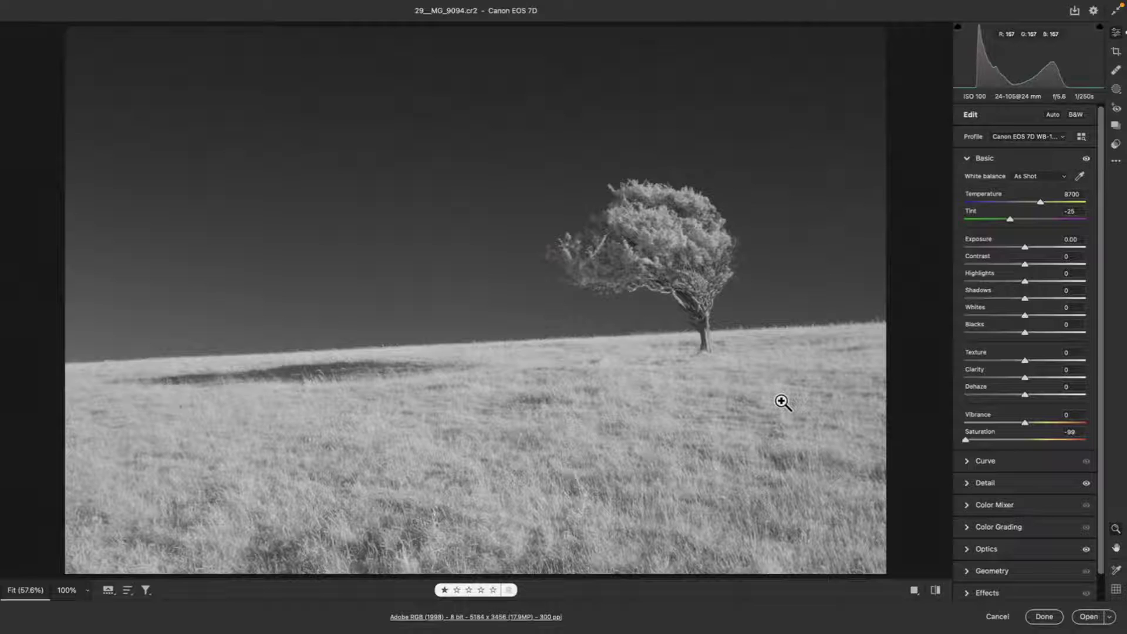
left_click(1116, 52)
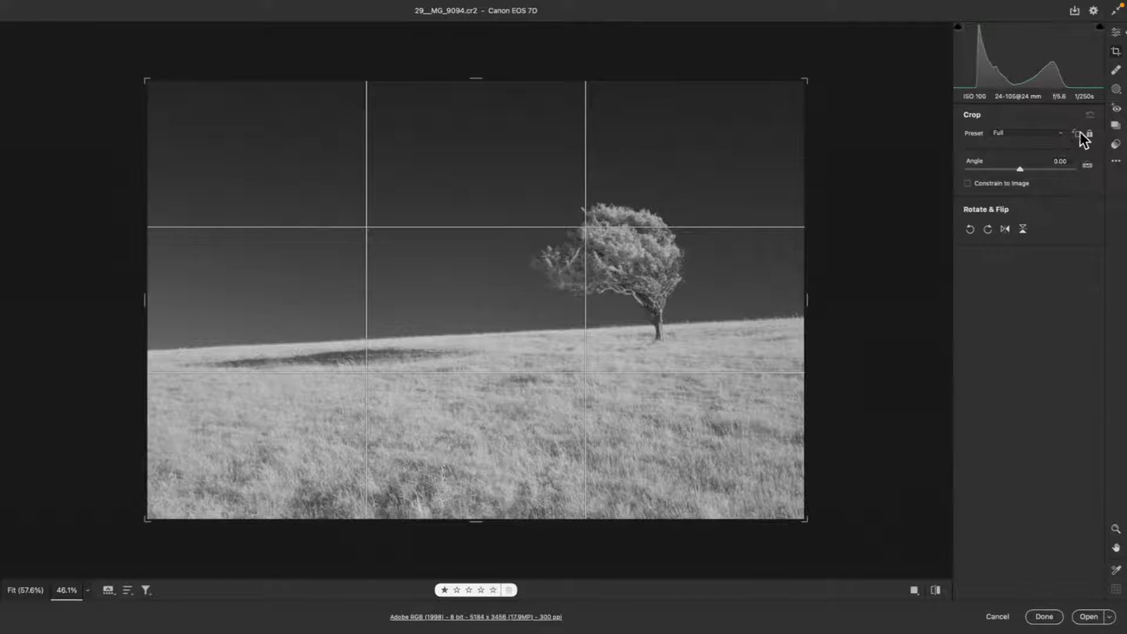
double_click(1087, 165)
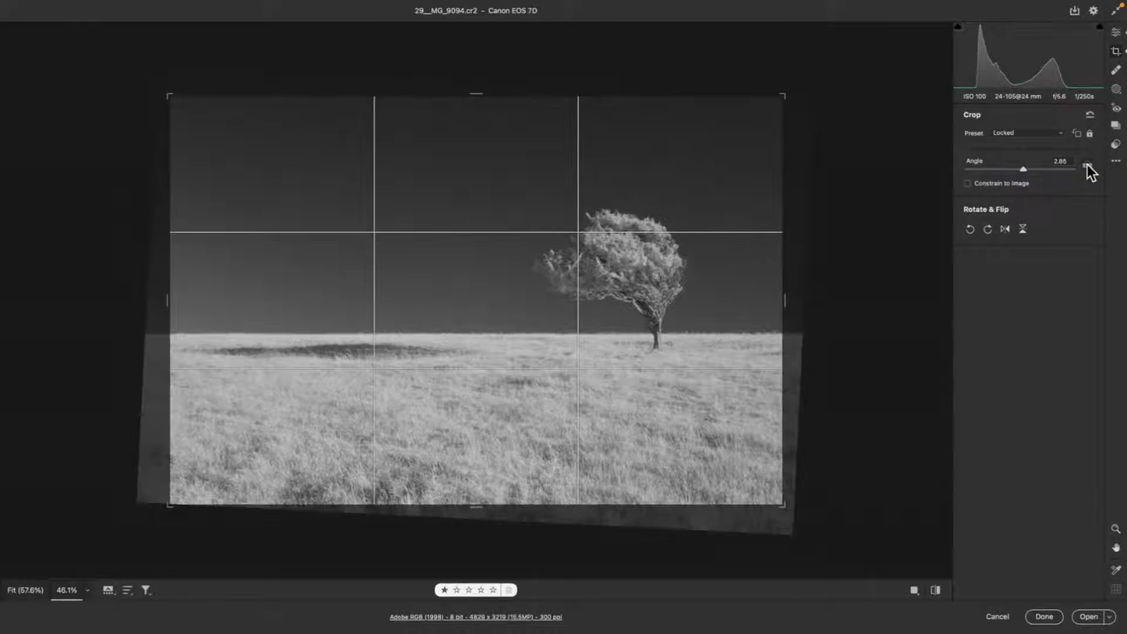
key("Return")
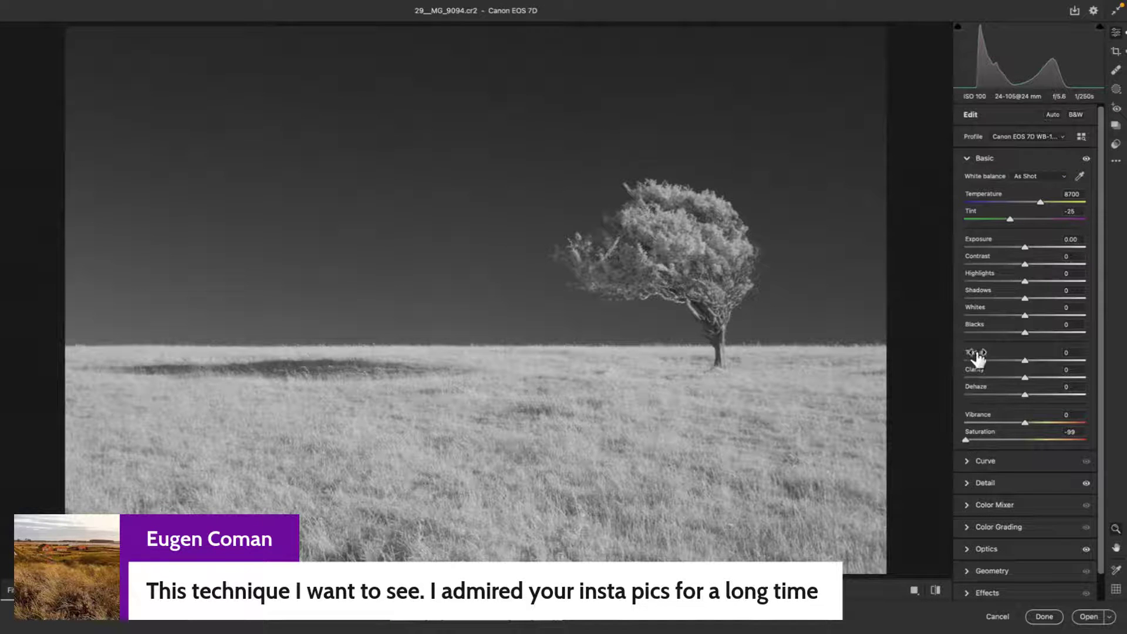
Set the infrared photo's Blacks to -62 and create a mask that selects the sky
left_click_drag(981, 332, 988, 330)
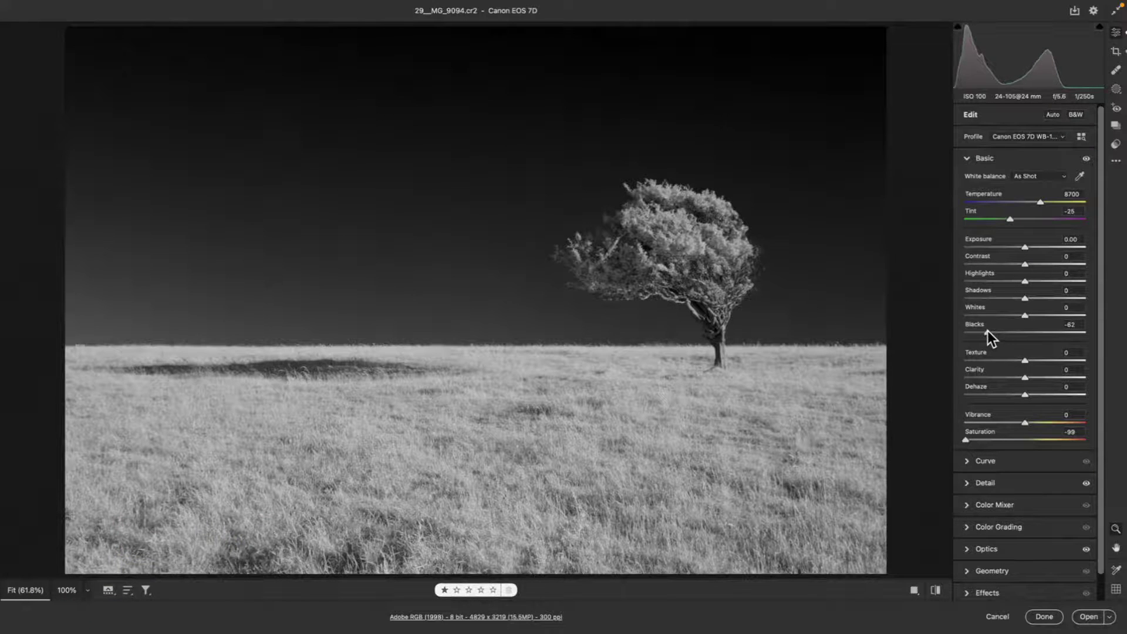
left_click(1116, 90)
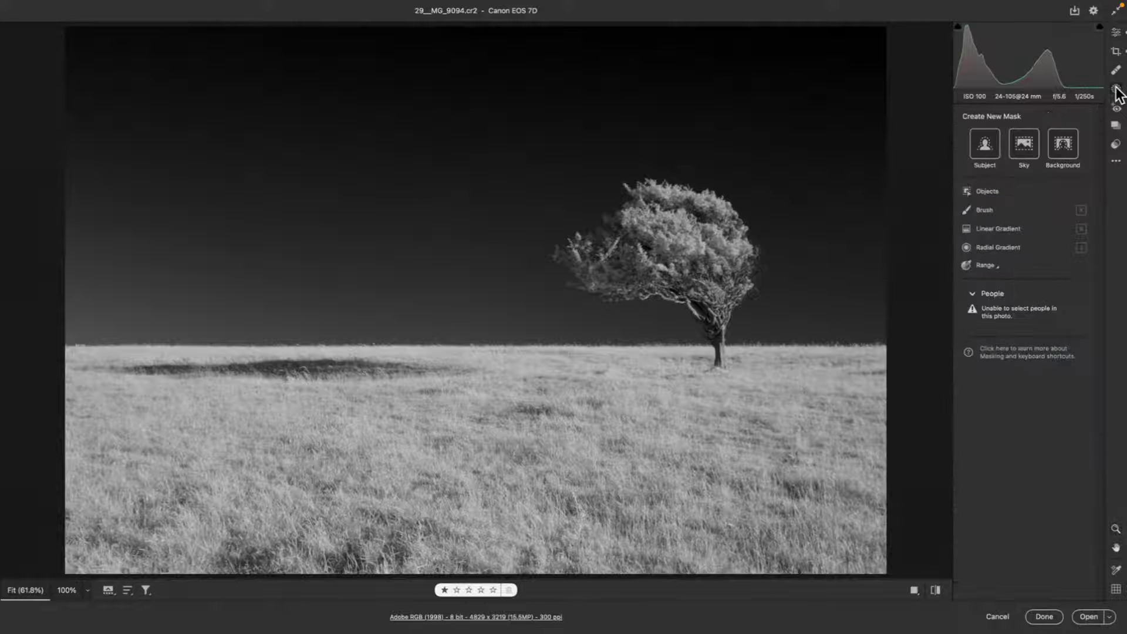
left_click(1023, 164)
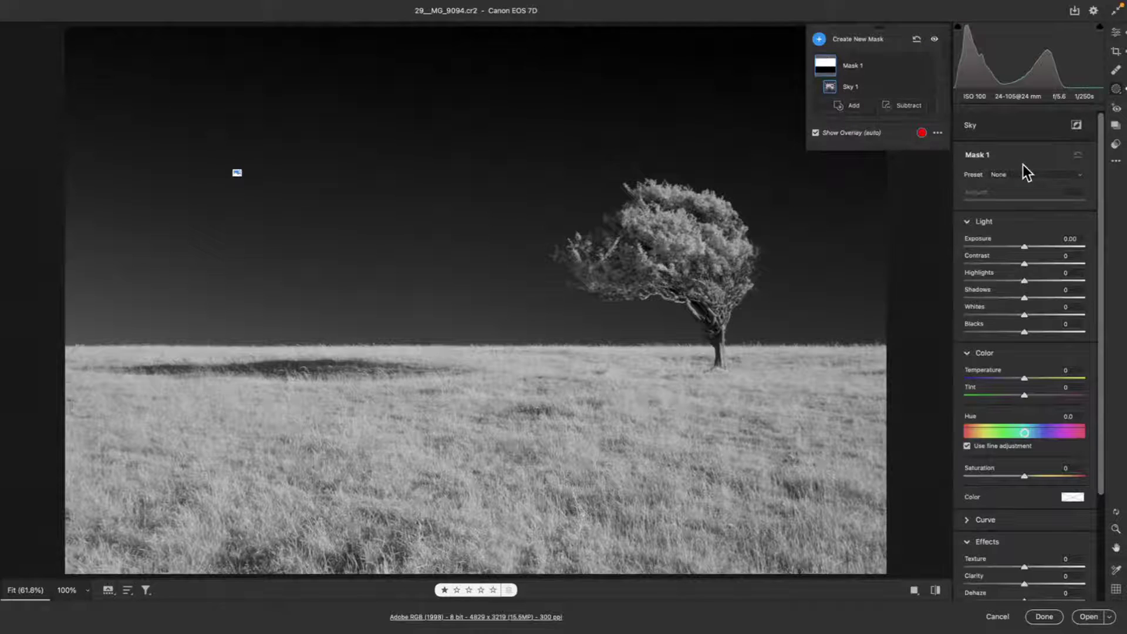
Subtract the tree subject from the sky mask and darken the masked sky to an Exposure of -1.05
mouse_move(861, 66)
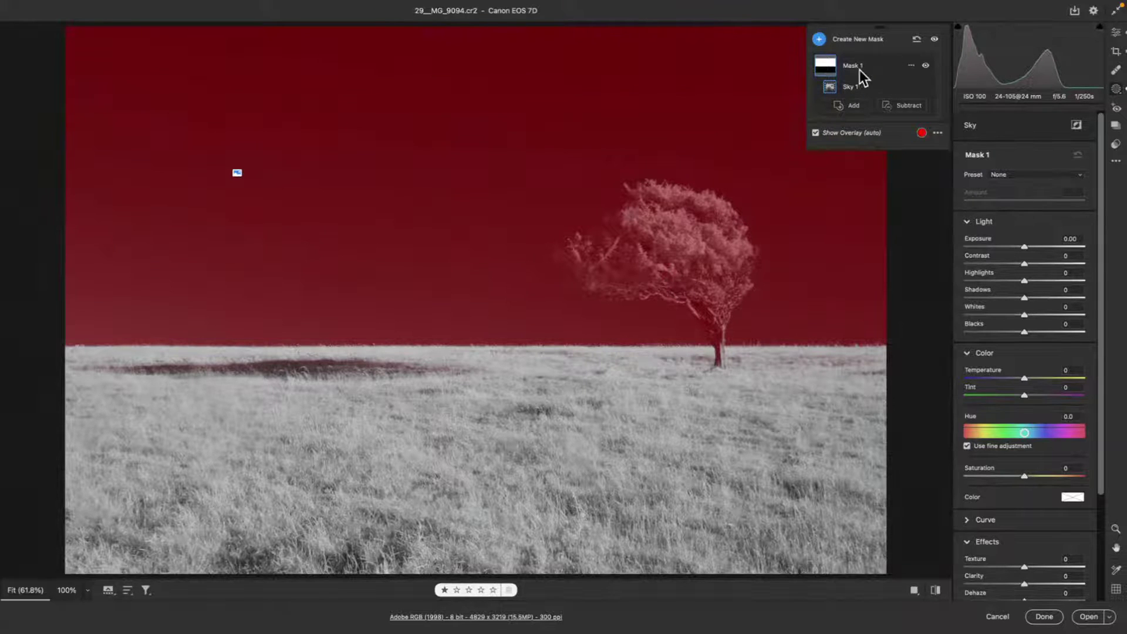
left_click(907, 106)
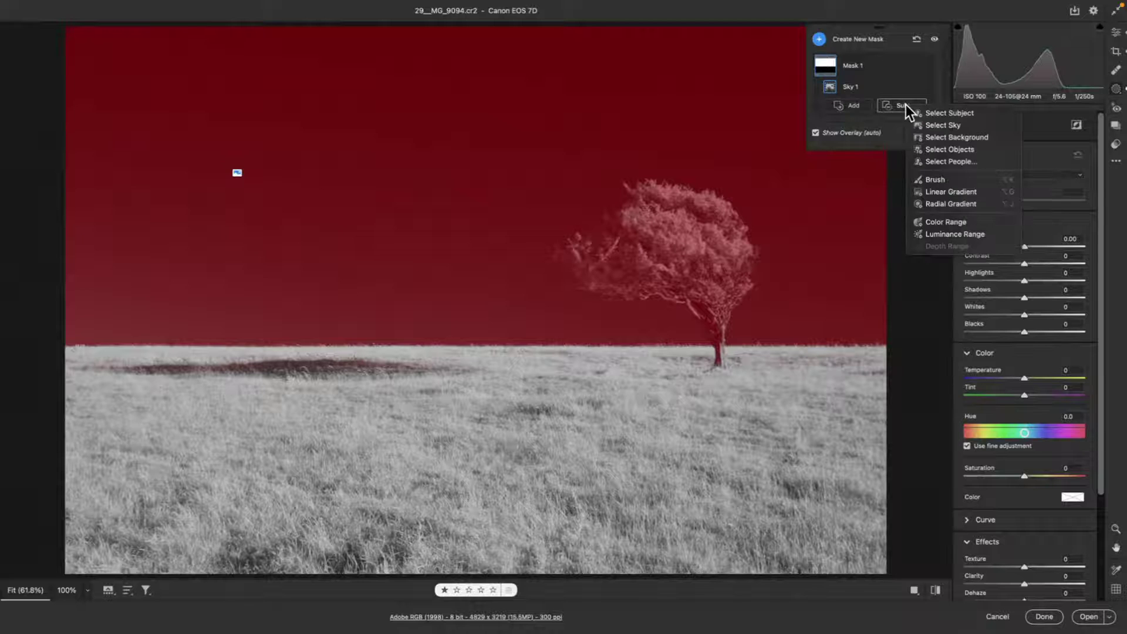
left_click(946, 114)
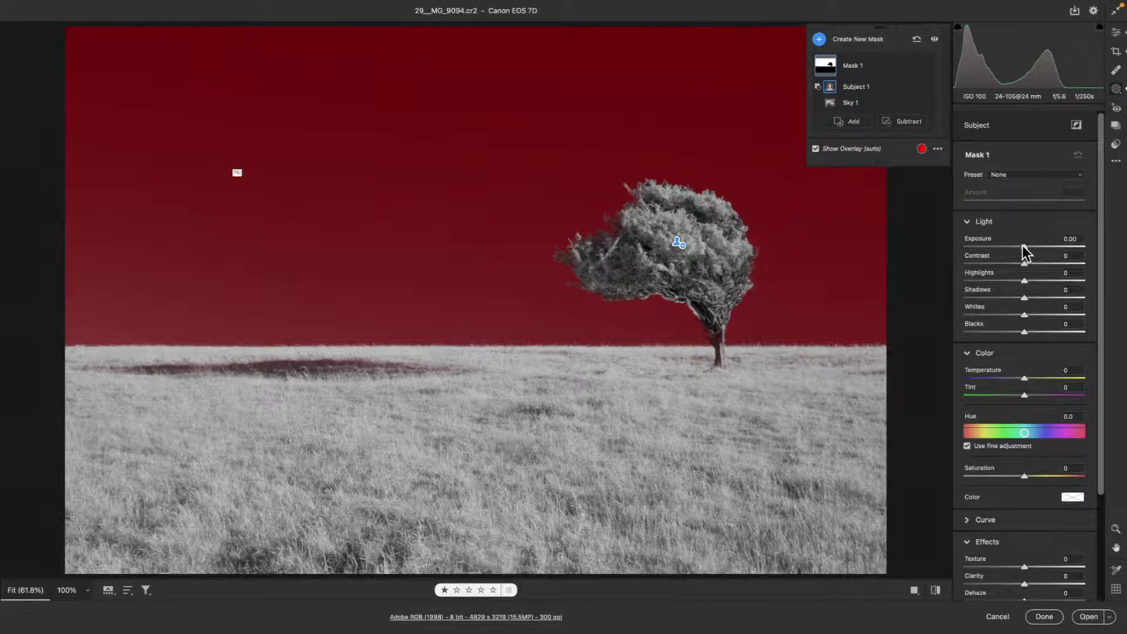
left_click_drag(1023, 246, 1010, 244)
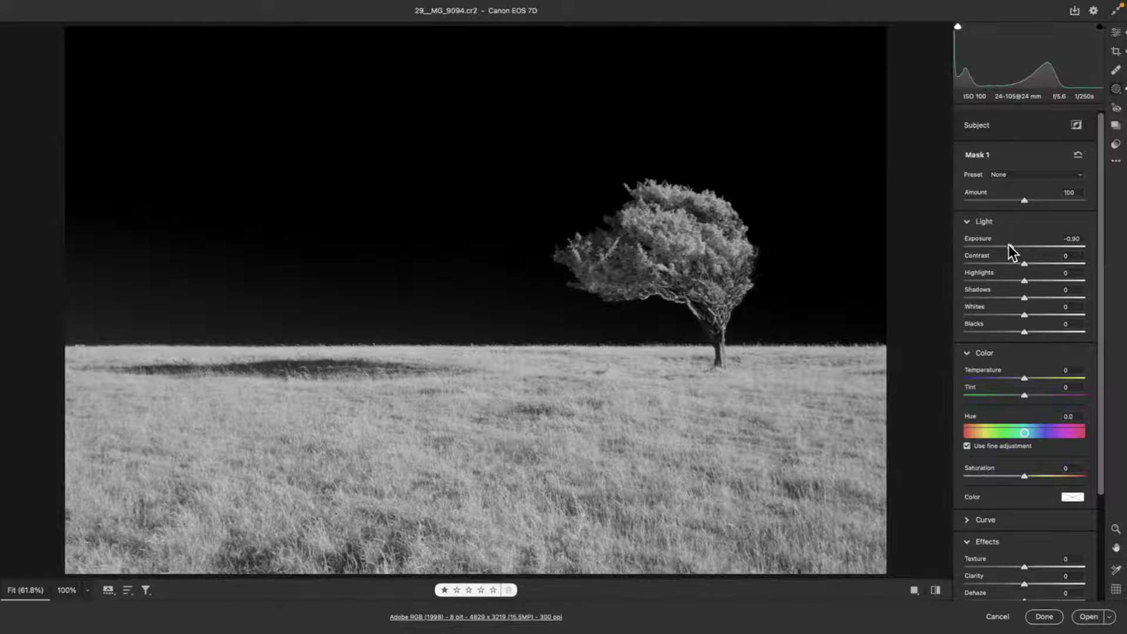
left_click_drag(1008, 244, 1006, 245)
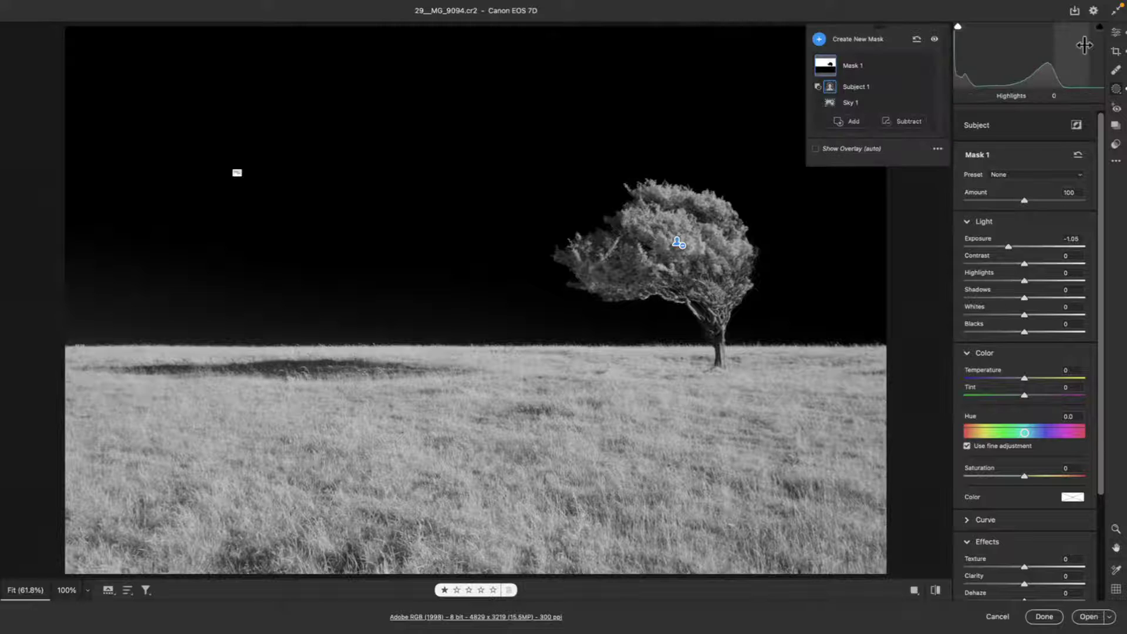
Raise the whole photo's Exposure to +0.05 and open the developed image in Photoshop
left_click(1116, 32)
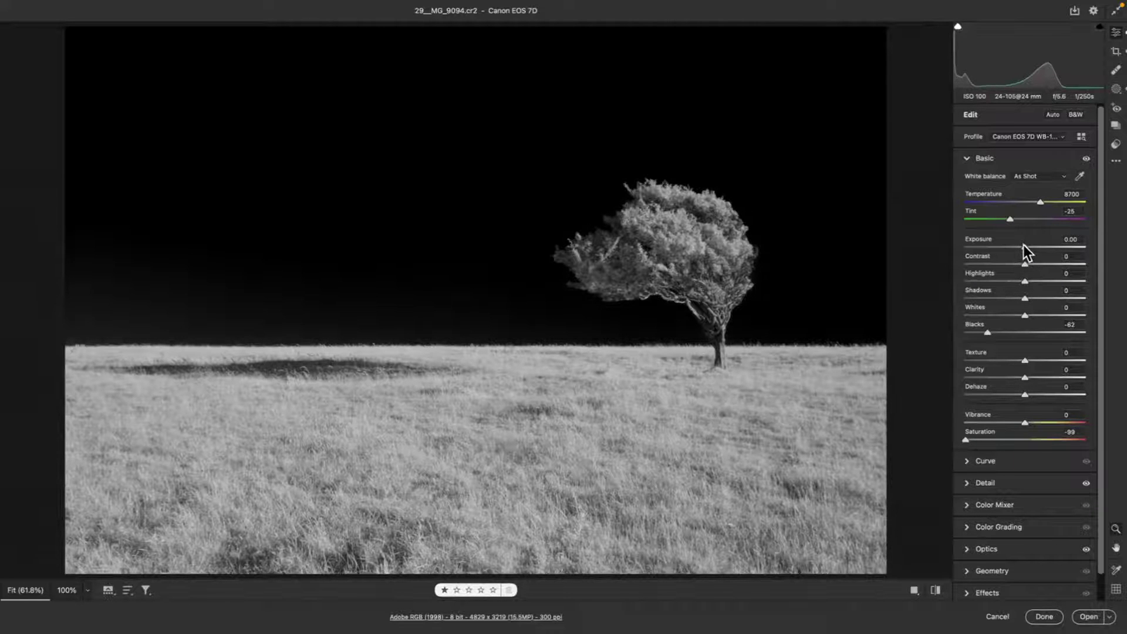
left_click(1023, 245)
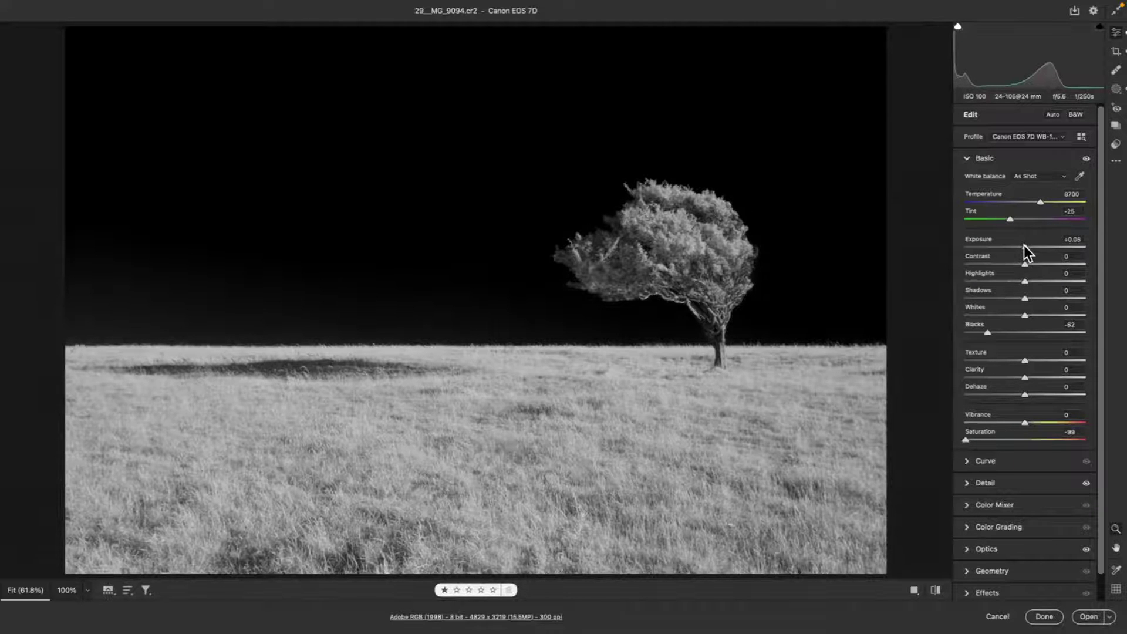
left_click(1084, 614)
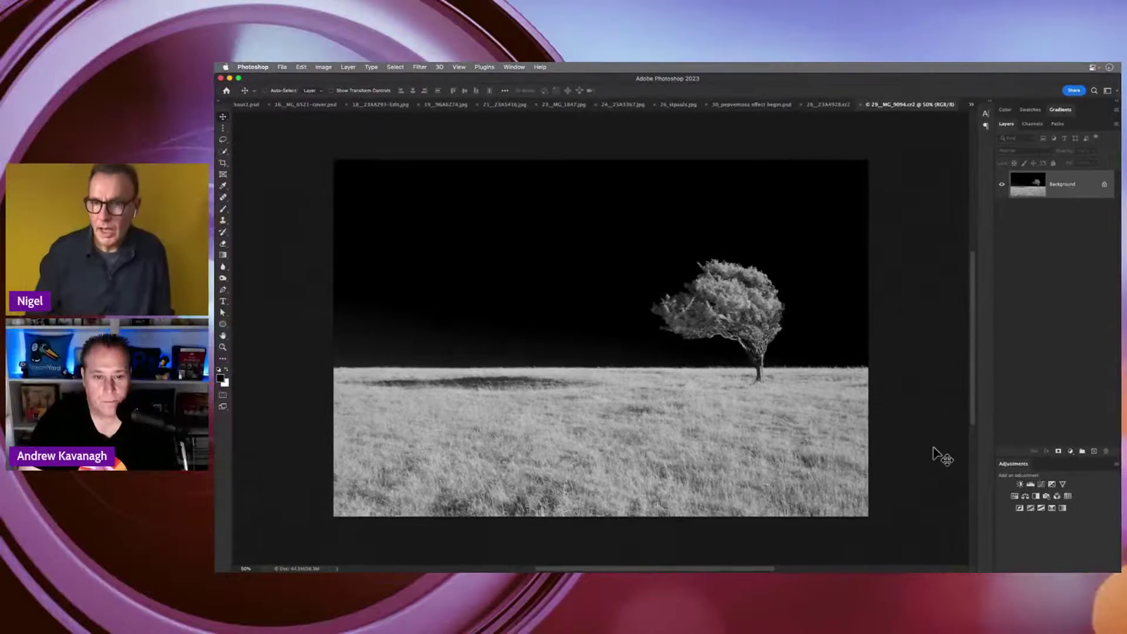
Switch to Chrome and show the StreamYard broadcast page
mouse_move(792, 558)
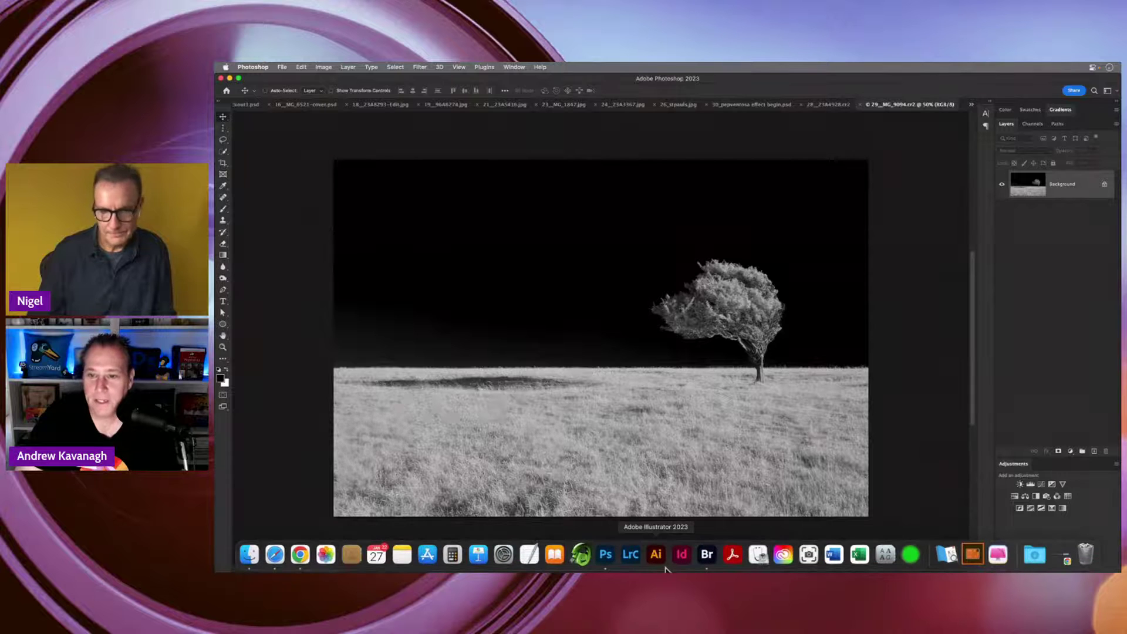
left_click(313, 562)
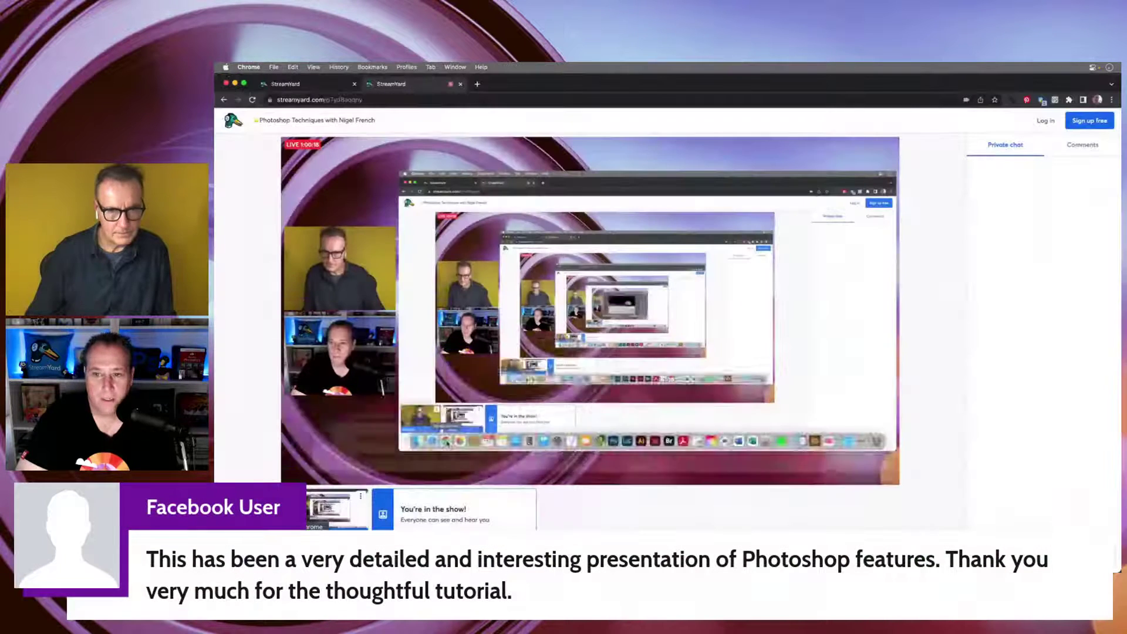